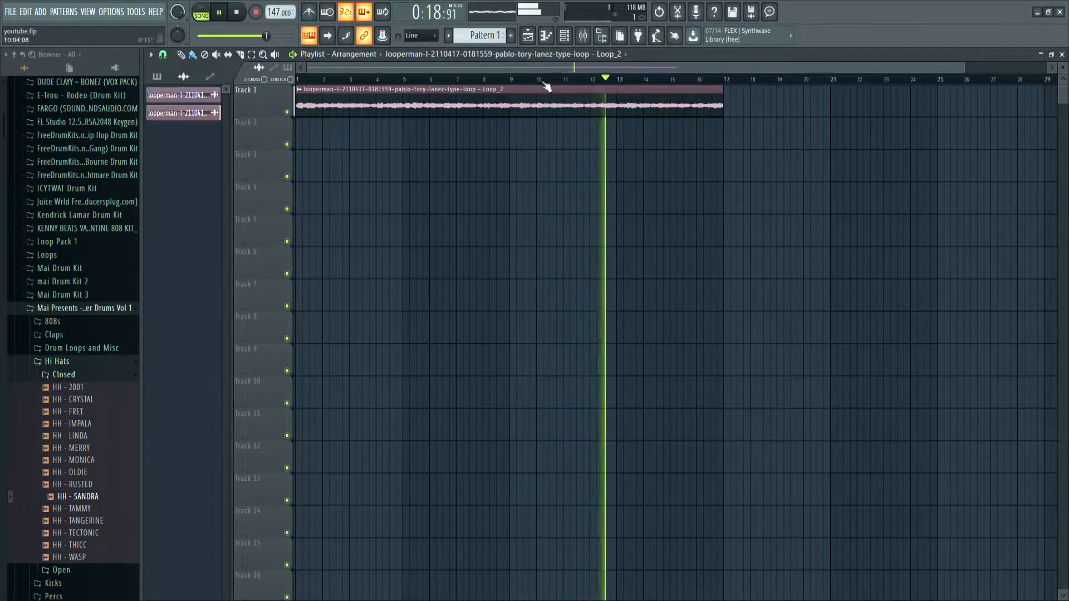
Stop playback, show the channel rack and switch from Pattern 1 to the empty Pattern 2.
key(space)
click(564, 35)
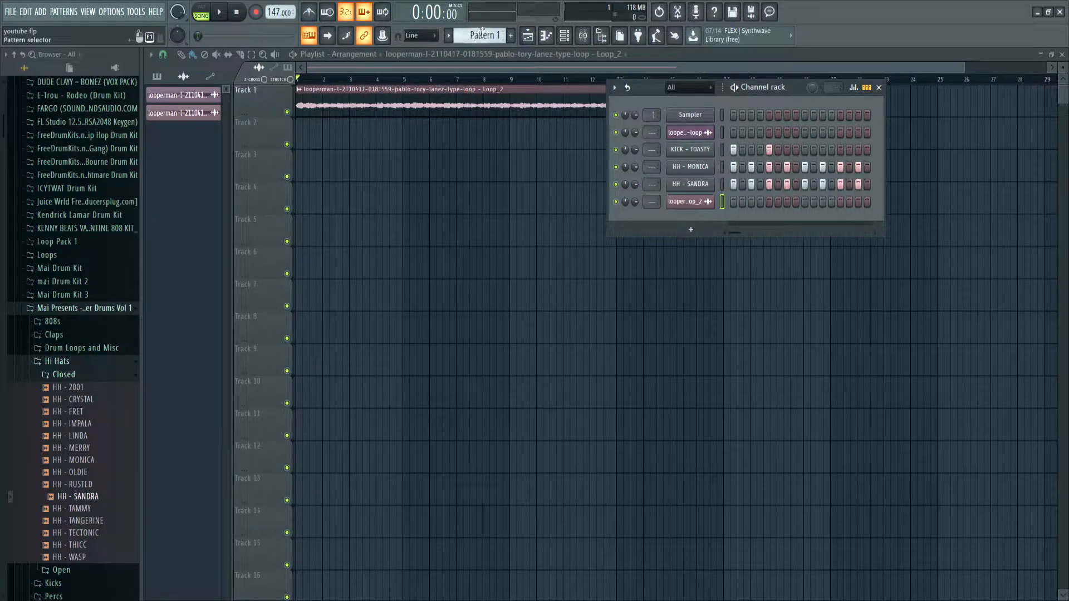
scroll(483, 32, down, 1)
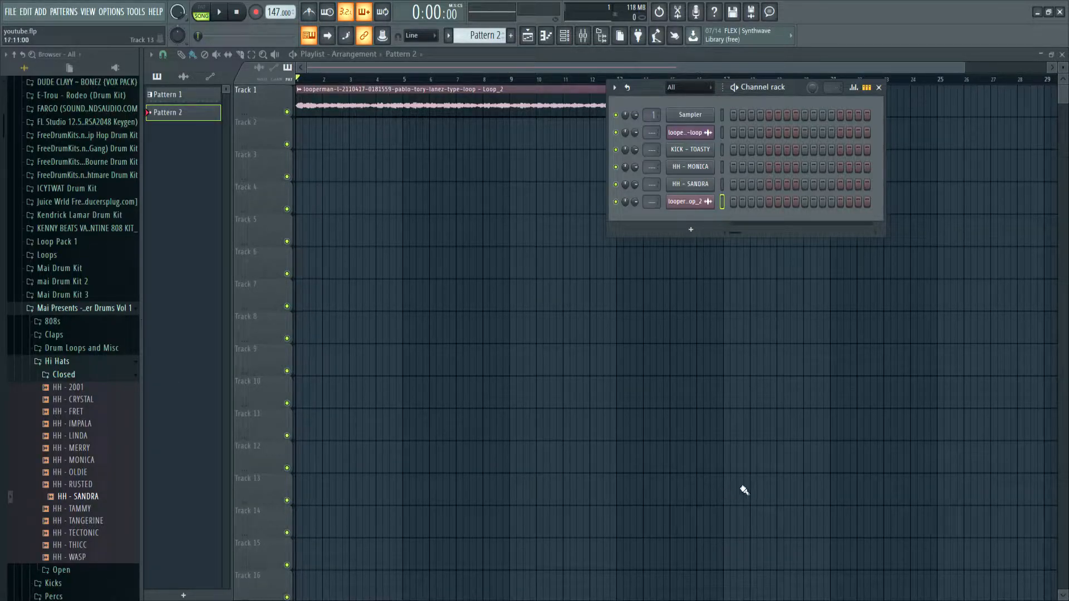
Load the KICK - TOASTY sample from the drum kit's Kicks folder onto the matching kick channel in the channel rack.
click(83, 362)
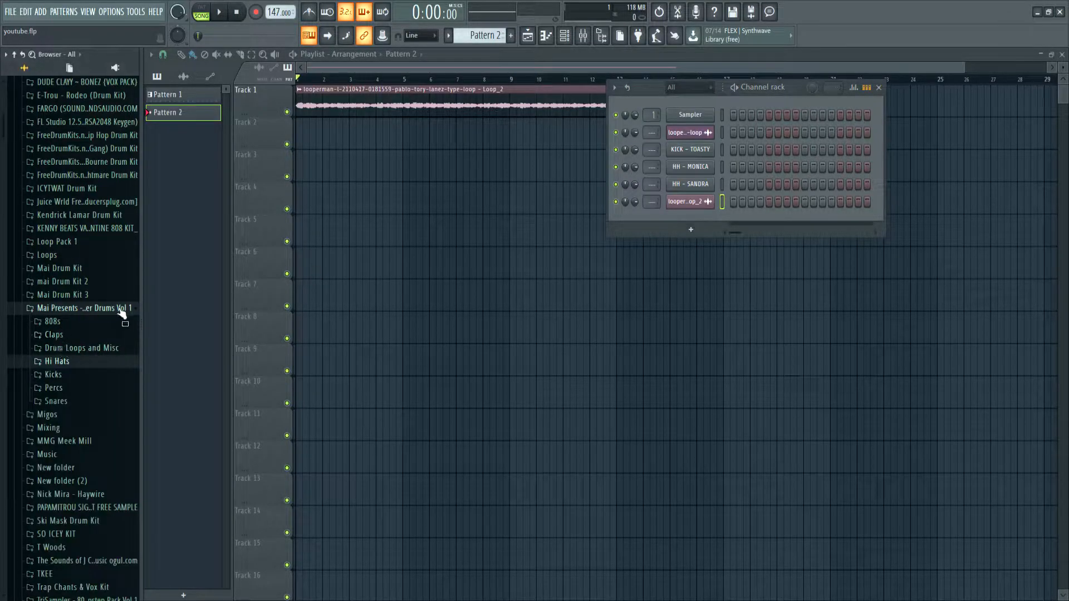
click(83, 376)
click(72, 449)
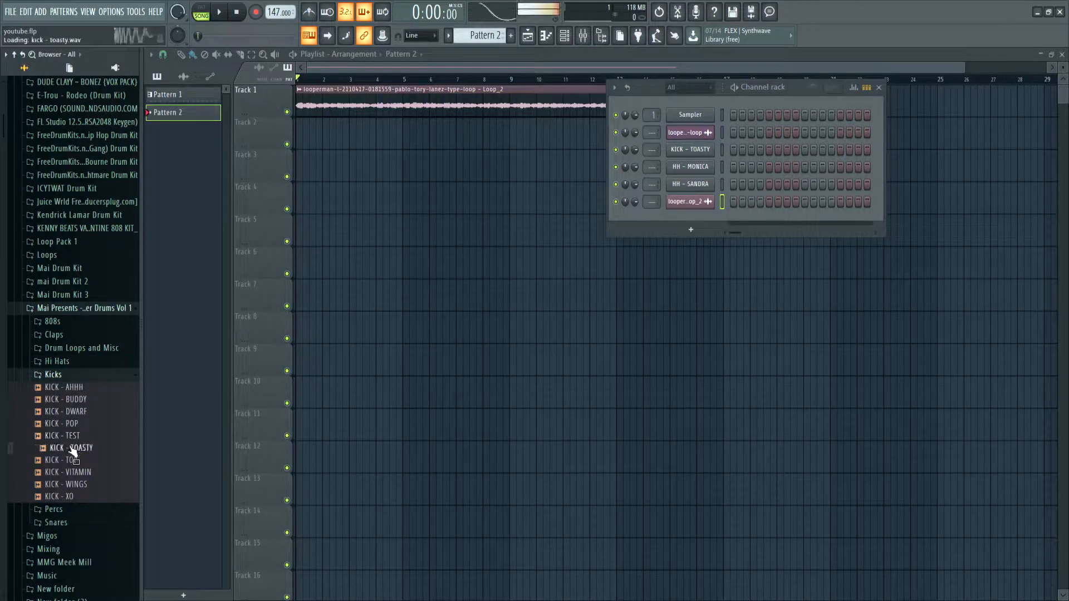
drag(72, 449, 62, 450)
drag(412, 316, 687, 145)
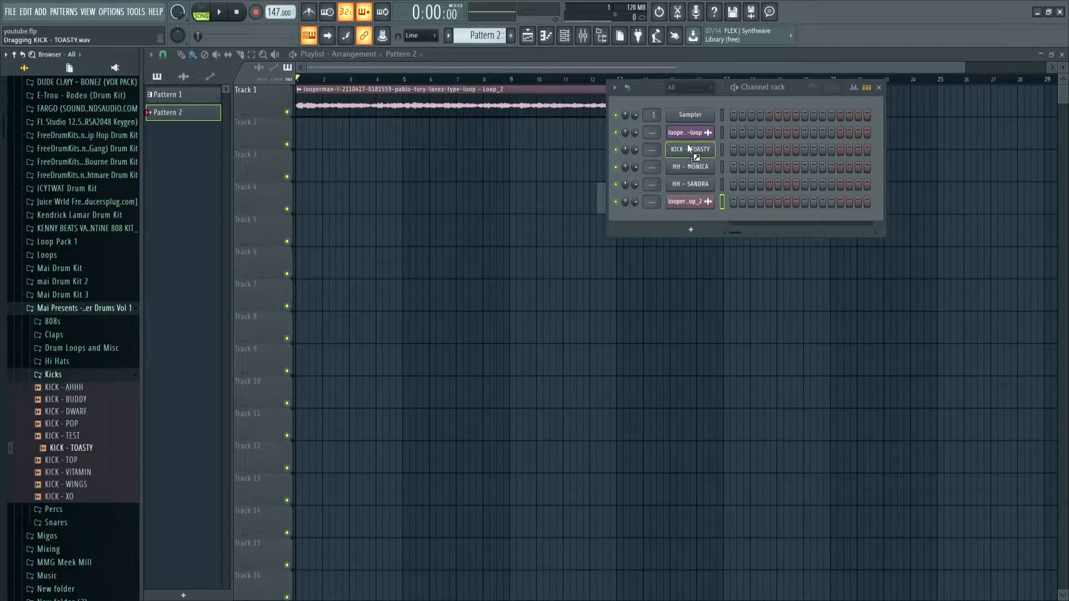
click(564, 35)
click(564, 35)
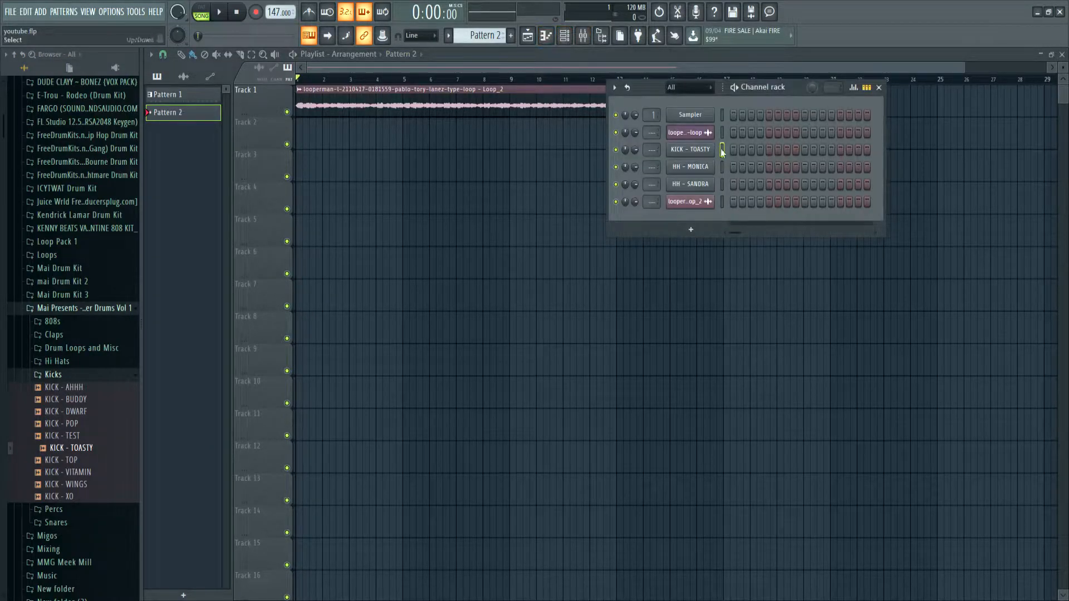
drag(49, 452, 684, 151)
click(689, 121)
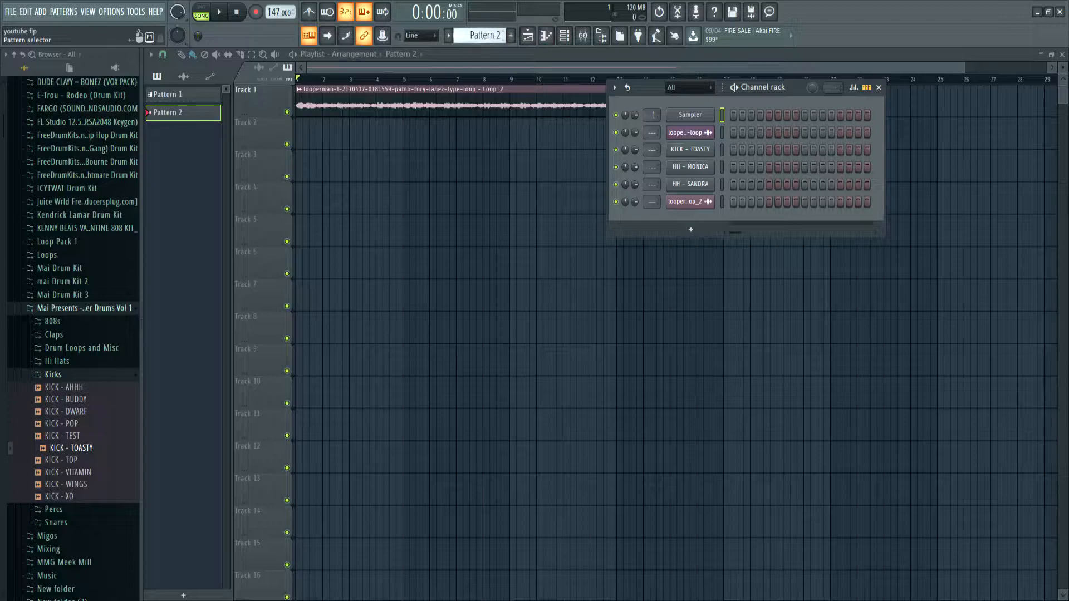
Place a Pattern 2 clip at the start of Track 2 in the playlist and reopen the channel rack.
click(315, 131)
drag(328, 139, 314, 138)
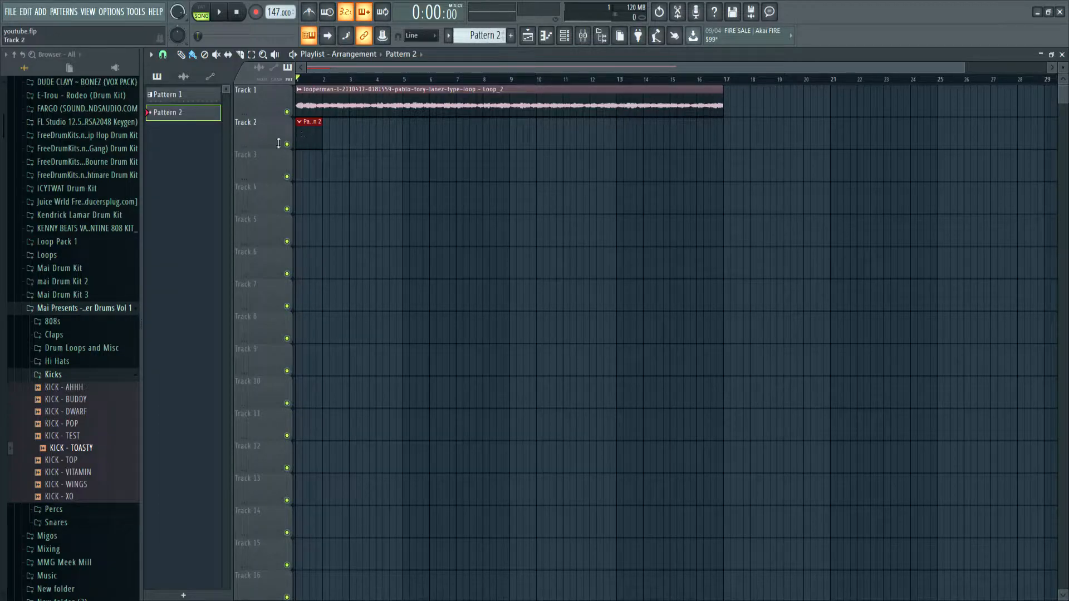
click(572, 38)
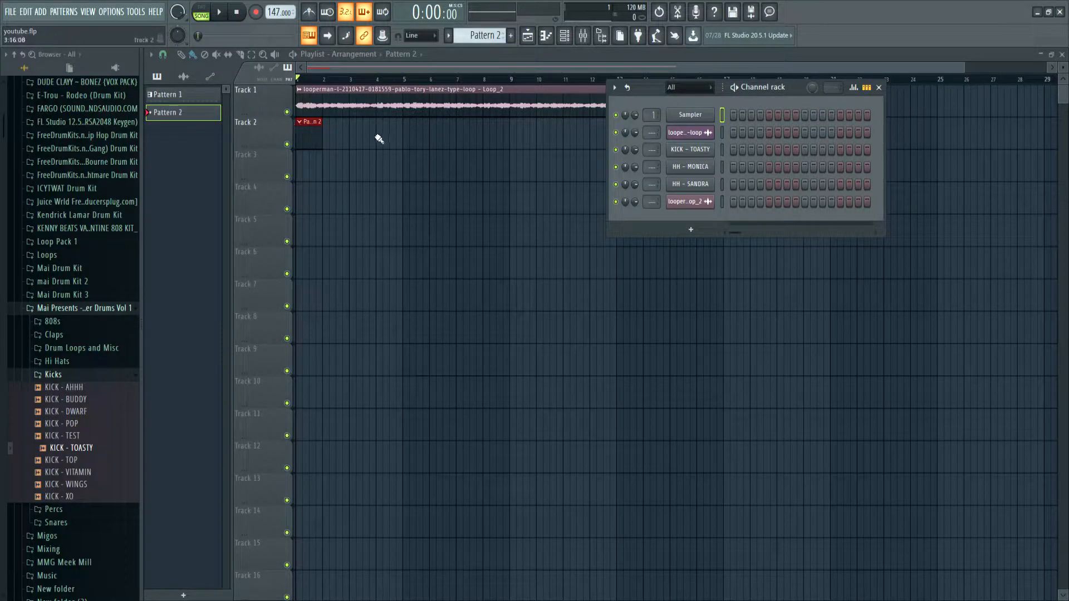
Add a KICK - TOASTY hit on the first step of Pattern 2 and preview it with the melody loop.
click(734, 150)
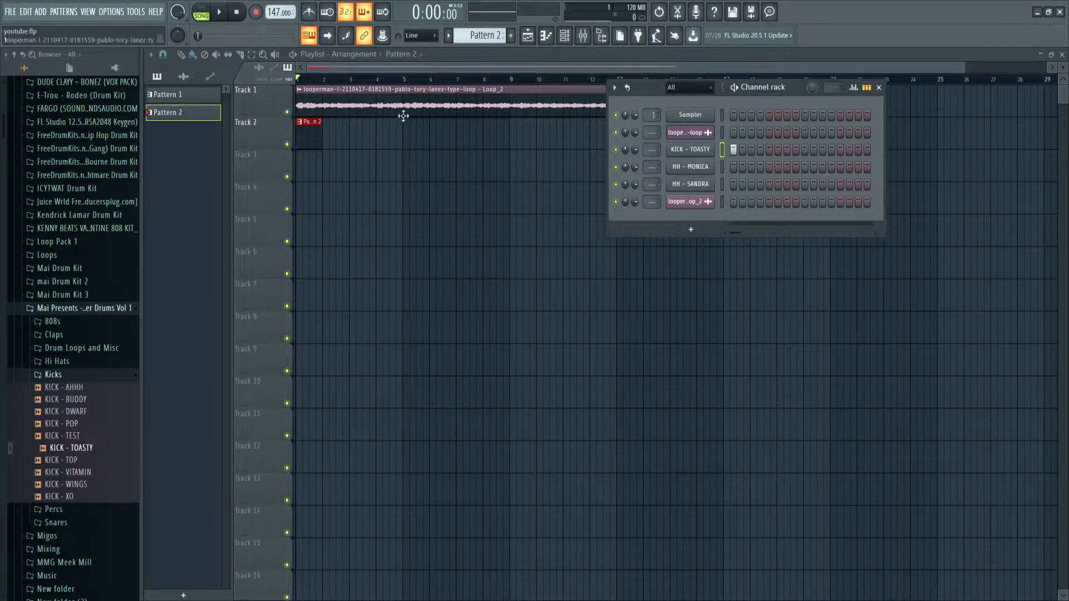
click(221, 12)
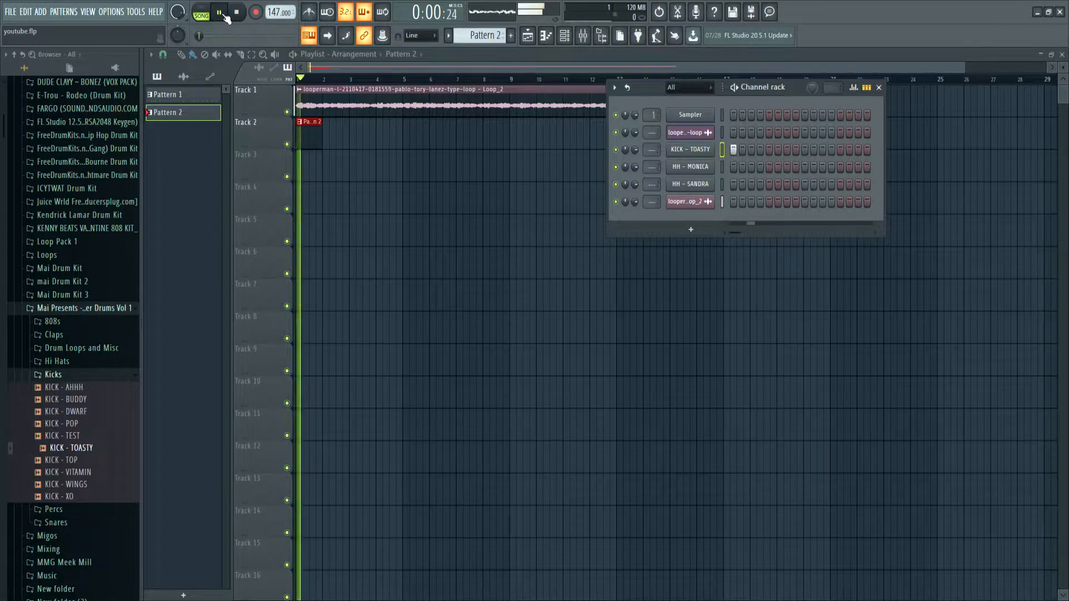
key(space)
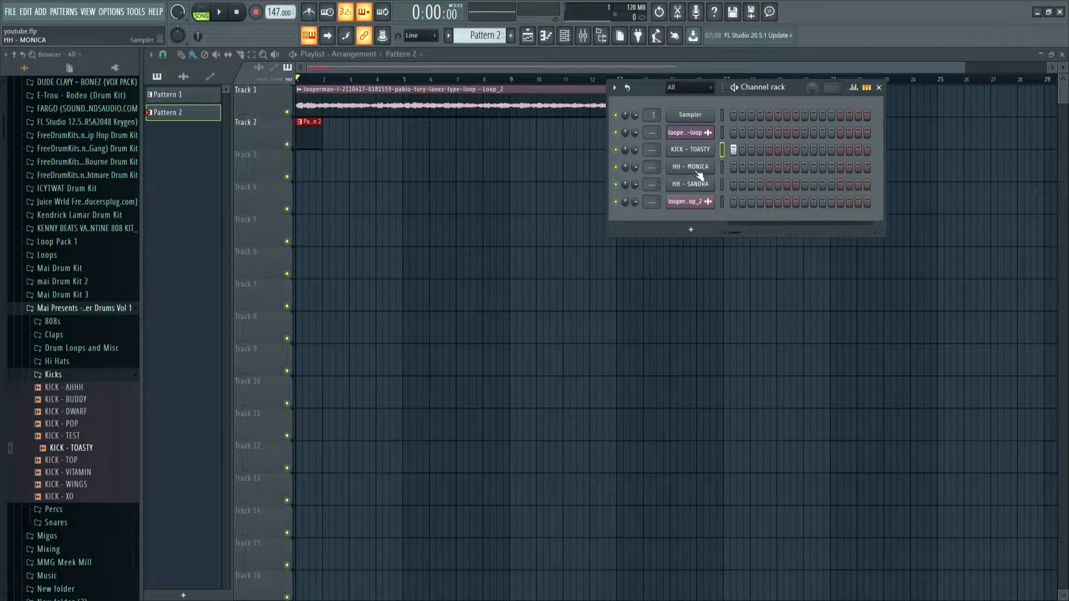
Load the HH - MONICA sample from the kit's closed Hi Hats folder onto the matching hi-hat channel.
click(58, 361)
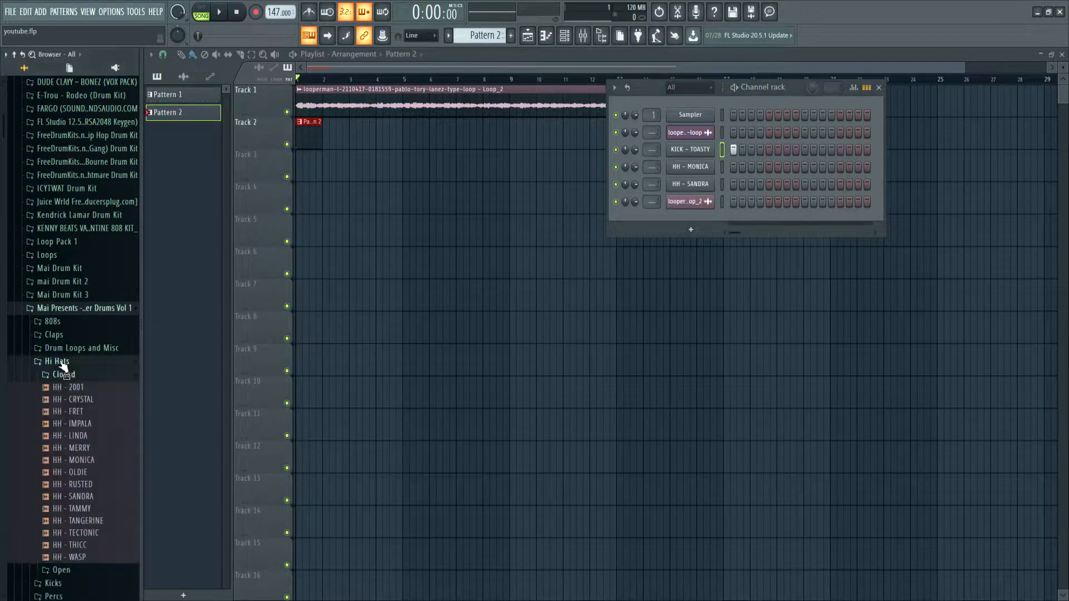
click(64, 375)
click(64, 375)
drag(73, 460, 367, 309)
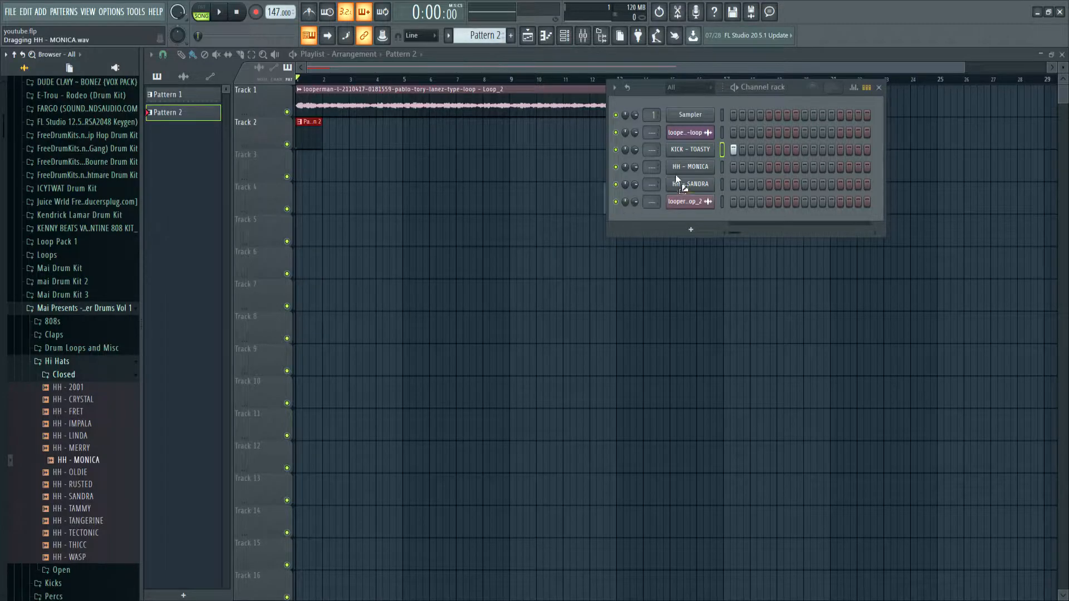
drag(676, 175, 693, 169)
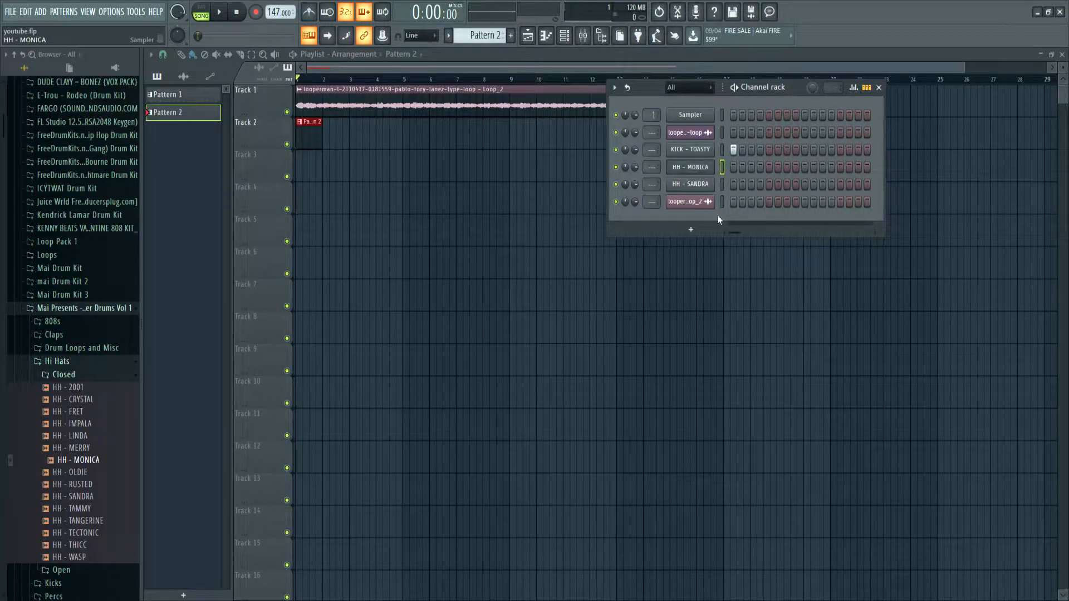
Fill the HH - MONICA channel with a hit on every second step.
click(857, 203)
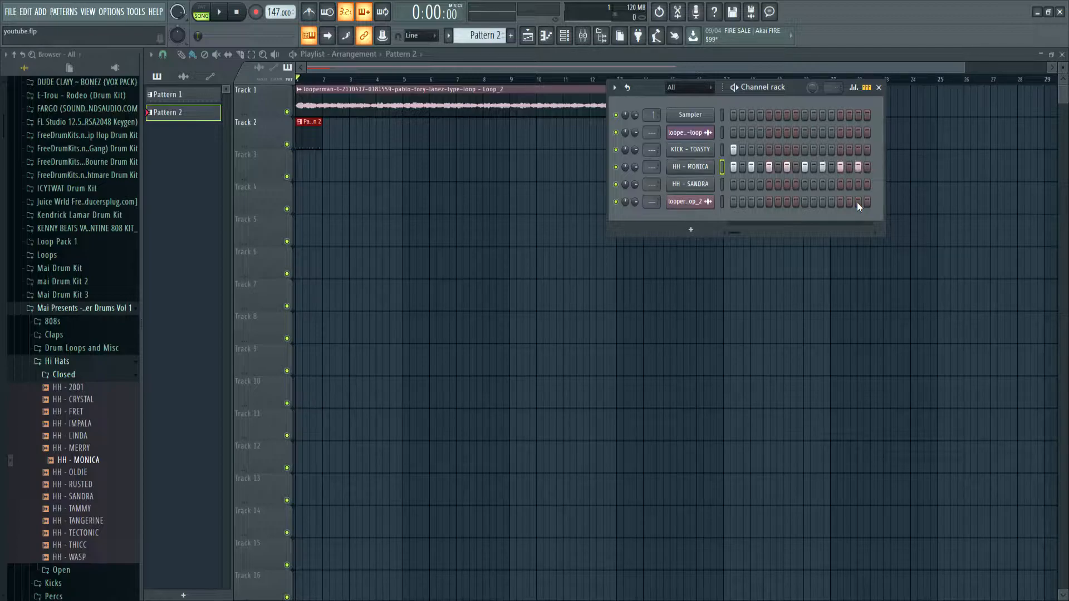
key(space)
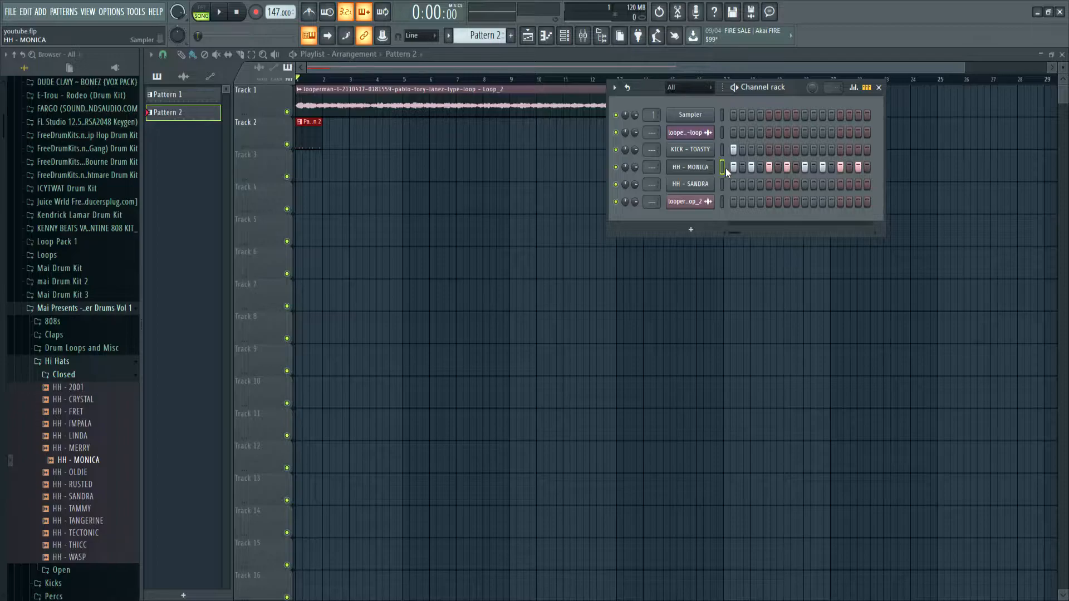
Duplicate all HH - MONICA notes into bar 2 in the piano roll and play the result.
key(F7)
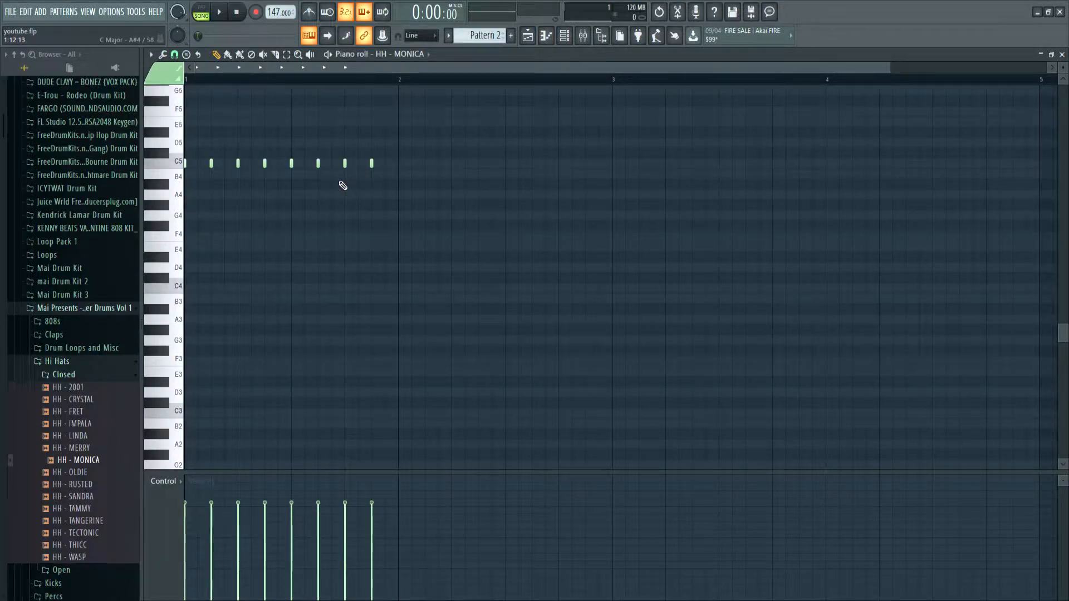
key(ctrl+a)
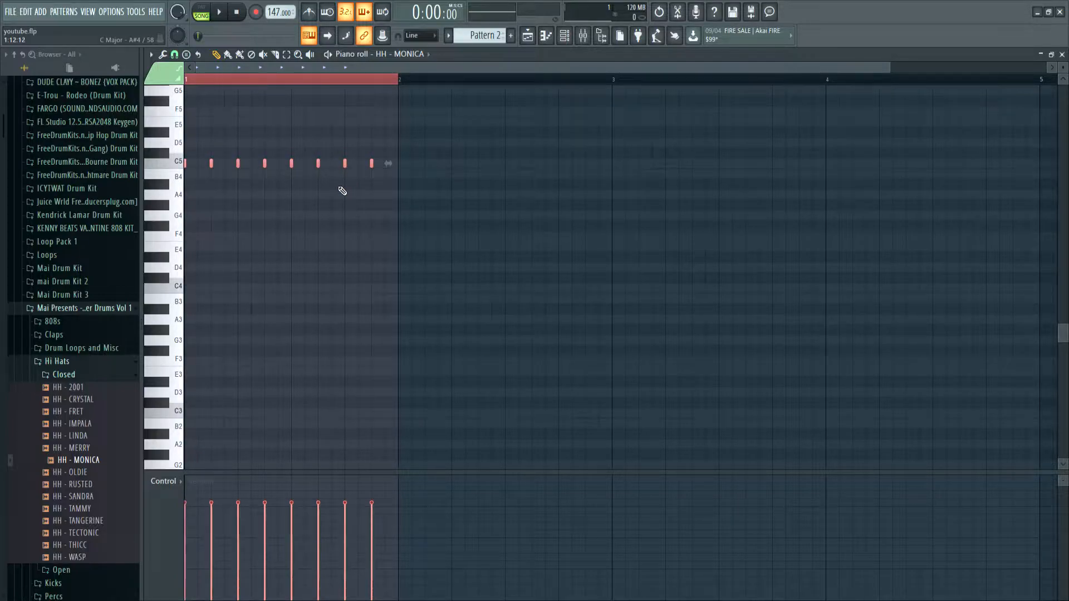
key(ctrl+b)
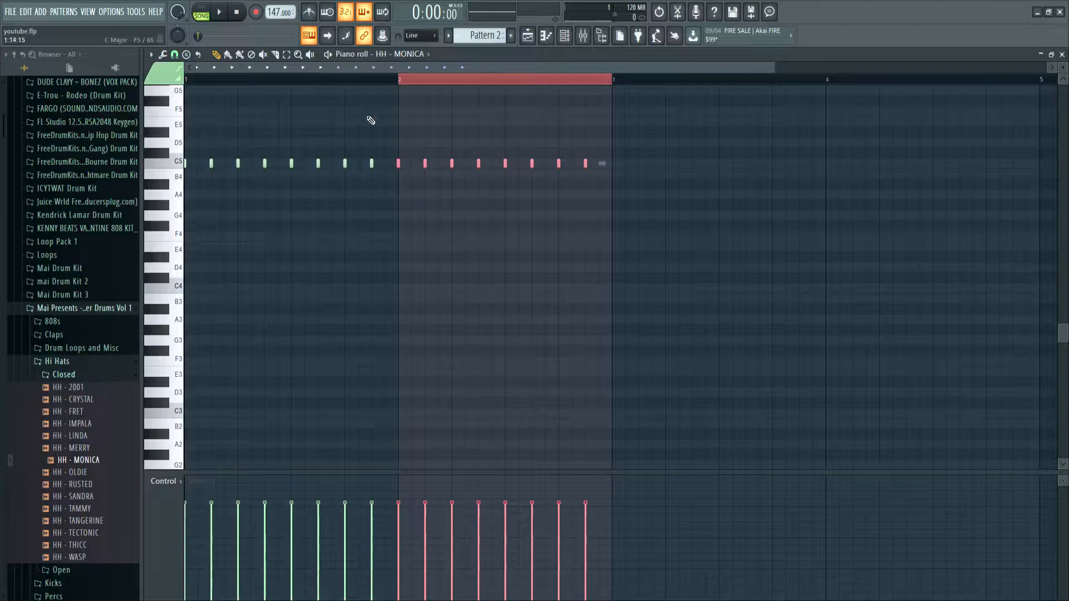
key(ctrl+a)
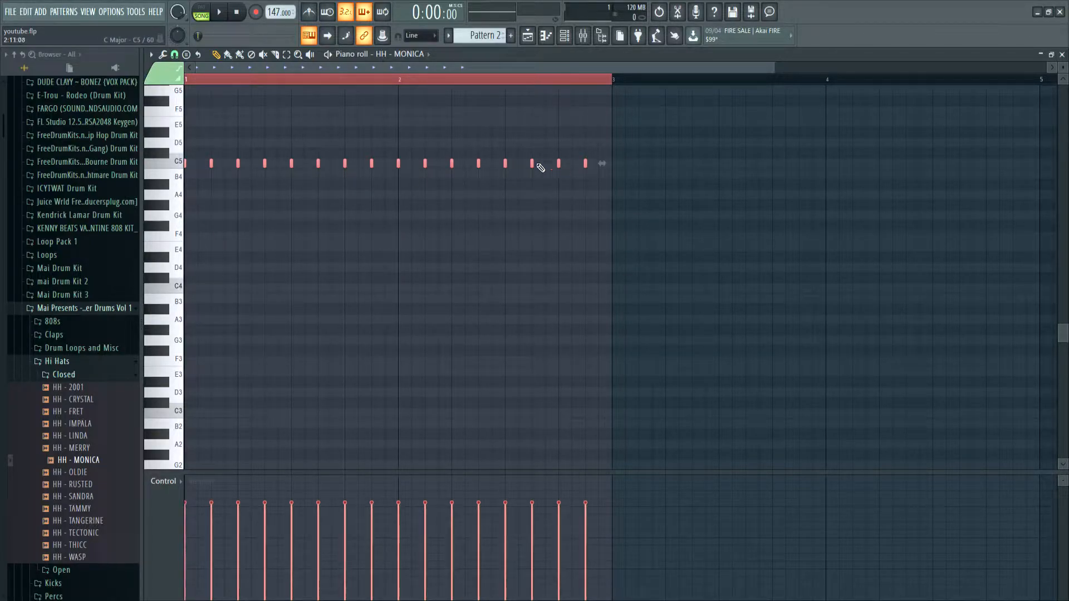
click(221, 14)
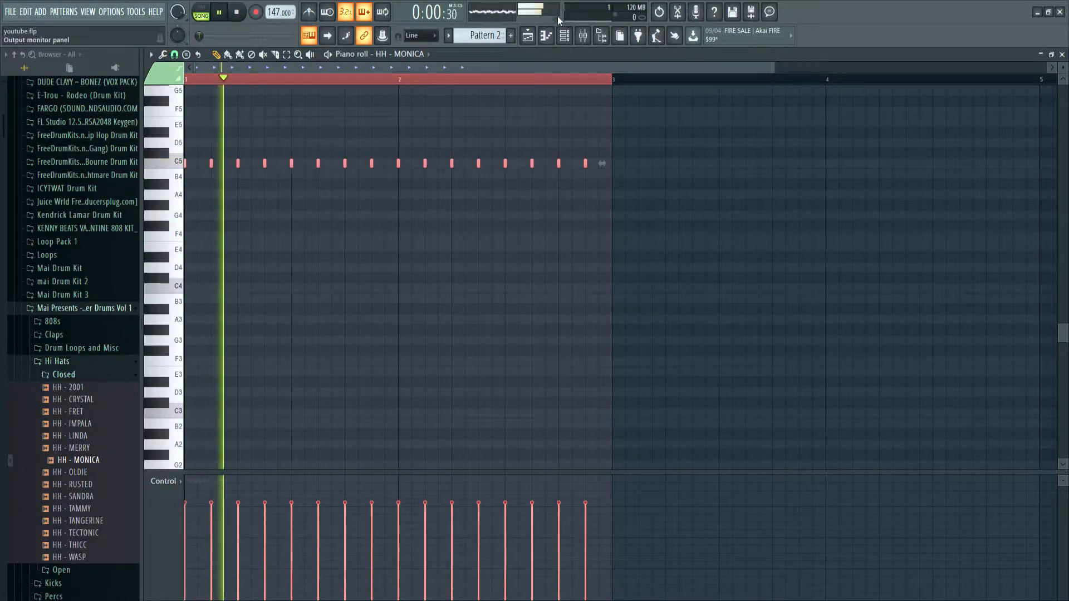
click(528, 35)
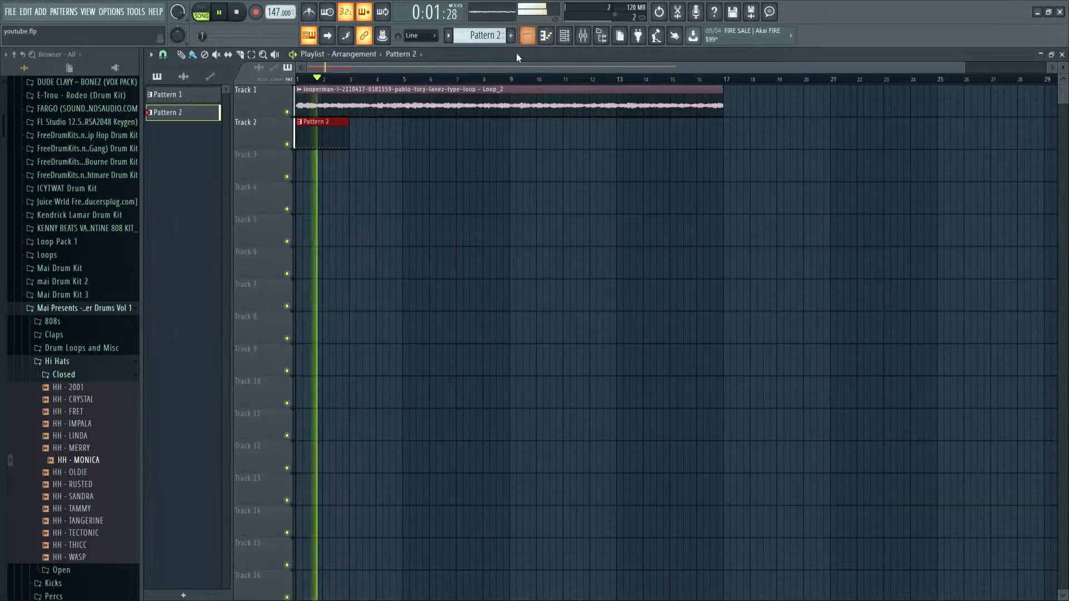
click(352, 137)
click(409, 134)
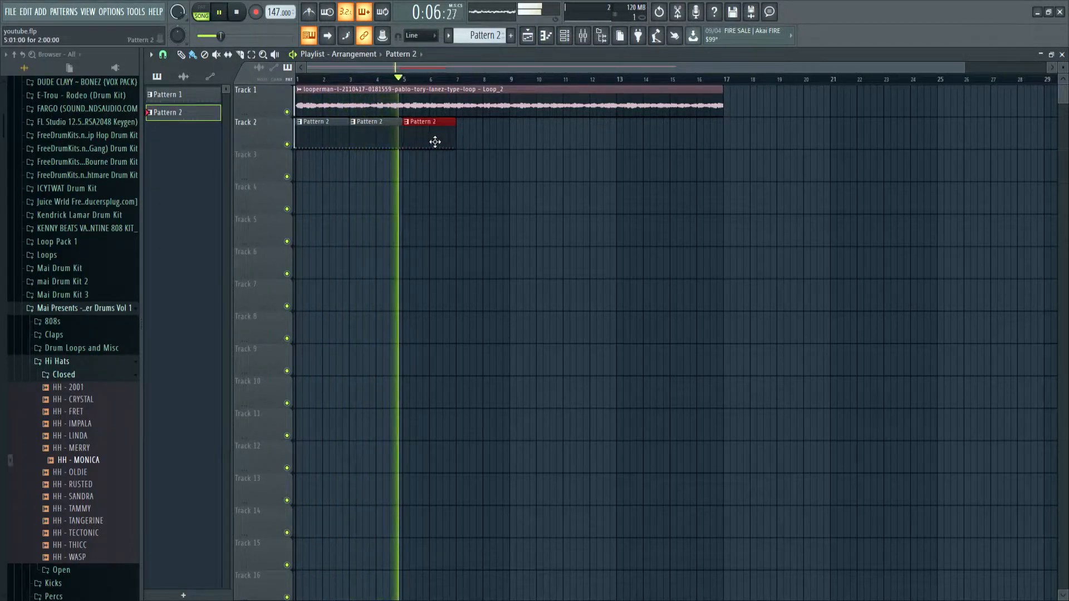
right_click(437, 136)
right_click(368, 139)
drag(323, 79, 296, 79)
Add a second KICK - TOASTY hit on step 5 in the channel rack and preview the beat.
click(566, 36)
key(space)
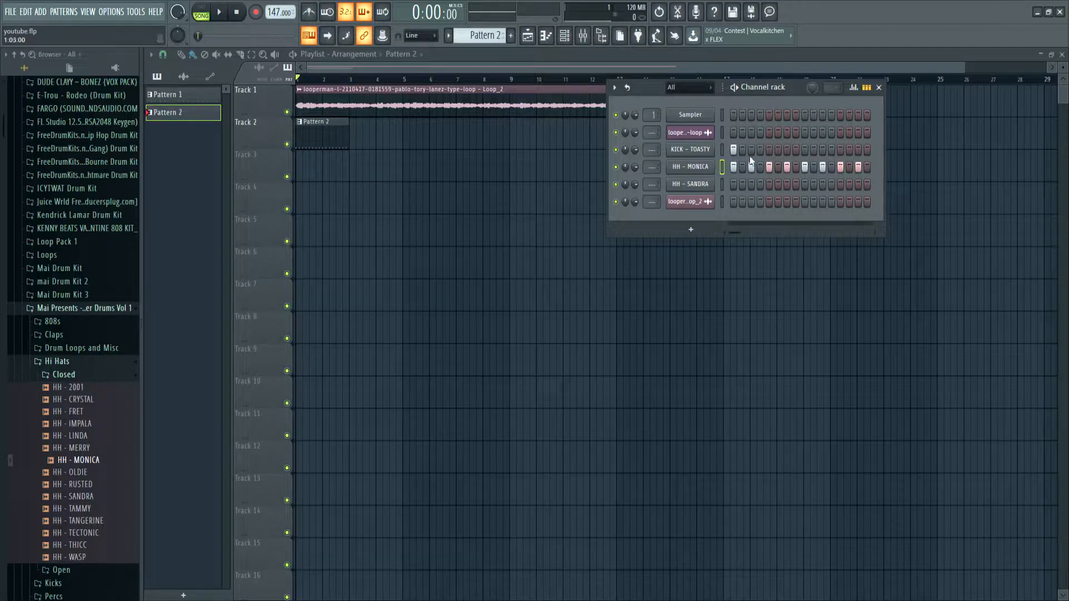
click(767, 148)
key(space)
key(space)
Audition samples in the drum kit's Snares folder, including SNARE - NEW and SNARE - MINT.
click(63, 374)
click(57, 362)
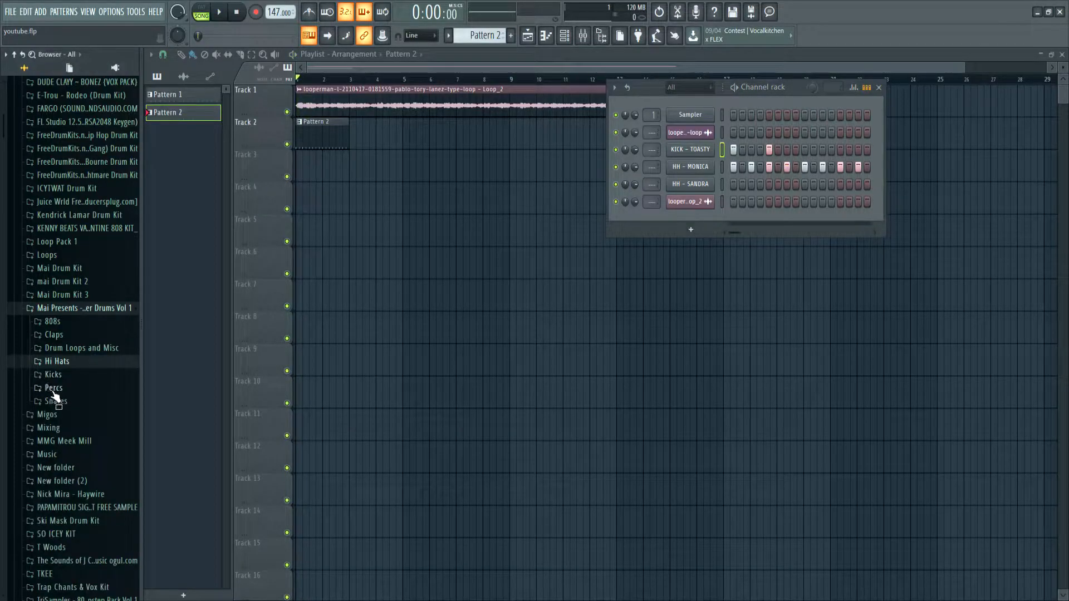
click(56, 401)
scroll(112, 345, down, 5)
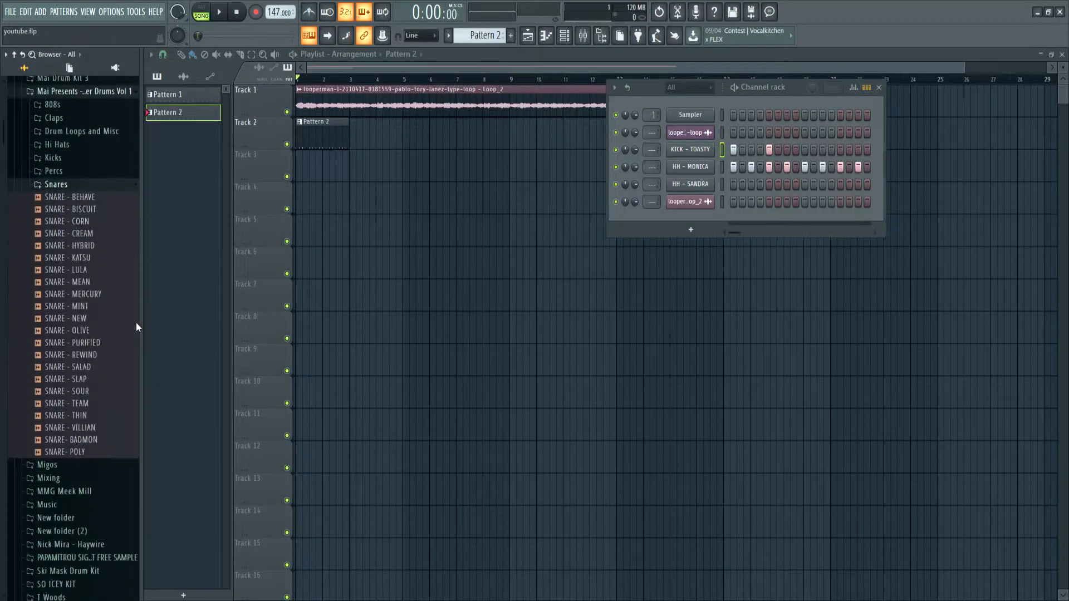
click(56, 279)
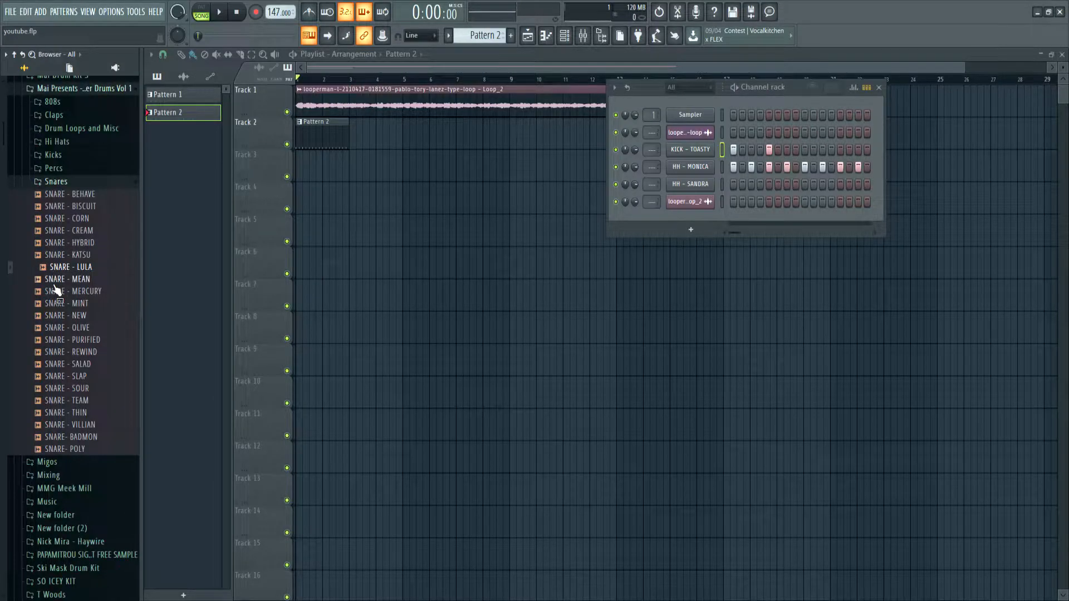
click(71, 306)
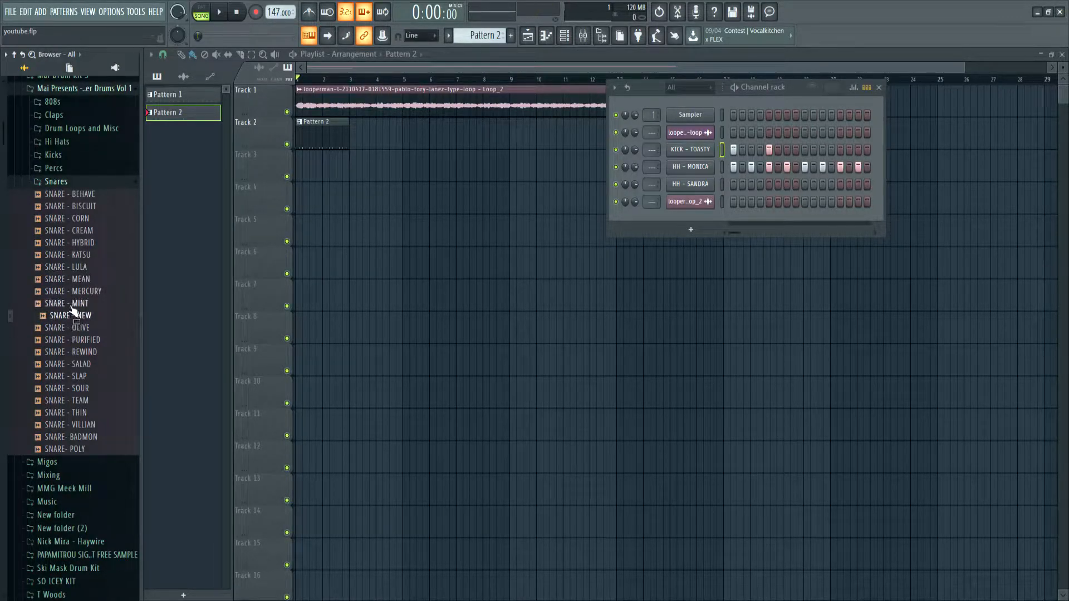
click(66, 317)
click(66, 305)
Add SNARE - MINT as a new channel with a hit on step 9 and preview the beat.
drag(66, 311, 77, 307)
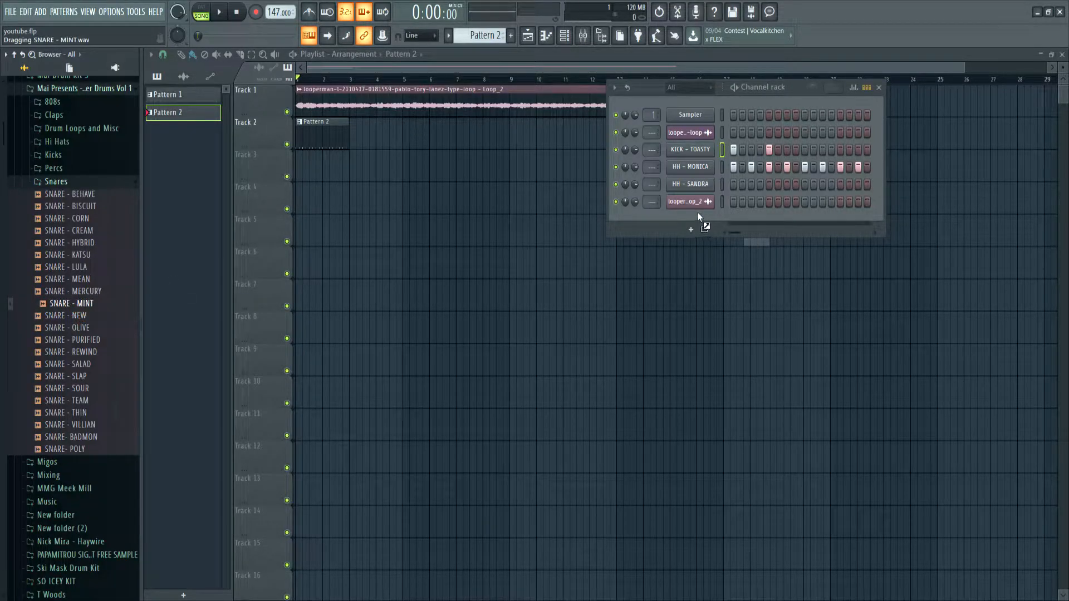
drag(699, 214, 699, 216)
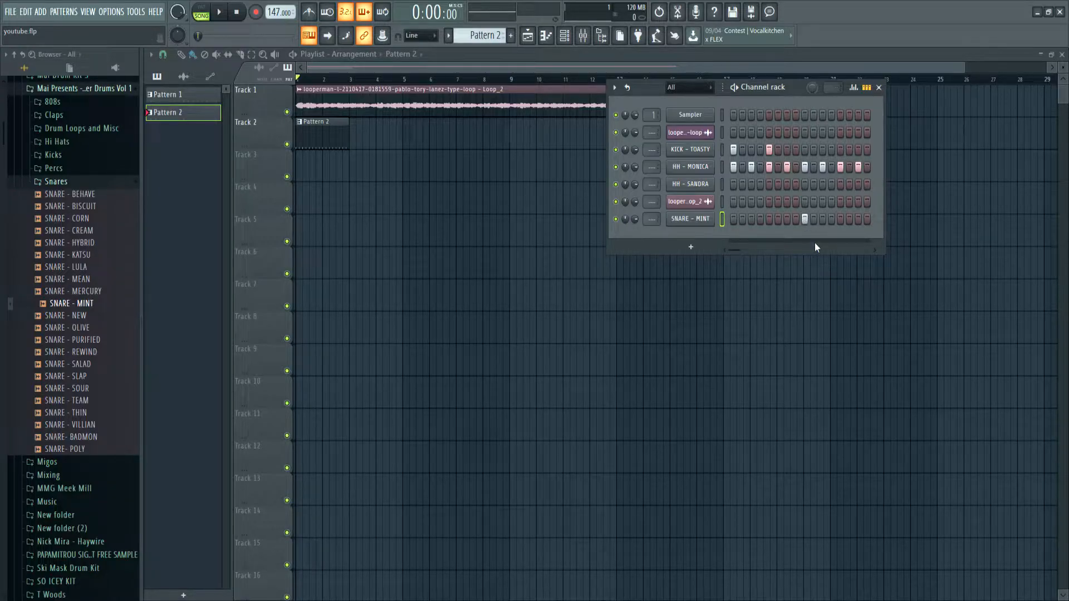
key(space)
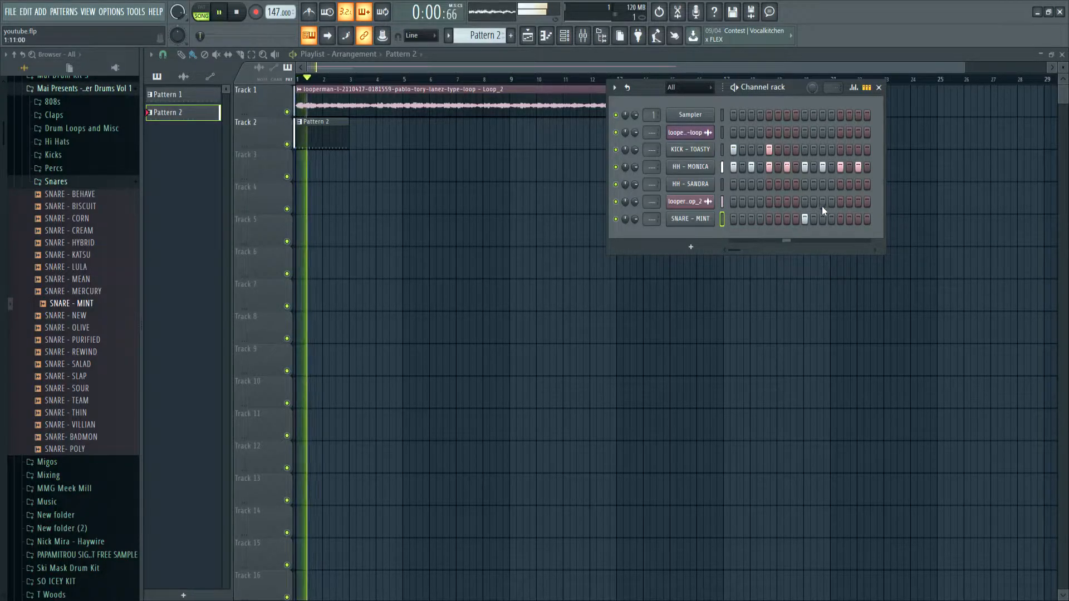
key(space)
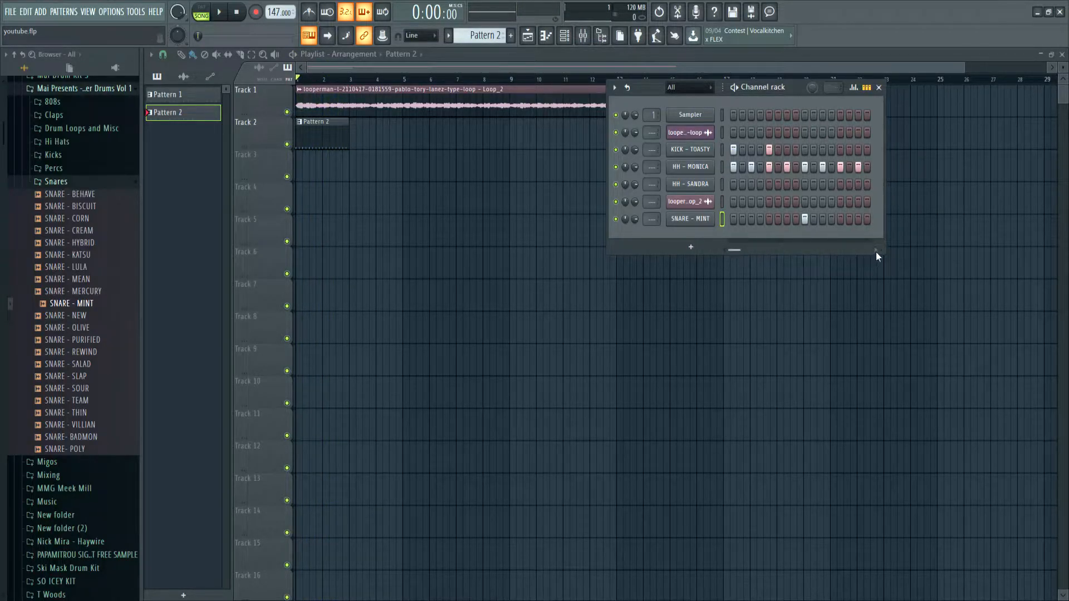
Add a second SNARE - MINT note in bar 2, move it to the middle of that bar and play the pattern.
click(876, 250)
click(723, 219)
key(F7)
key(space)
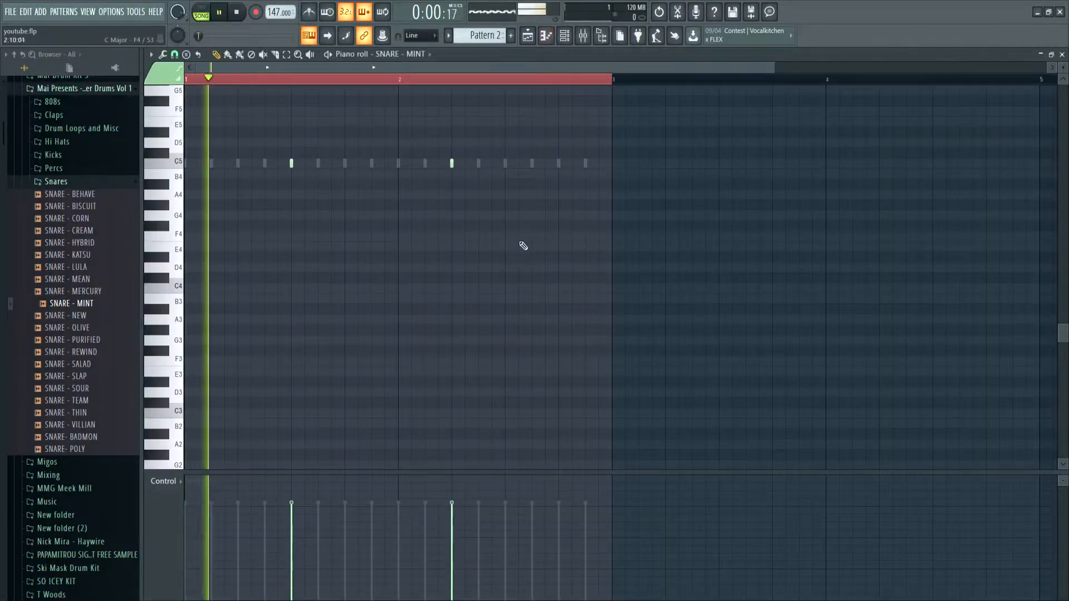
key(space)
drag(451, 163, 504, 163)
key(space)
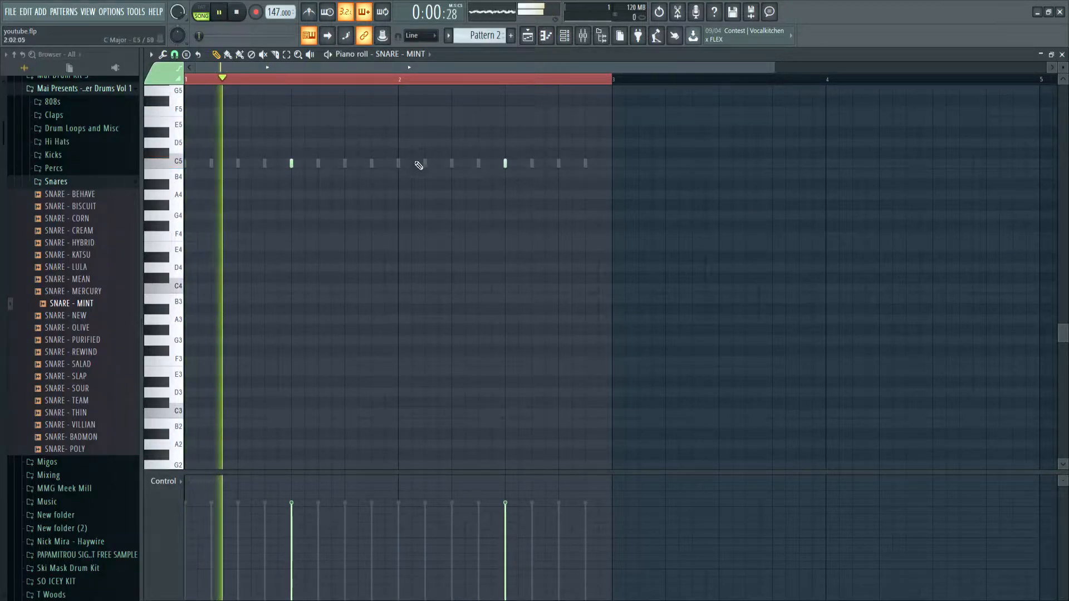
Repeat Pattern 2 on Track 2 of the playlist from bar 3 up to bar 17, matching the melody loop's end.
click(564, 36)
key(space)
key(space)
click(528, 37)
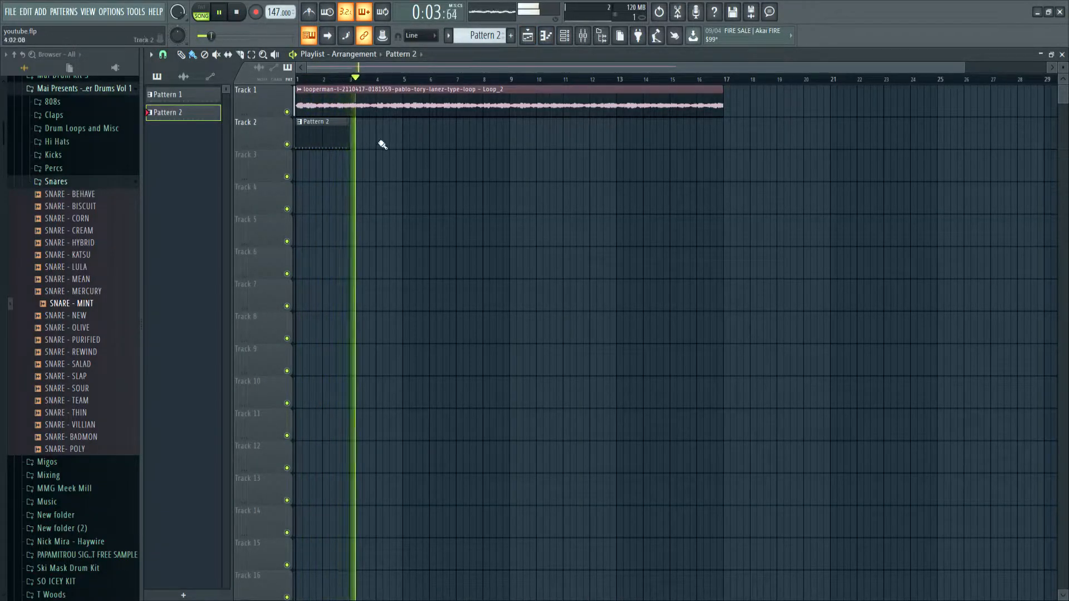
click(353, 136)
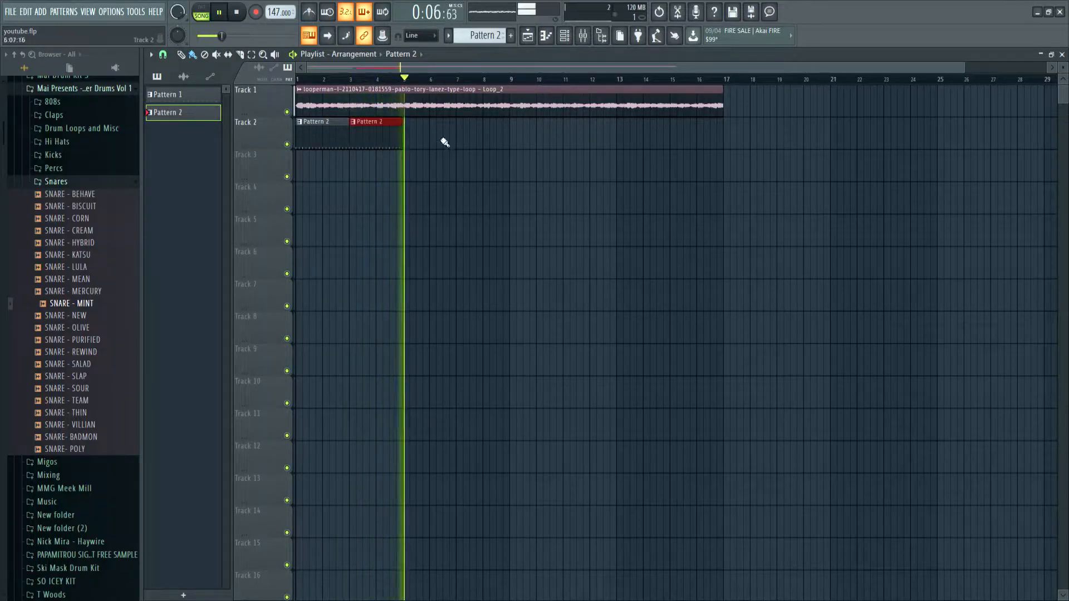
click(411, 139)
mouse_move(415, 140)
mouse_down()
mouse_move(554, 125)
mouse_move(697, 130)
mouse_up()
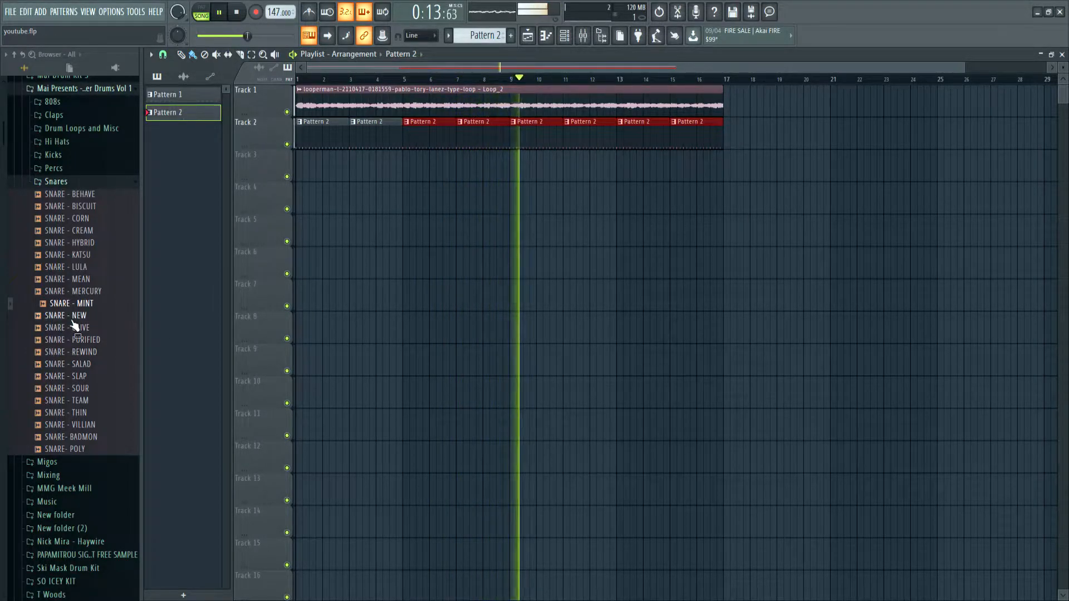
Add KICK - TOASTY notes at C5 on step 15 of bar 1 and steps 3 and 15 of bar 2, previewing the pattern.
click(567, 36)
click(738, 151)
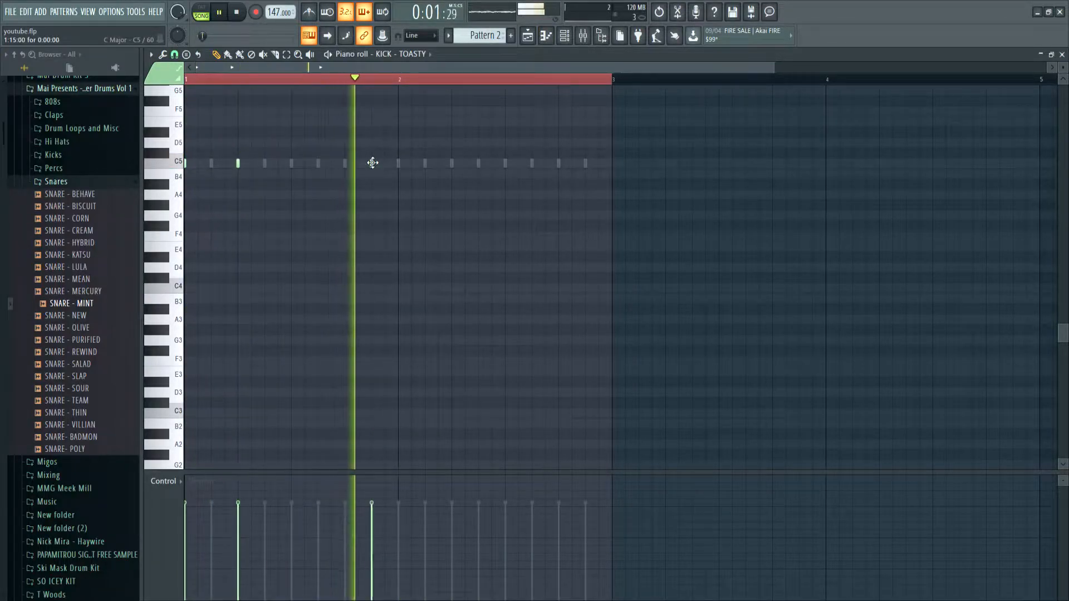
click(425, 163)
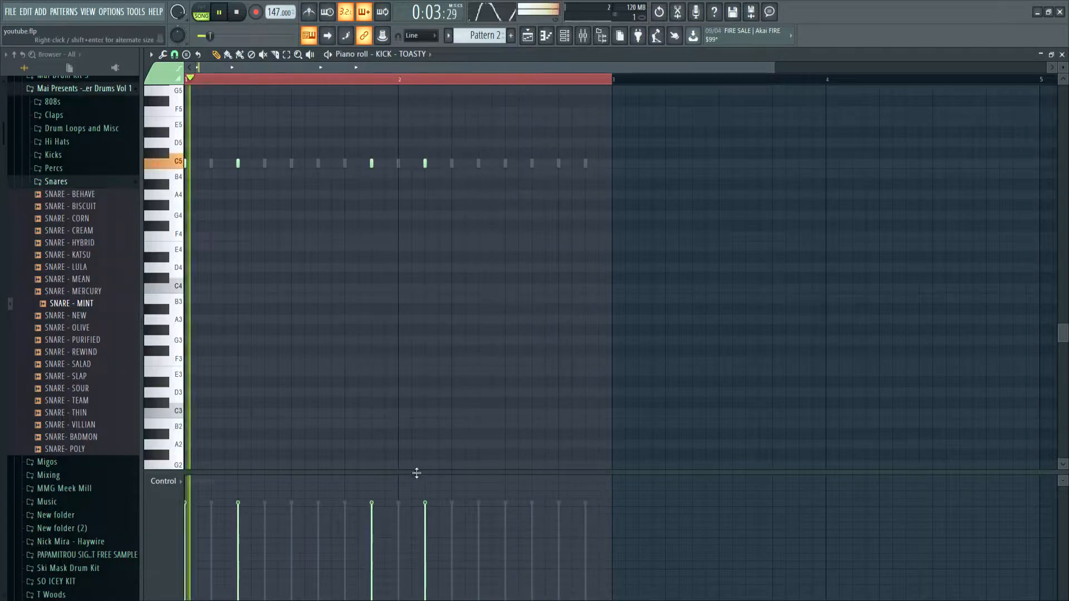
click(585, 163)
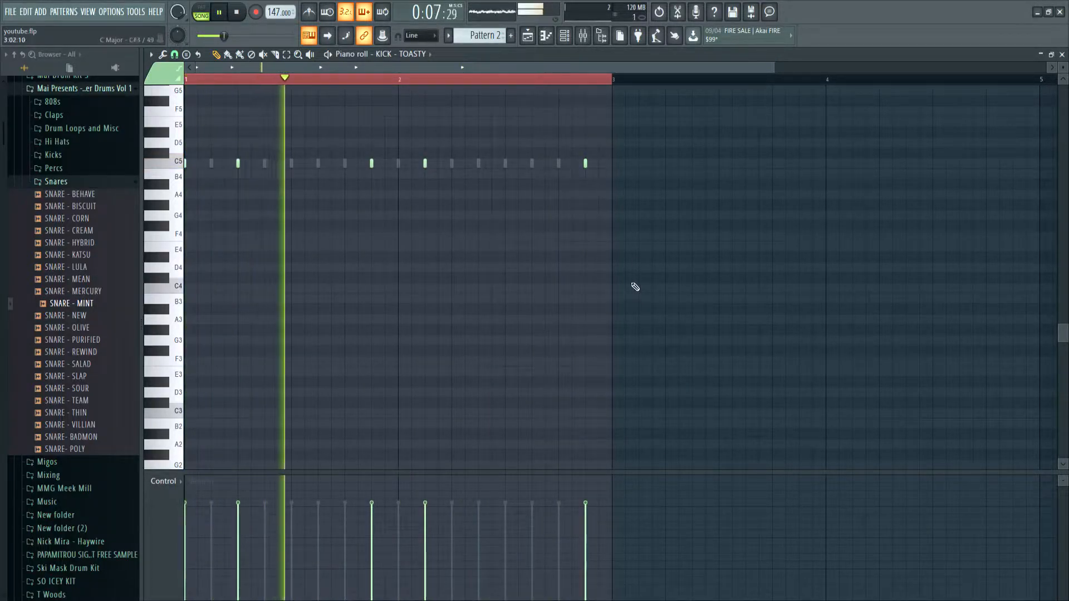
key(space)
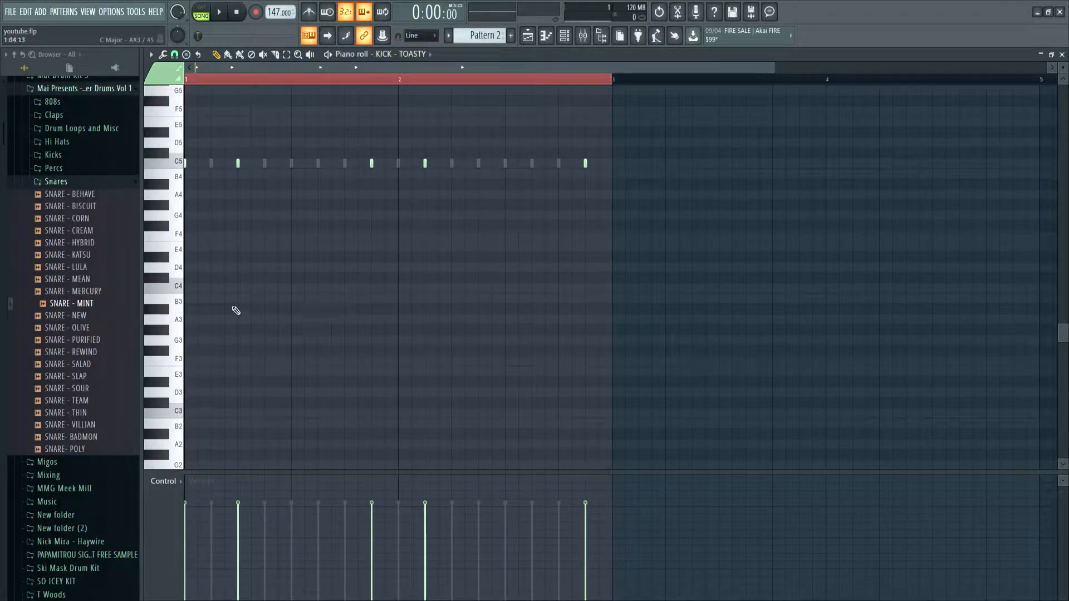
Raise the velocity of all KICK - TOASTY notes to 100%.
key(ctrl+a)
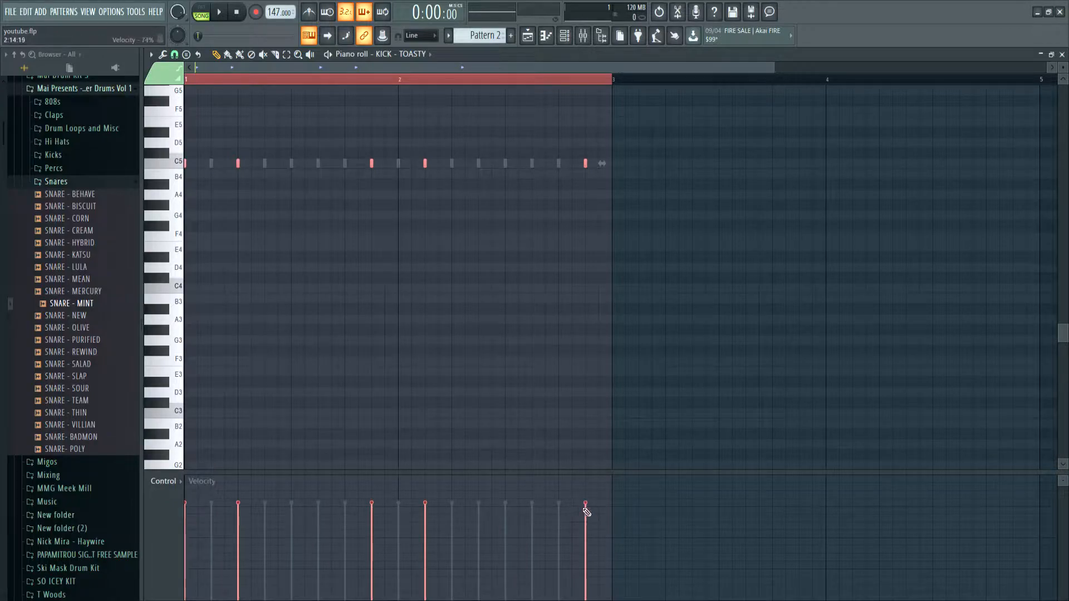
mouse_move(589, 517)
mouse_down()
mouse_move(592, 375)
mouse_move(411, 444)
mouse_move(162, 263)
mouse_up()
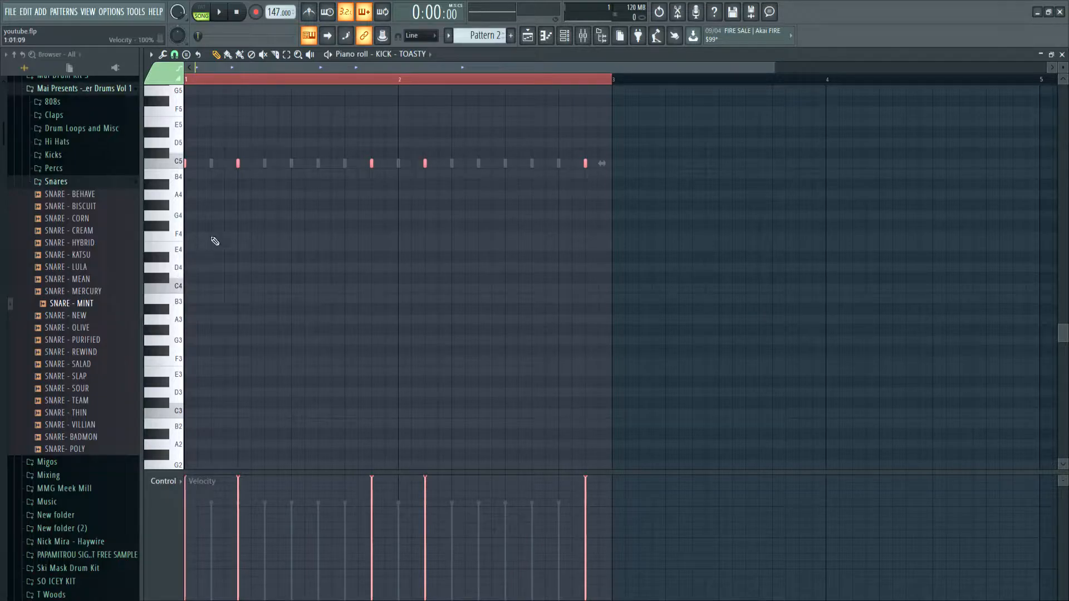
mouse_move(586, 510)
mouse_down()
mouse_move(585, 538)
mouse_move(229, 552)
mouse_up()
mouse_move(306, 535)
mouse_down()
mouse_move(553, 377)
mouse_move(613, 186)
mouse_up()
drag(464, 504, 522, 436)
Raise both SNARE - MINT notes to maximum velocity in the piano roll and preview the beat.
click(568, 39)
key(space)
key(space)
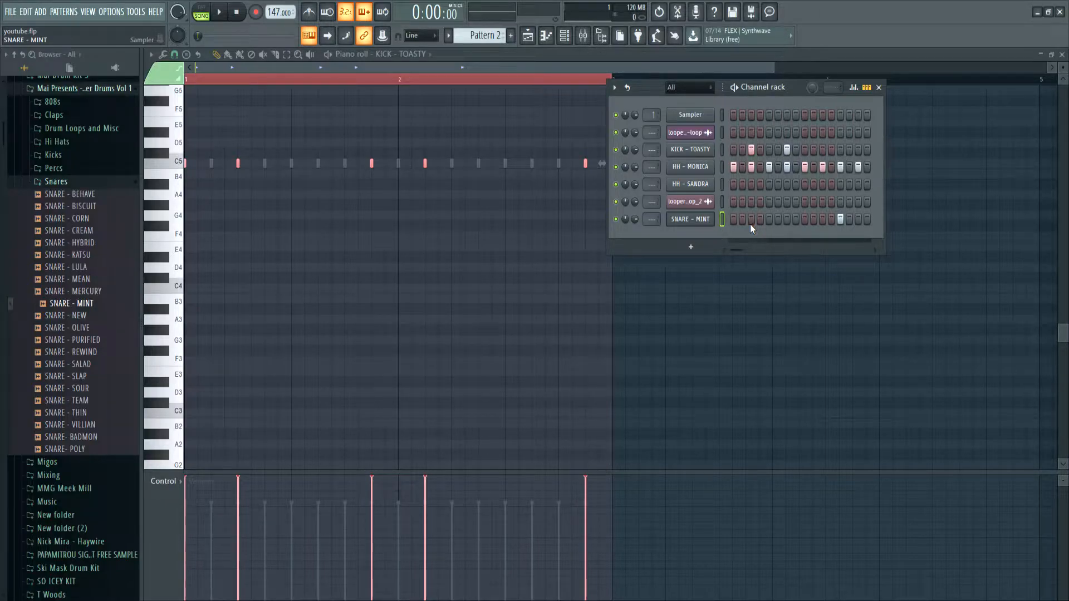
click(546, 35)
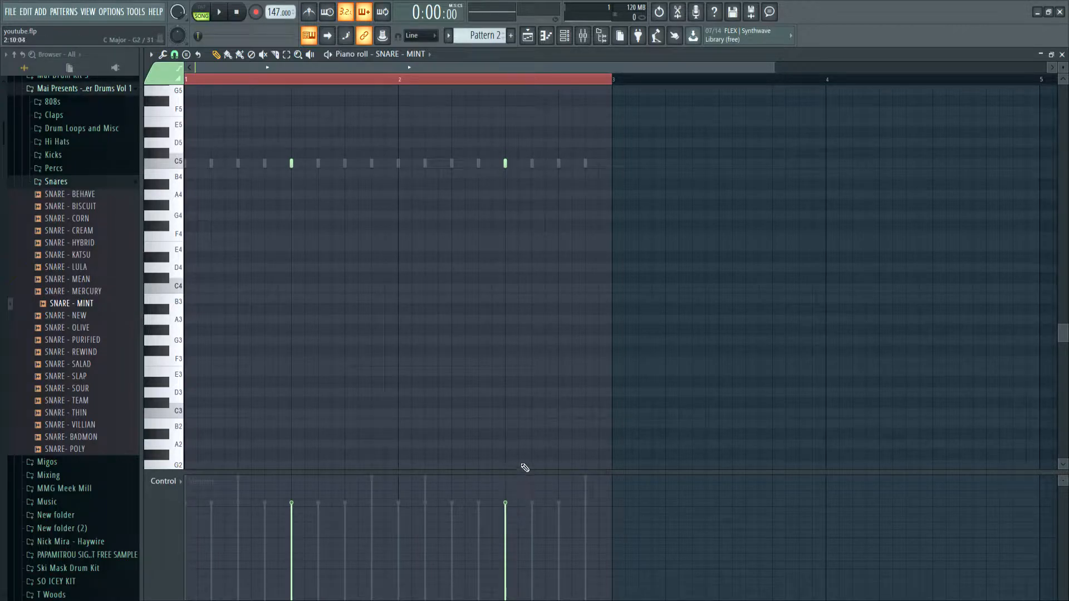
mouse_move(508, 539)
mouse_down()
mouse_move(458, 374)
mouse_move(260, 341)
mouse_up()
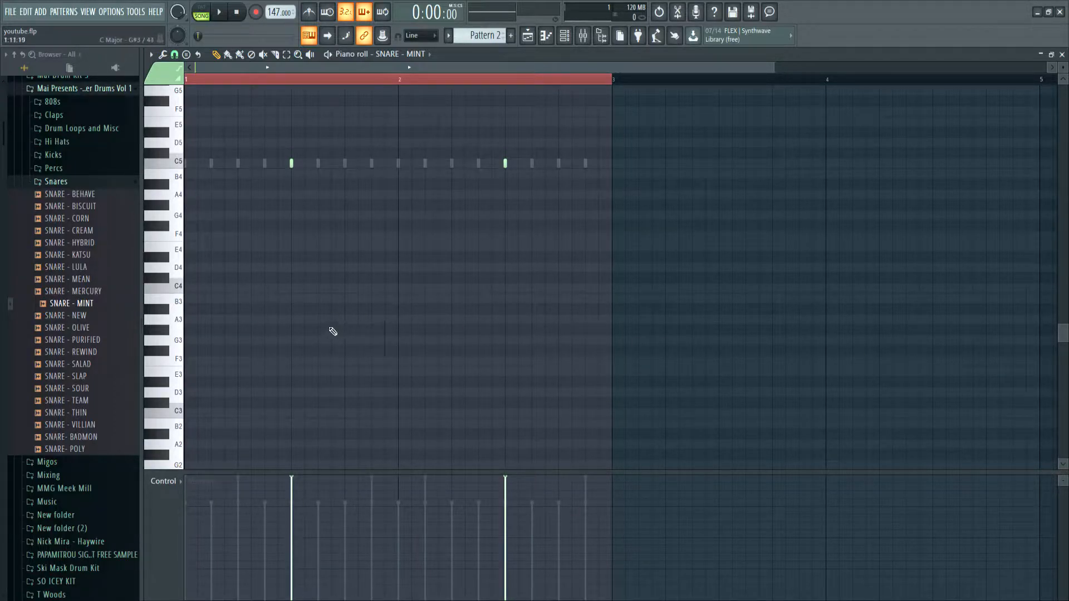
key(space)
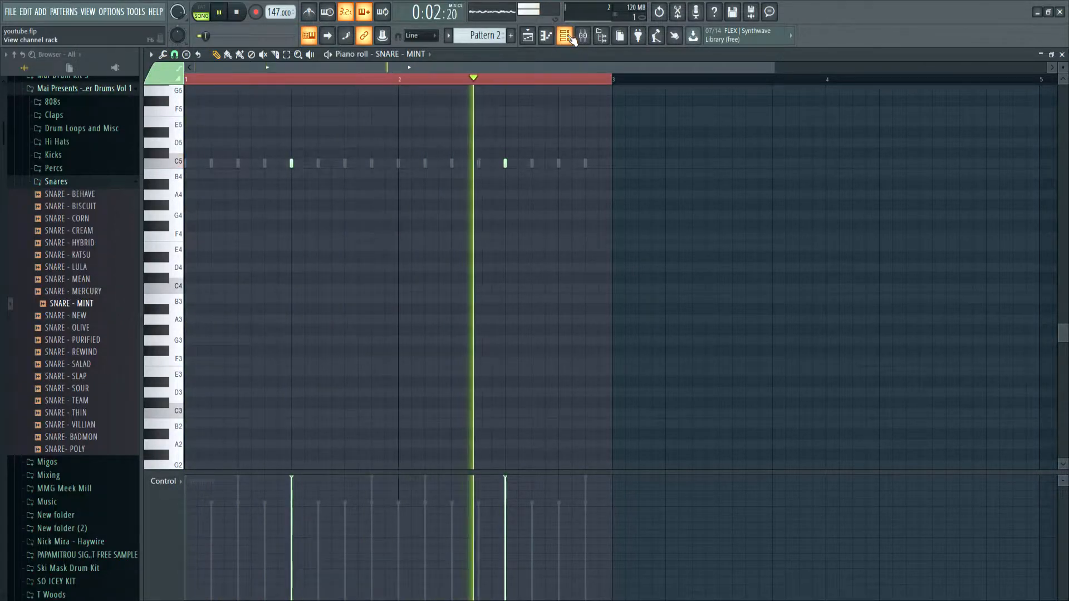
Audition samples in the Snares folder and add SNARE - NEW as a new channel in the channel rack.
click(79, 319)
key(space)
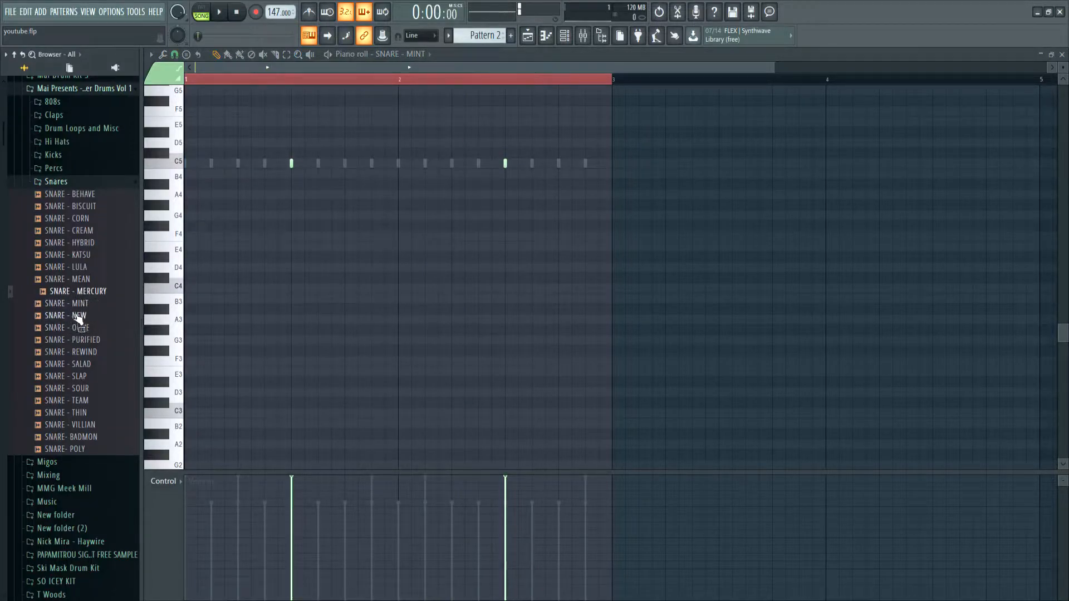
click(78, 280)
drag(78, 317, 701, 237)
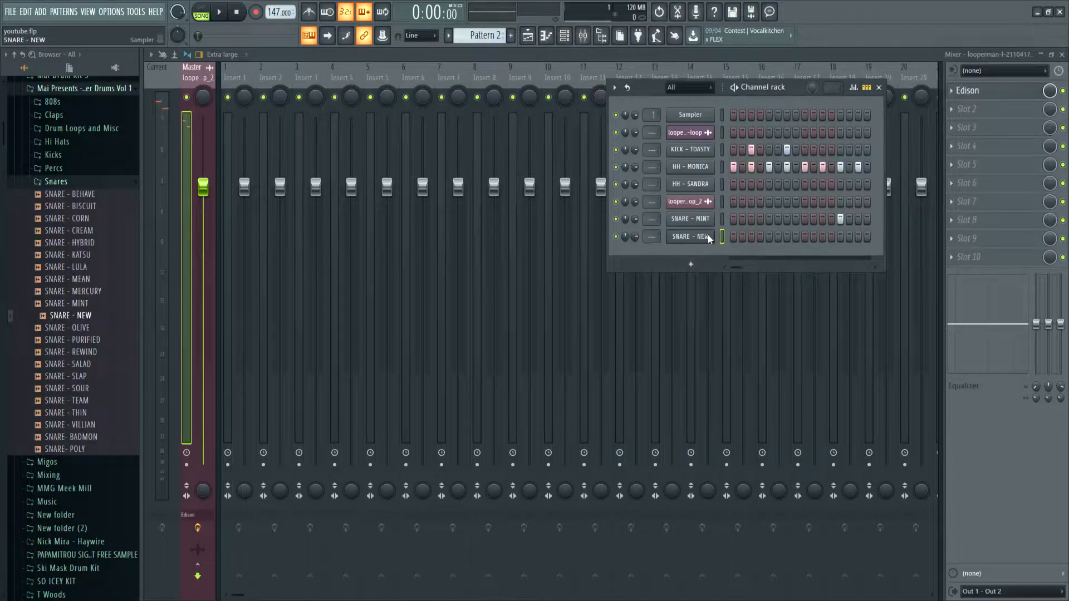
Add SNARE - NEW notes at C5 on step 15 of bar 1 and step 3 of bar 2 while previewing the pattern.
key(F7)
key(space)
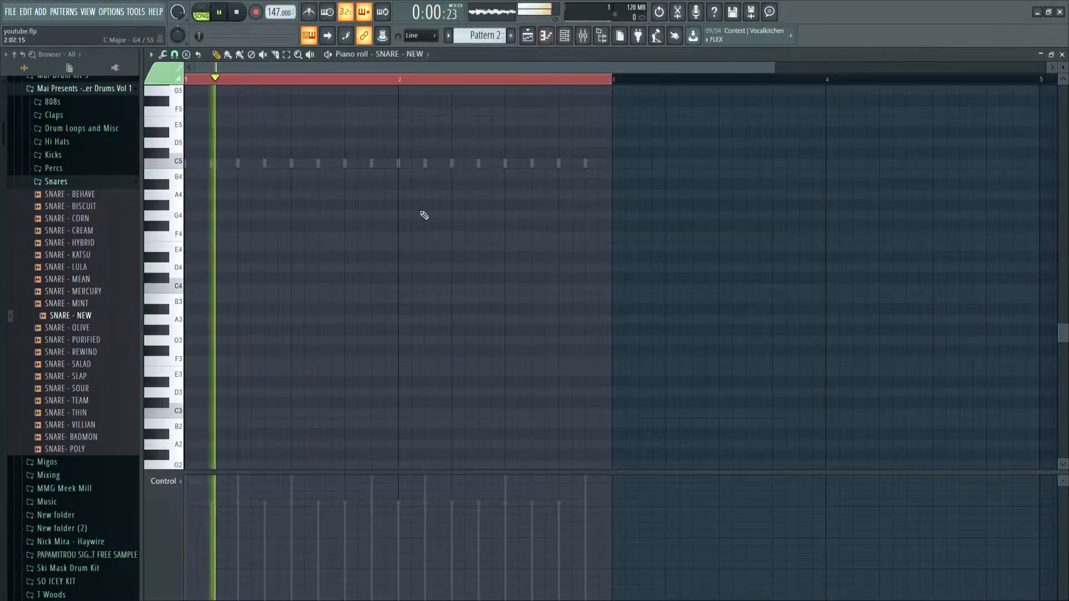
click(385, 163)
drag(385, 162, 371, 163)
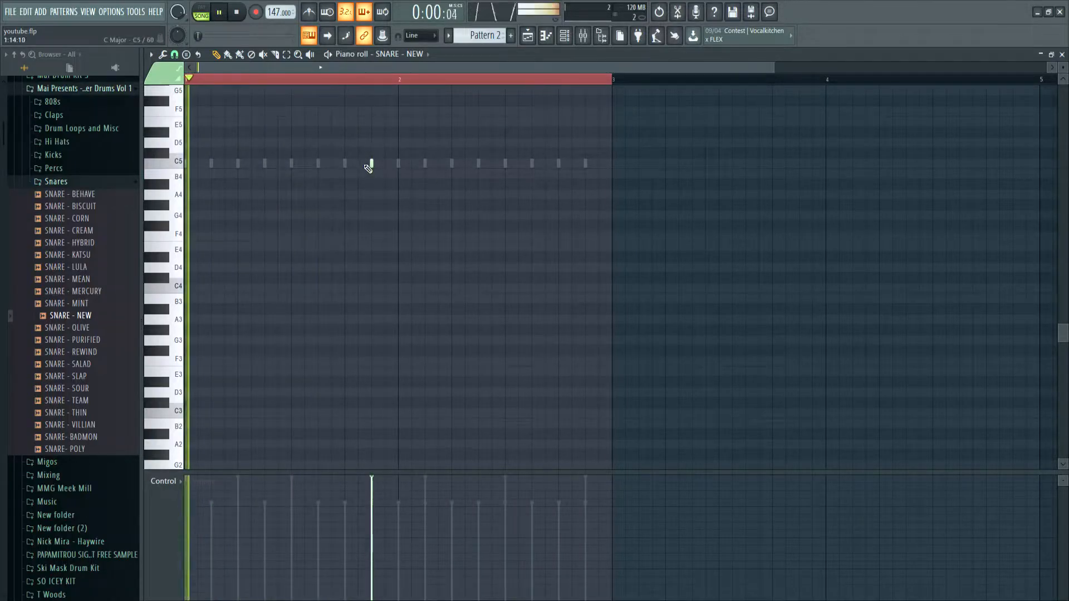
key(space)
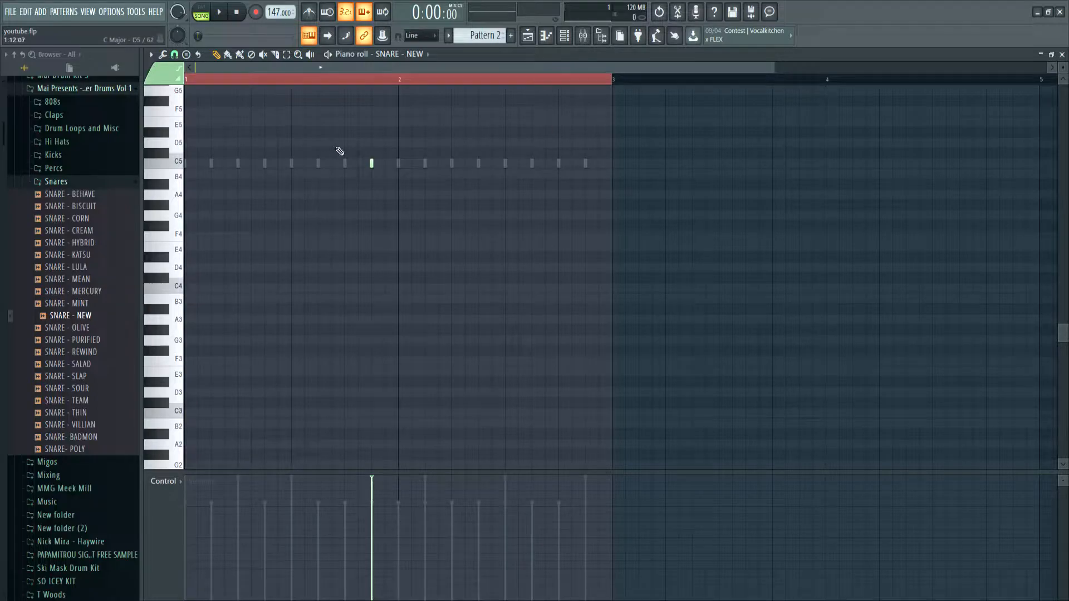
key(space)
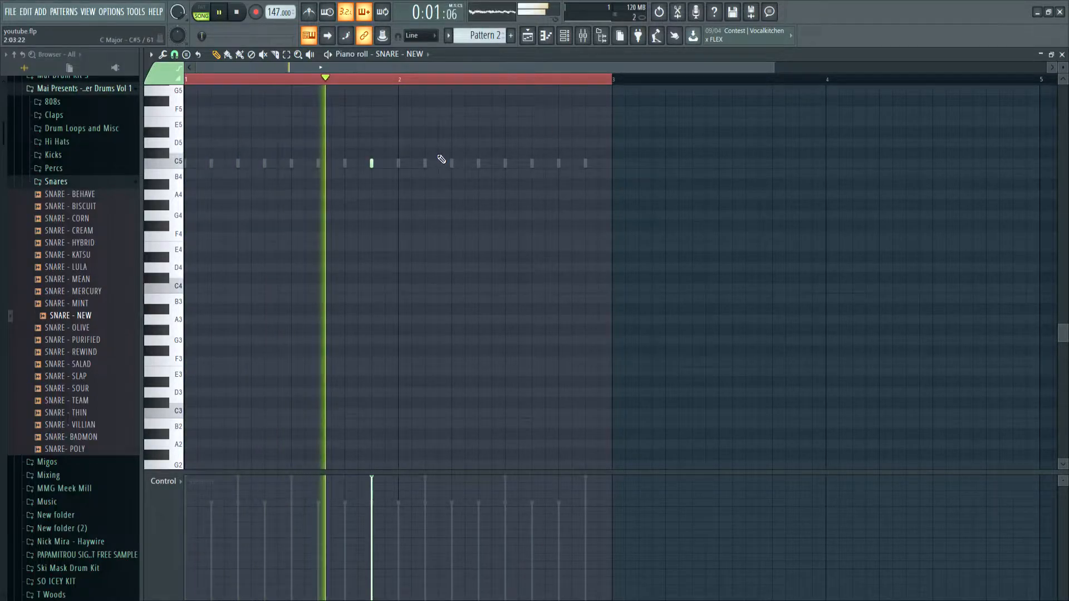
key(space)
key(space)
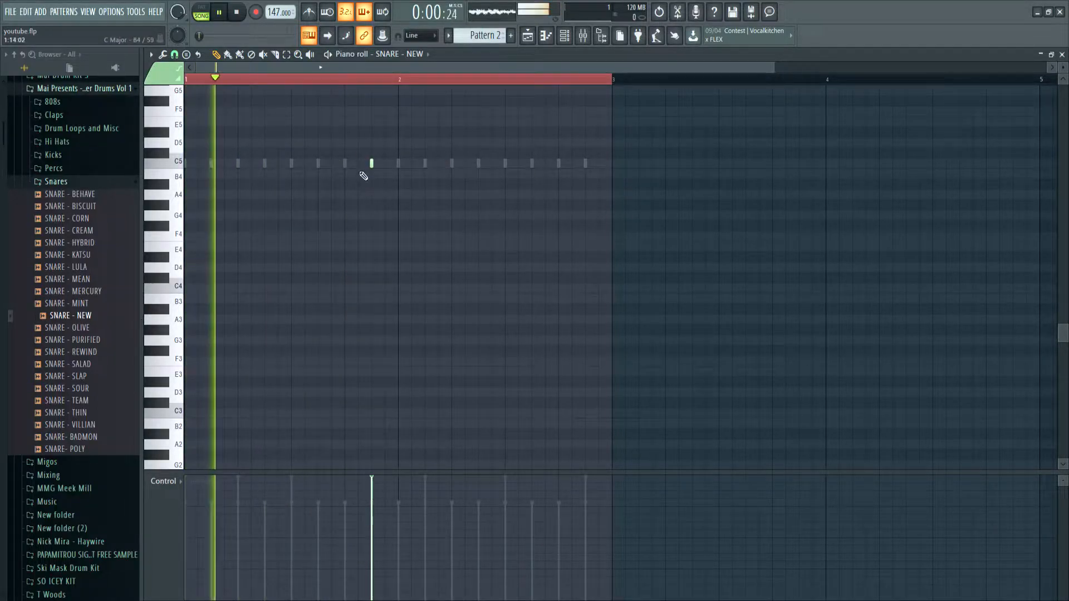
click(426, 164)
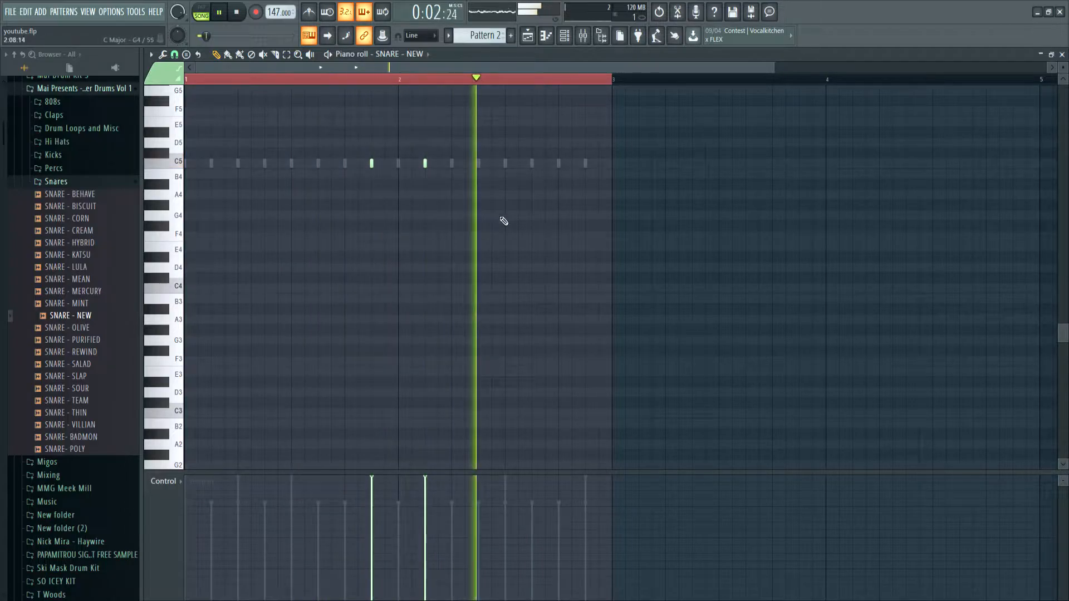
Lower the velocity of both SNARE - NEW notes, stop playback and display the channel rack.
click(371, 511)
click(426, 510)
key(space)
key(F6)
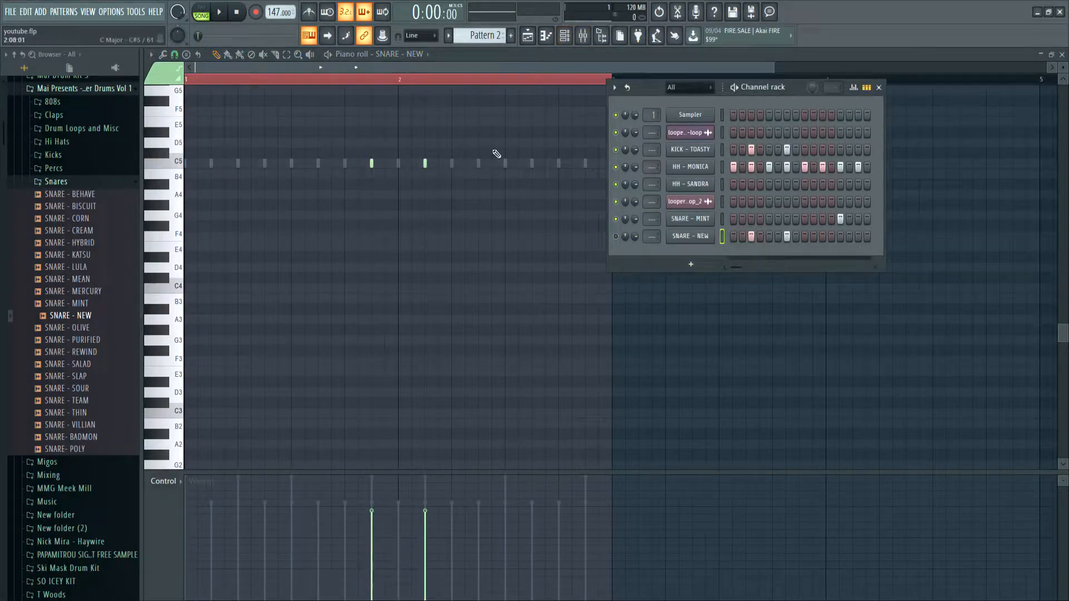
Adjust the time stretching of the Track 1 melody loop in its sample settings.
click(527, 42)
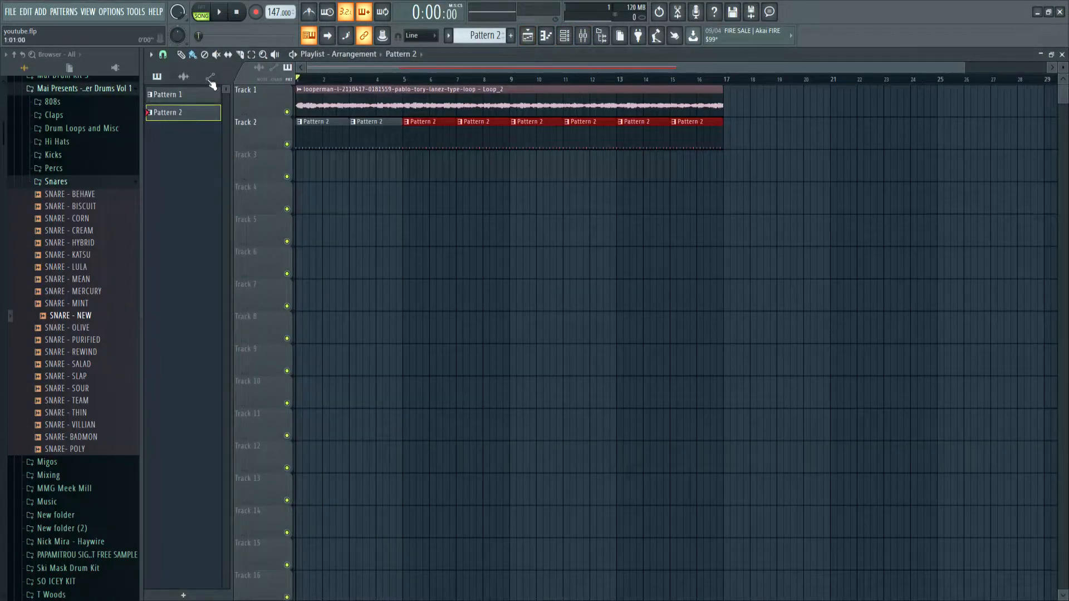
double_click(357, 103)
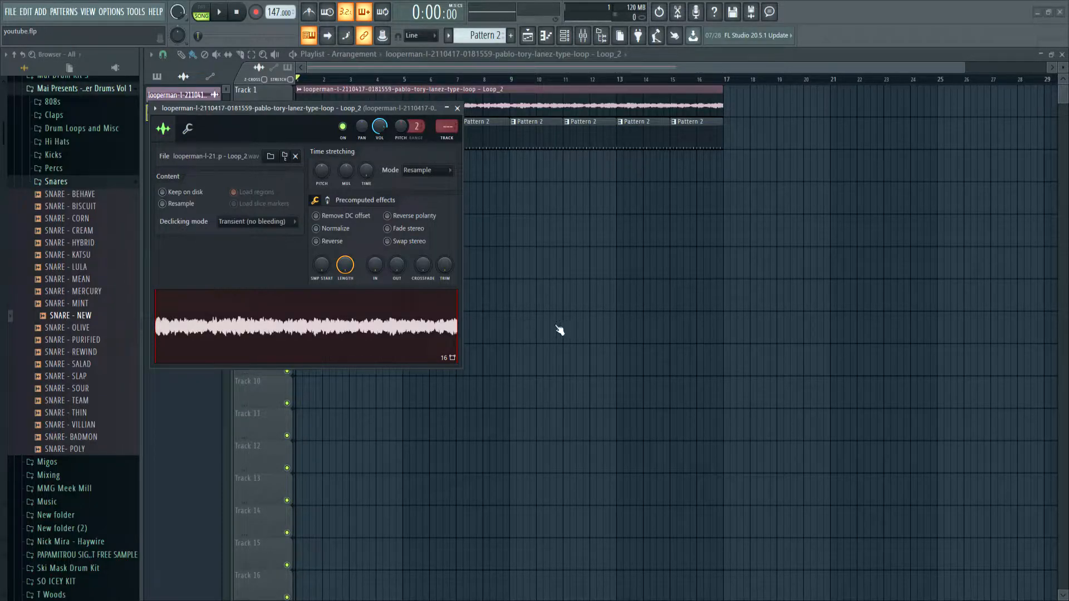
click(457, 108)
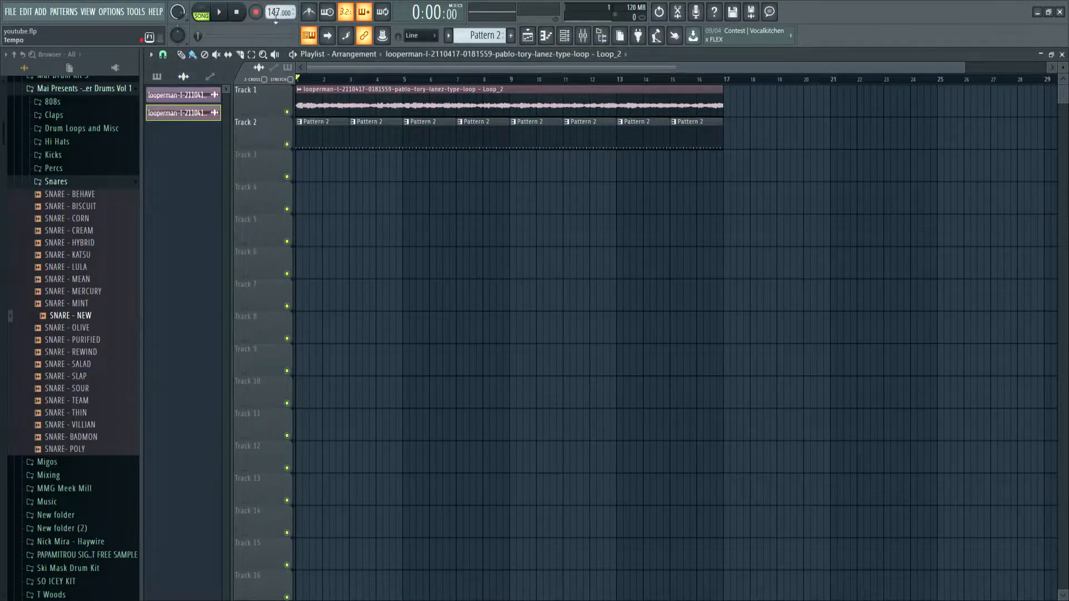
double_click(320, 109)
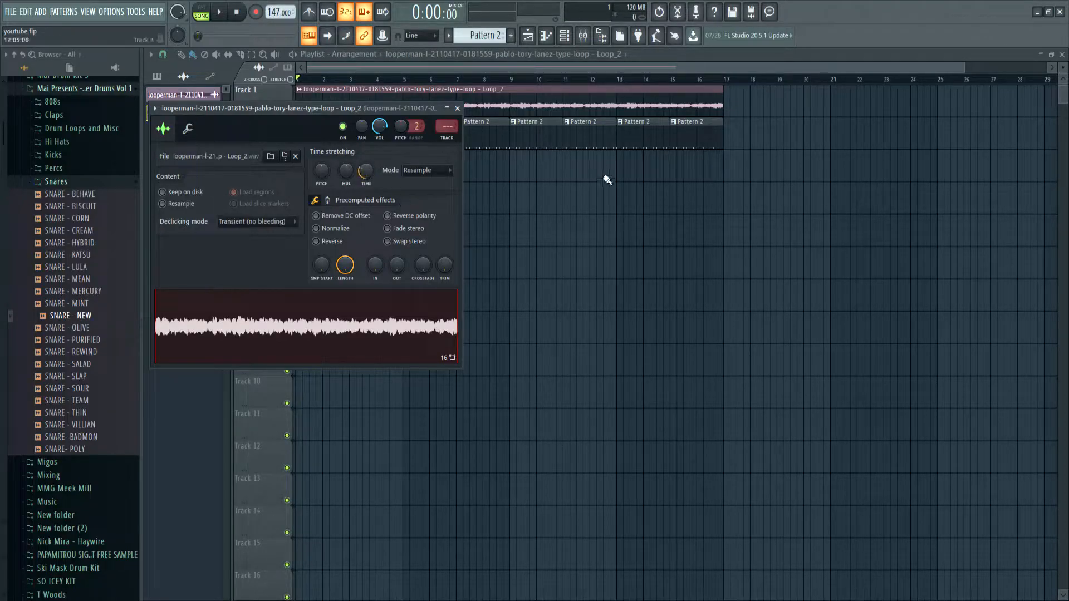
click(457, 108)
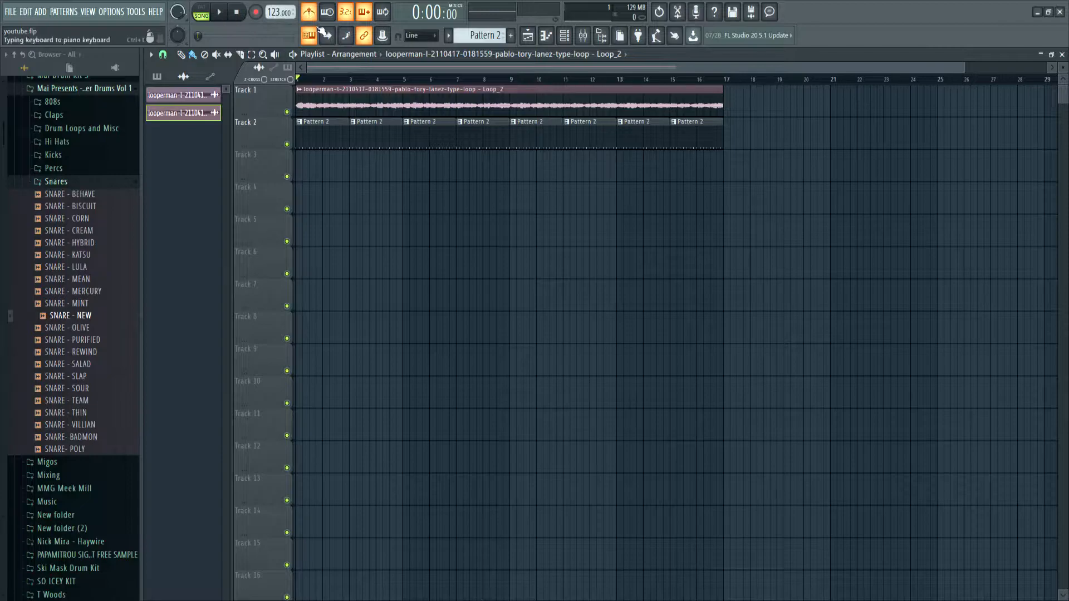
Preview the arrangement at 123 BPM with the metronome on.
key(space)
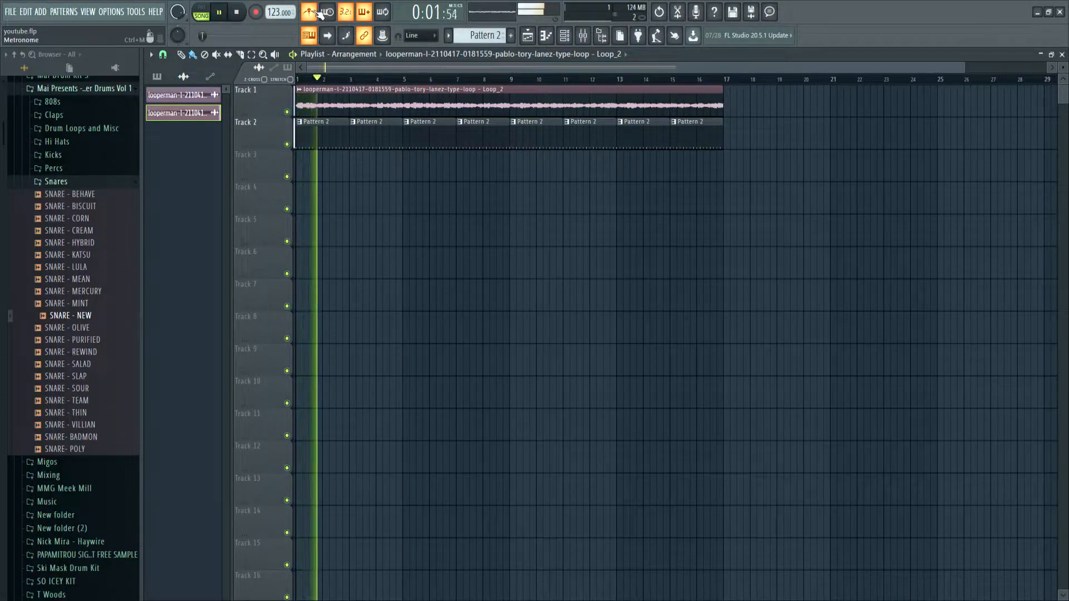
key(space)
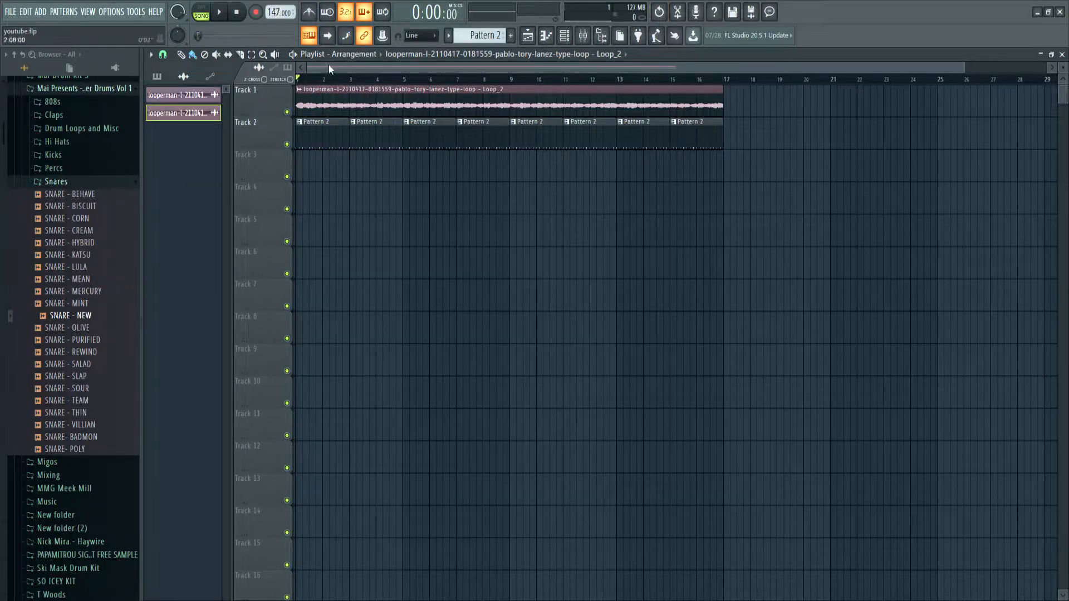
Lower the Track 1 melody loop's pitch with the time stretching mode set to Auto.
double_click(420, 104)
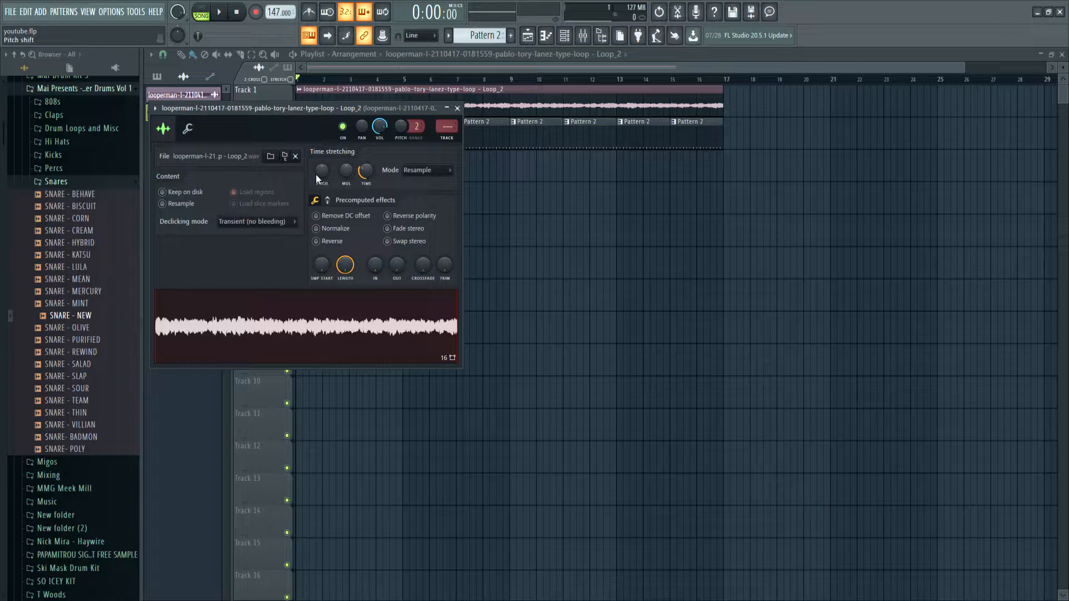
drag(324, 167, 315, 182)
click(457, 108)
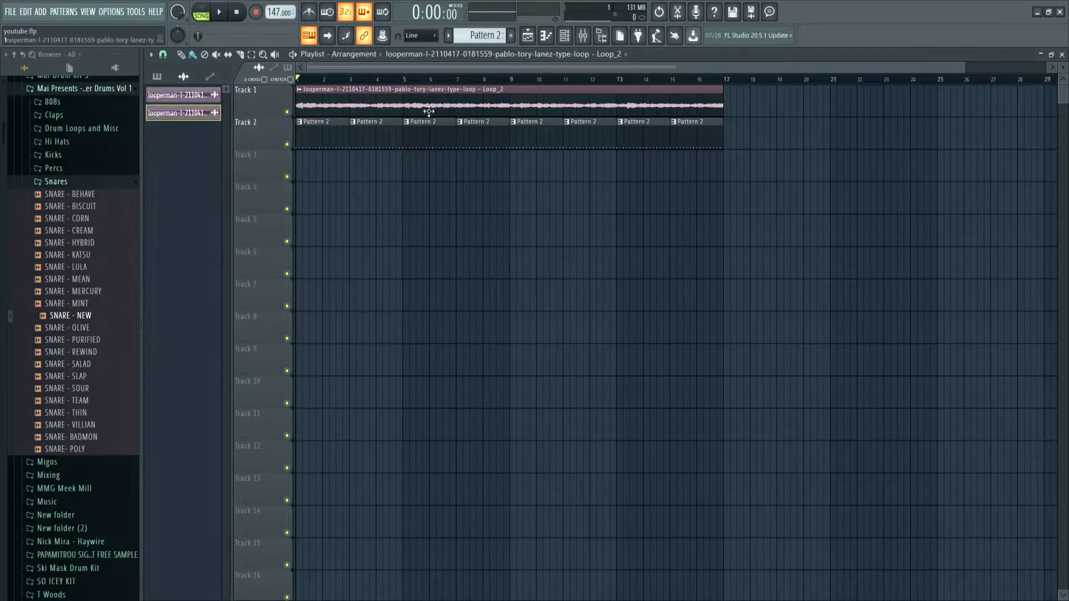
Move all Pattern 2 clips on Track 2 so that they start at bar 17.
drag(753, 214, 275, 144)
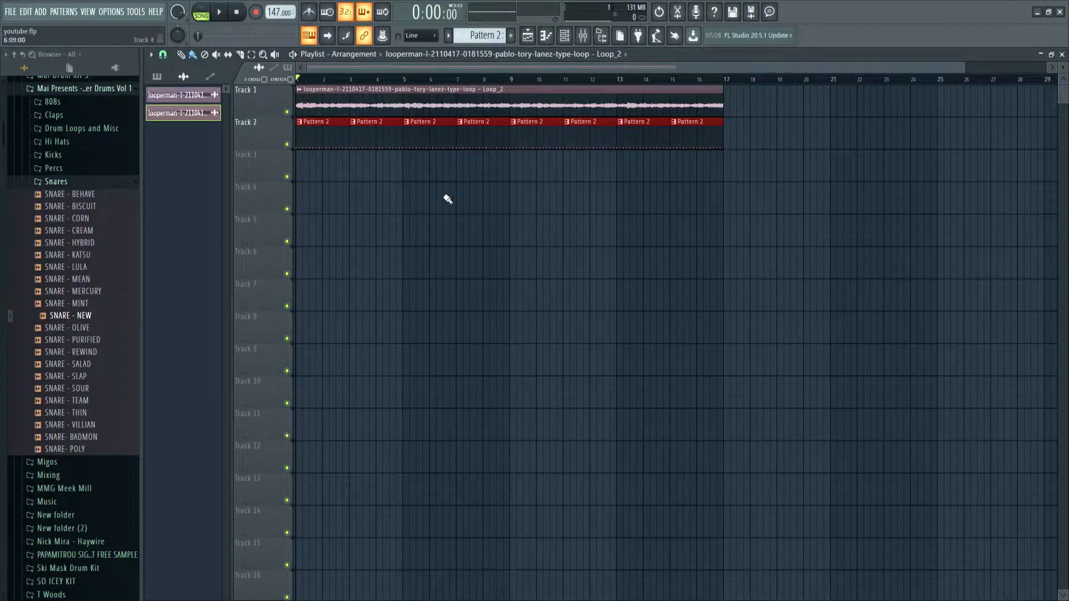
drag(313, 141, 742, 123)
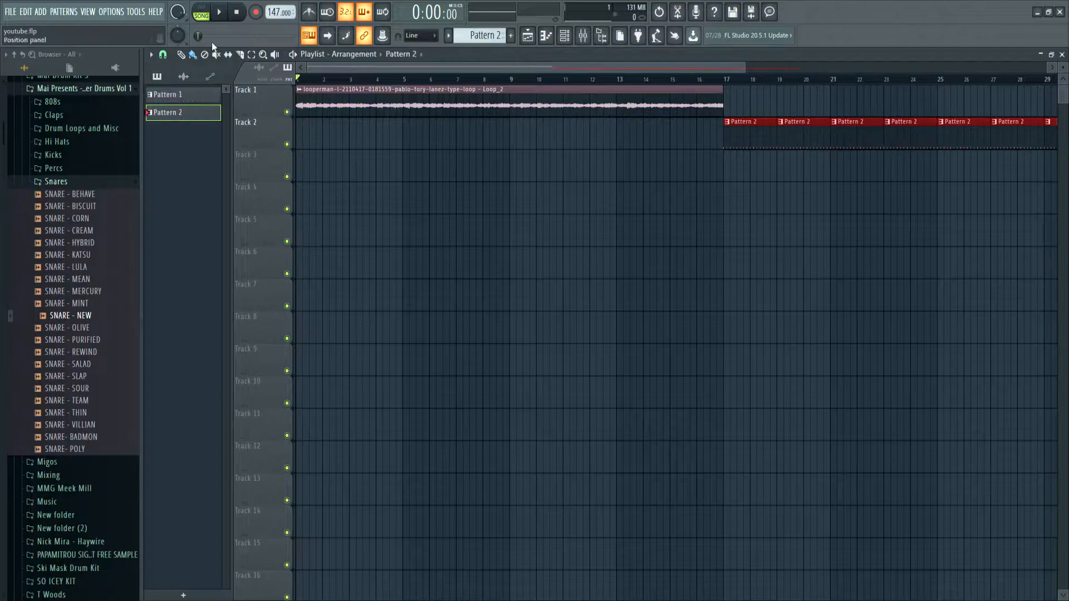
Send the Track 1 melody loop through Edison to the playlist as a new audio clip on Track 3, starting at bar 17.
key(space)
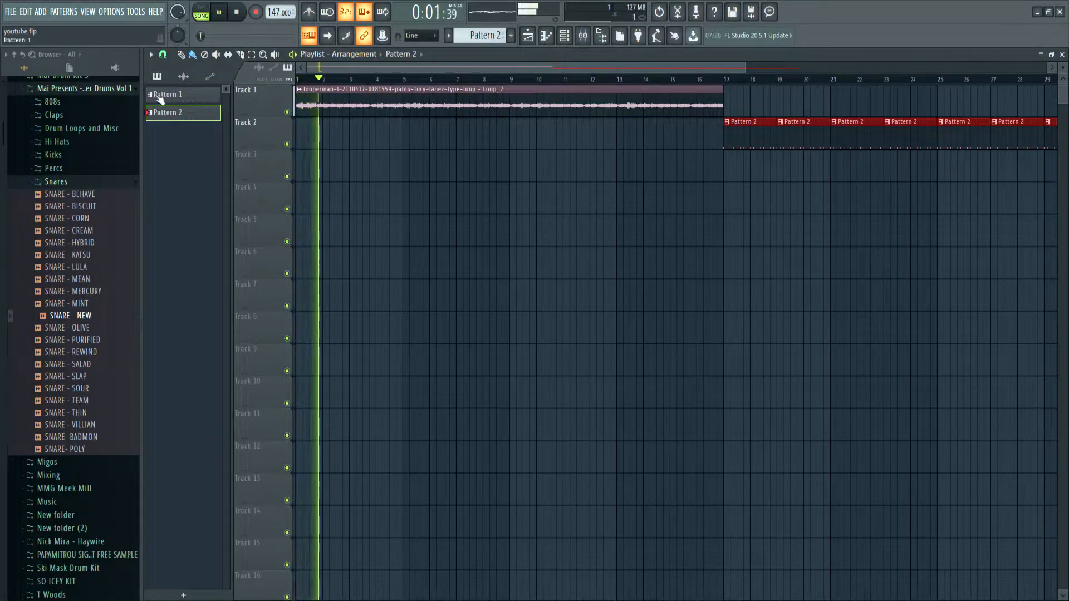
double_click(513, 95)
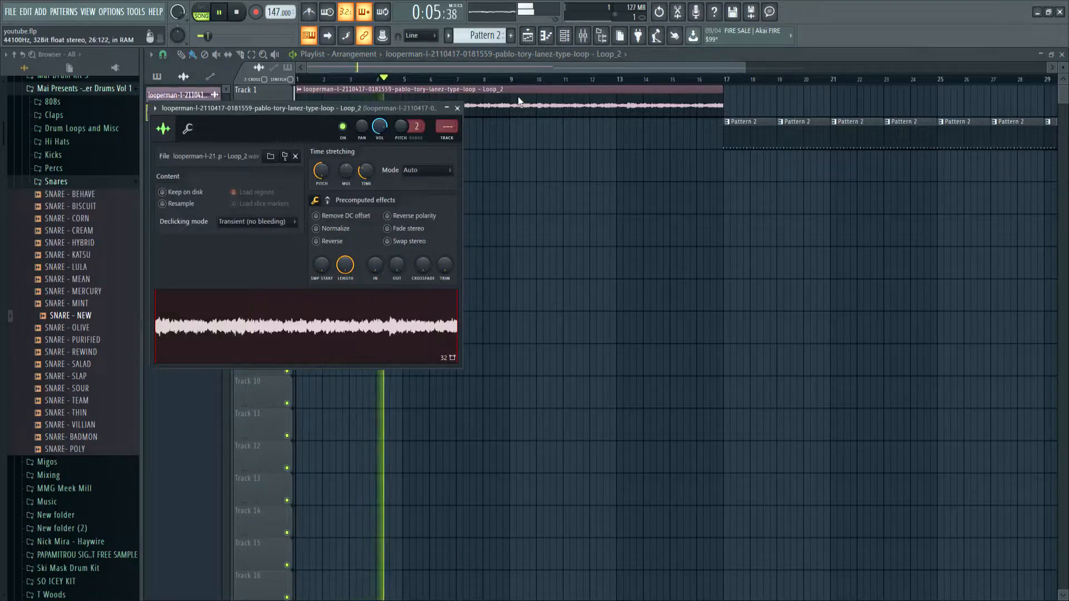
double_click(451, 357)
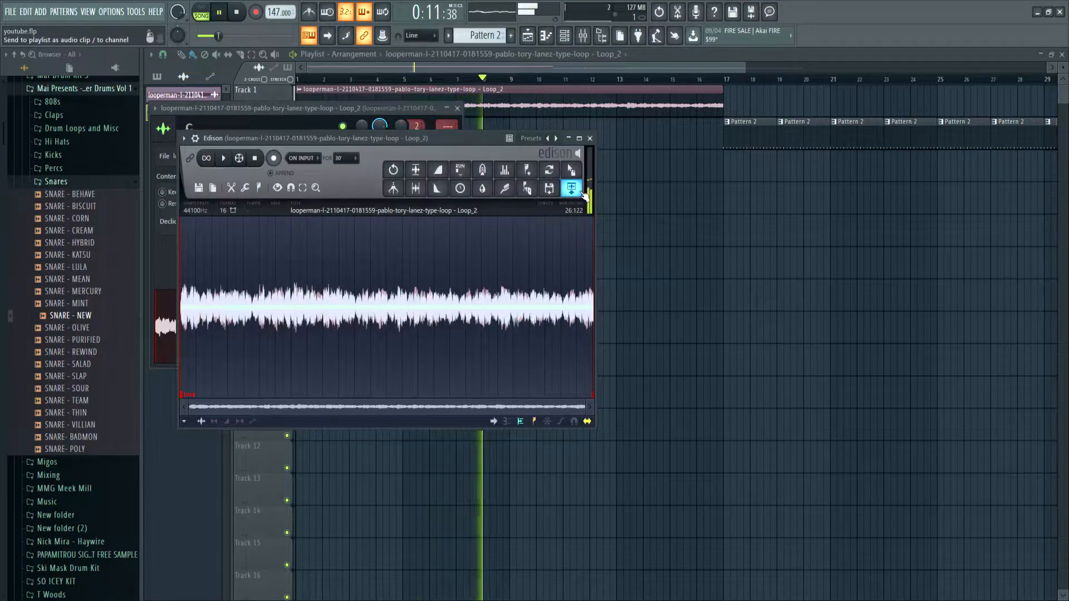
click(581, 193)
click(591, 138)
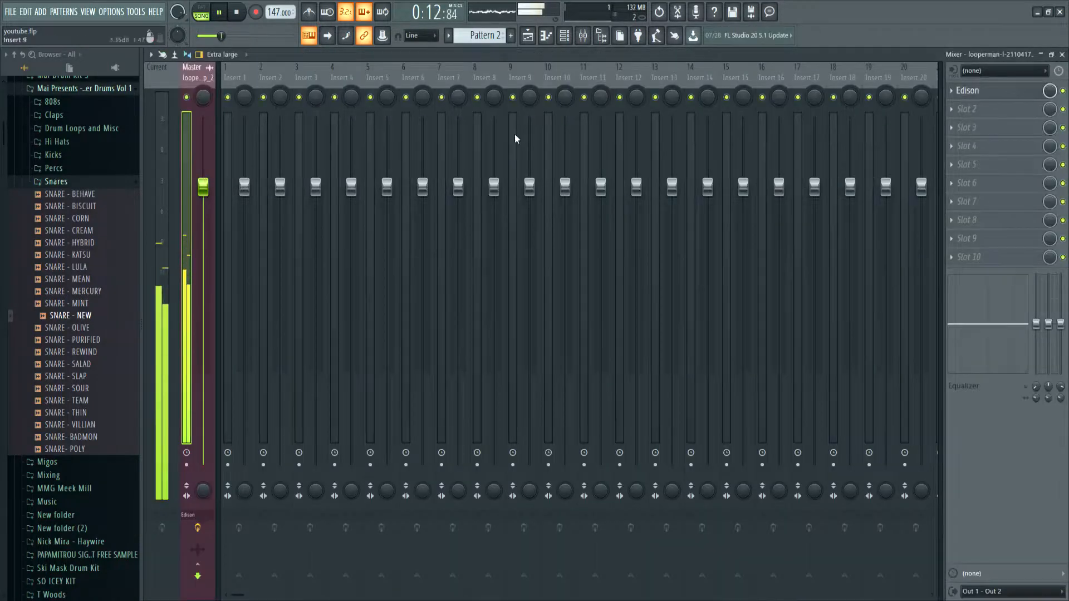
click(528, 36)
drag(535, 123, 954, 179)
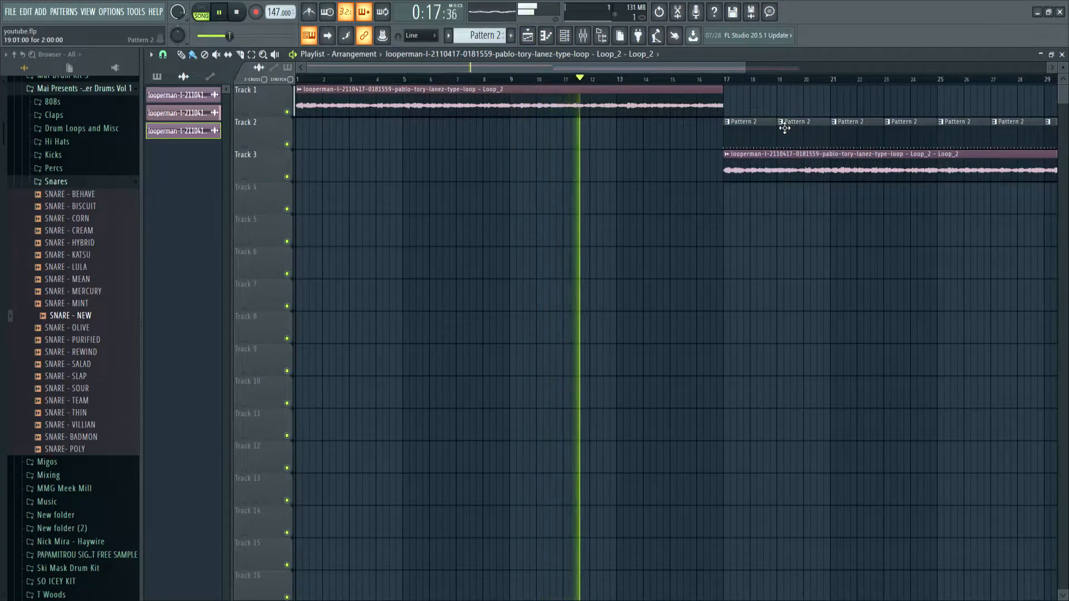
Adjust the stretch time of the Track 3 loop clip in its sample settings so it spans bars 17 to 33, and preview it.
double_click(810, 158)
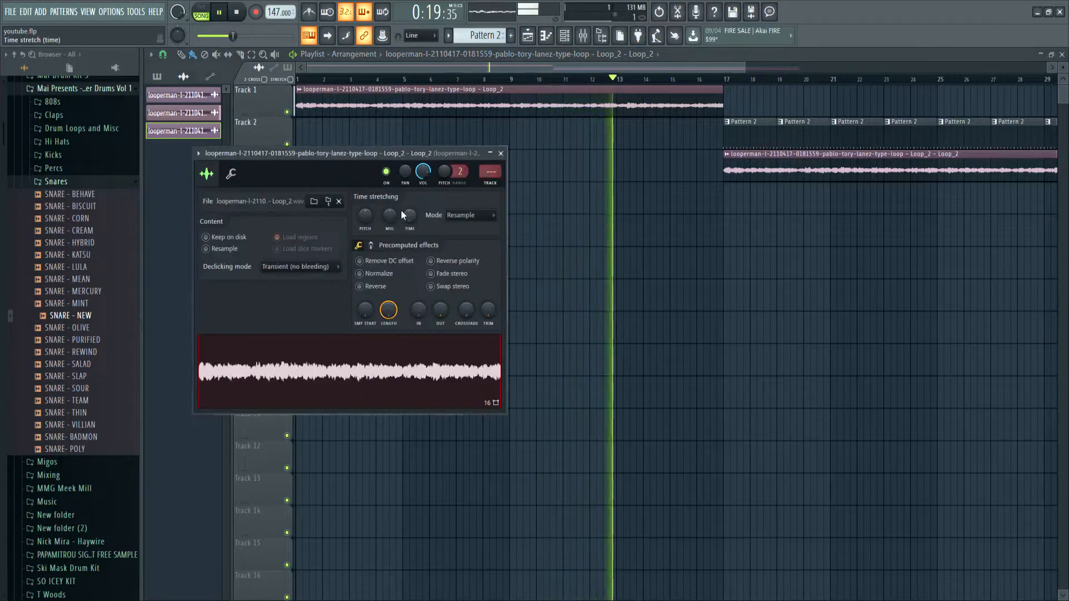
drag(418, 225, 444, 248)
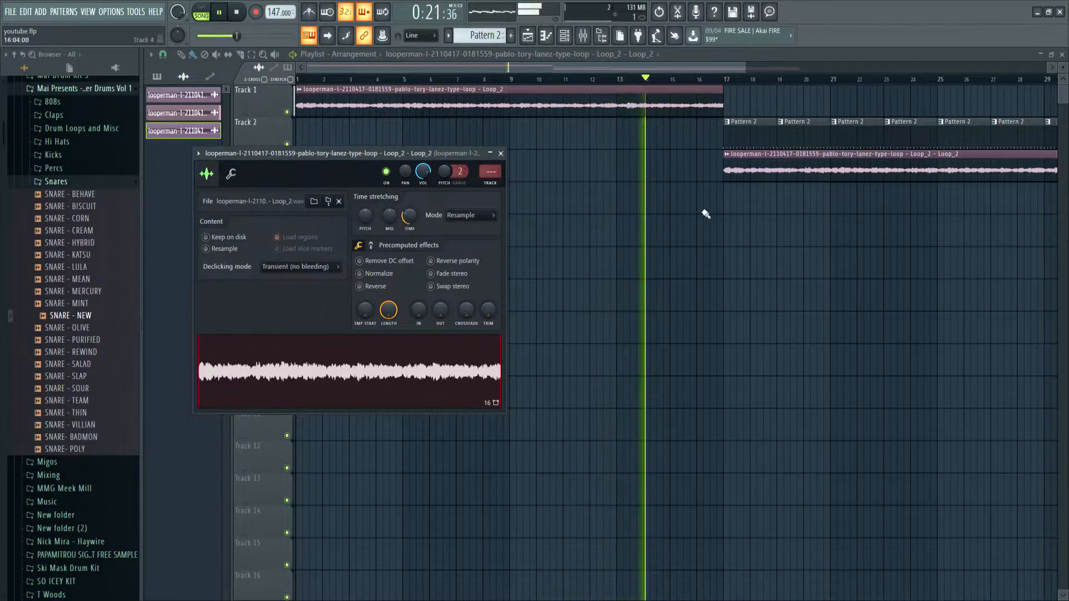
click(501, 153)
scroll(724, 178, right, 5)
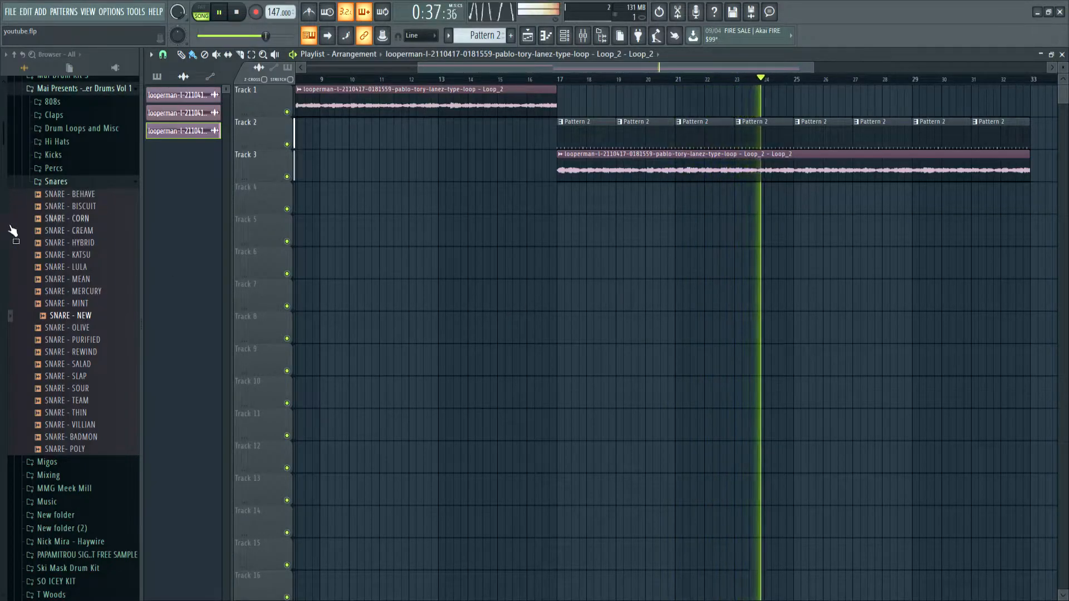
Stop playback and audition the percussion samples in the Percs folder of the Mai Presents drum kit.
click(41, 184)
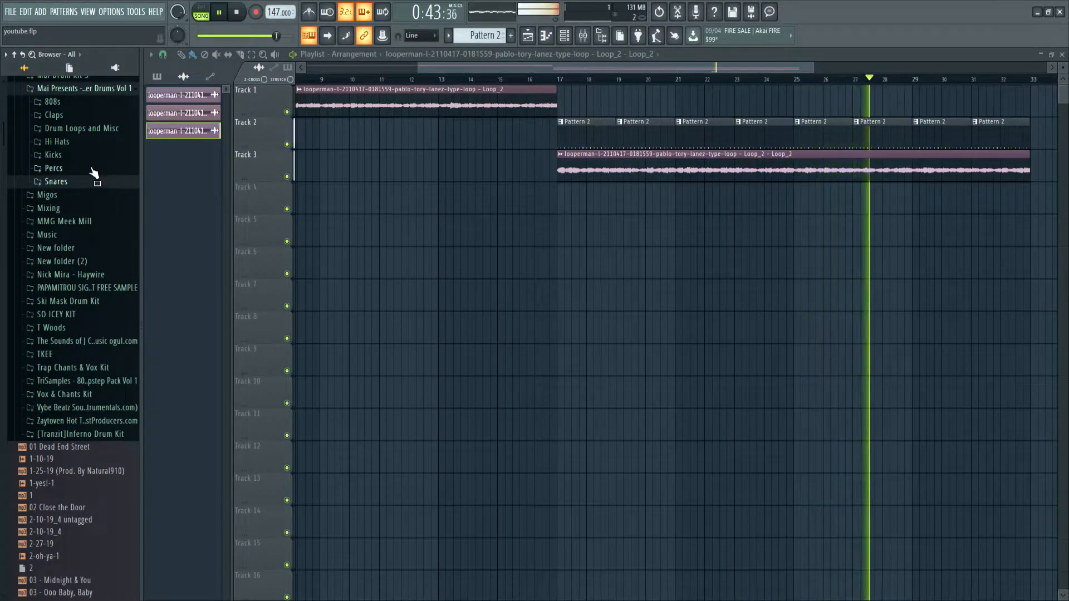
key(space)
click(72, 168)
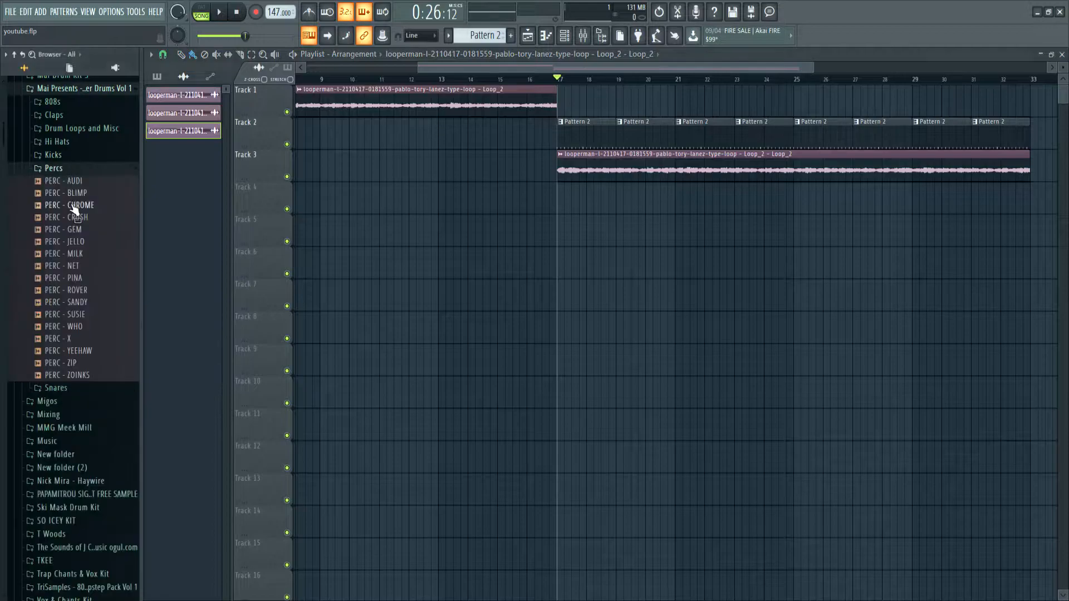
click(67, 327)
key(Up)
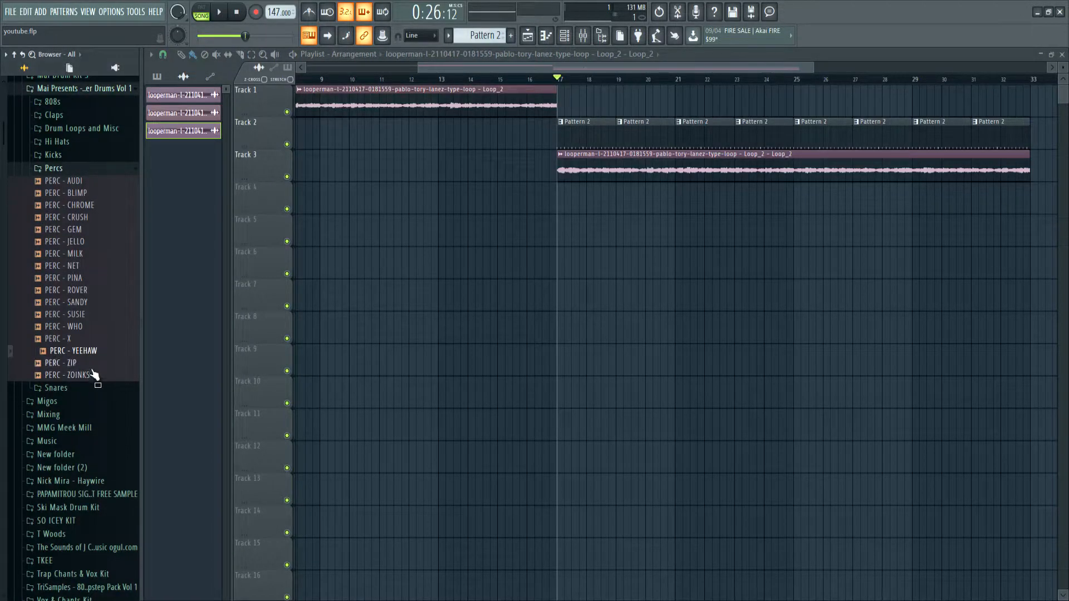
Audition the open hi-hats in the Mai Presents kit and add OH - ZELLY as a new channel in the channel rack.
click(67, 143)
click(65, 168)
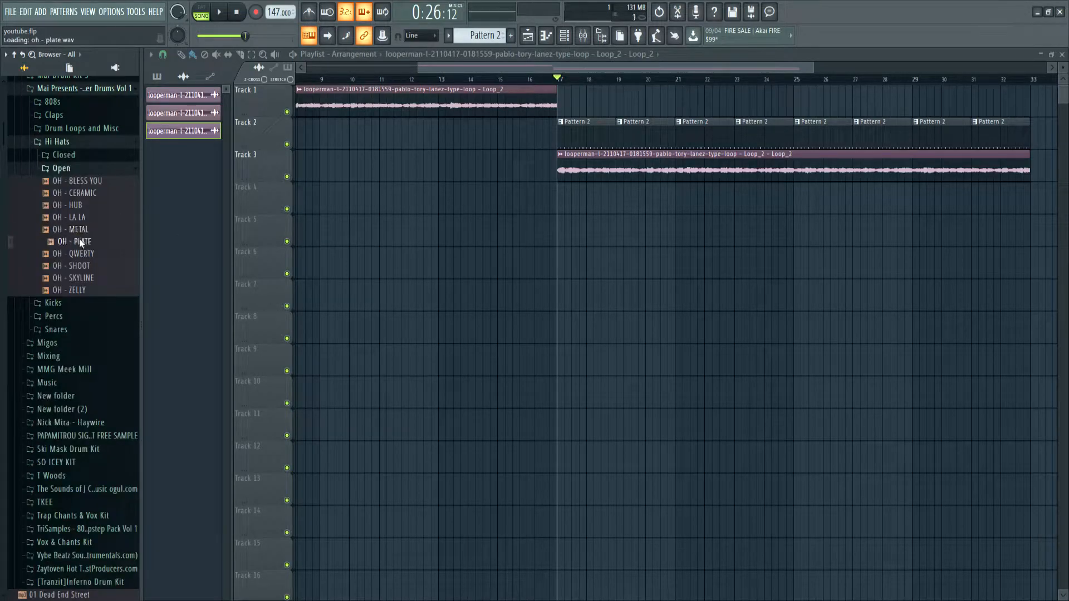
drag(64, 241, 82, 299)
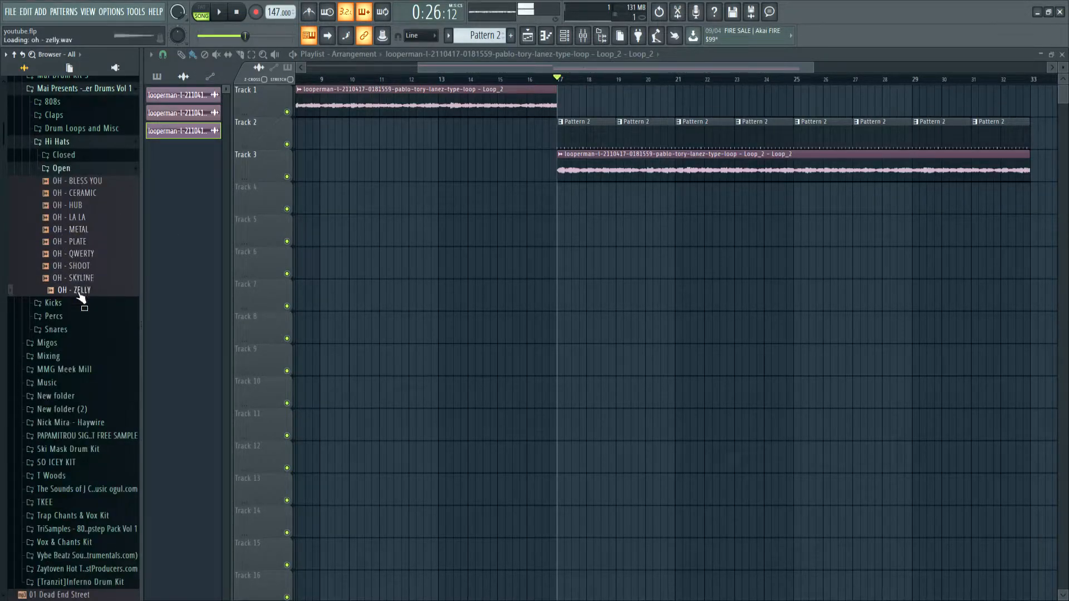
drag(151, 246, 701, 273)
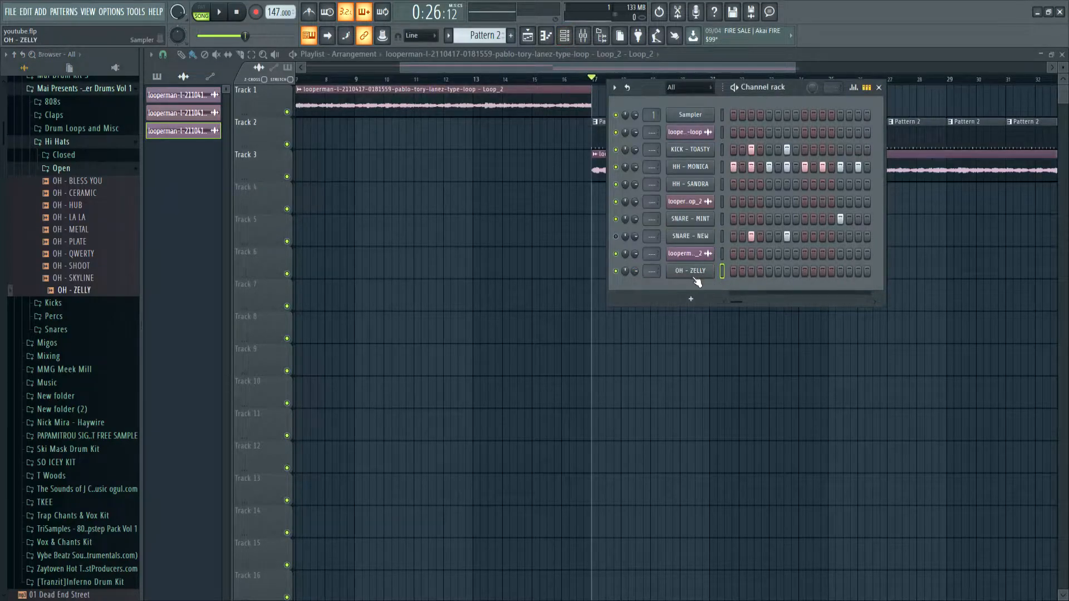
Place OH - ZELLY notes in the piano roll at C5 on step 15 of bar 1 and A4 at the start of bar 2, previewing them.
click(724, 274)
key(F7)
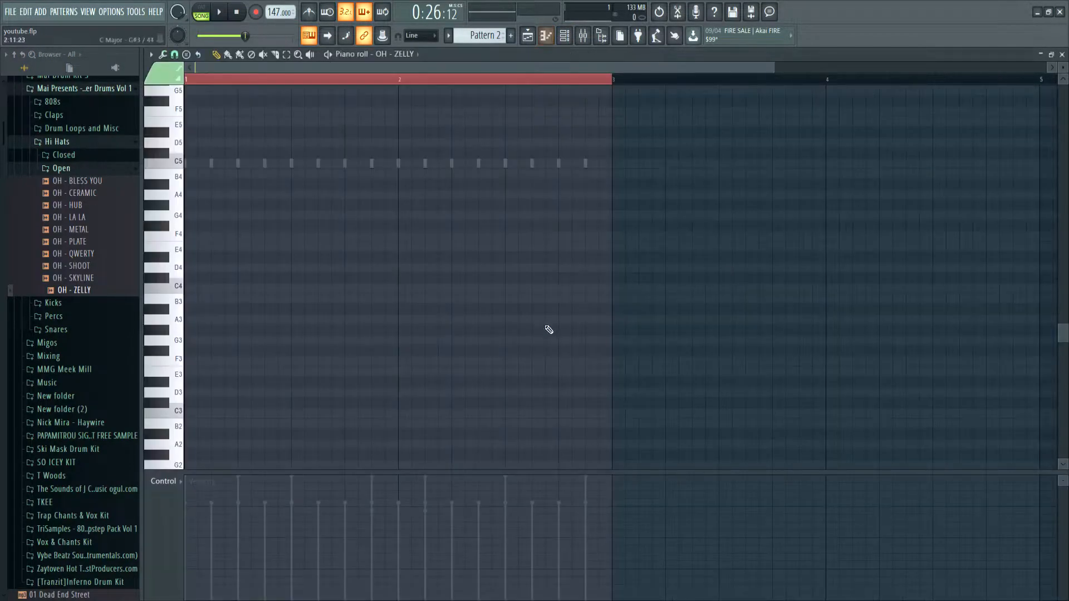
key(space)
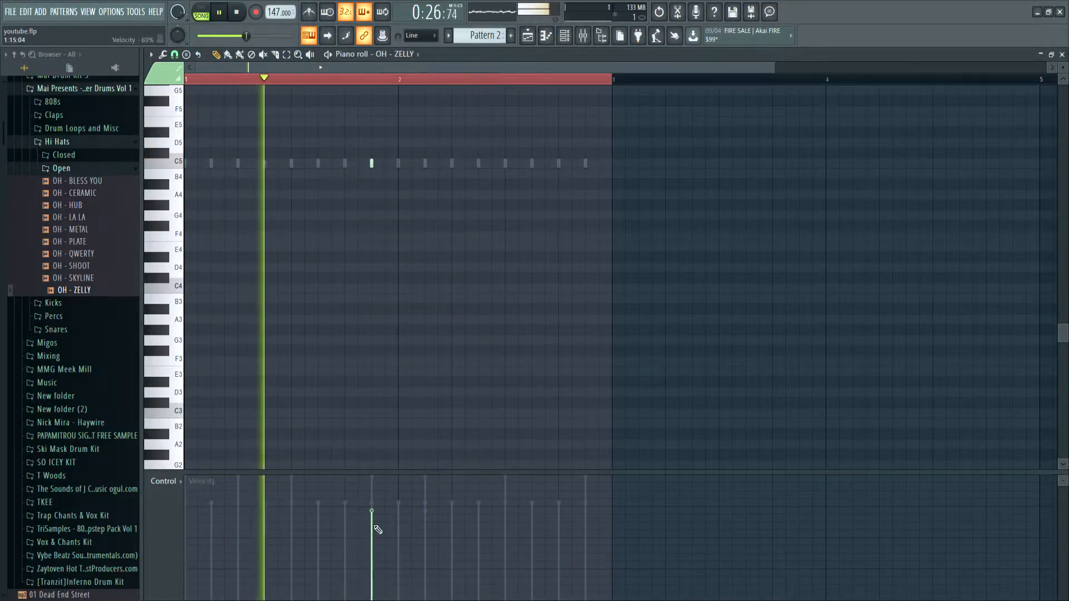
key(space)
mouse_move(399, 294)
mouse_down()
mouse_move(399, 303)
mouse_move(400, 194)
mouse_up()
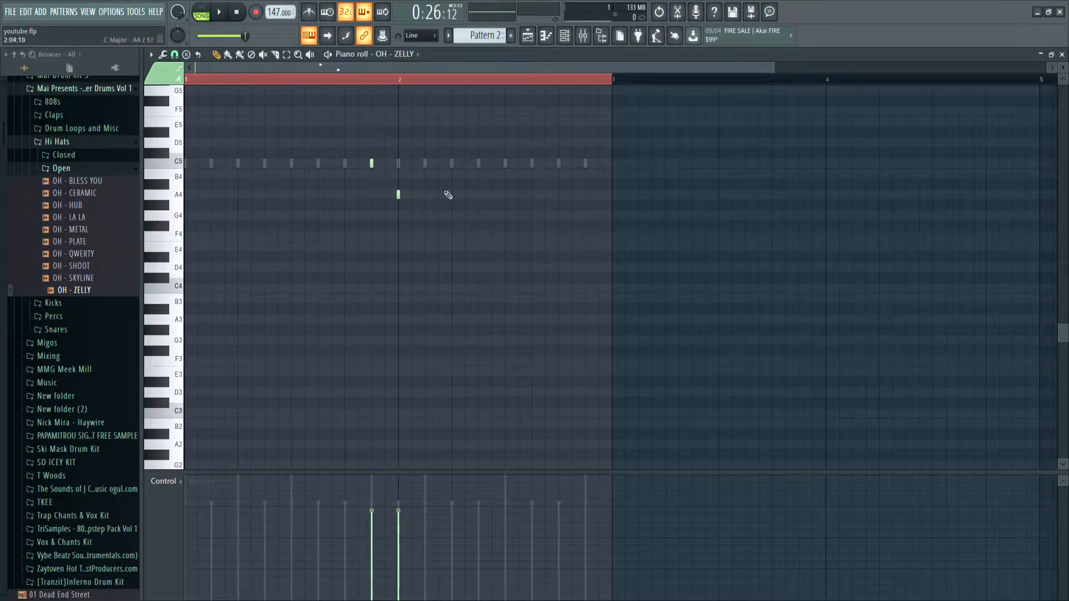
key(space)
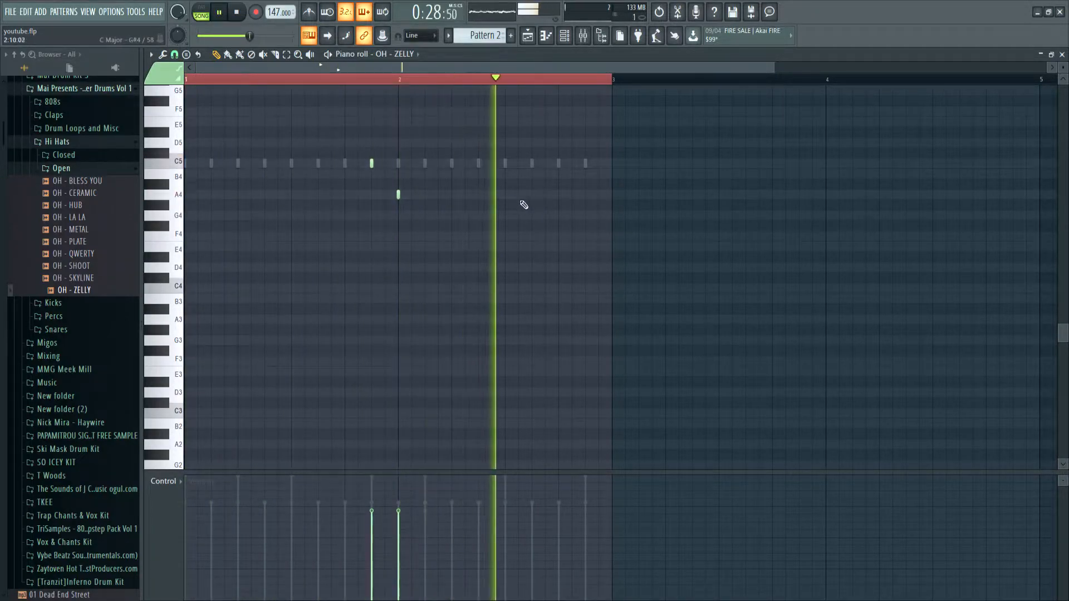
key(space)
Audition the samples in the Open Hats folder of Mai Drum Kit 3.
click(67, 255)
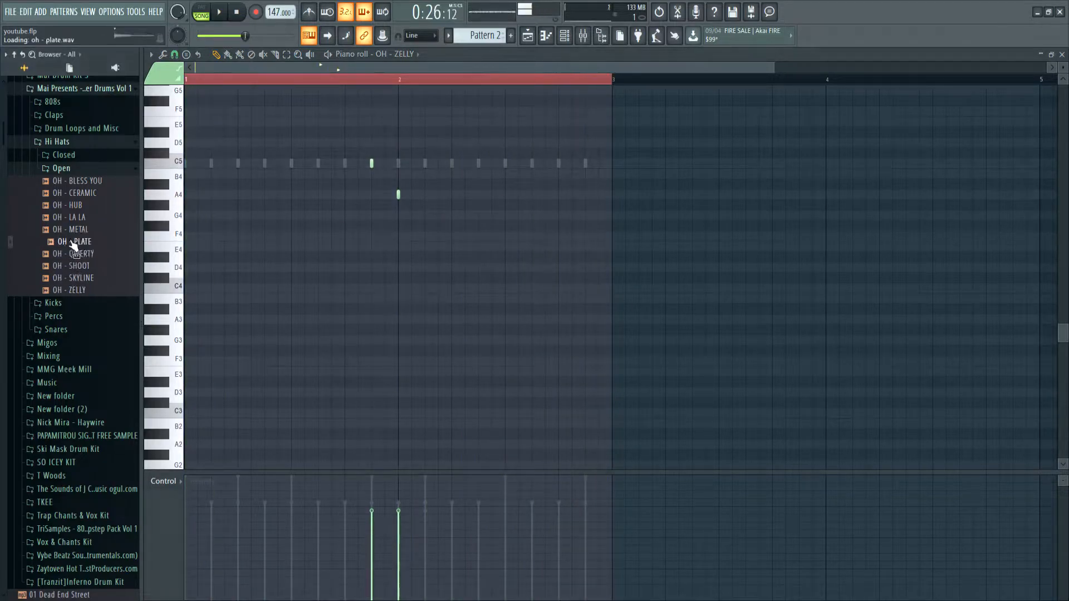
scroll(72, 190, up, 5)
click(78, 161)
click(78, 148)
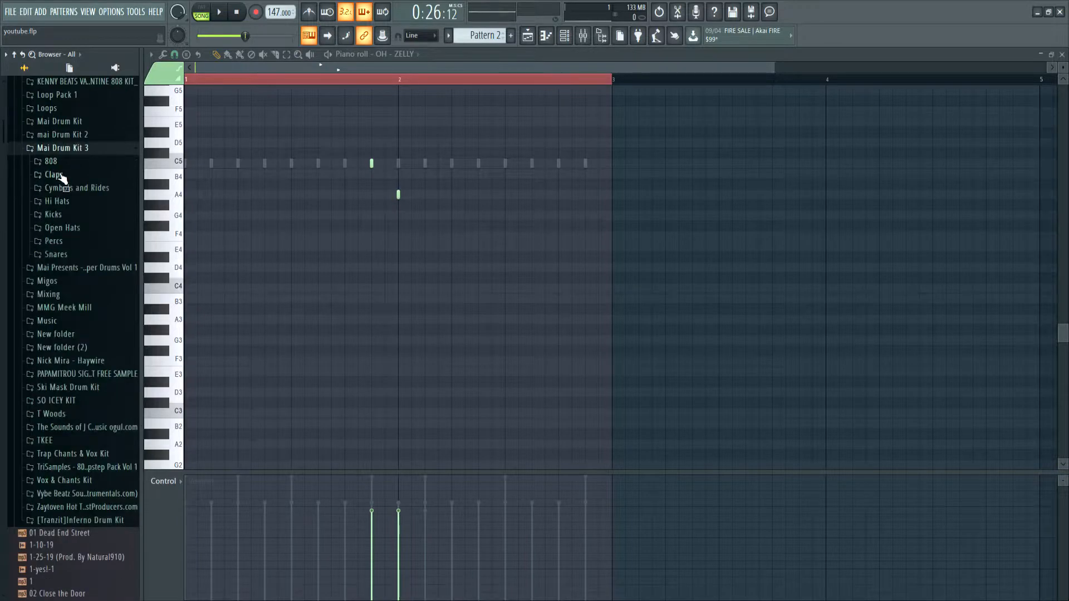
click(64, 203)
click(65, 204)
click(67, 228)
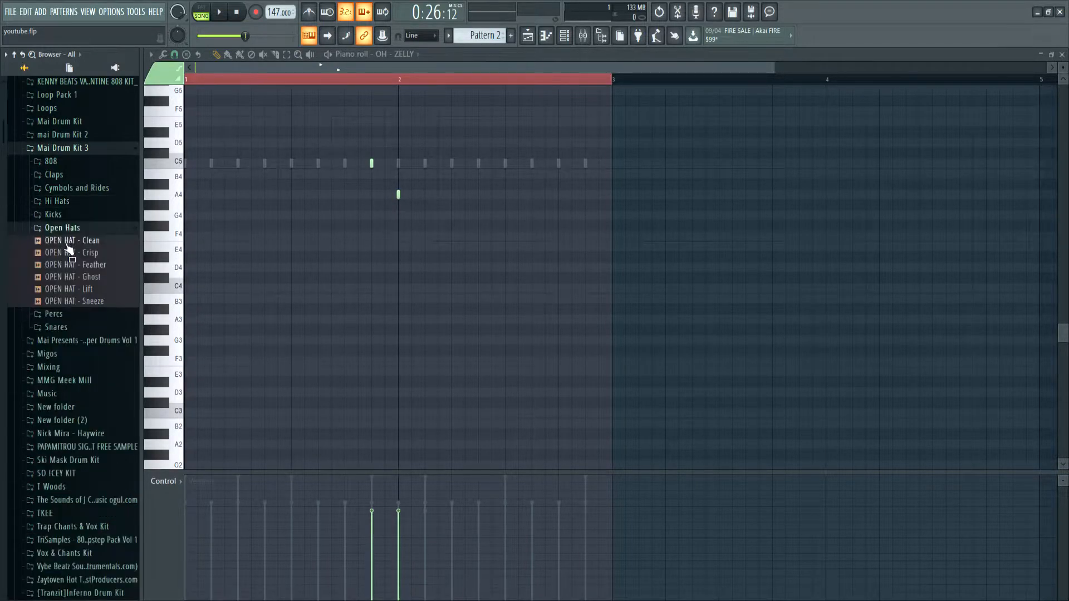
click(71, 258)
click(69, 277)
click(68, 289)
click(67, 301)
click(68, 289)
click(70, 265)
click(70, 253)
Replace the OH - ZELLY channel's sample with OPEN HAT - Feather.
click(77, 266)
drag(226, 212, 564, 34)
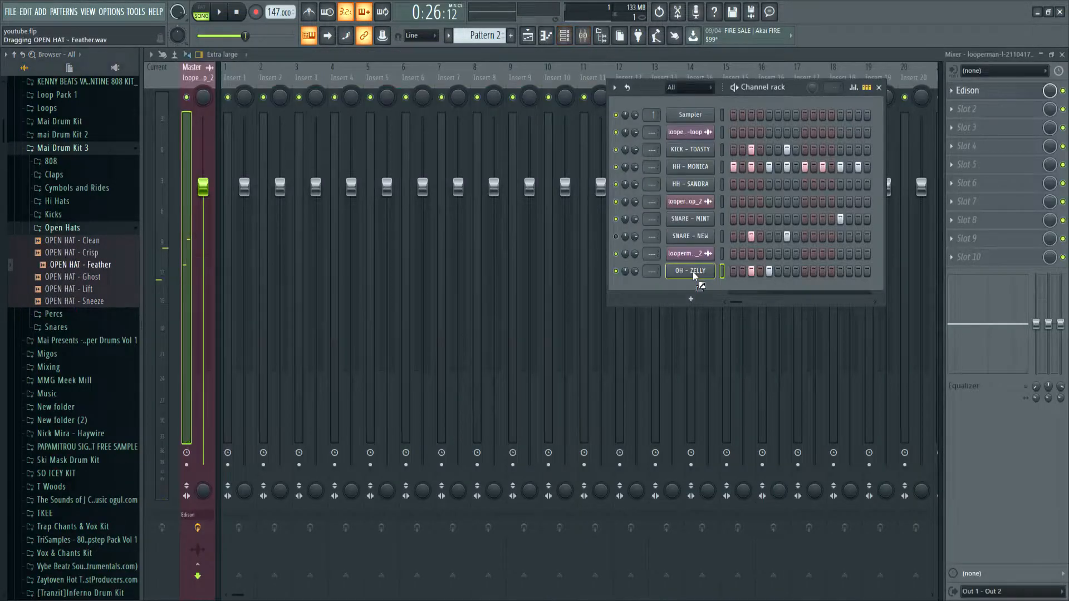
drag(693, 272, 696, 273)
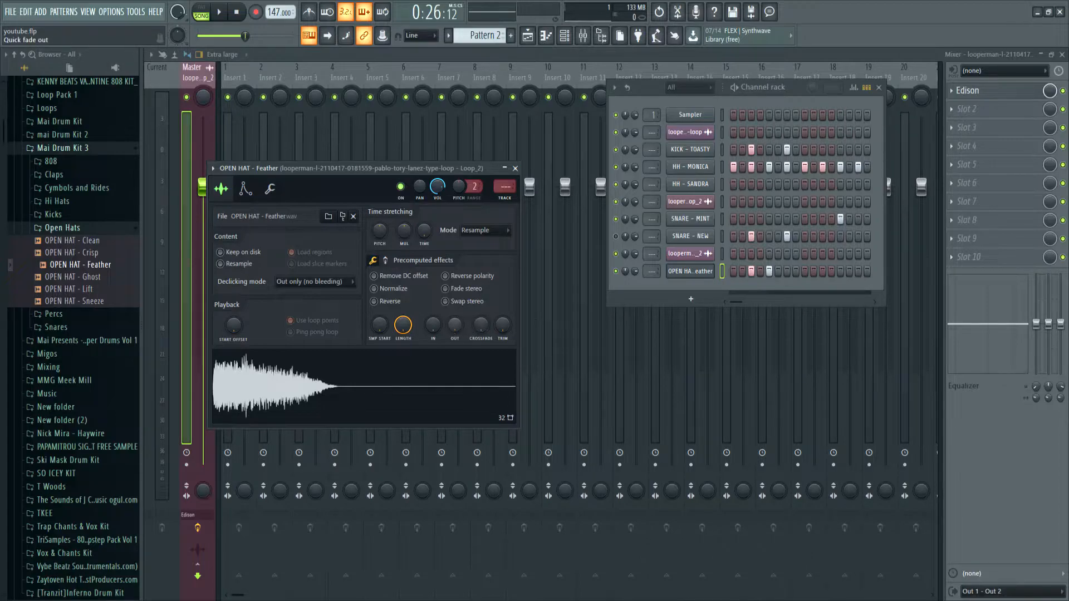
Shorten the tail of the OPEN HAT - Feather sample with a quick fade out.
drag(455, 325, 455, 315)
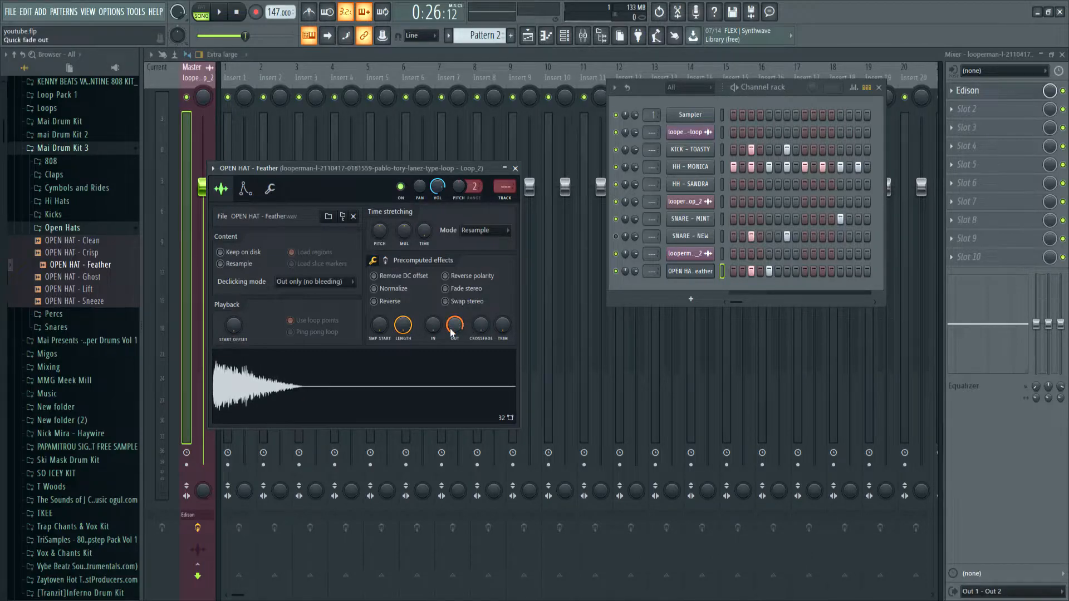
click(345, 397)
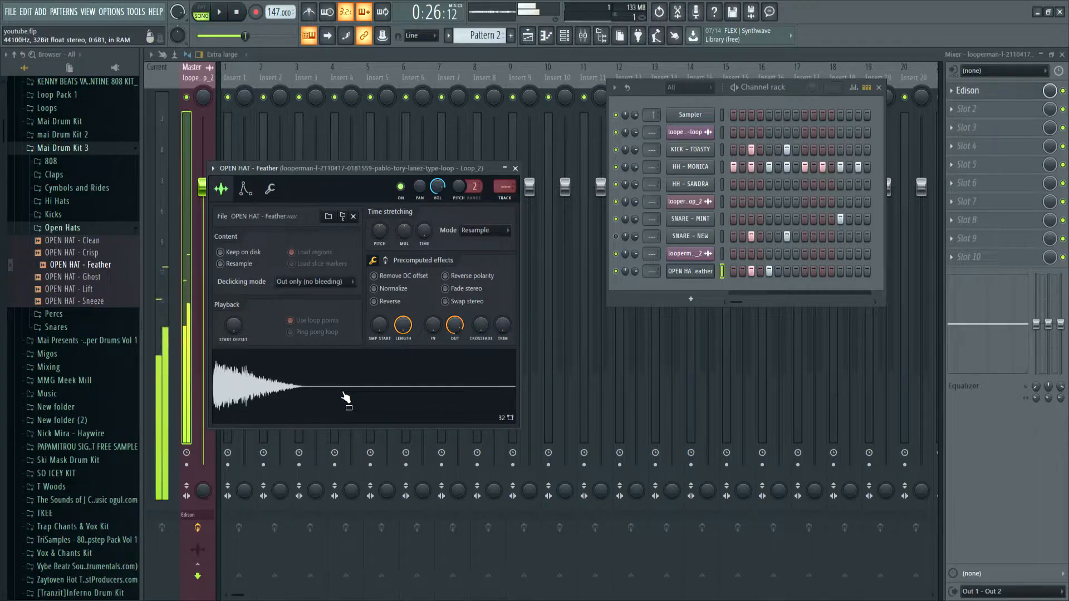
drag(455, 325, 455, 327)
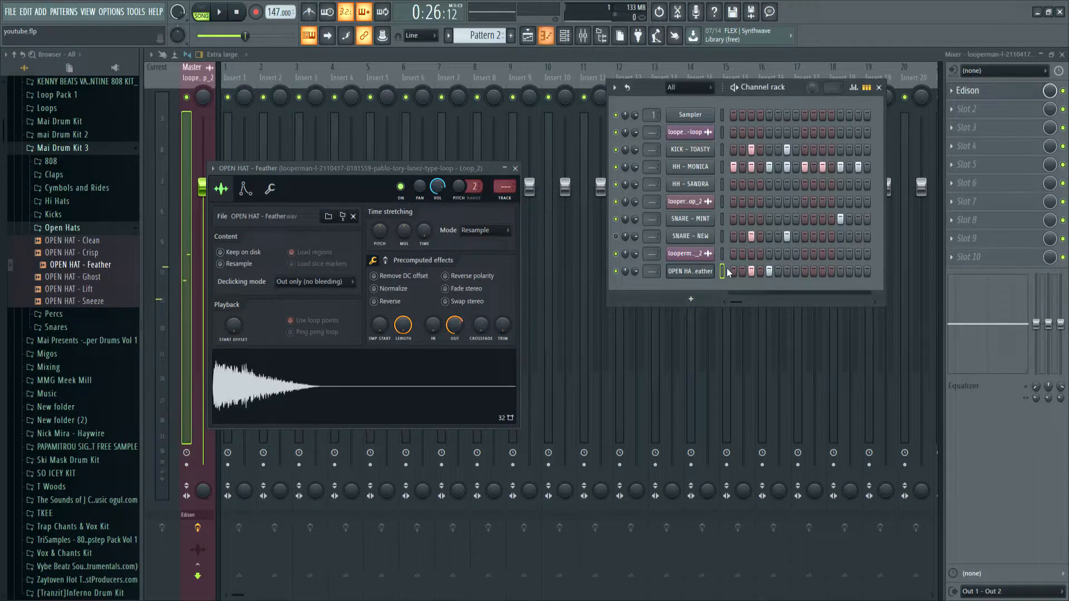
Add an F4 open hat note on step 5 of bar 2 and delete the A4 note at the start of bar 2.
key(F7)
key(space)
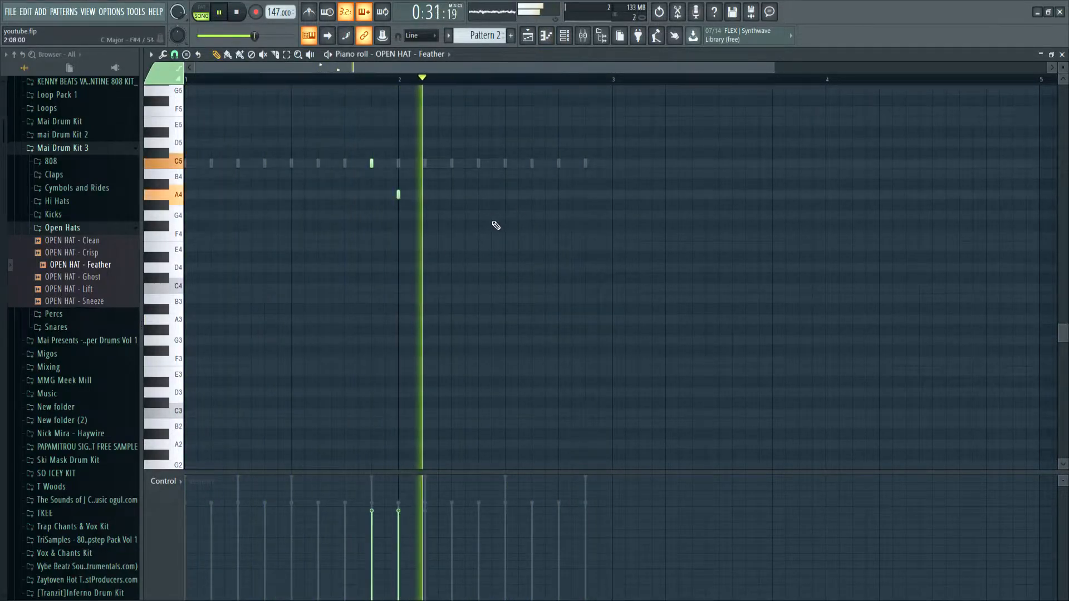
click(478, 236)
drag(478, 237, 452, 237)
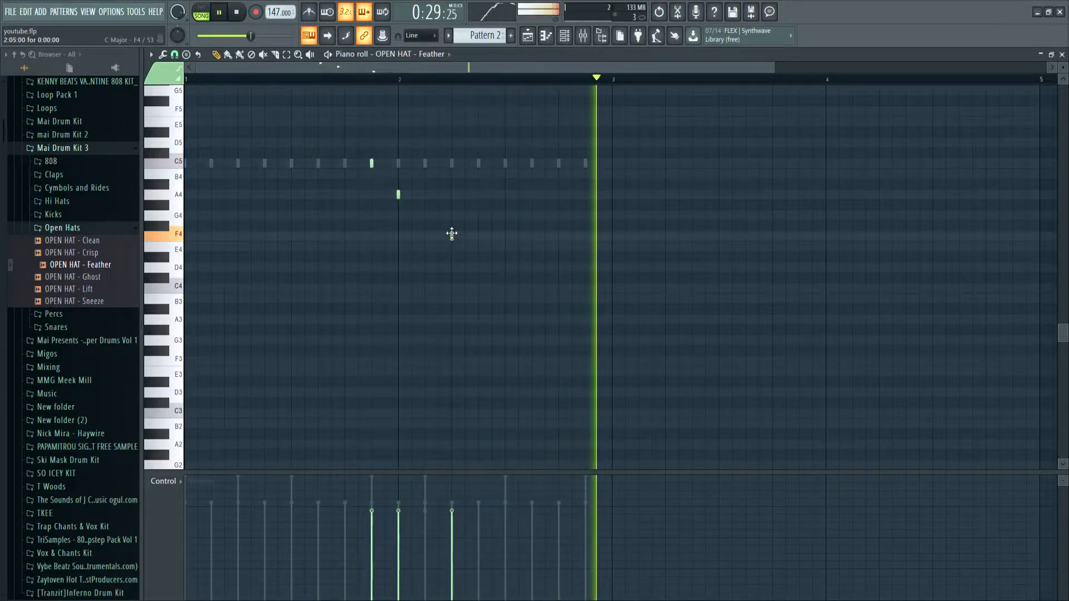
right_click(399, 195)
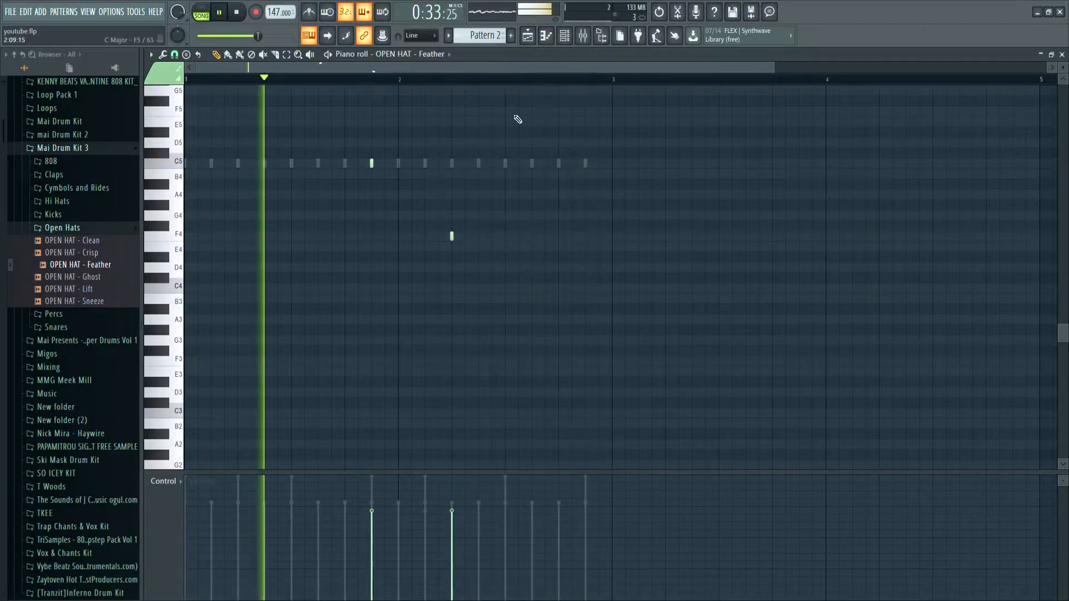
Add open hat notes in bar 2 at C5 on step 13 and G4 on step 15.
click(558, 163)
key(space)
drag(590, 130, 592, 189)
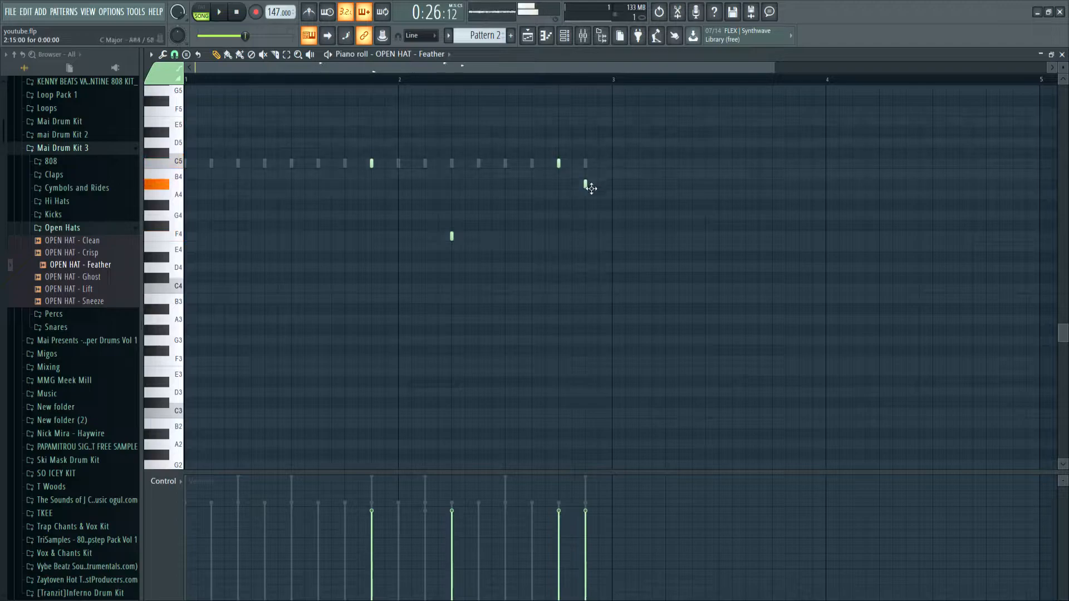
drag(594, 241, 590, 217)
Move the F4 open hat note to step 3 of bar 2 and preview the arrangement in the playlist.
key(space)
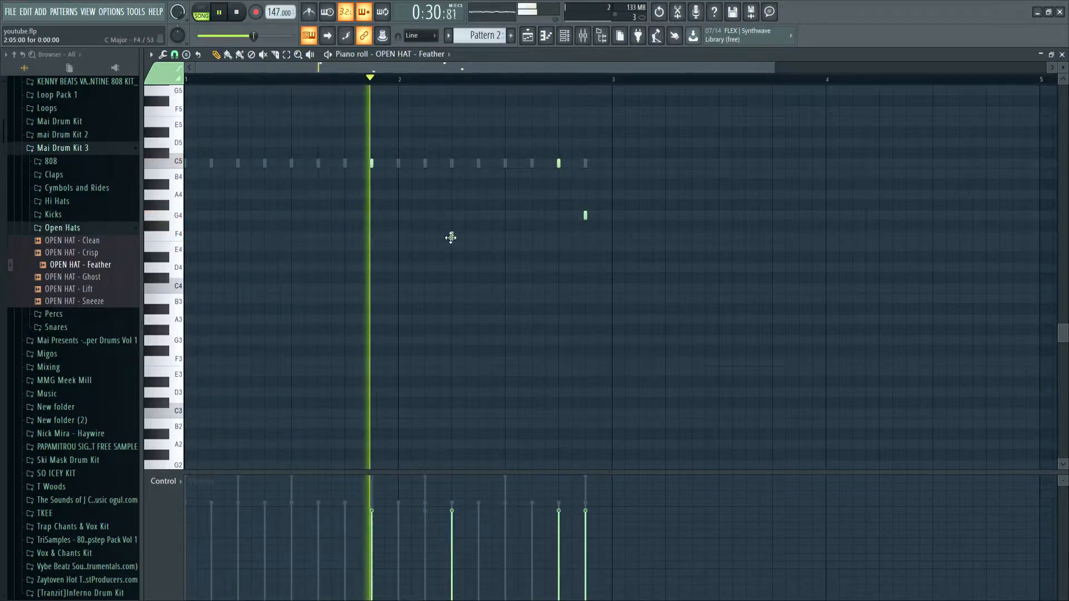
drag(451, 238, 417, 239)
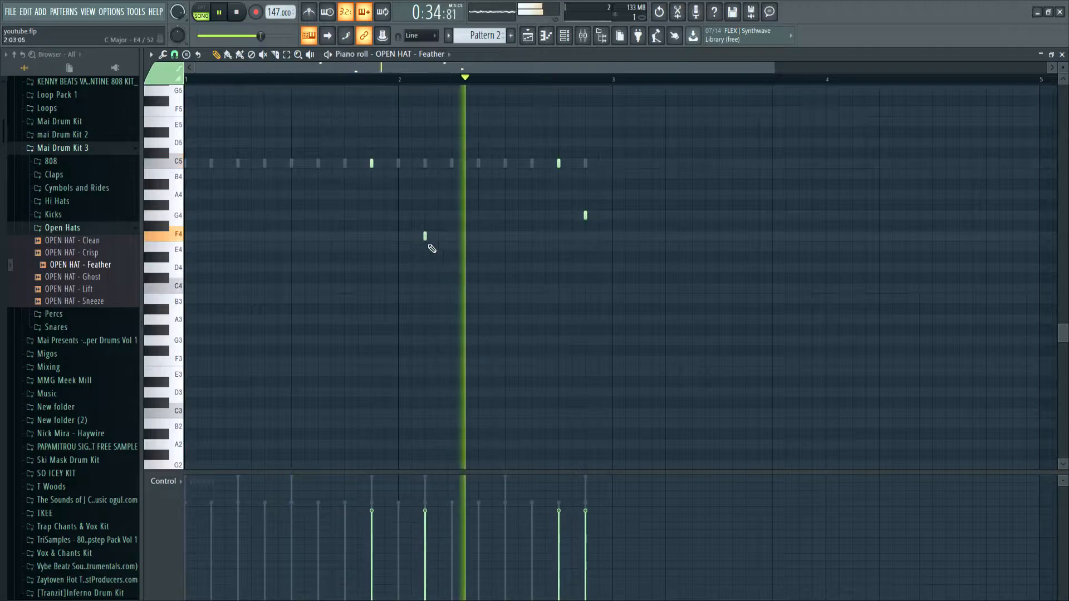
click(527, 37)
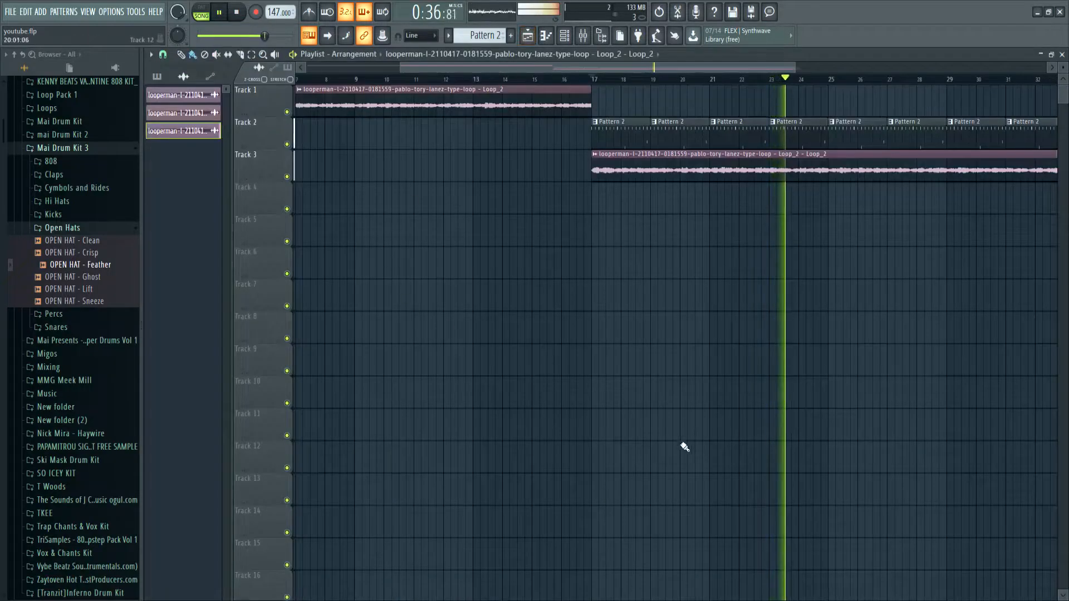
scroll(531, 328, down, 2)
scroll(531, 328, down, 2)
key(space)
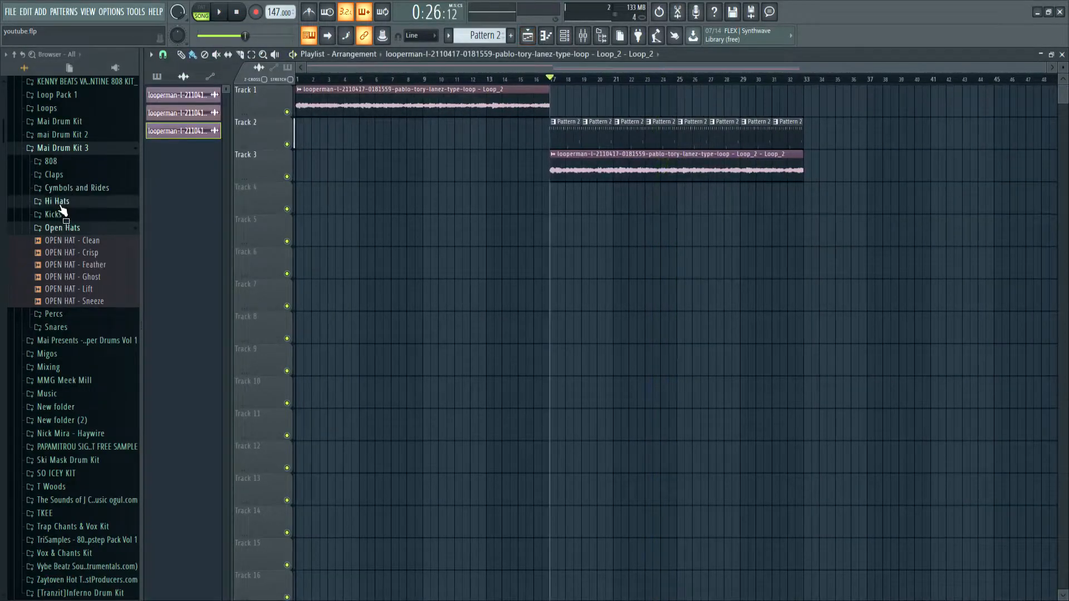
Paste the copied hi-hat steps into the HH - SANDRA channel.
click(58, 201)
click(565, 39)
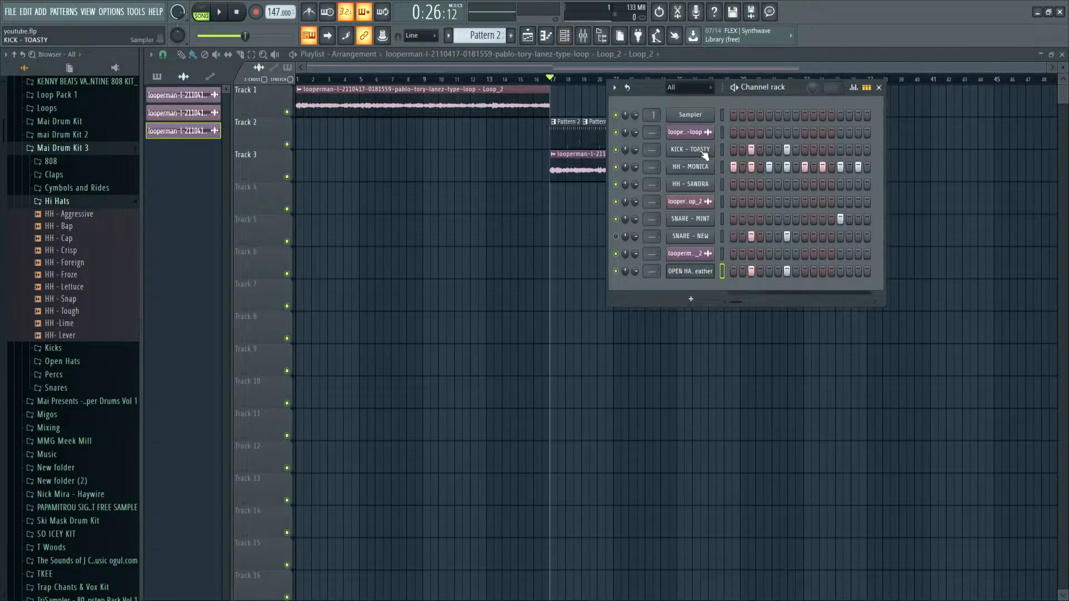
click(721, 181)
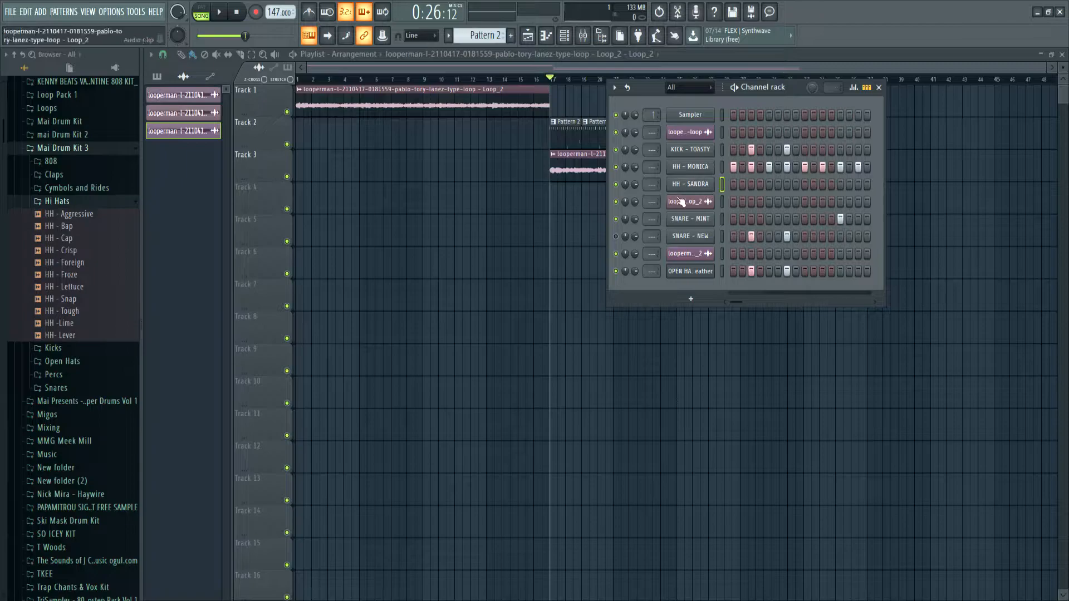
click(690, 184)
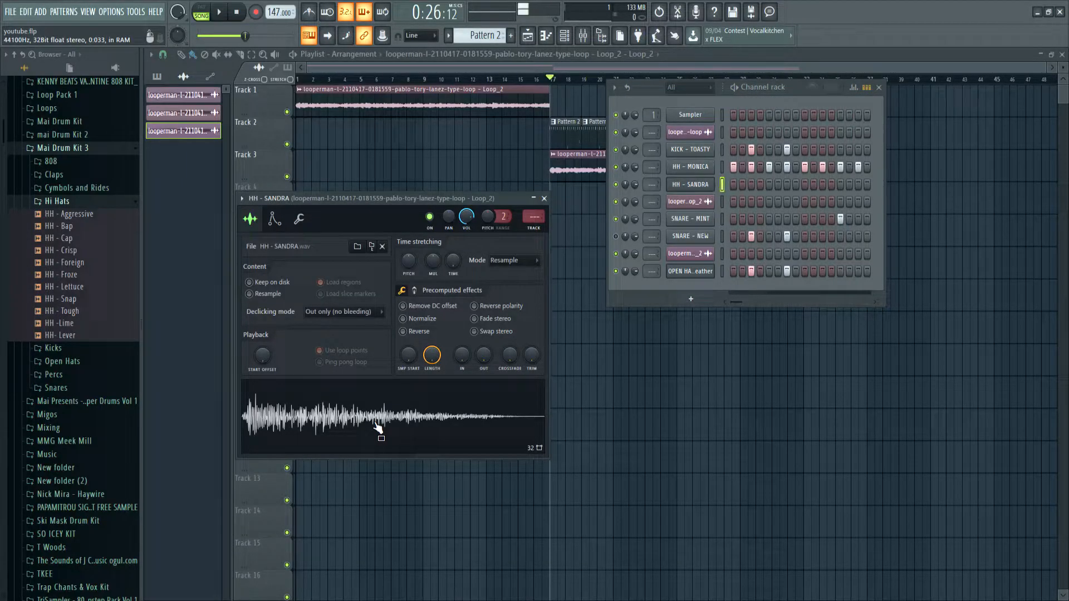
key(ctrl+v)
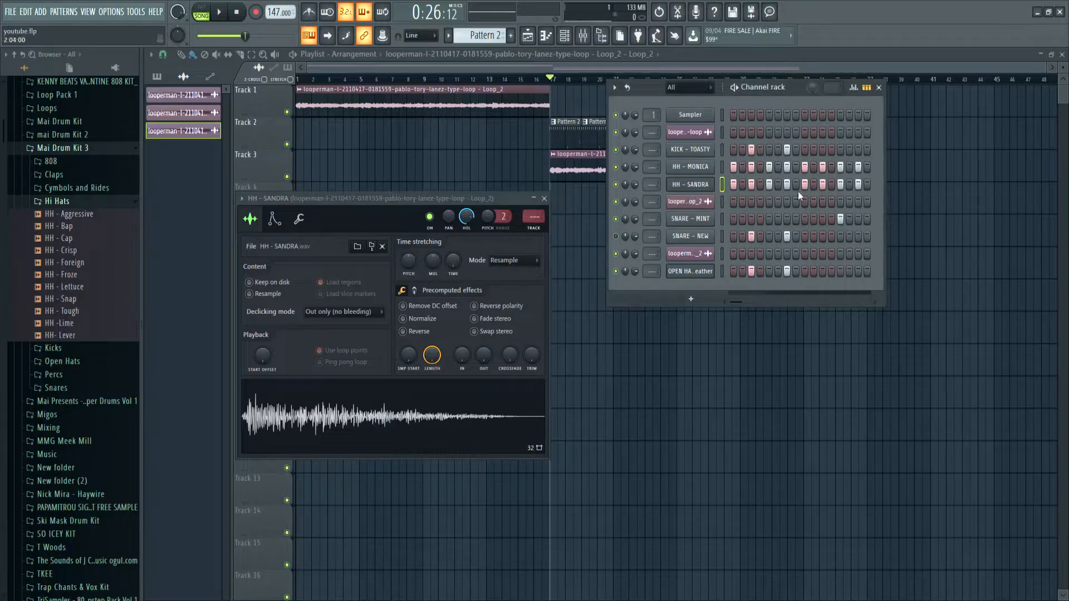
Randomize the velocities of the HH - SANDRA notes in the piano roll.
key(F7)
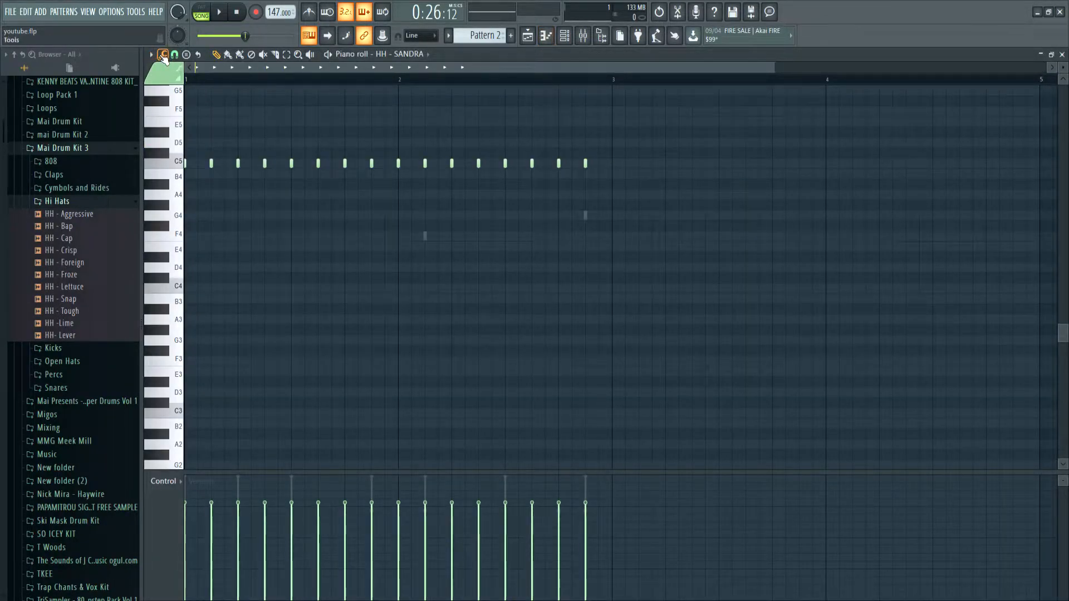
click(160, 55)
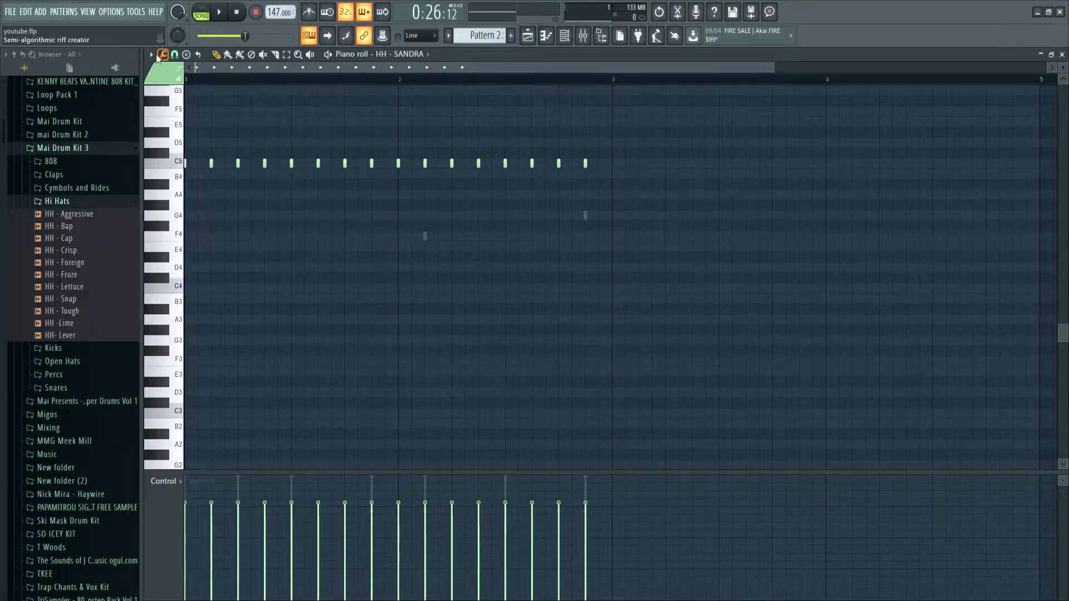
click(219, 249)
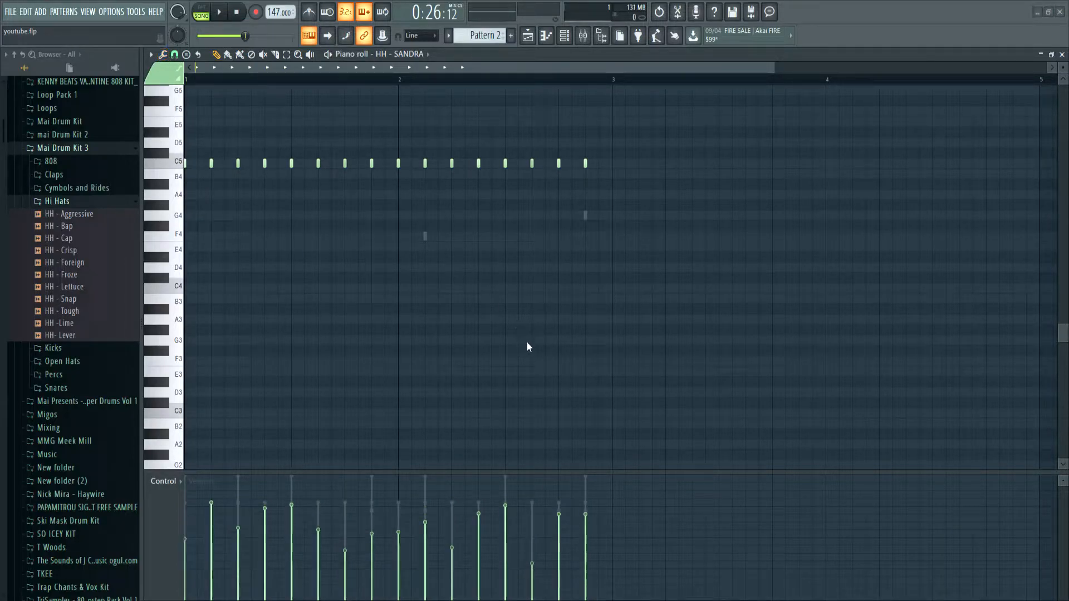
mouse_move(512, 356)
mouse_down()
mouse_move(513, 314)
mouse_move(512, 352)
mouse_up()
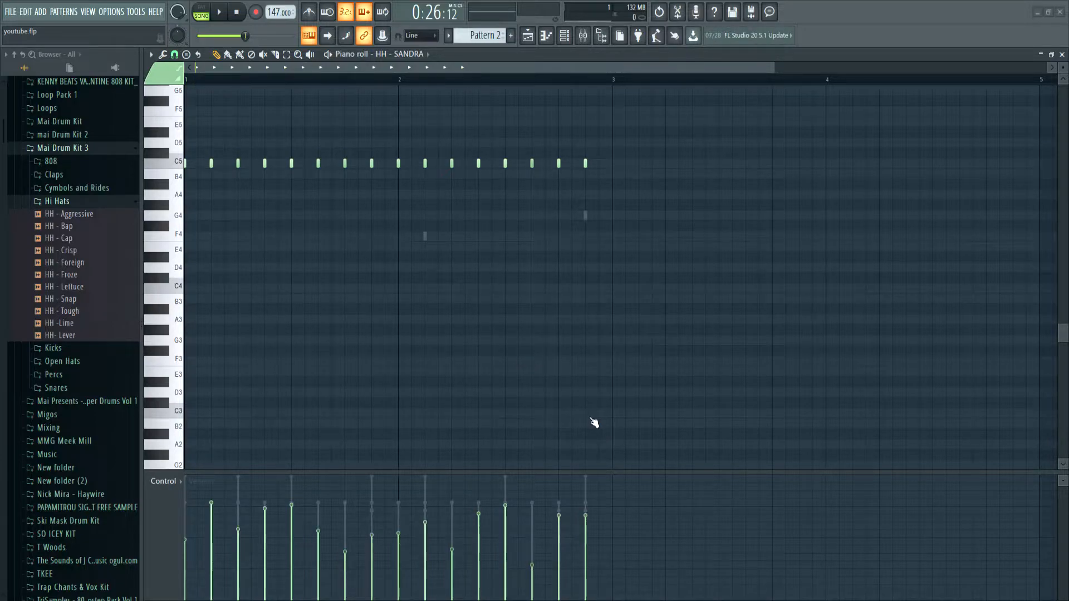
Play the arrangement and compare the two hi-hat layers by briefly muting HH - SANDRA and HH - MONICA in turn.
click(218, 13)
click(564, 35)
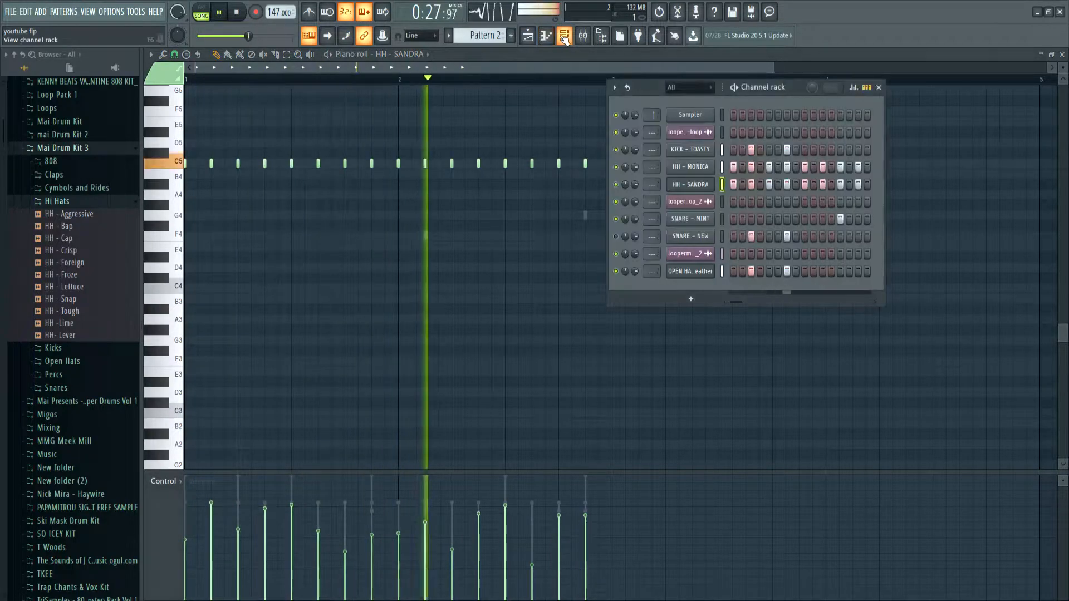
click(616, 184)
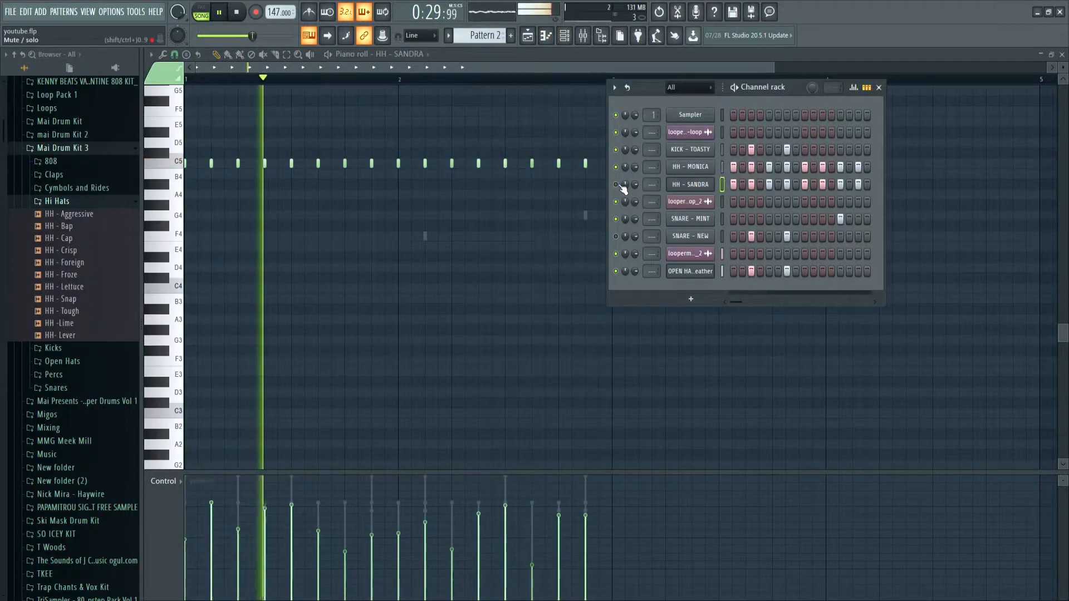
click(617, 184)
click(616, 168)
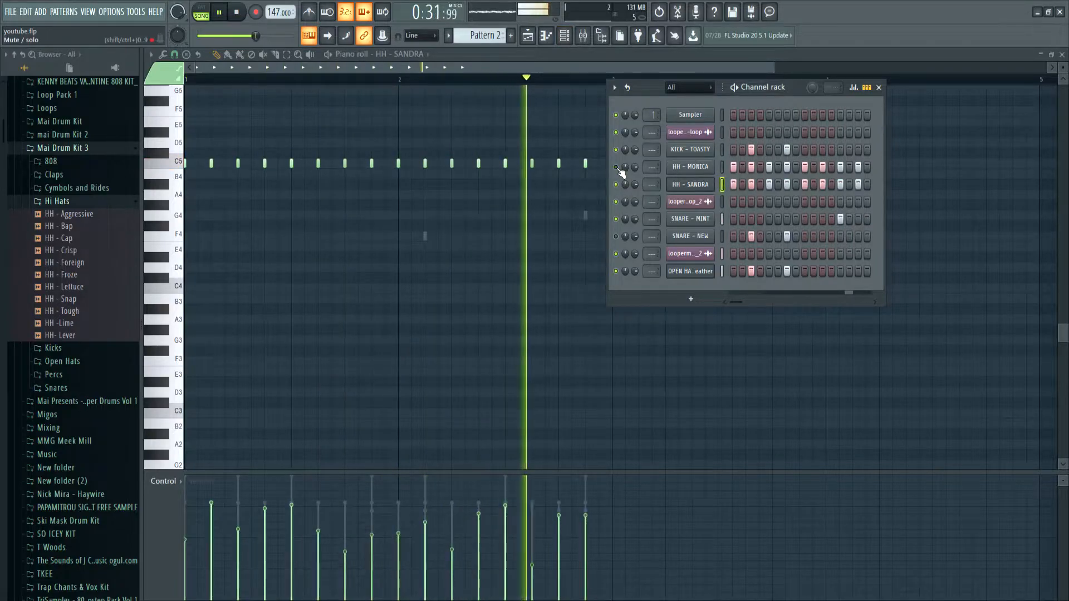
click(617, 167)
key(space)
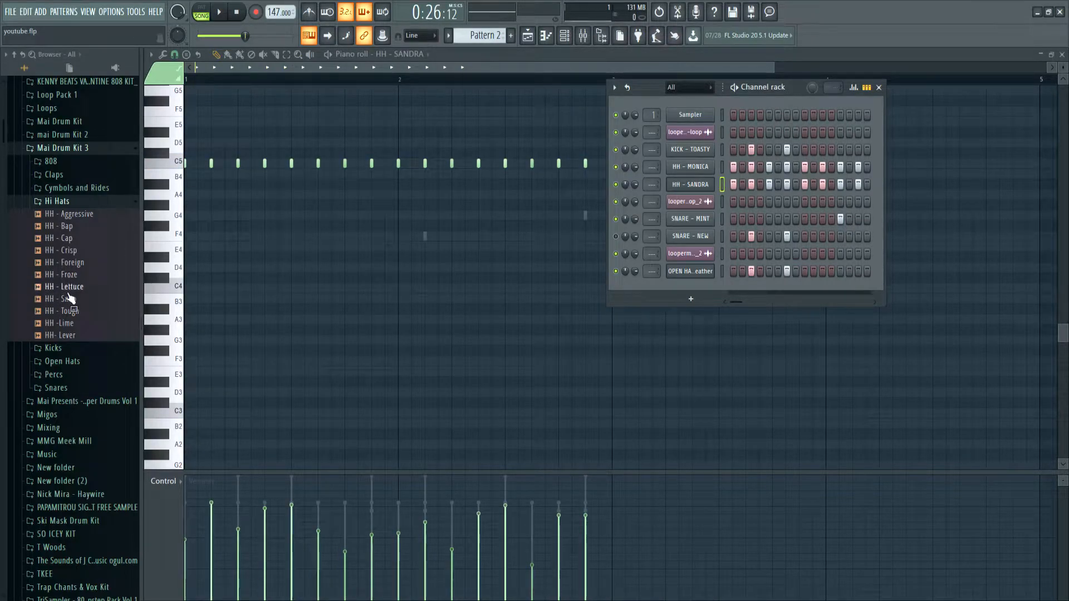
Audition hi-hat samples from Mai Drum Kit 3, replace HH - SANDRA with HH - Crisp and play the result.
click(72, 323)
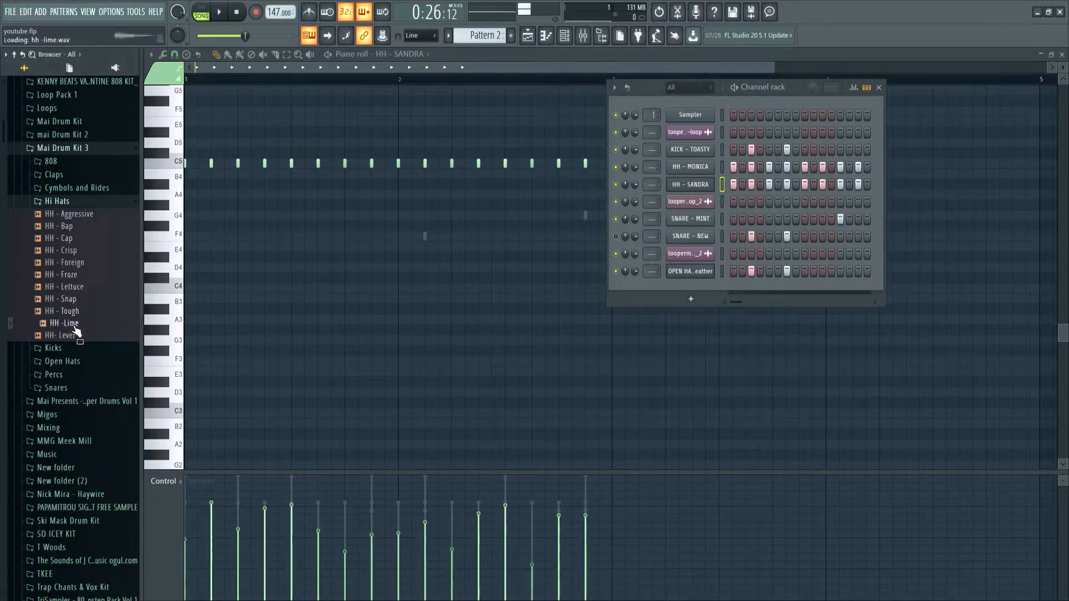
click(75, 238)
click(74, 252)
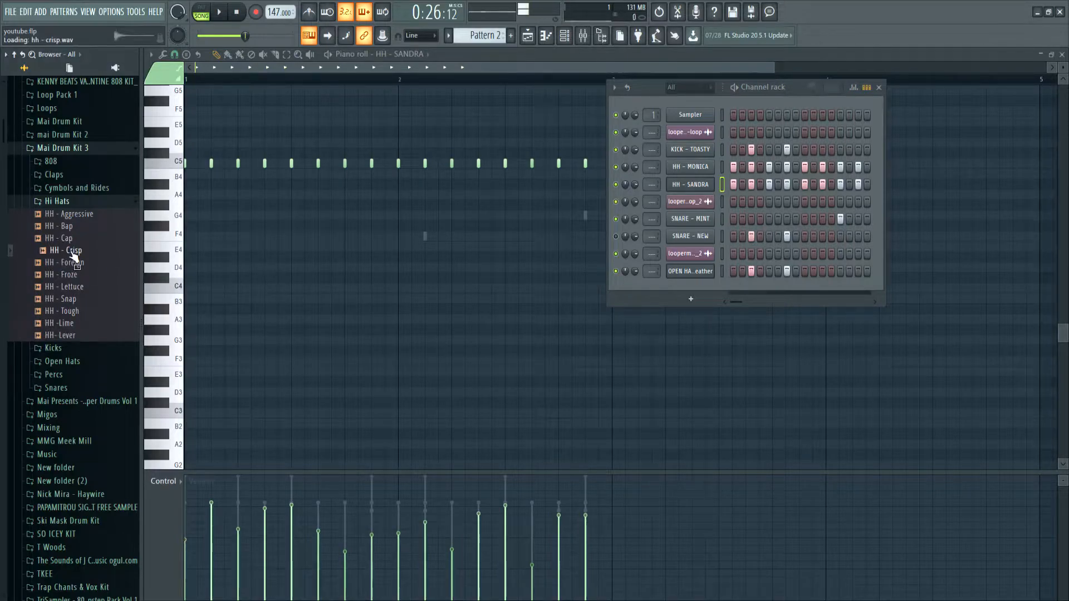
drag(74, 255, 628, 178)
key(space)
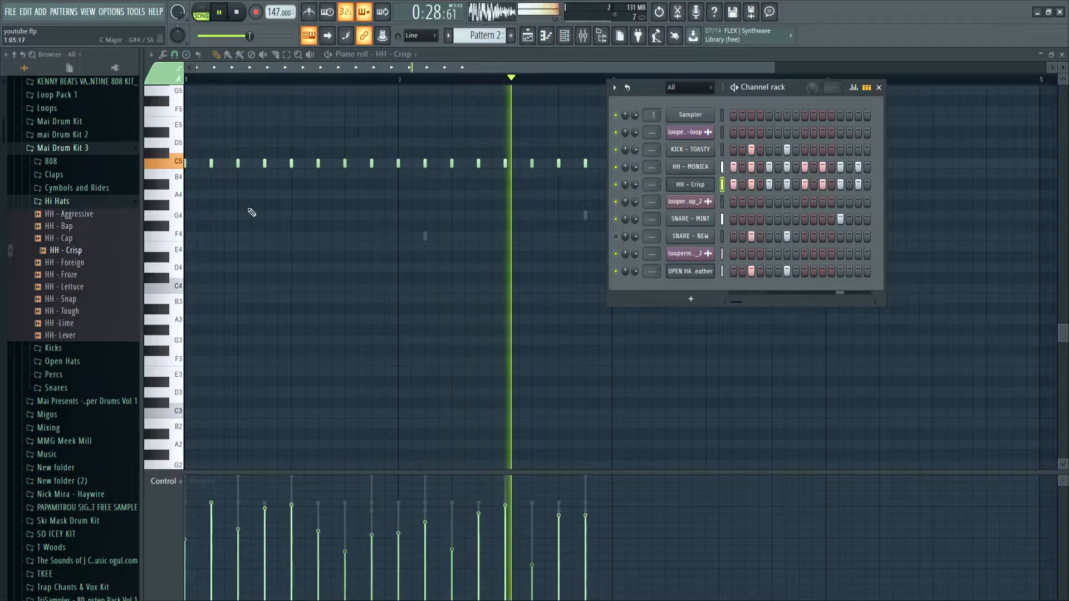
Swap the second hi-hat channel's sample for HH - Tough and preview it with the arrangement.
click(47, 242)
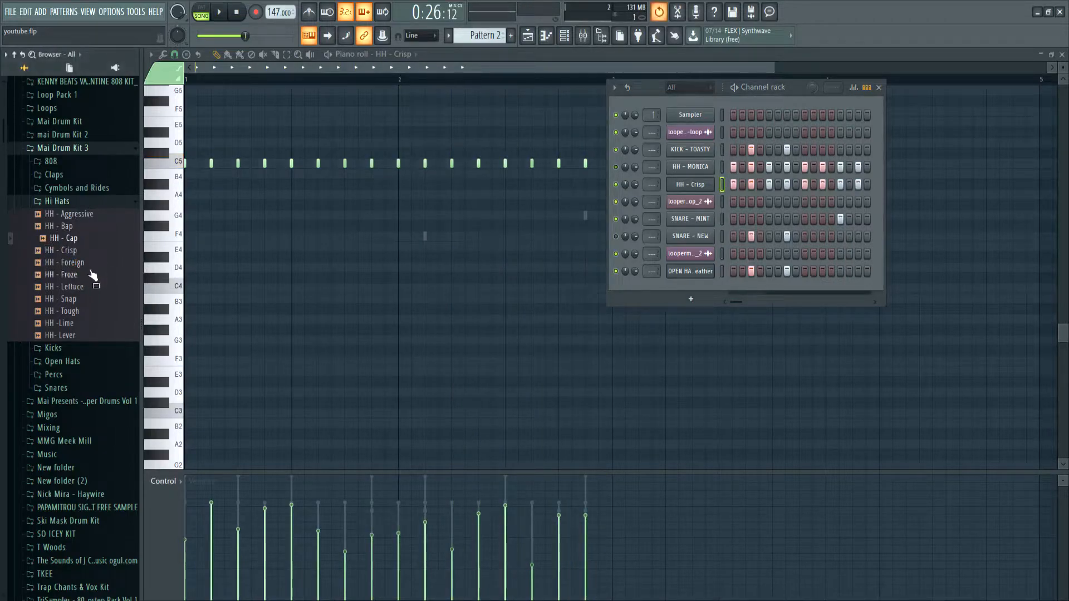
drag(77, 311, 98, 298)
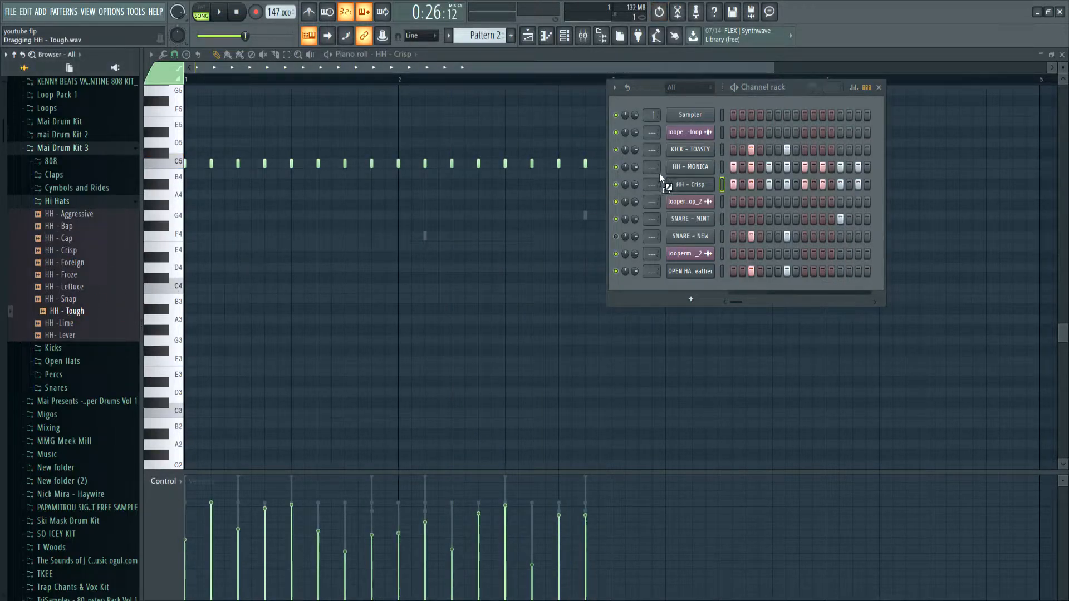
drag(660, 173, 662, 178)
key(space)
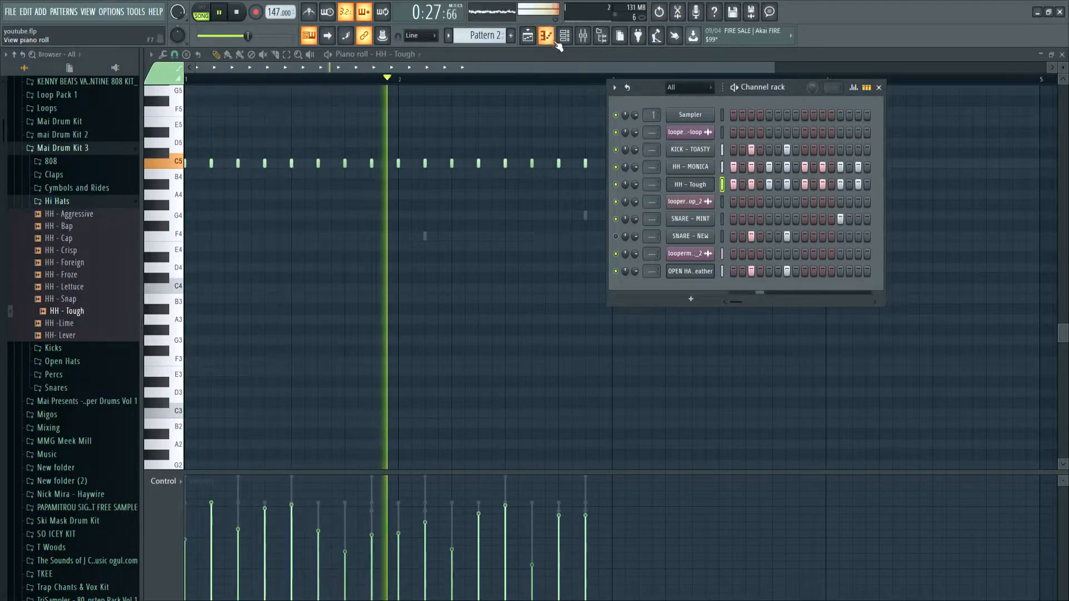
click(533, 39)
key(space)
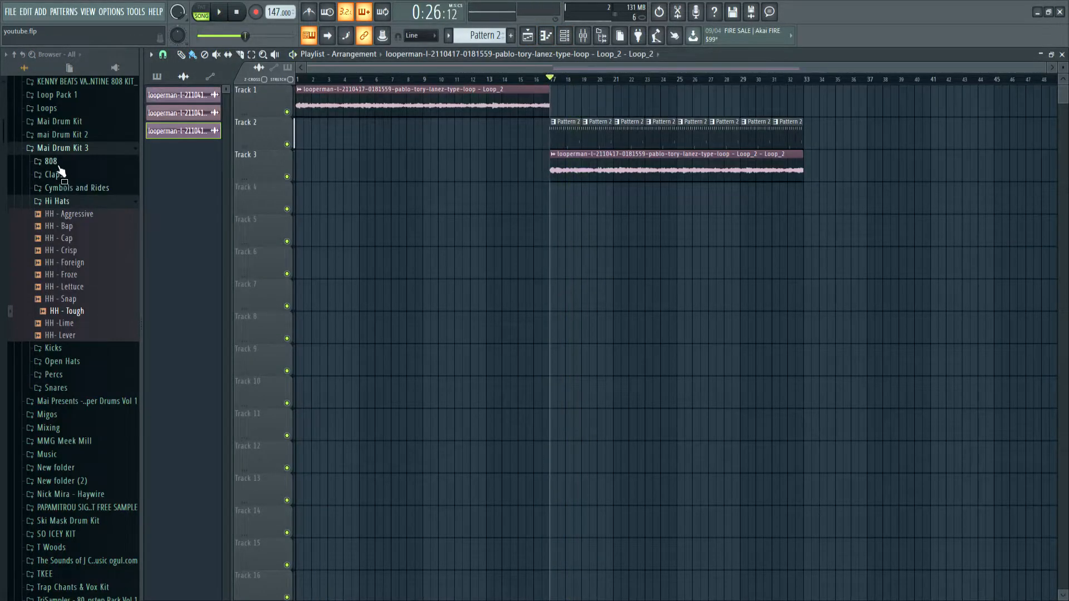
Place a two-bar G minor chord of G3, A#3 and D4 at the start of the Sampler channel's piano roll.
click(58, 164)
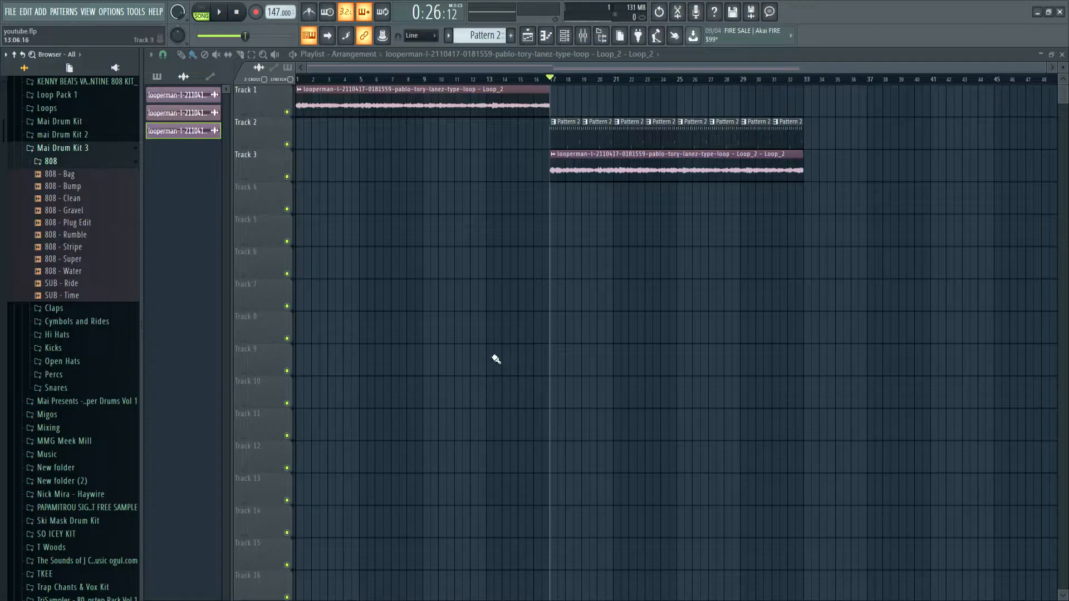
click(564, 35)
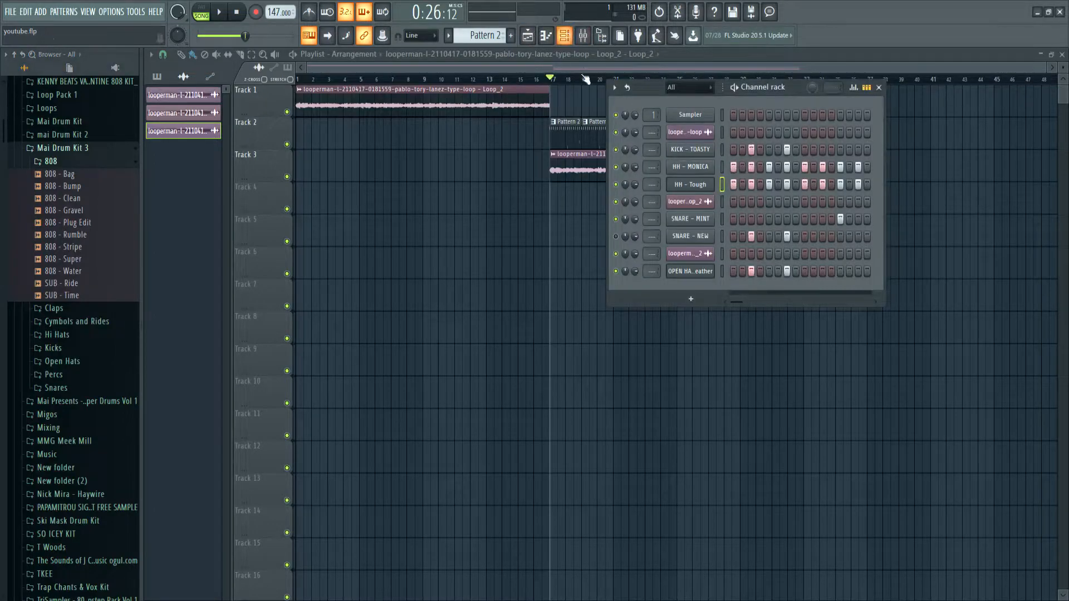
click(722, 115)
key(F7)
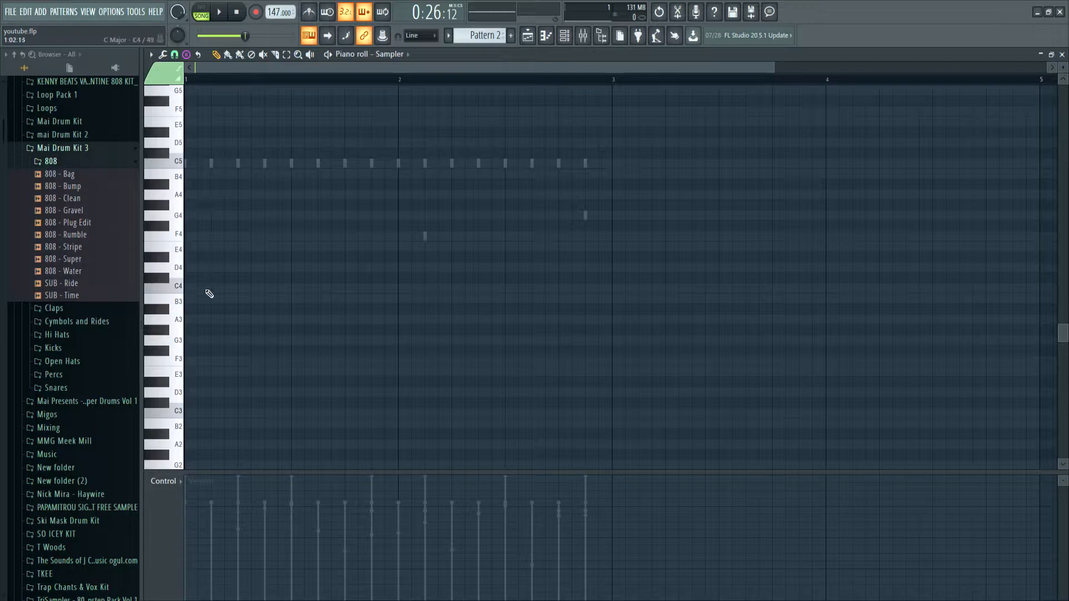
click(193, 343)
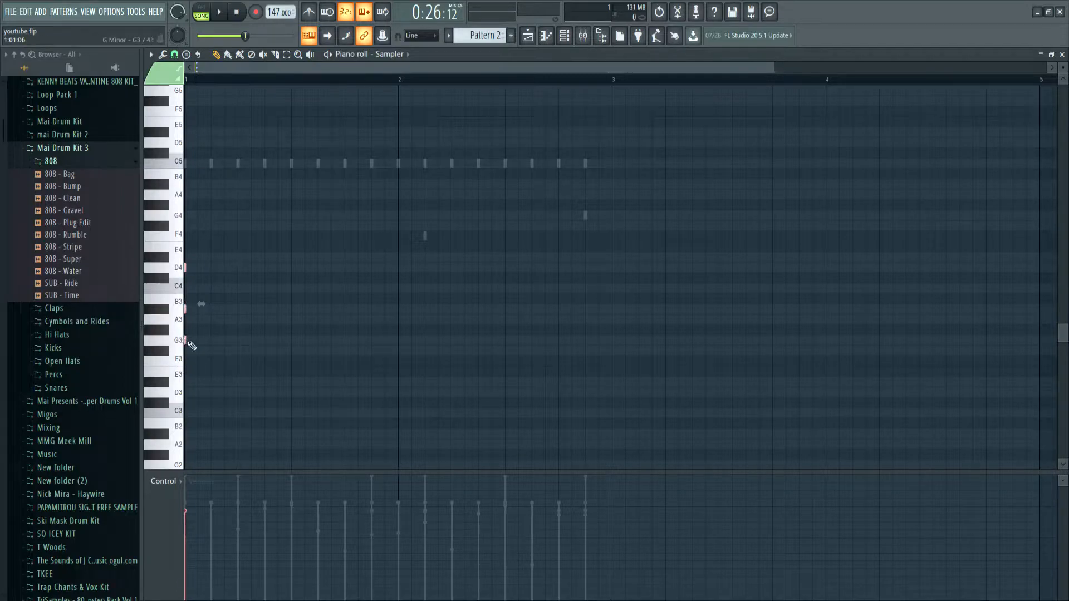
drag(192, 346, 617, 346)
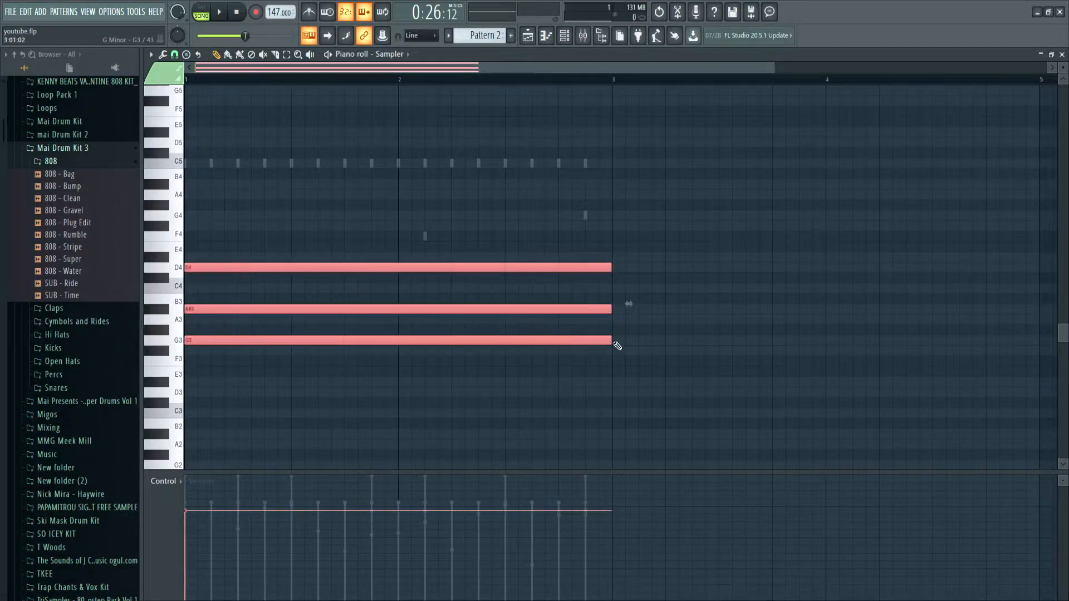
Duplicate the two-bar G minor chord three times, stacking the copies one, two and three octaves higher in bars 1 and 2.
key(ctrl+b)
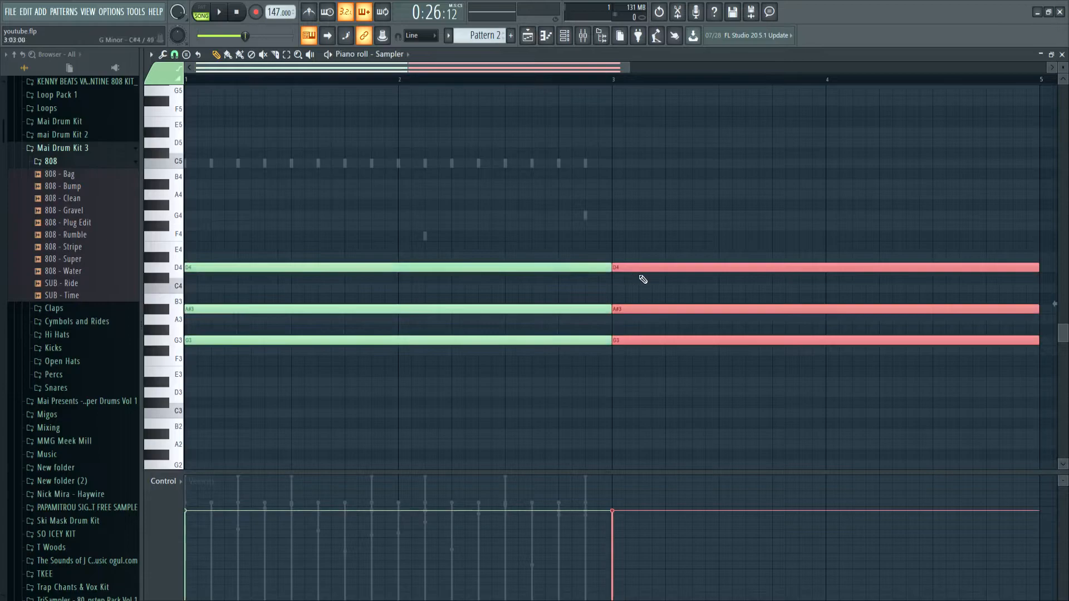
drag(637, 269, 199, 144)
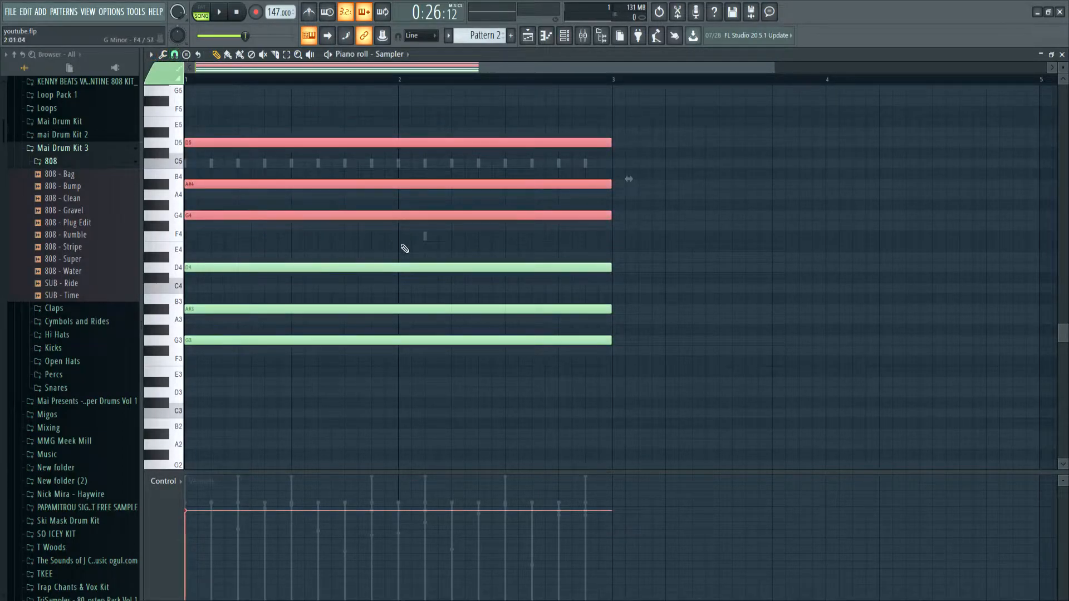
scroll(481, 246, down, 2)
key(ctrl+b)
drag(519, 143, 209, 170)
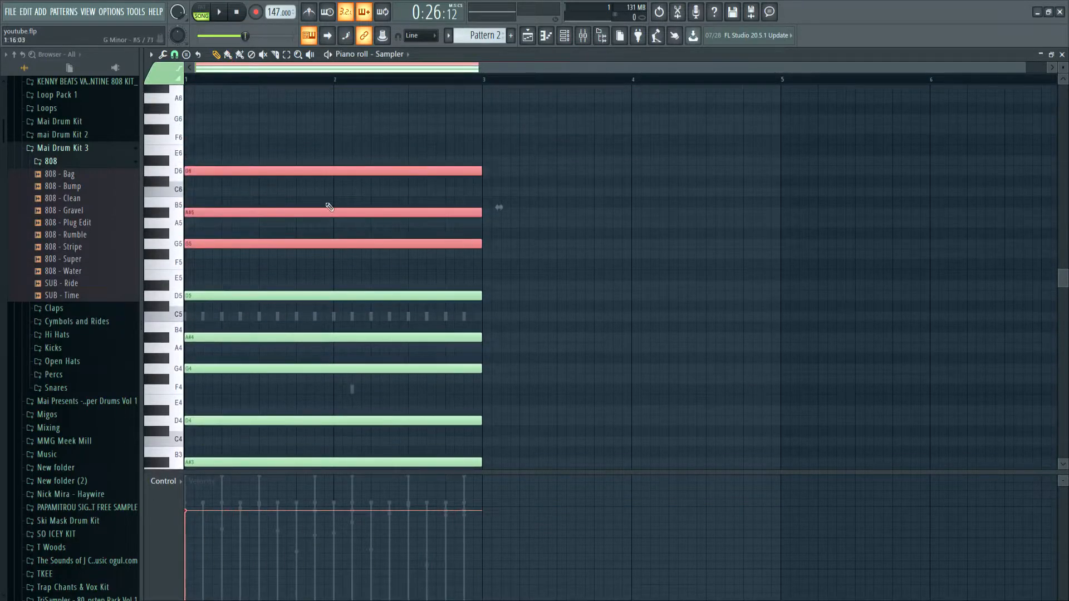
key(ctrl+b)
drag(495, 168, 197, 124)
Show the channel rack and audition the 808 and sub samples in the Mai Drum Kit 3 folder.
click(564, 35)
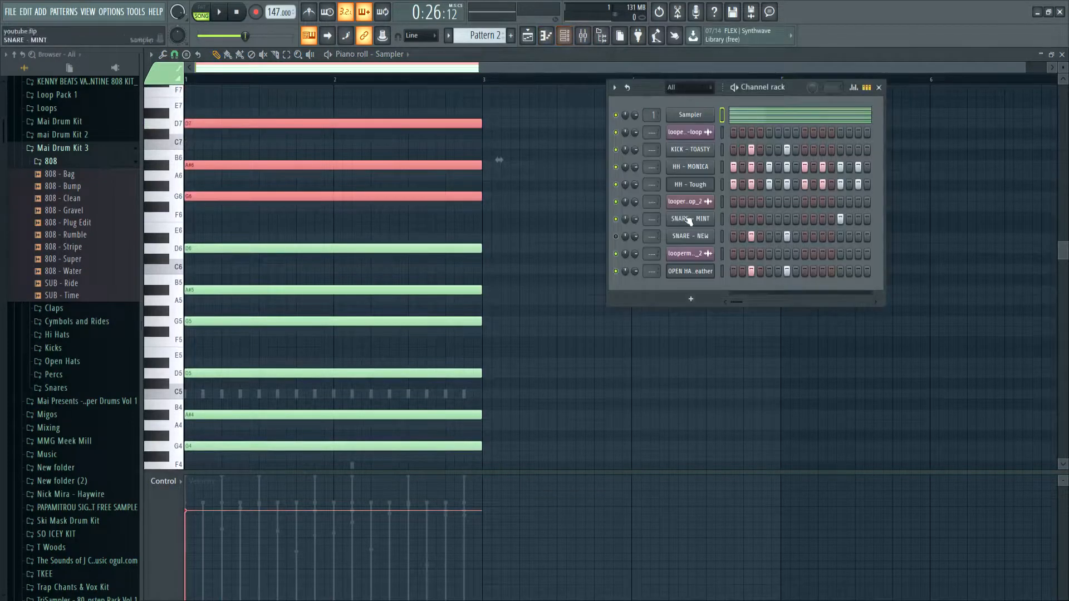
click(85, 199)
click(84, 262)
click(83, 283)
click(83, 296)
click(67, 188)
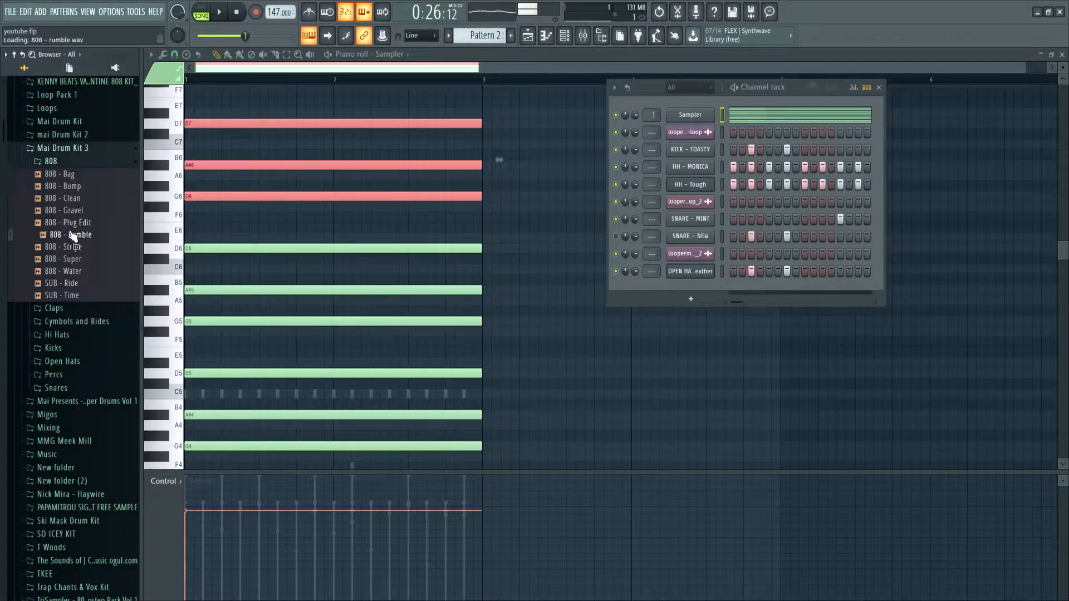
Audition the 808 samples in the Mai Presents drum kit, including METALLIC, VIOL, XYZ and WINE.
click(71, 148)
click(71, 162)
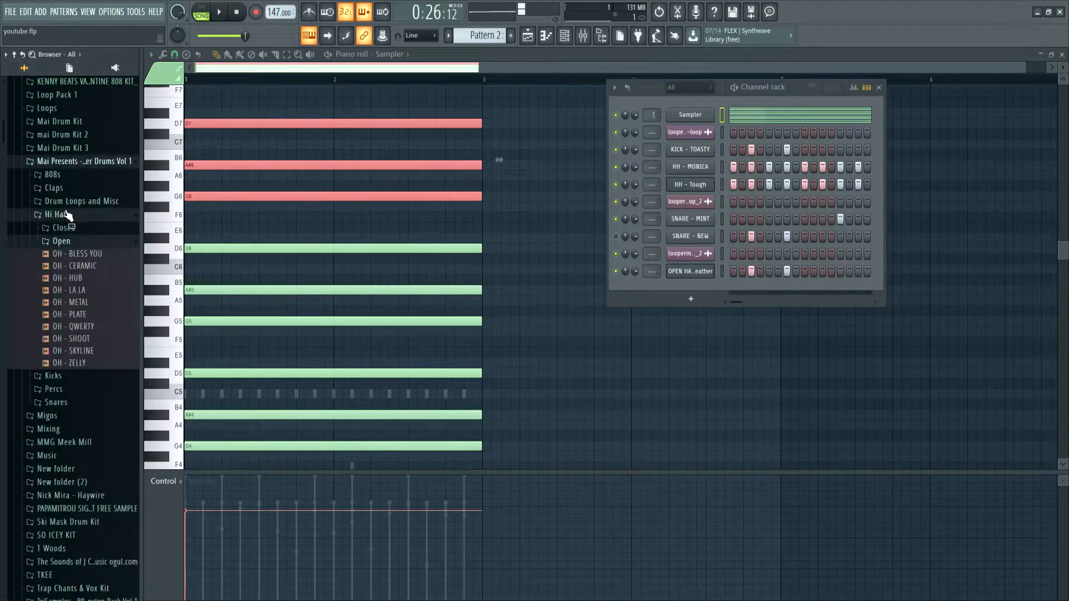
click(54, 175)
click(65, 212)
click(70, 260)
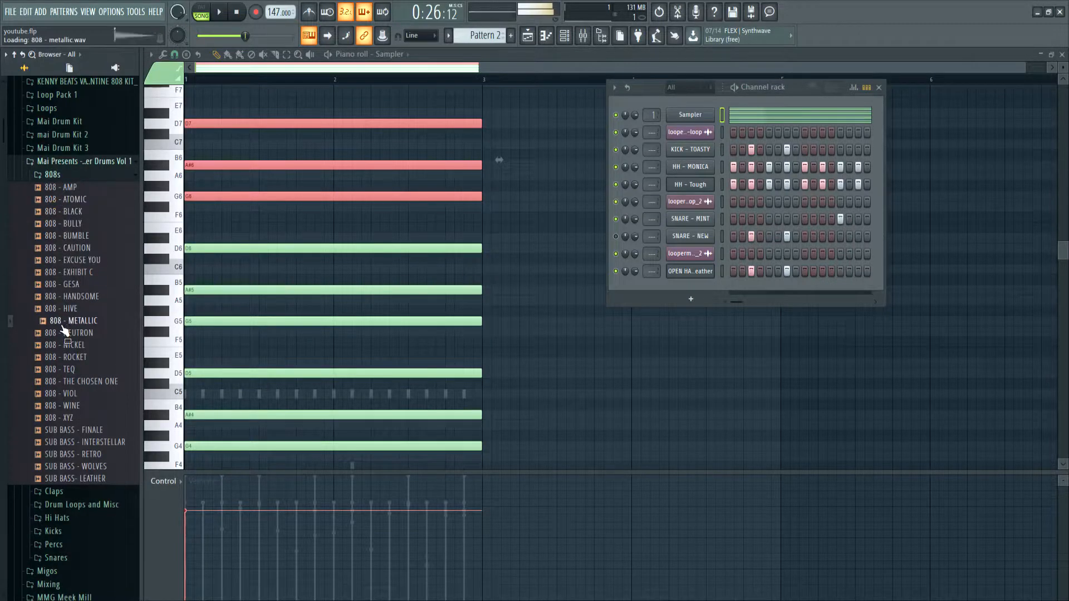
click(66, 393)
click(64, 418)
click(64, 406)
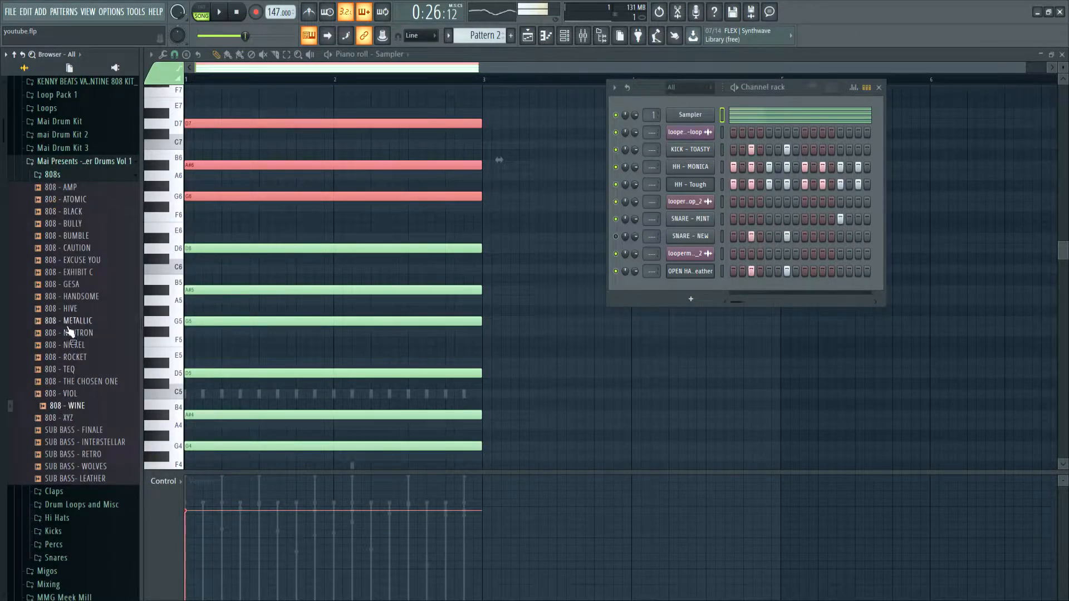
Audition the 808 samples in the Mai Drum Kit folder, collapse the folder and return to the list of sample packs.
scroll(64, 334, up, 5)
click(62, 267)
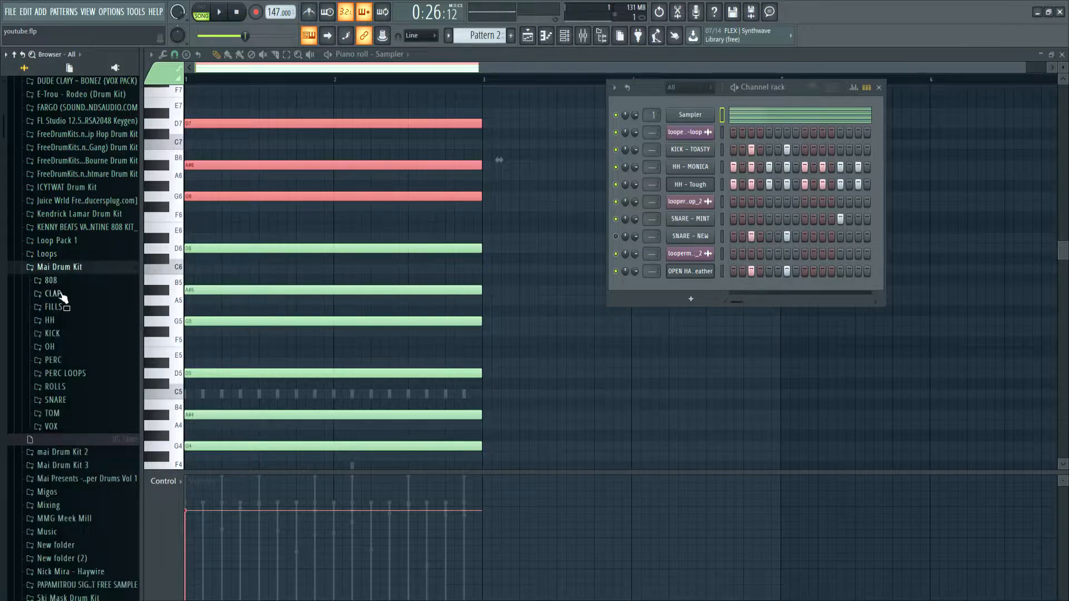
click(52, 280)
click(59, 293)
click(69, 305)
click(68, 329)
click(70, 341)
click(70, 354)
click(67, 366)
click(67, 378)
click(65, 293)
scroll(66, 300, up, 5)
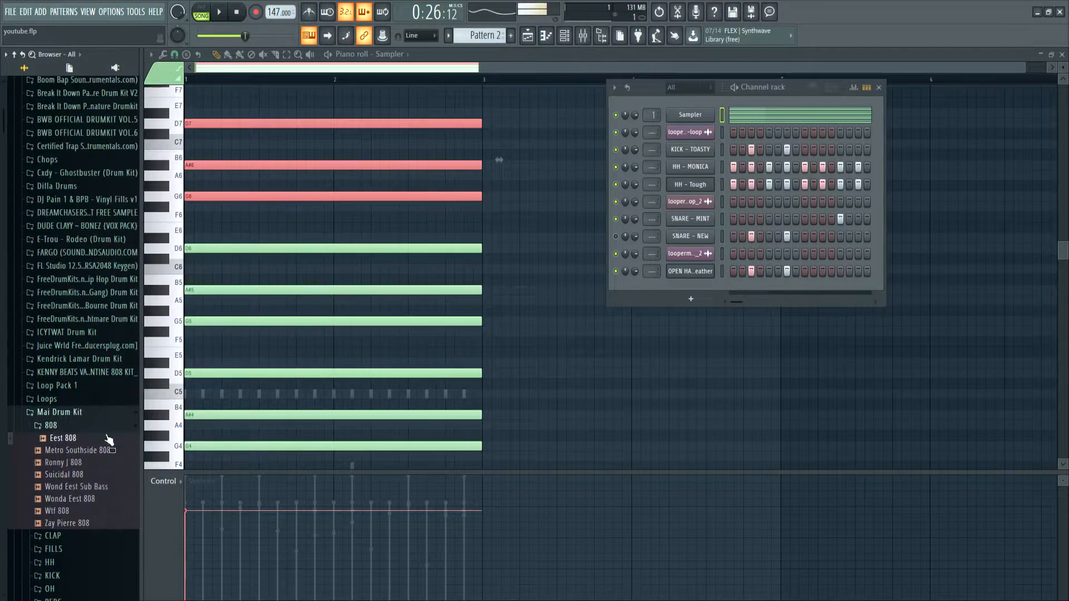
click(58, 414)
scroll(140, 429, up, 3)
scroll(106, 411, up, 12)
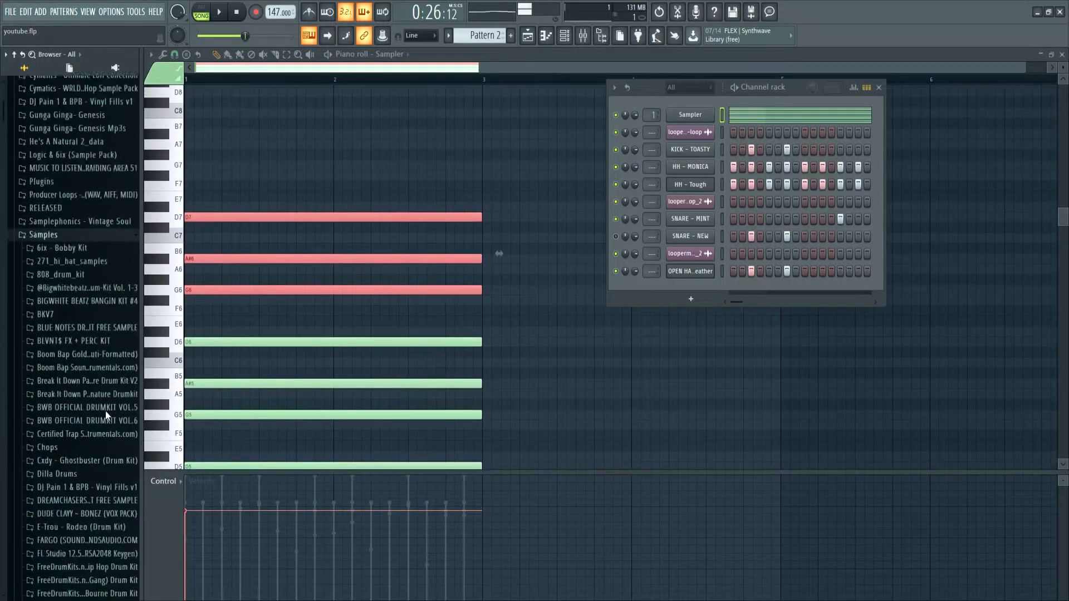
Audition the 808 samples in the 6ix - Bobby Kit folder and add 808 (3) as a new channel in the channel rack.
click(61, 324)
click(82, 340)
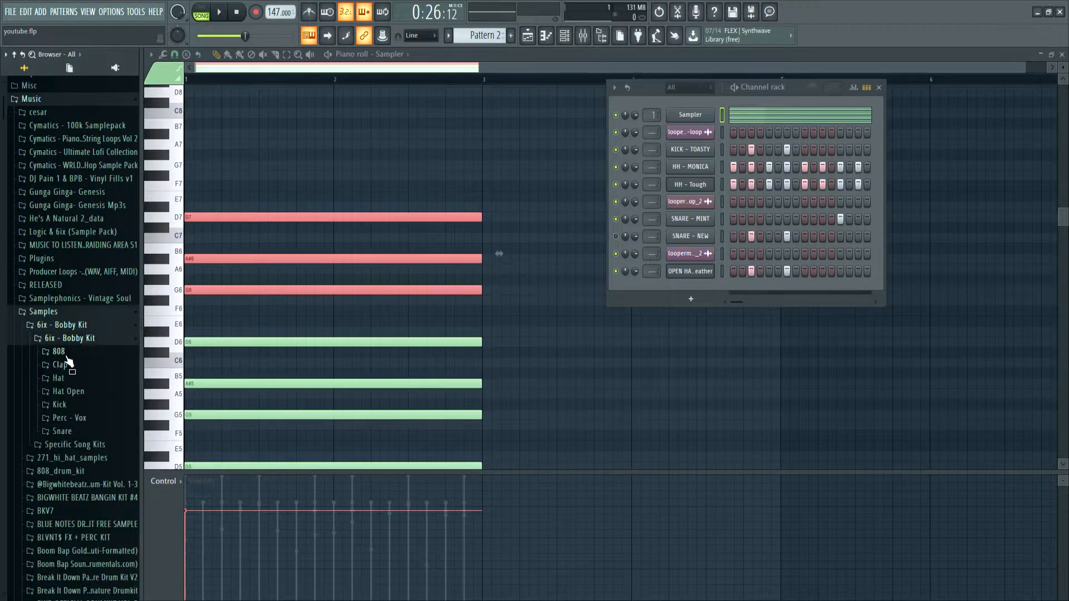
click(61, 351)
click(70, 376)
click(72, 388)
click(63, 366)
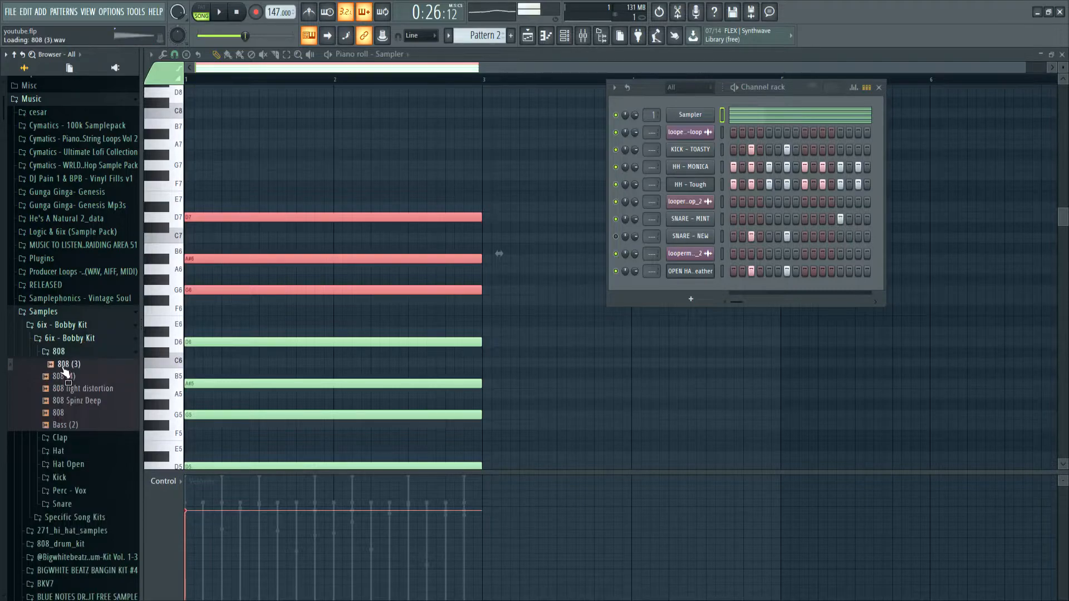
click(64, 413)
click(66, 369)
drag(66, 370, 694, 292)
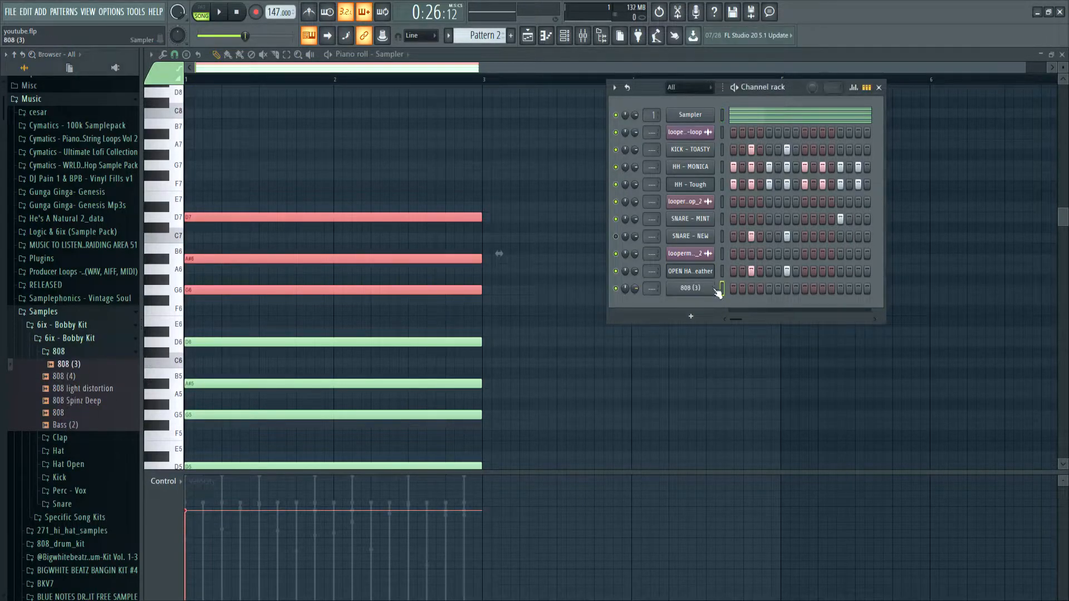
Open the 808 (3) sample in Edison to examine its pitch, and collapse the Edison window.
click(704, 290)
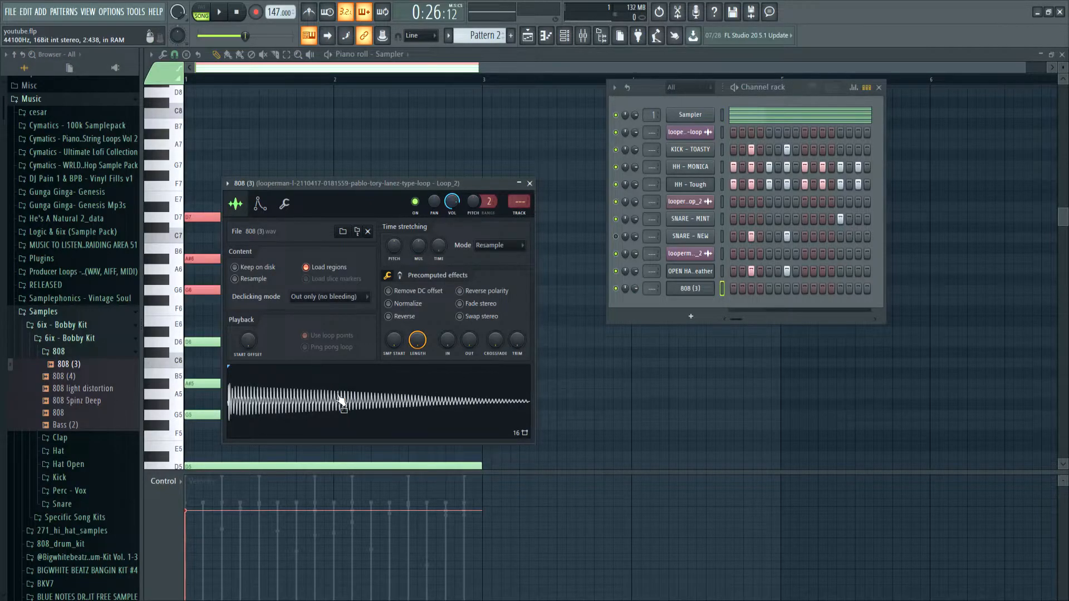
key(ctrl+e)
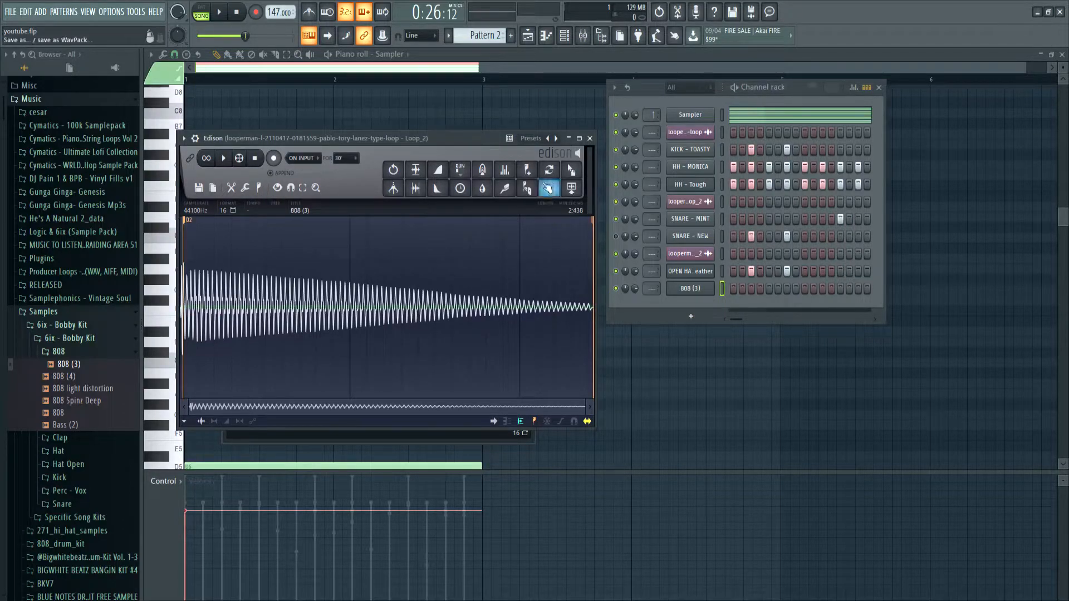
click(569, 139)
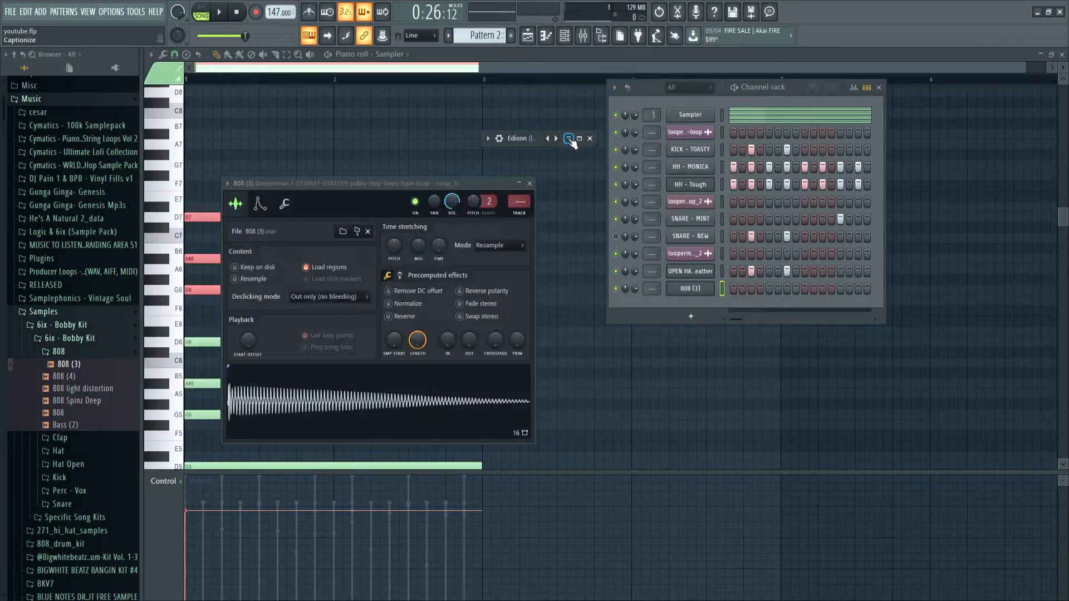
Set the 808 (3) root note to D5 and enable its volume envelope with minimum attack, decay, sustain and release and full hold.
click(259, 205)
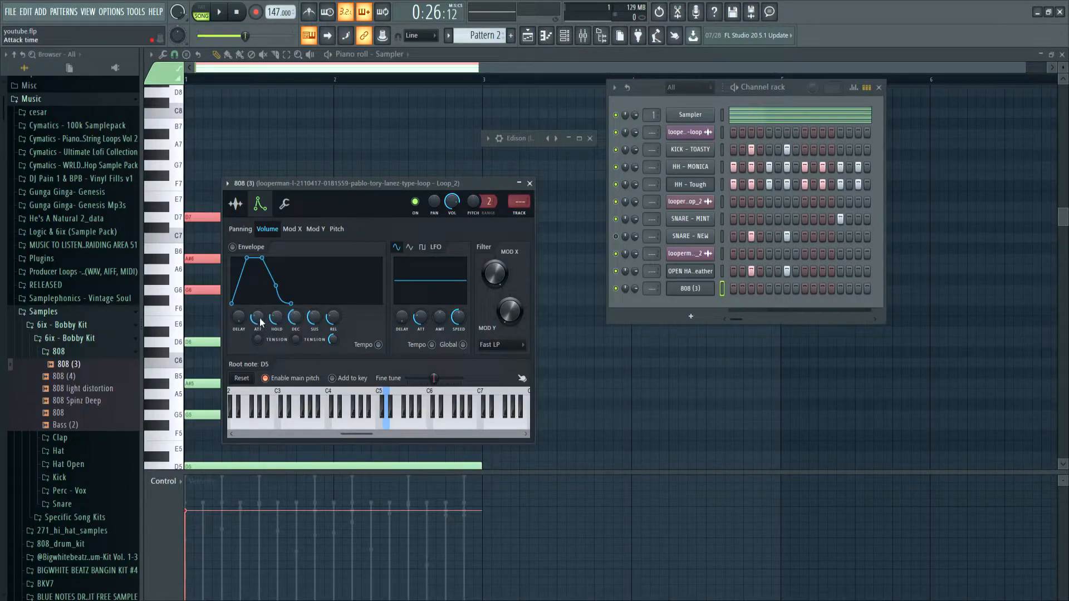
drag(258, 316, 259, 346)
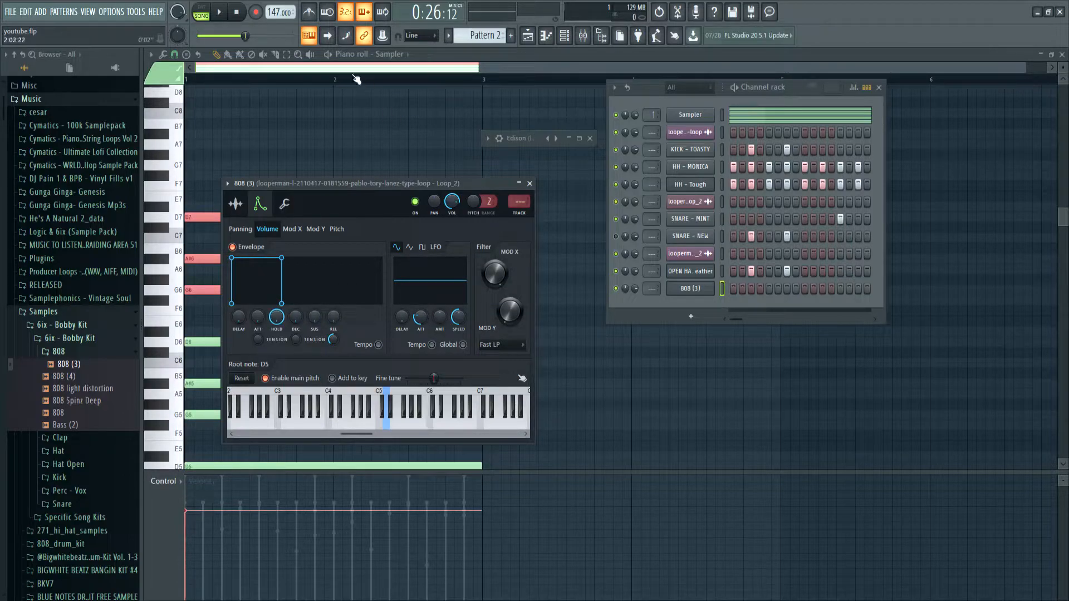
Copy the KICK - TOASTY pattern to the 808 (3) channel, show it in the piano roll and play it back.
click(688, 154)
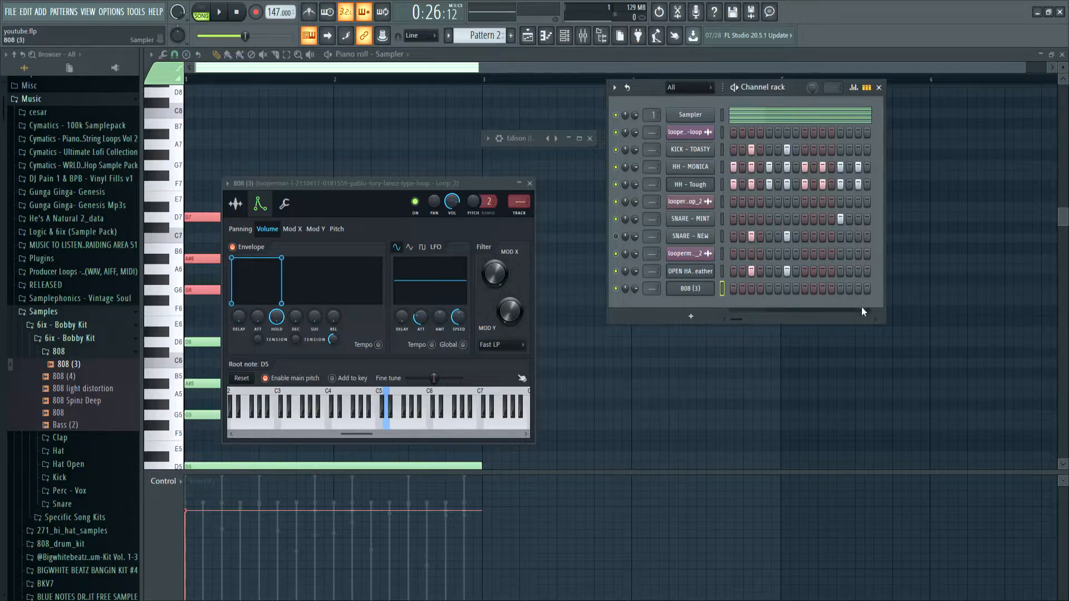
key(ctrl+v)
key(F7)
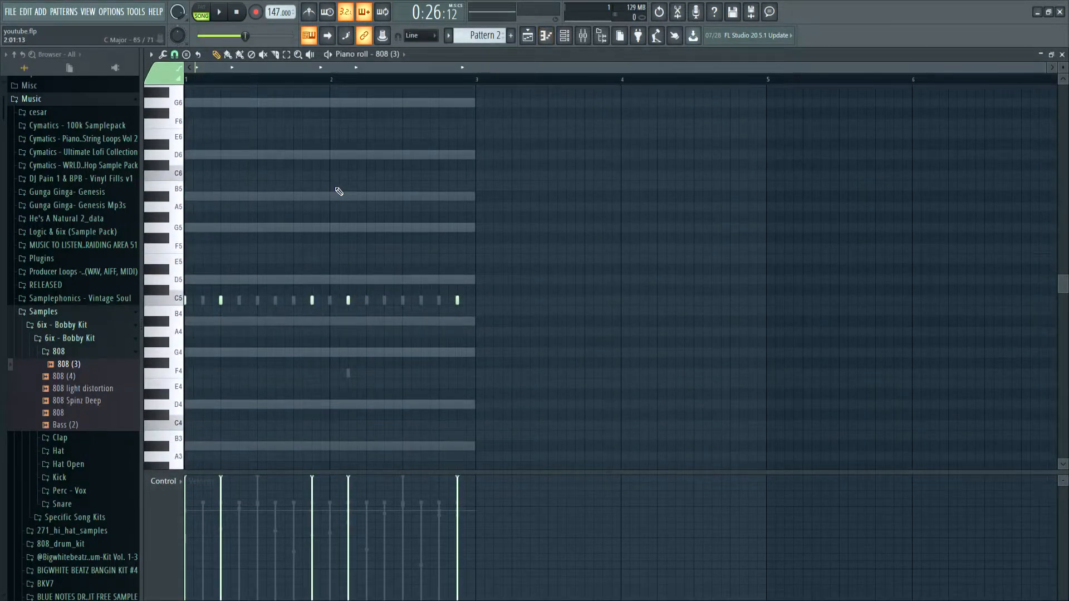
key(space)
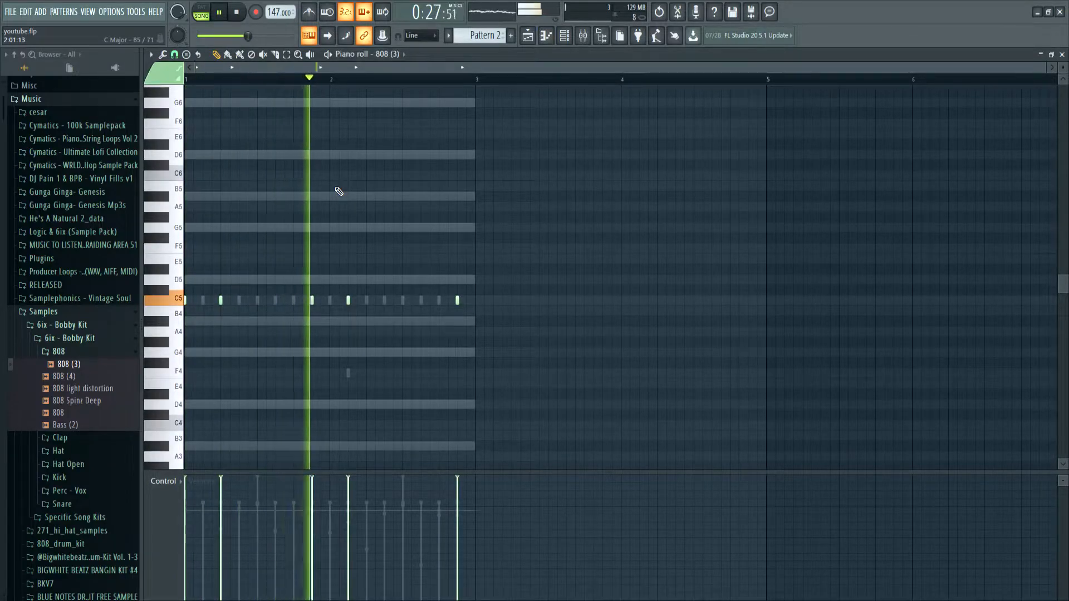
key(space)
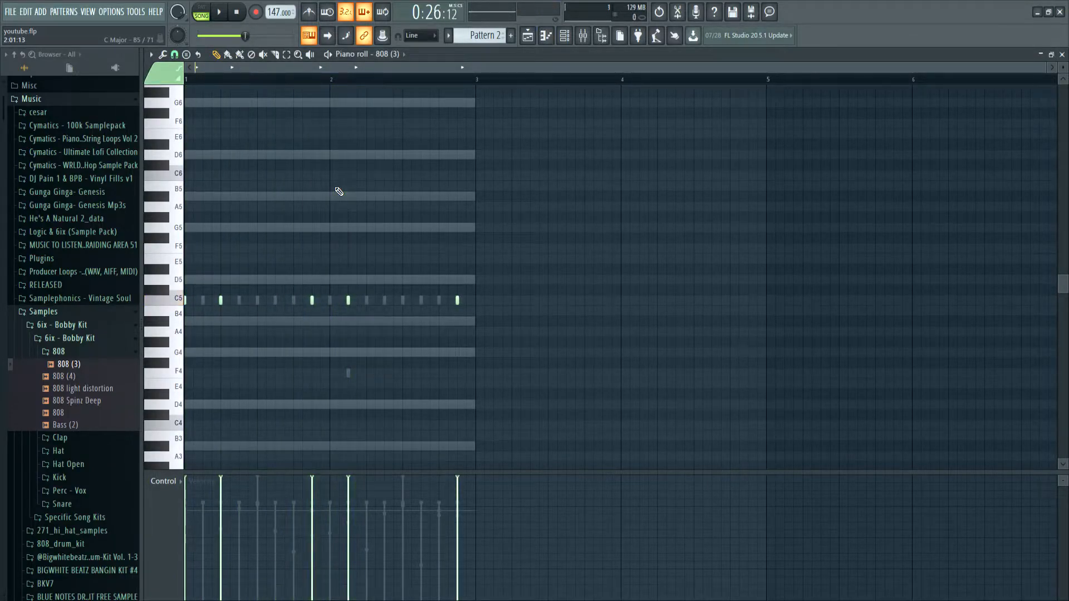
Extend all 808 notes so each reaches the following one and the last fills to the end of bar 2, and play the pattern.
key(ctrl+a)
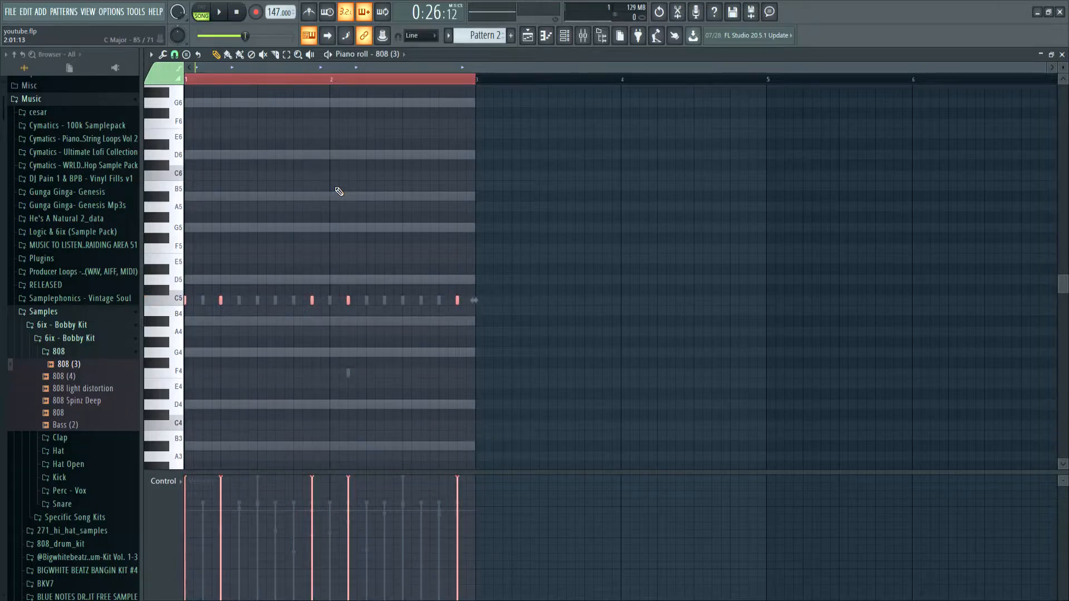
key(ctrl+l)
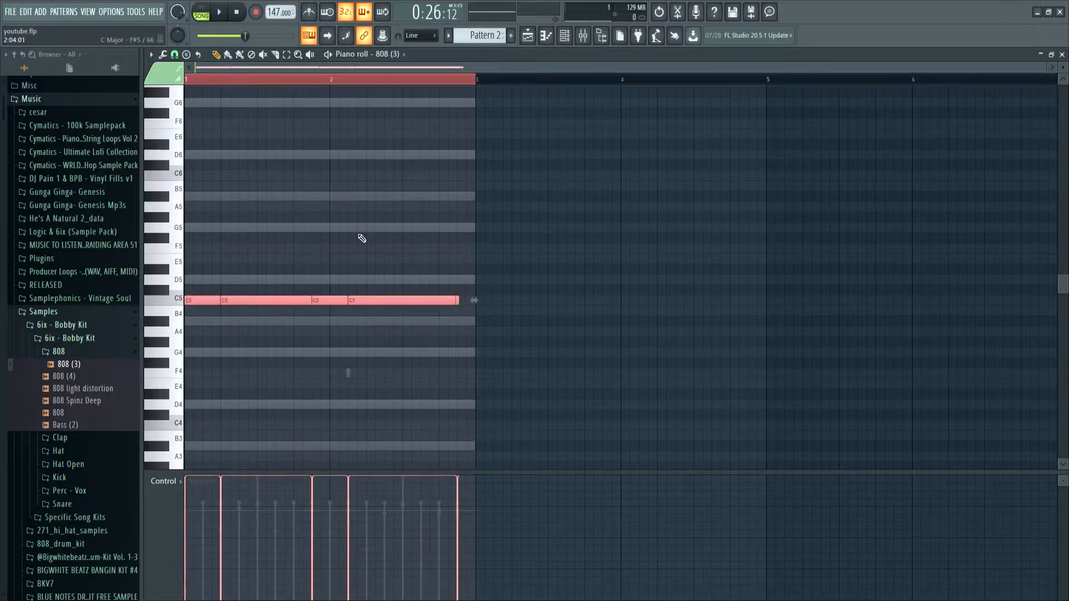
key(ctrl+d)
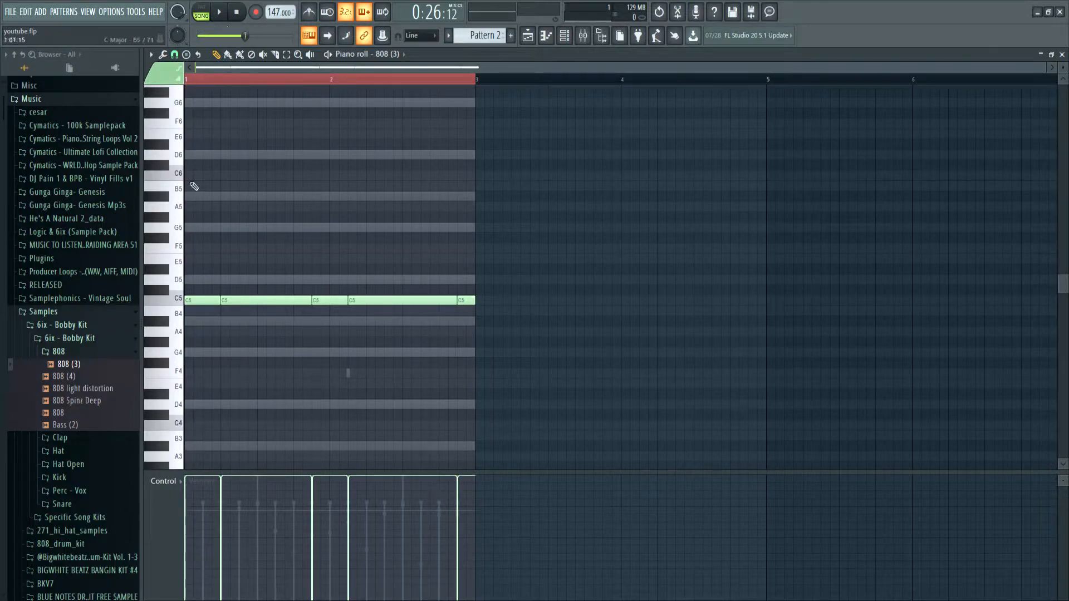
key(space)
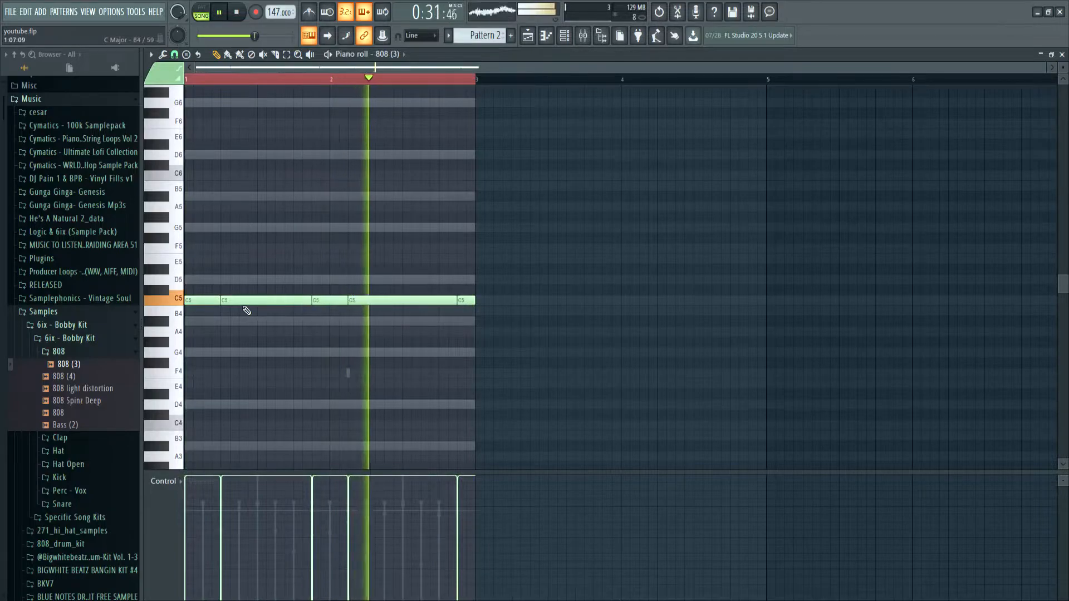
Transpose all 808 notes up two semitones to D5 during playback.
key(ctrl+a)
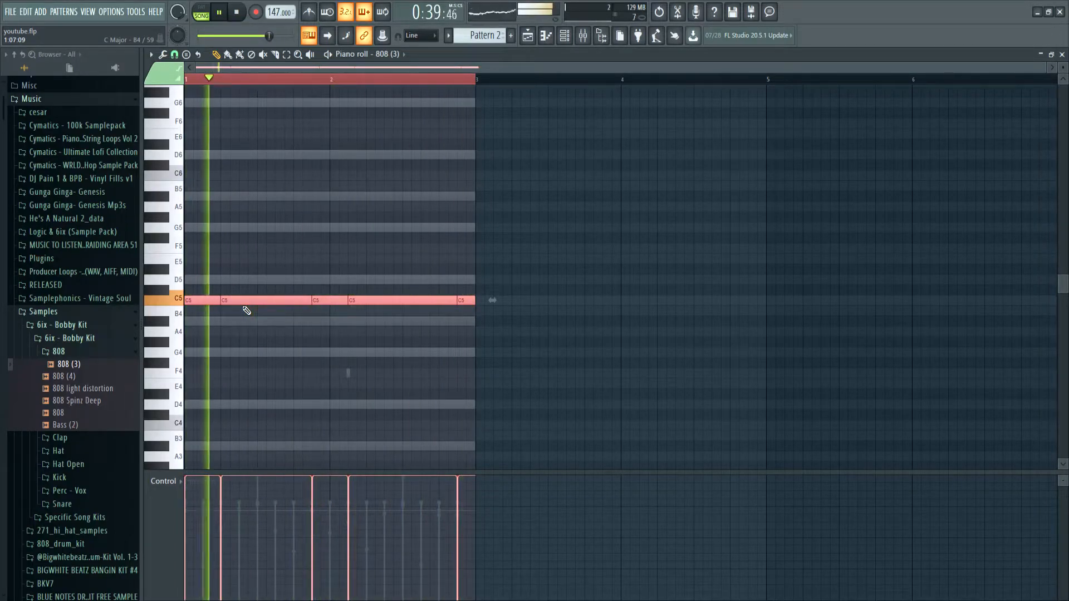
key(shift+Up)
key(shift+Up)
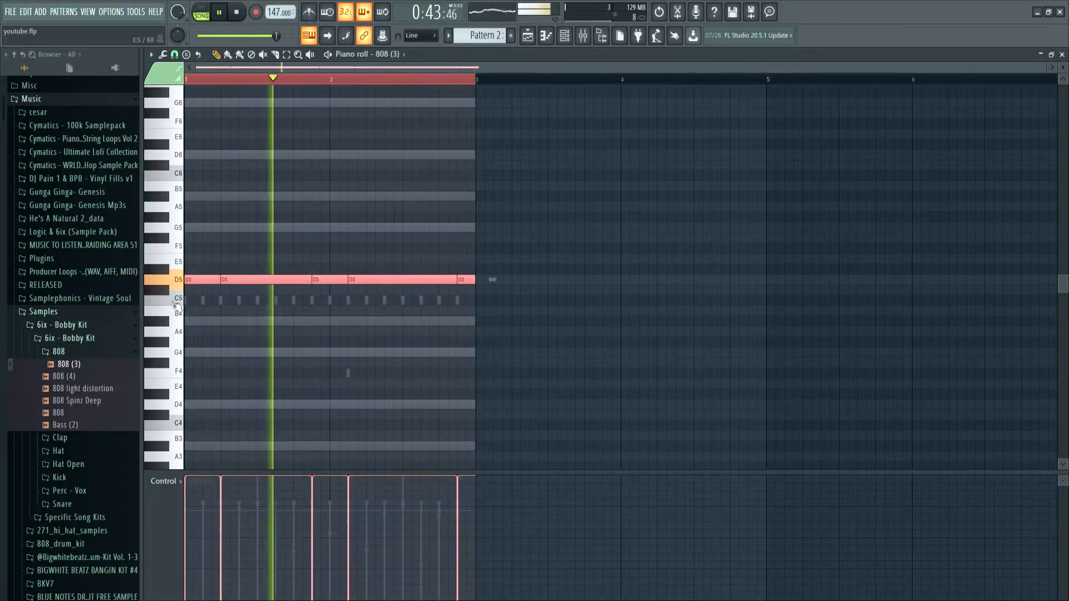
View the Sampler channel's chord notes in the piano roll and return to the 808 (3) notes to compare them.
click(565, 36)
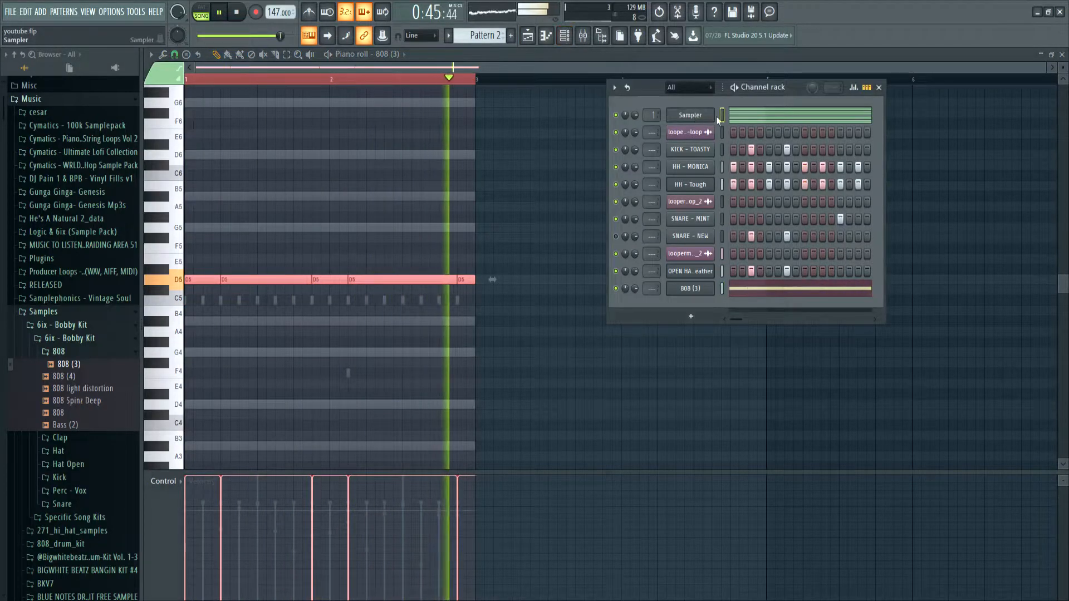
click(738, 115)
click(565, 35)
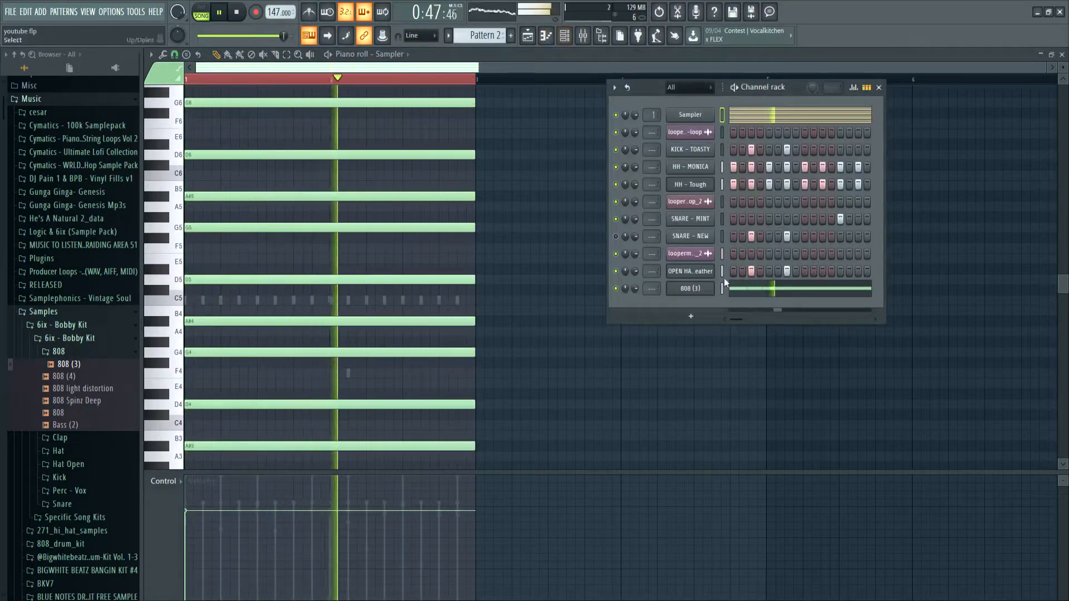
click(706, 288)
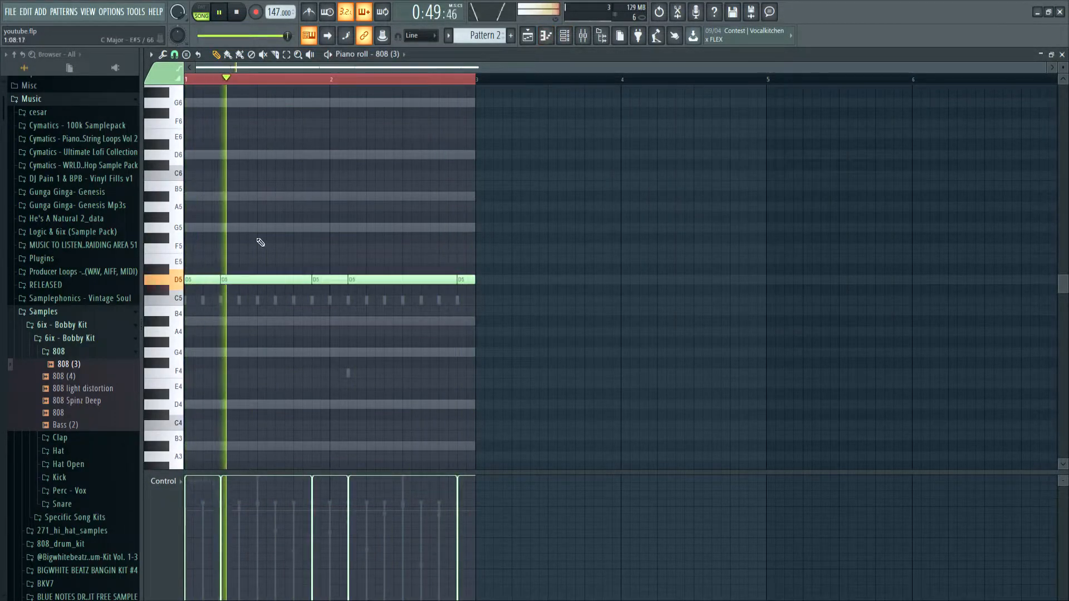
Stop playback and move the second 808 note down to A#4.
key(space)
drag(243, 276, 241, 319)
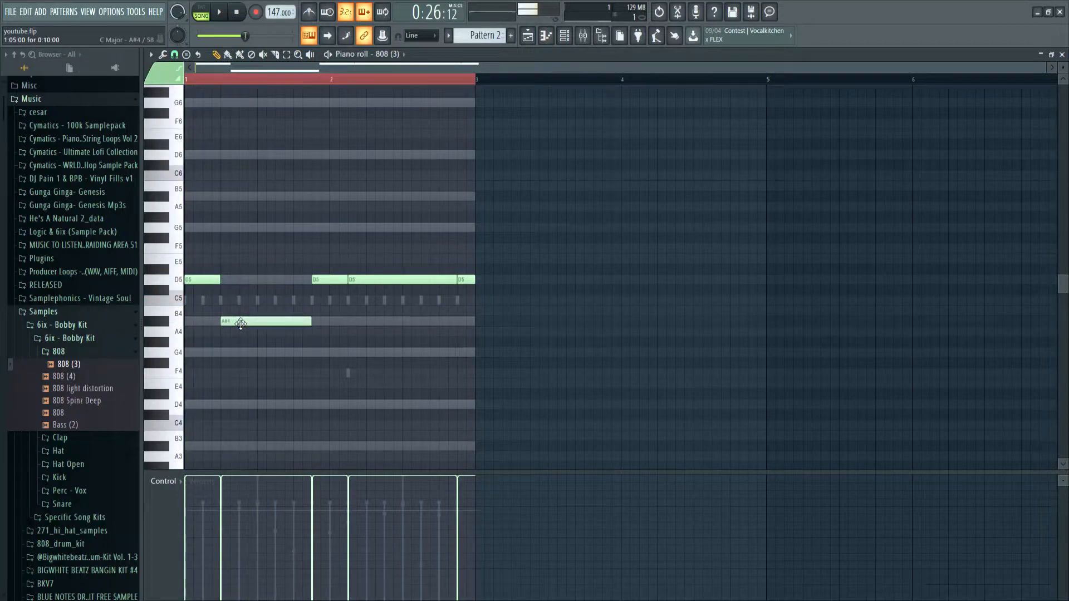
click(332, 279)
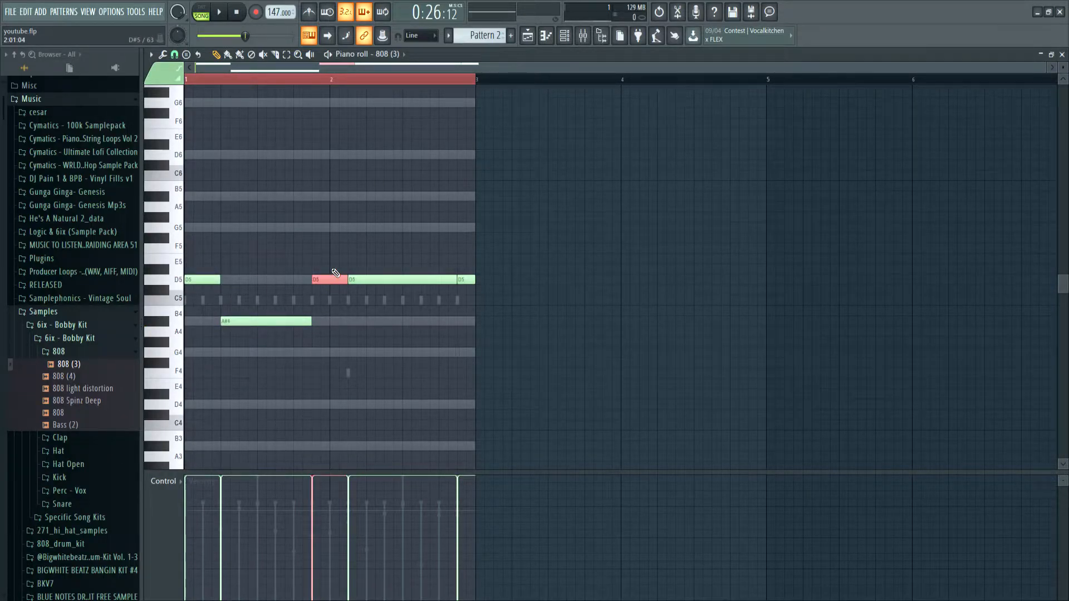
key(ctrl+Up)
key(ctrl+Up)
scroll(310, 258, up, 5)
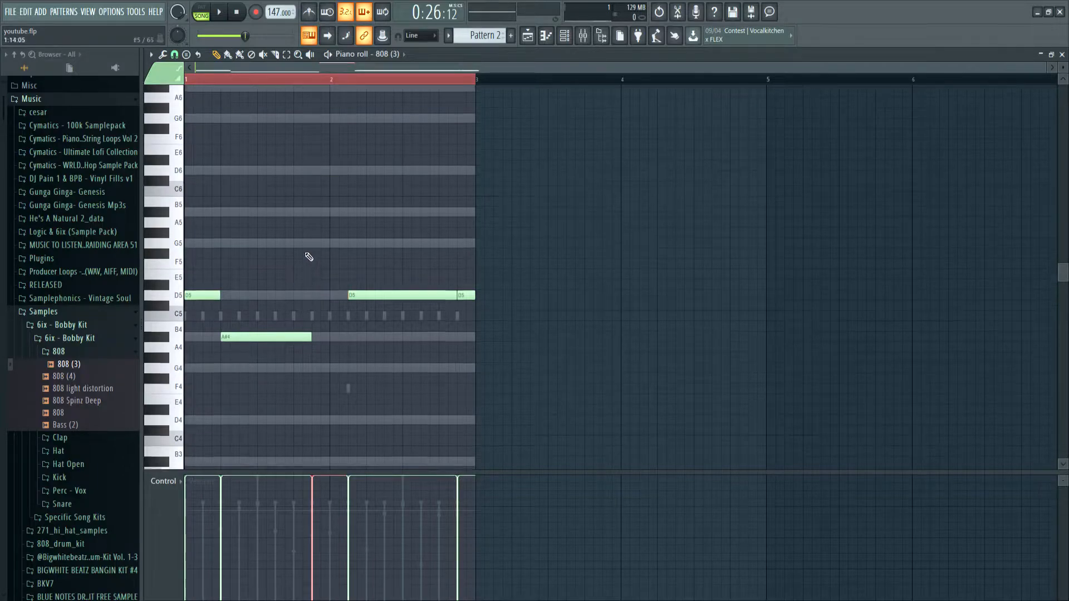
scroll(276, 178, up, 1)
key(ctrl+Down)
key(ctrl+Down)
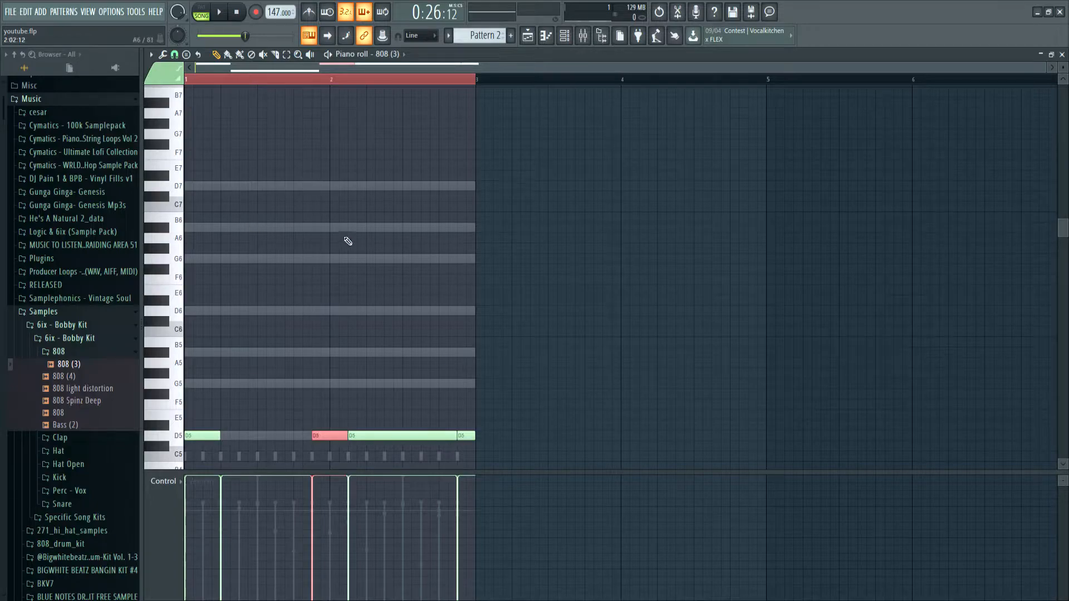
Add a two-step slide note on D7 at the start of the third 808 note and play the pattern.
scroll(311, 240, up, 3)
click(328, 186)
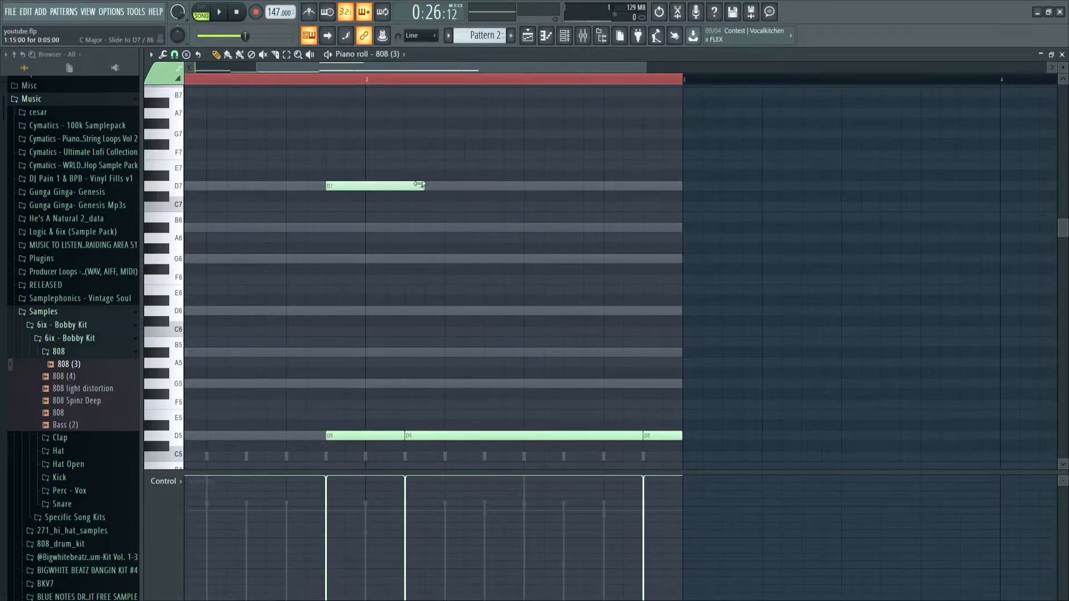
scroll(295, 312, down, 3)
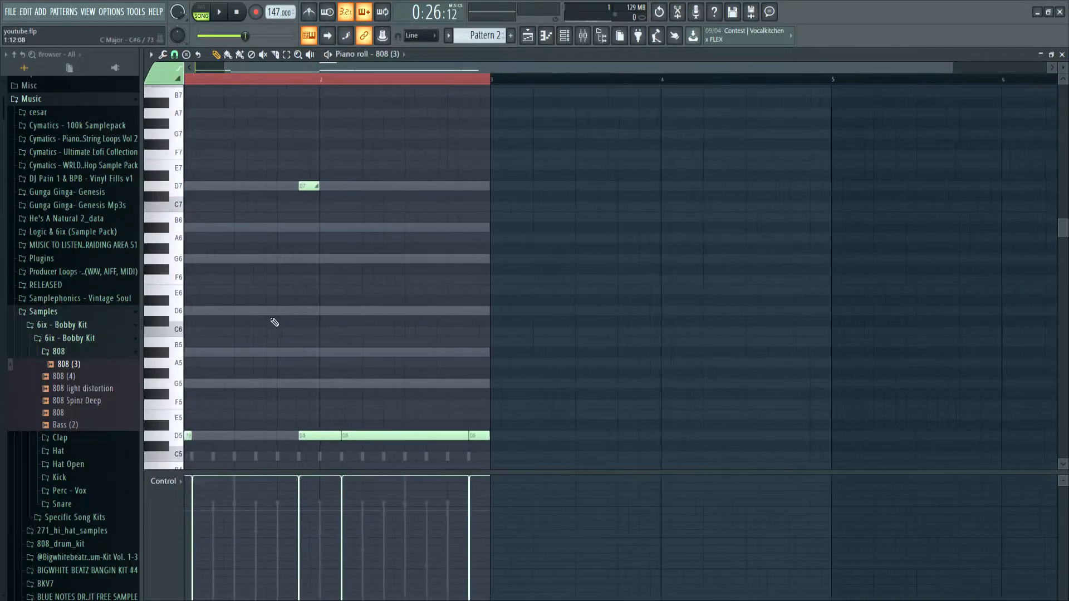
scroll(267, 262, down, 3)
key(space)
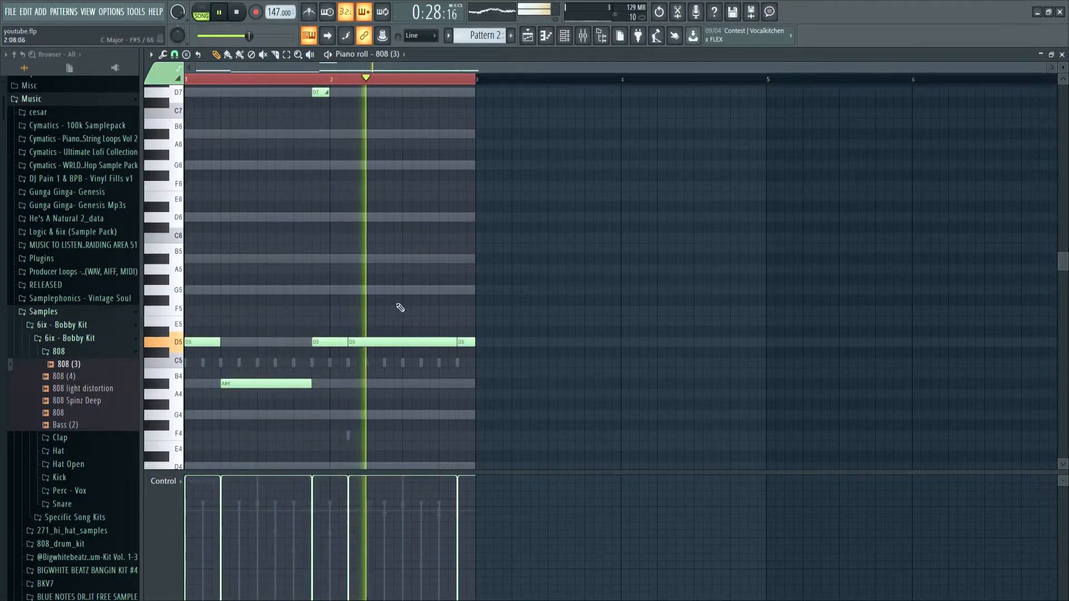
scroll(362, 273, up, 2)
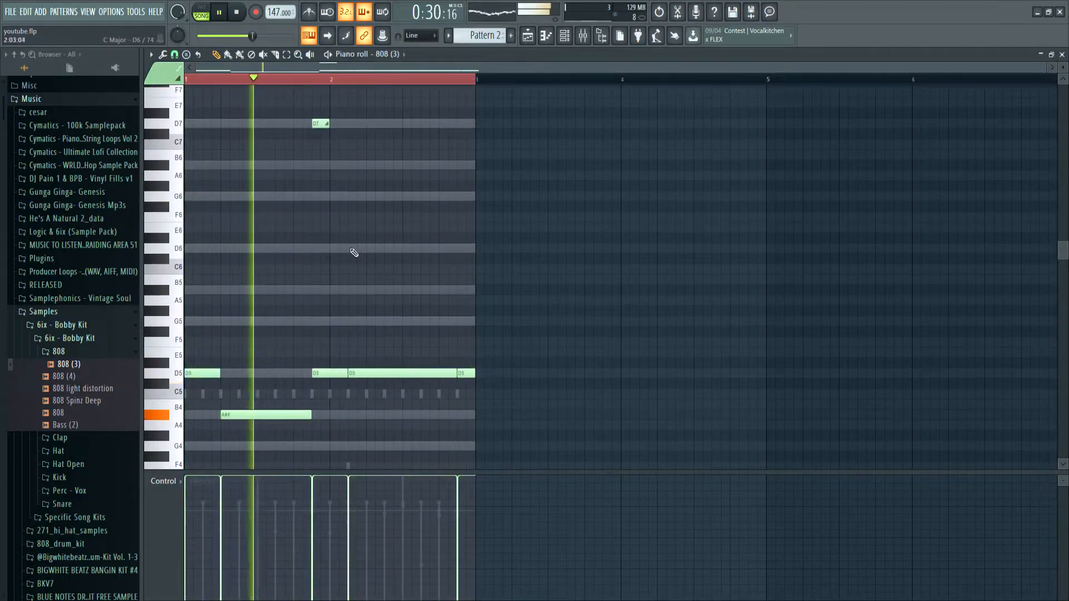
key(space)
Shorten the D7 slide note to one step and play the pattern to check the slide.
scroll(335, 136, up, 1)
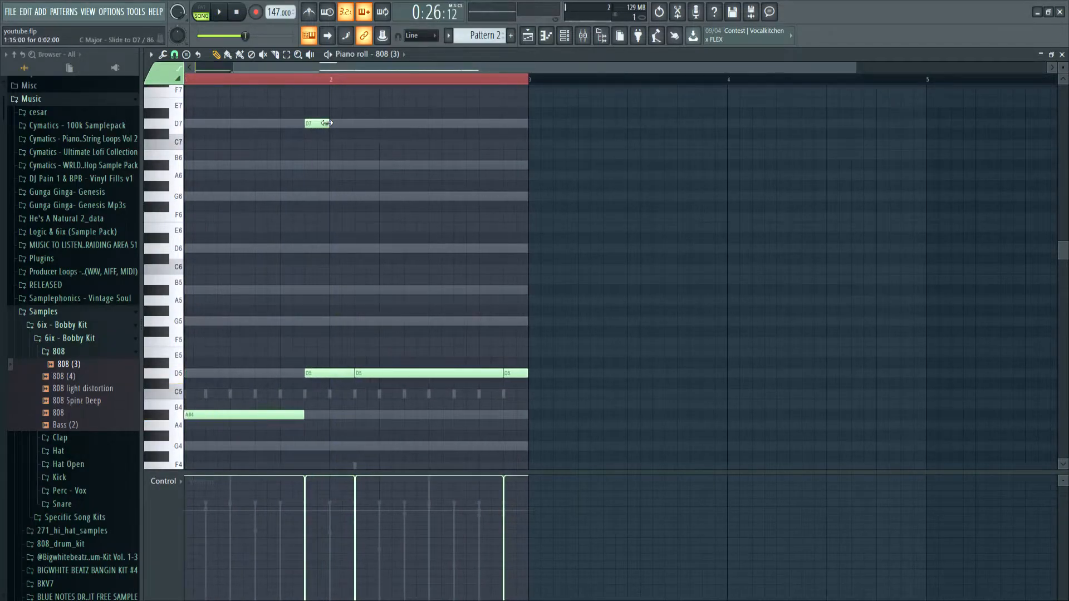
key(space)
scroll(409, 348, up, 2)
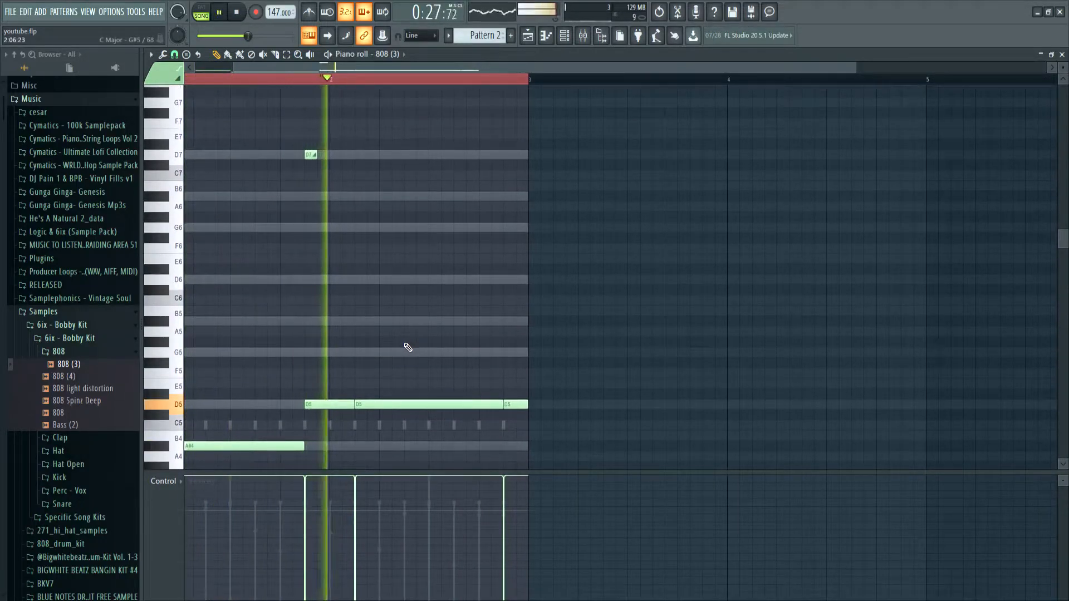
scroll(329, 282, up, 1)
scroll(328, 282, up, 1)
key(space)
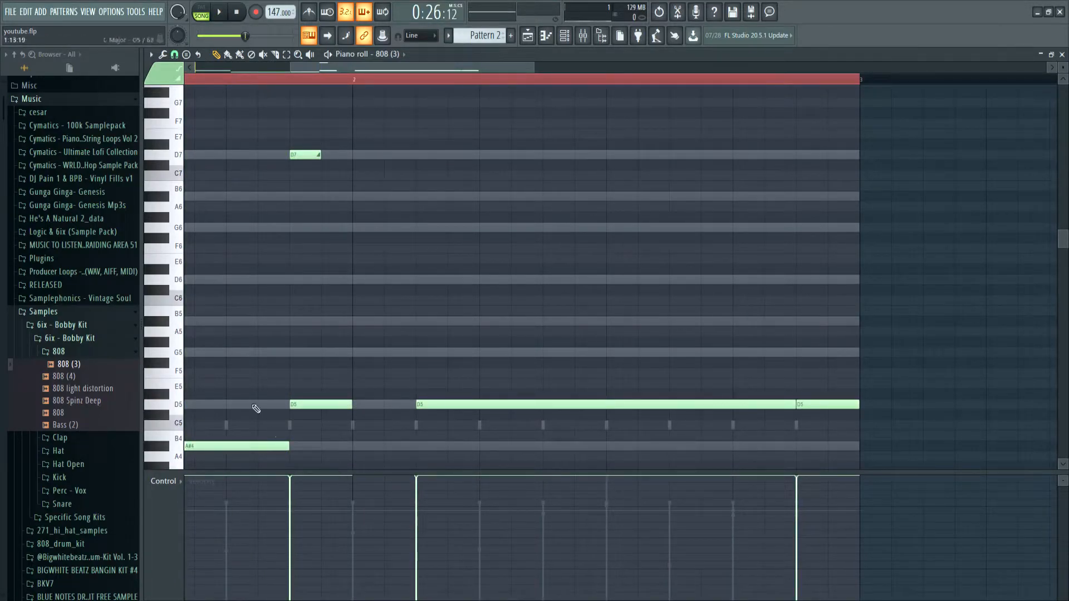
End the third 808 note at the start of bar 2 and fill the gap before the following note with a new D5 note.
mouse_move(352, 409)
mouse_down()
mouse_move(416, 407)
mouse_move(352, 396)
mouse_up()
click(355, 404)
mouse_move(390, 405)
mouse_down()
mouse_move(385, 417)
mouse_move(383, 402)
mouse_up()
click(388, 406)
right_click(389, 405)
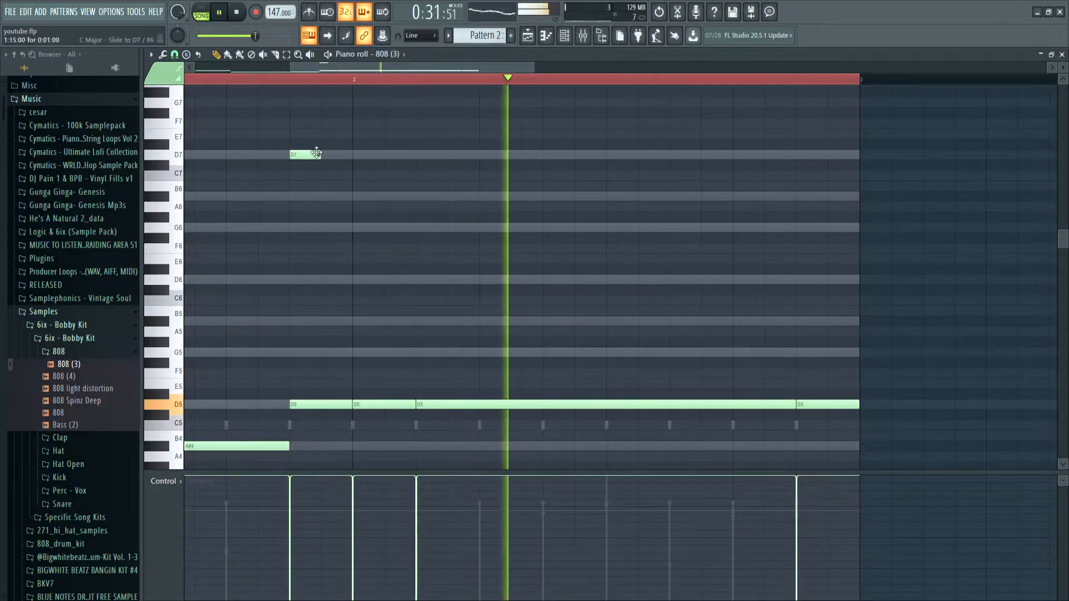
Try the D7 slide note at two steps long during playback, and return it to one step.
drag(326, 157, 337, 156)
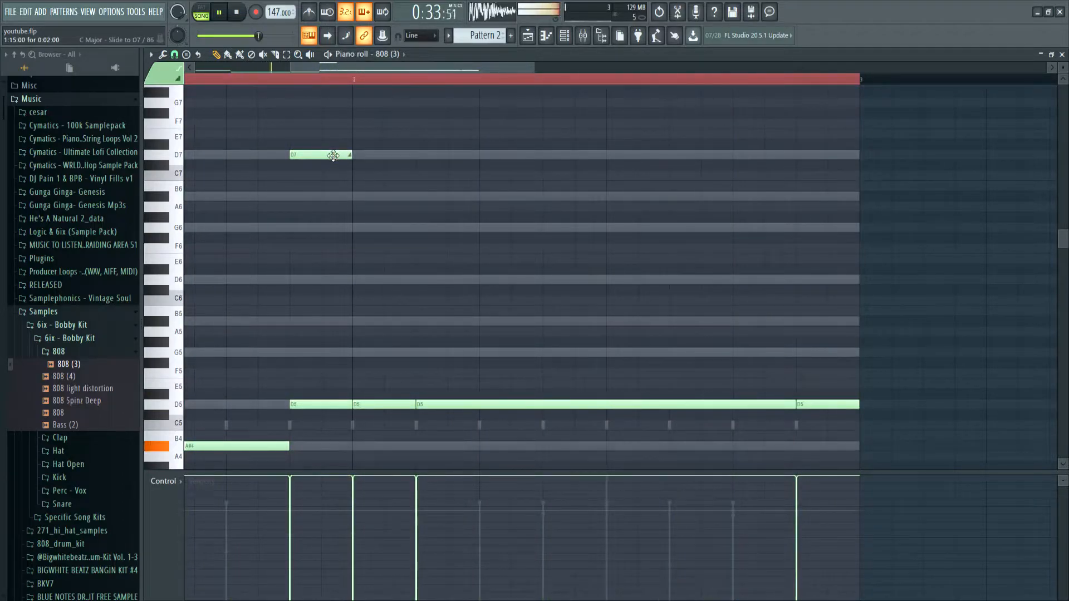
drag(351, 157, 314, 156)
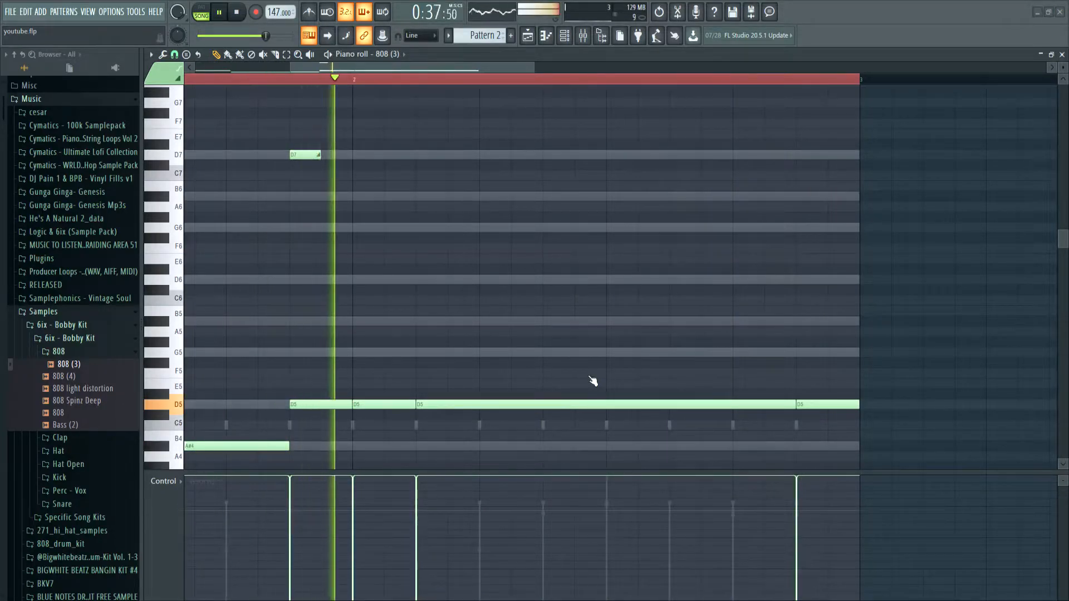
Move the D7 slide note to the start of bar 2 and check the 808 pattern during playback.
drag(295, 156, 344, 160)
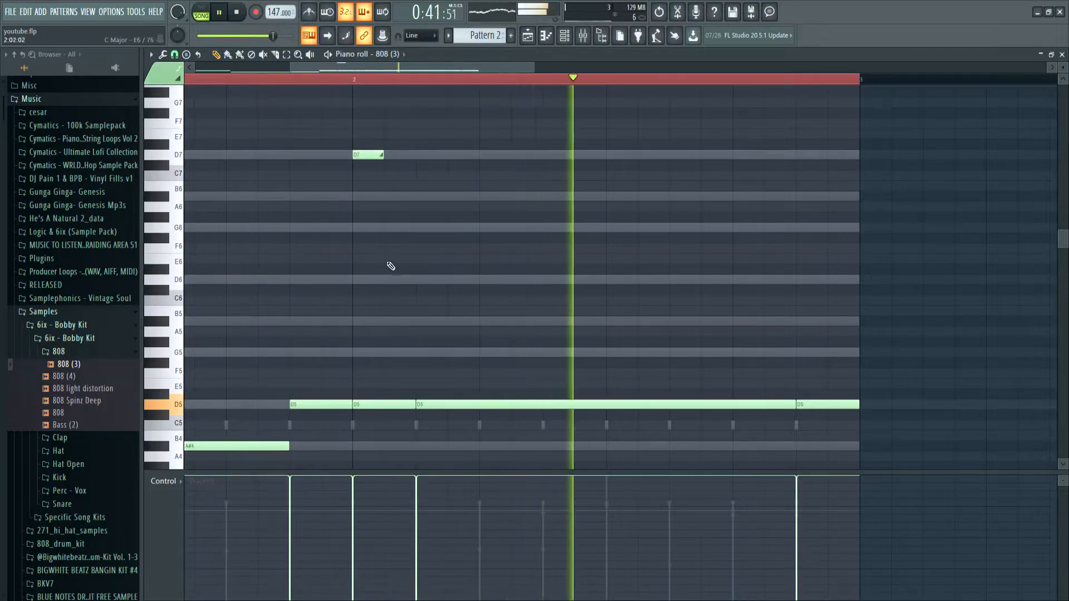
scroll(398, 245, down, 3)
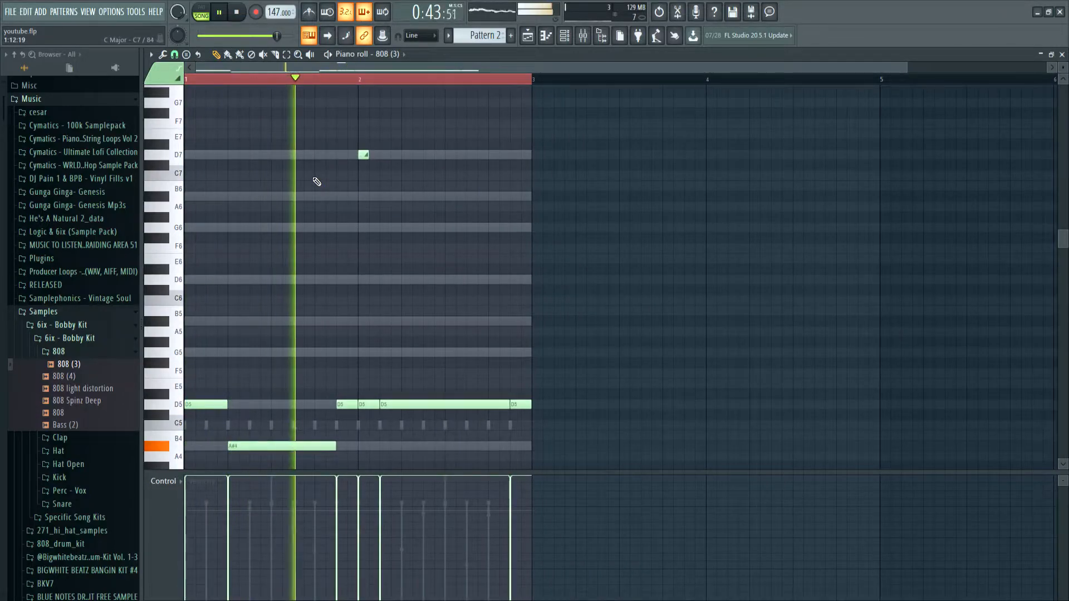
scroll(305, 166, up, 3)
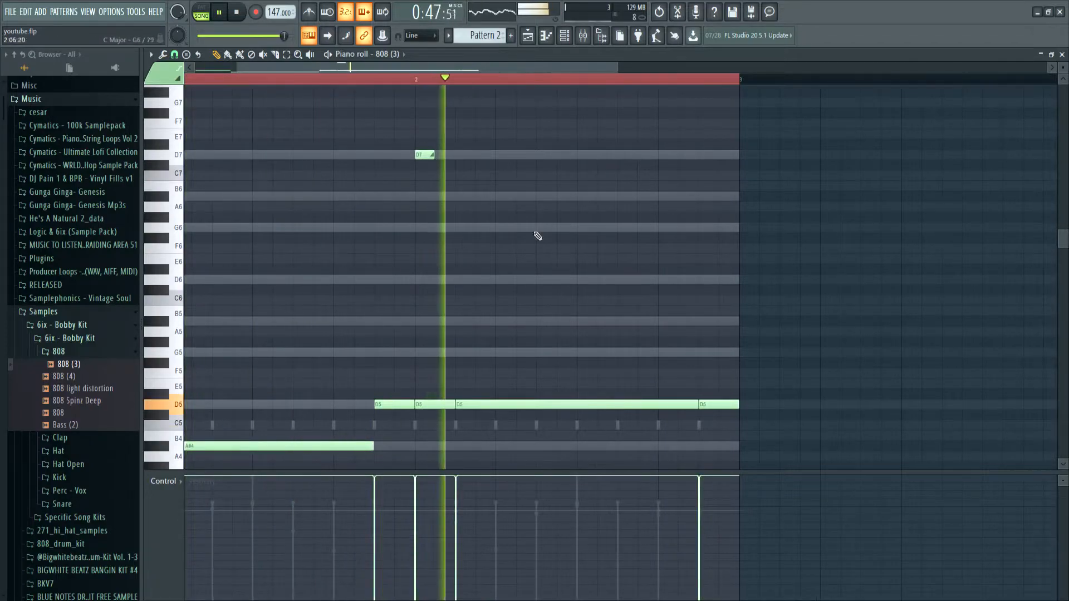
scroll(494, 300, down, 2)
scroll(494, 300, down, 5)
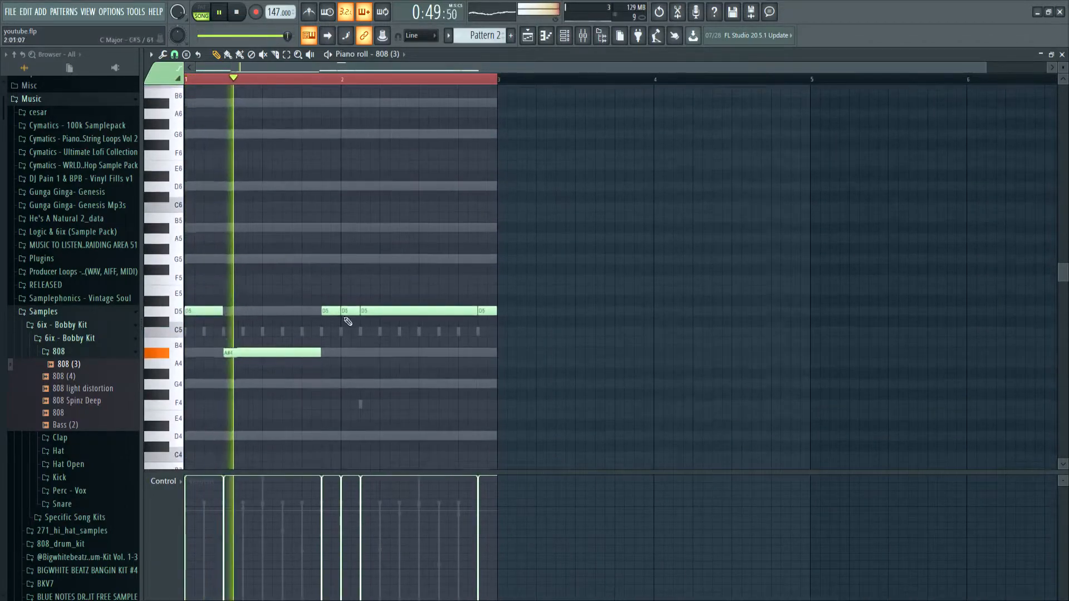
scroll(368, 339, down, 3)
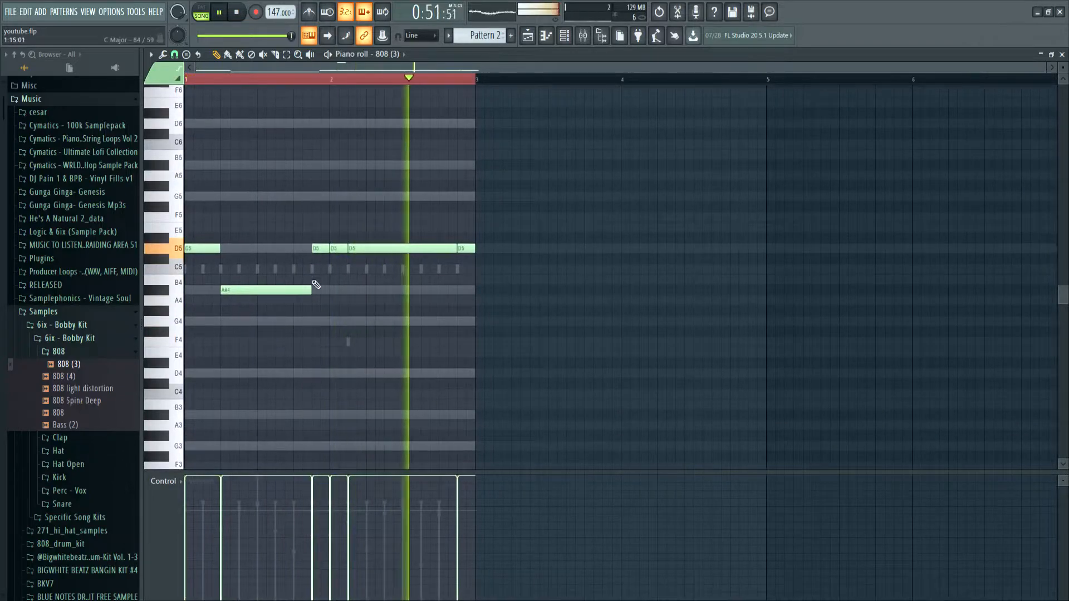
scroll(334, 306, up, 4)
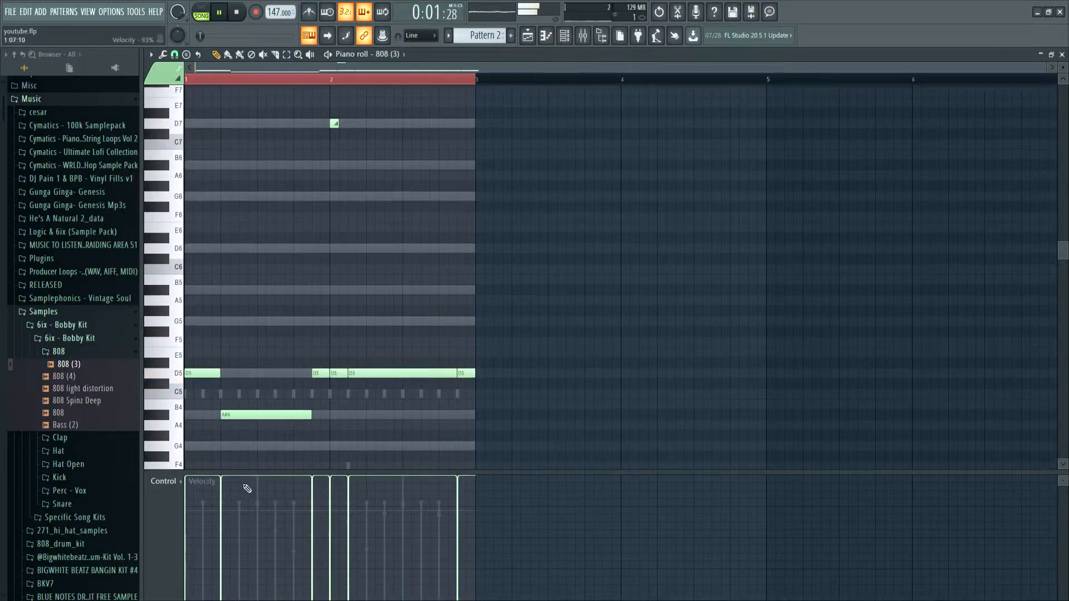
Remove all Pattern 2 clips from Track 2 in the playlist.
click(565, 35)
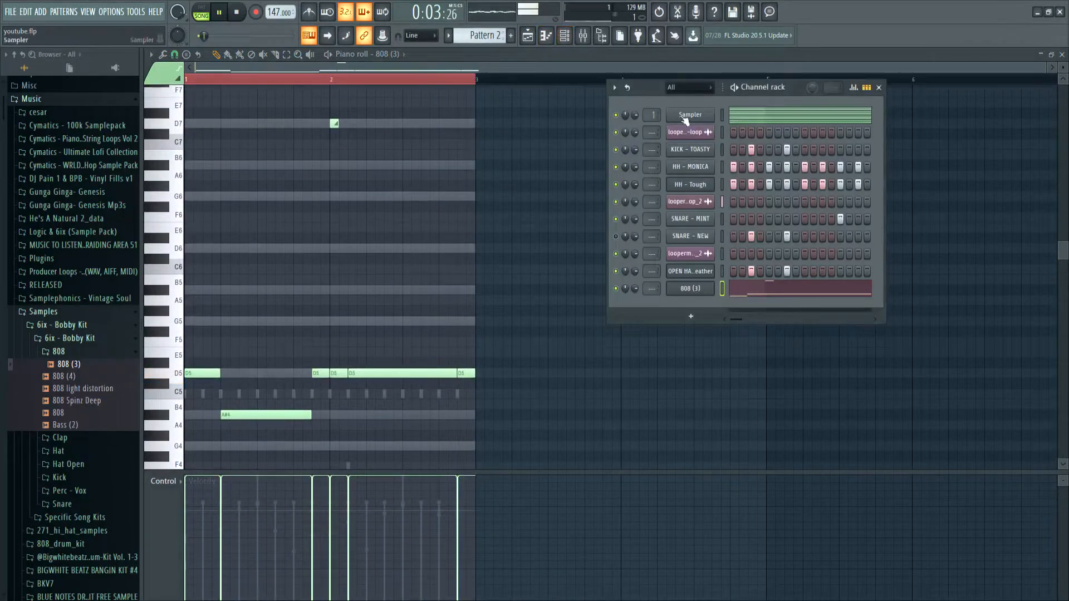
click(528, 36)
click(528, 36)
click(528, 36)
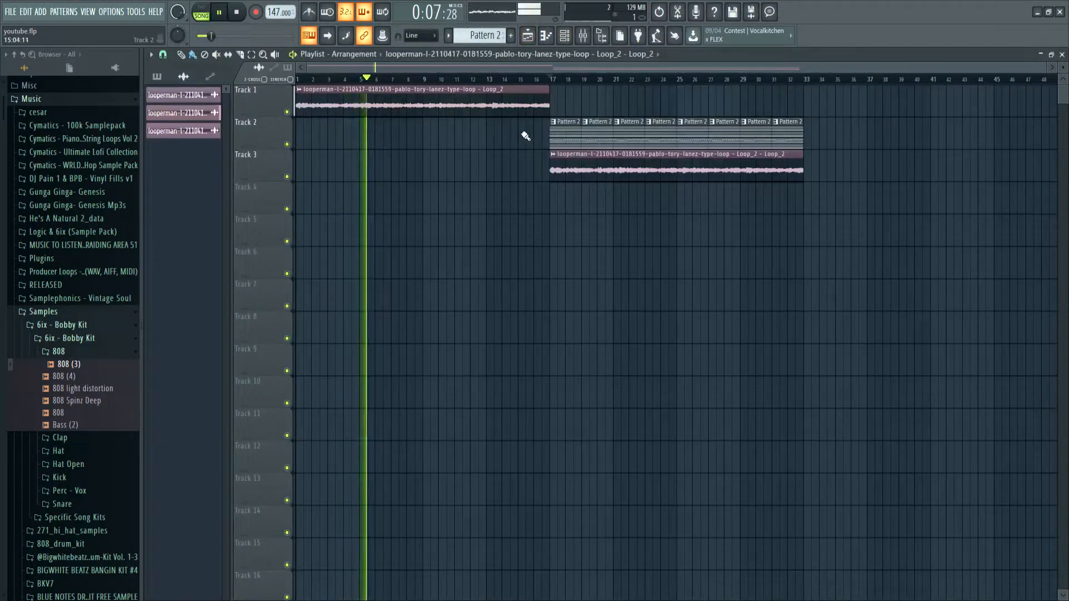
drag(522, 134, 786, 134)
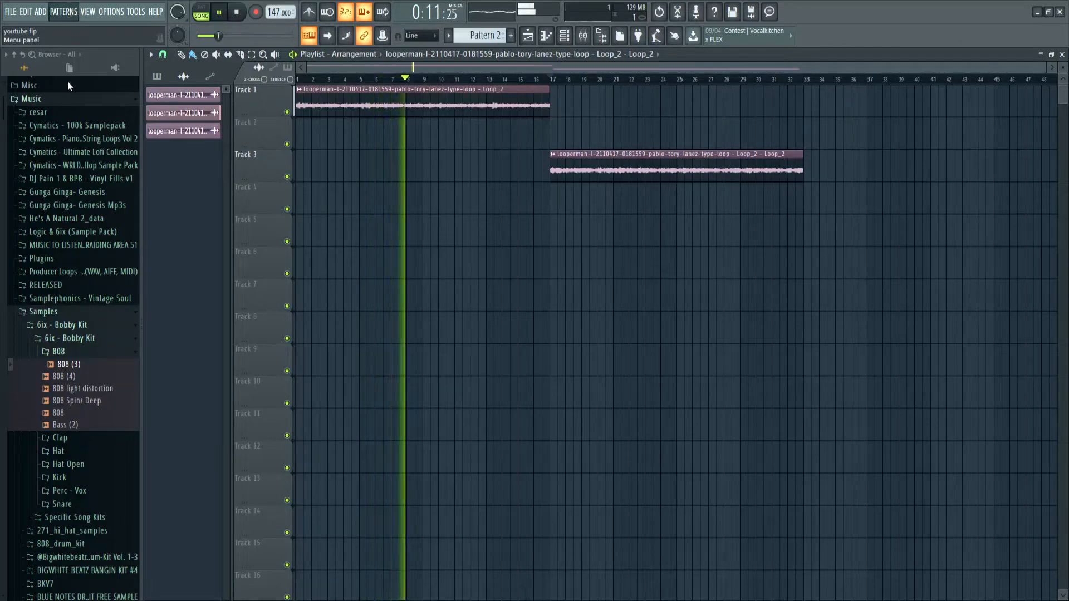
Split Pattern 2 by channel and place the kick, hat, snare, open hat and 808 patterns at bar 17 on Tracks 4 to 10.
key(F7)
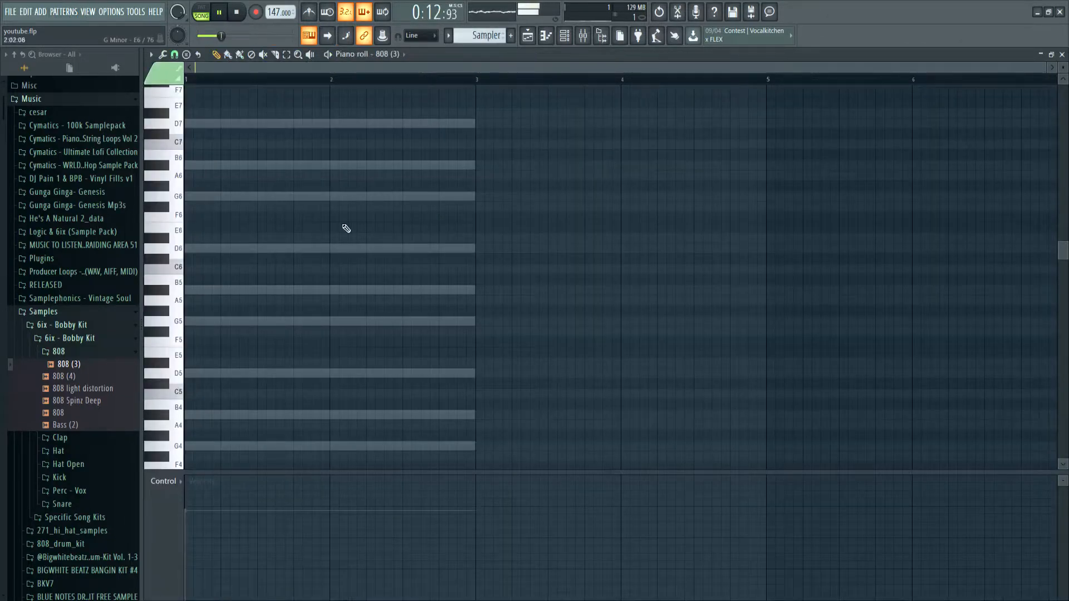
key(F5)
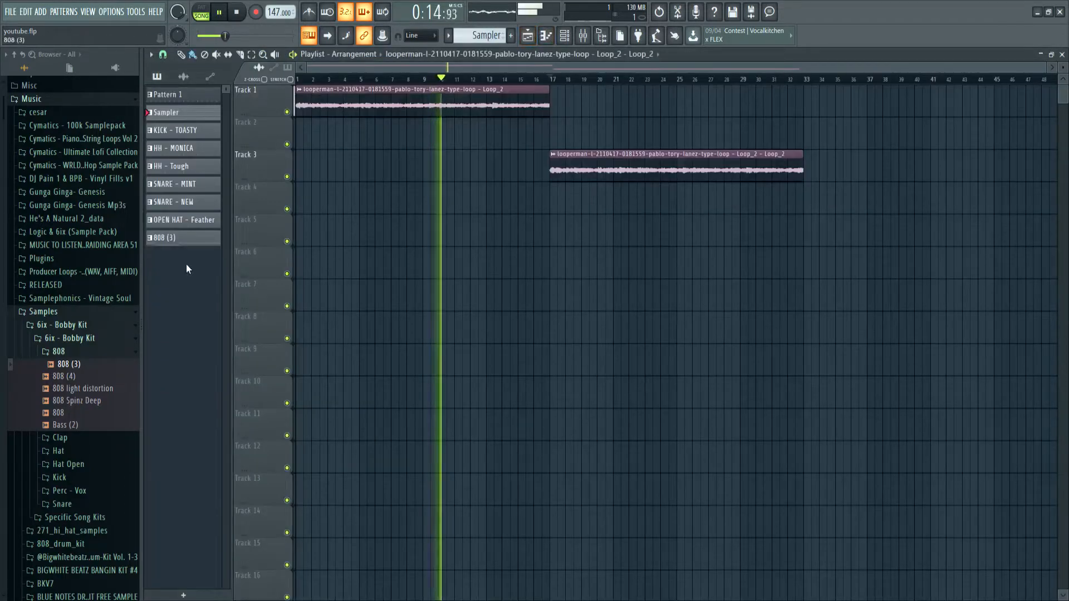
click(171, 130)
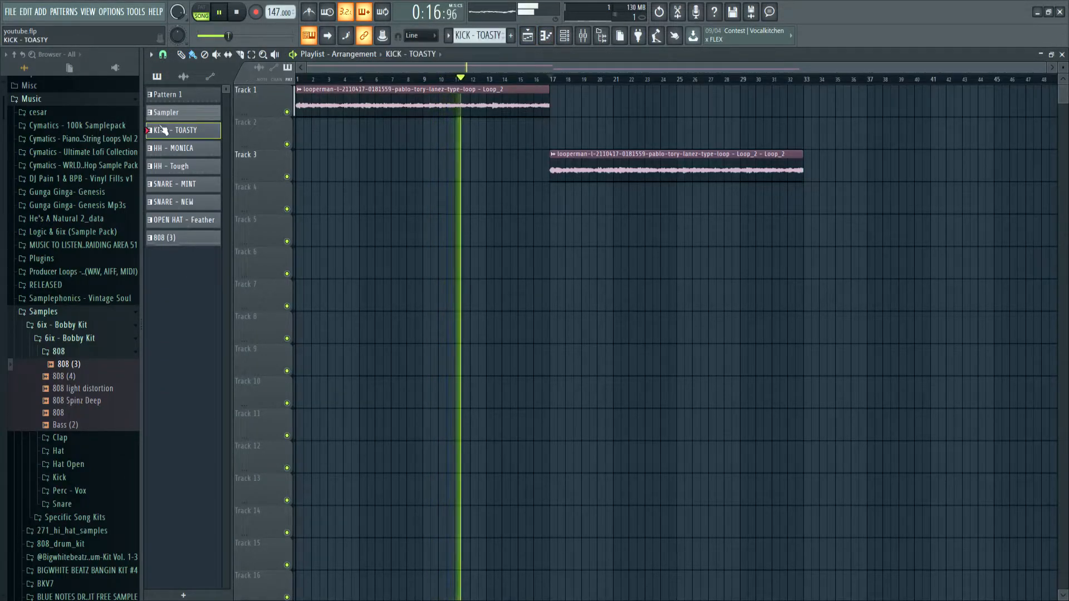
click(186, 239)
drag(180, 240, 556, 205)
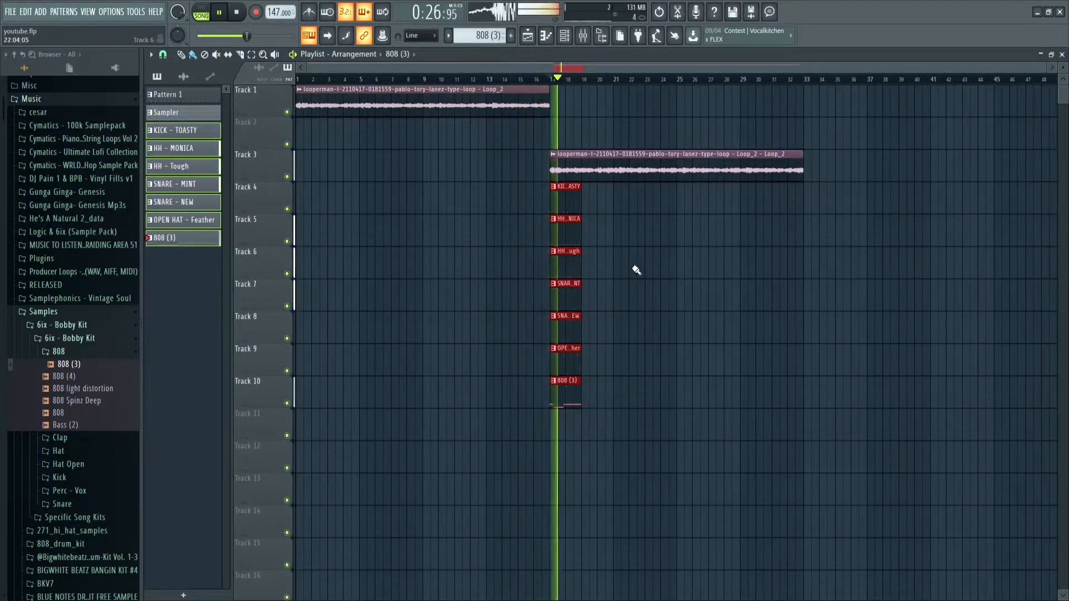
Repeat the drum and 808 clips on Tracks 4 to 10 up to bar 33 and save the project as youtube_2.flp.
key(ctrl+b)
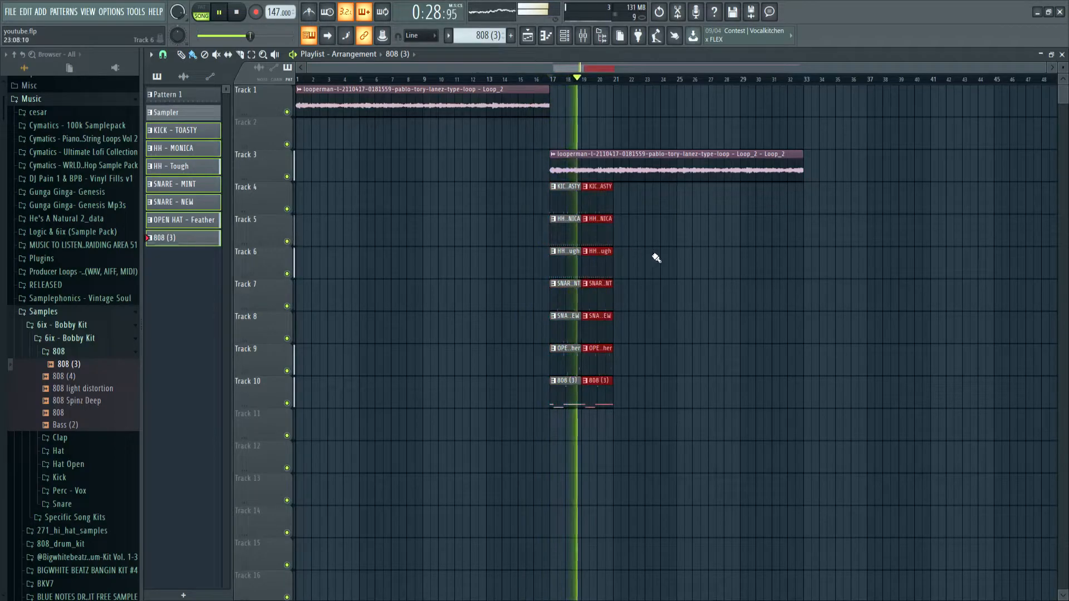
key(ctrl+b)
key(ctrl+b)
key(ctrl+b)
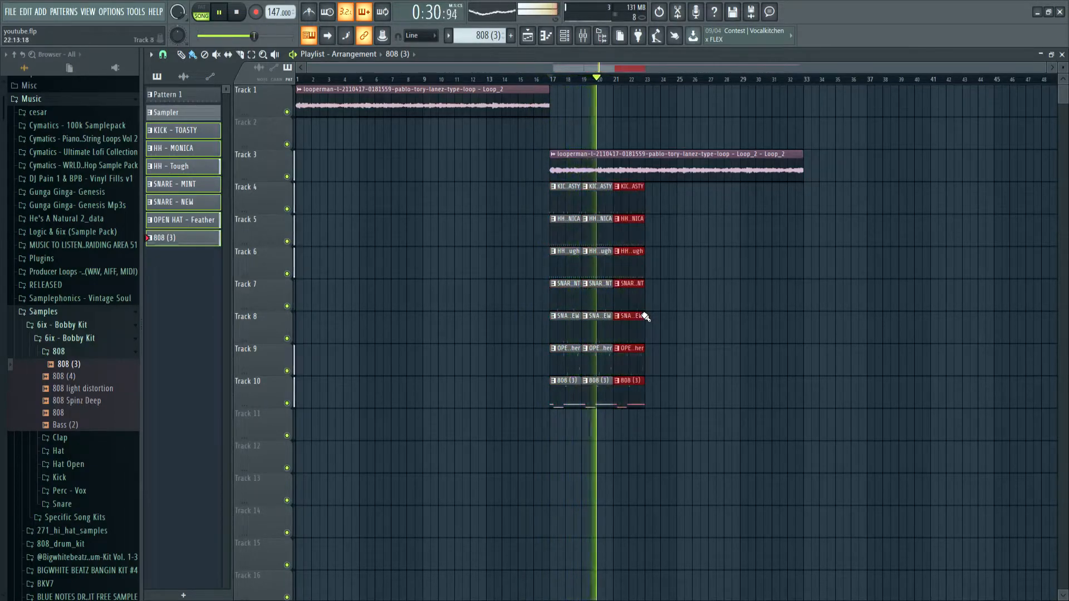
key(ctrl+b)
key(ctrl+b)
key(ctrl+b)
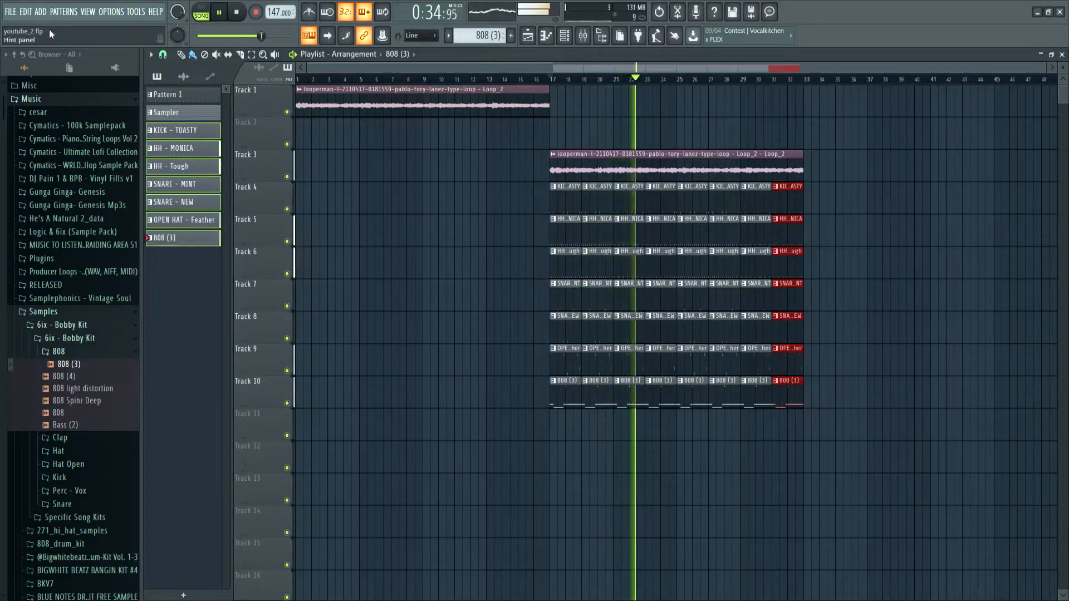
Stop playback, move the playhead to bar 17 and select the playlist range from bar 17 to bar 33.
key(space)
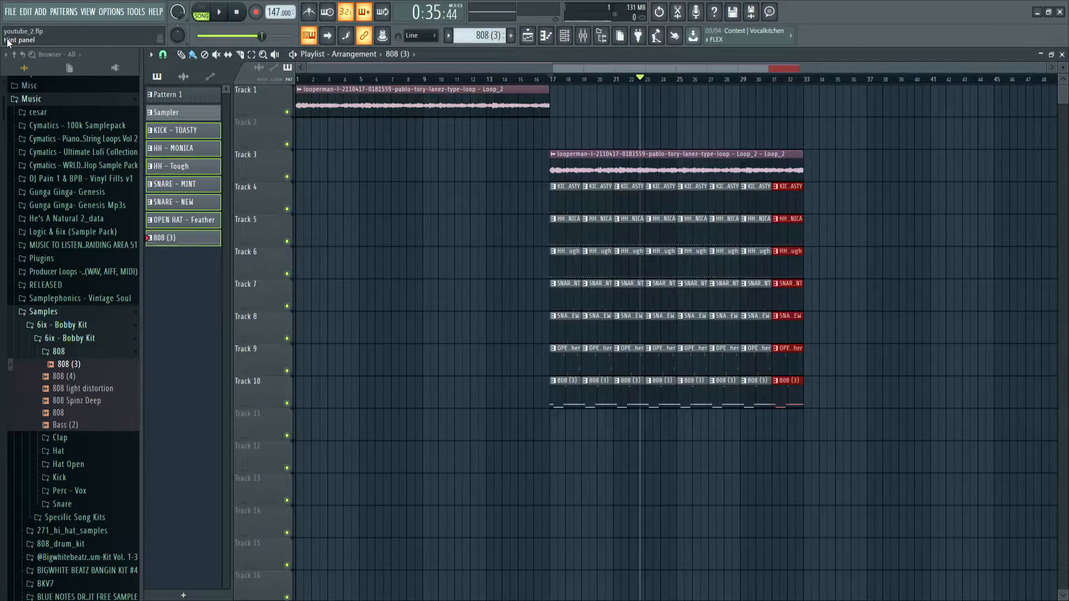
click(680, 80)
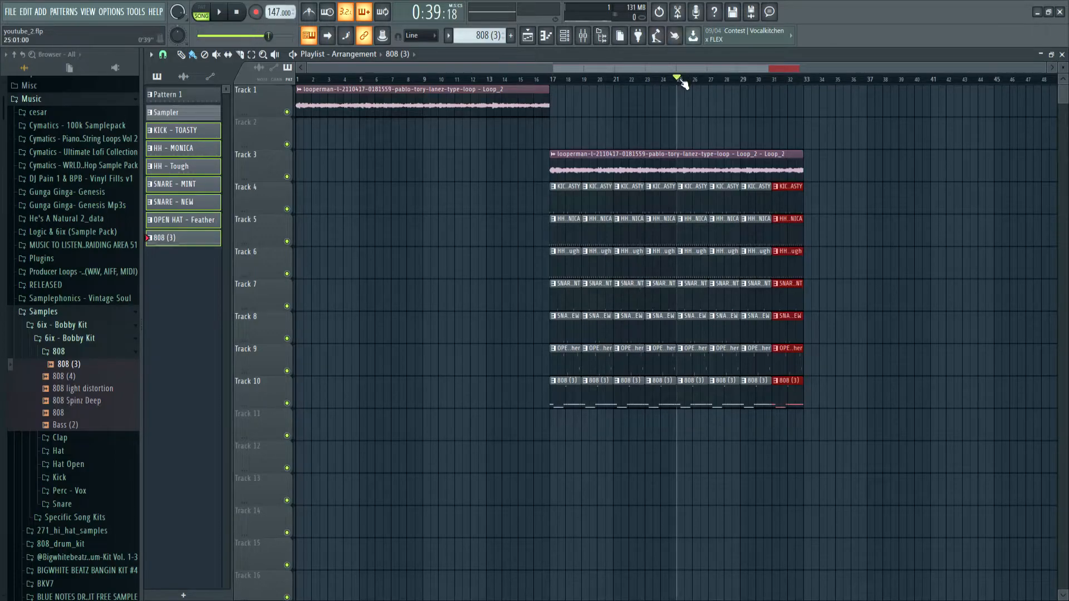
drag(680, 80, 557, 79)
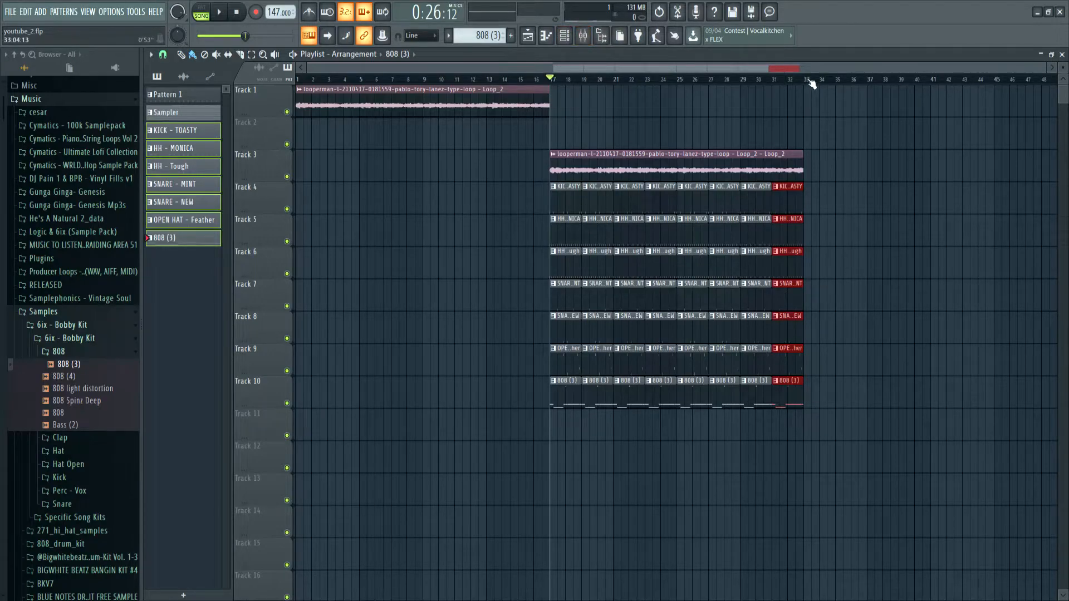
drag(806, 77, 550, 79)
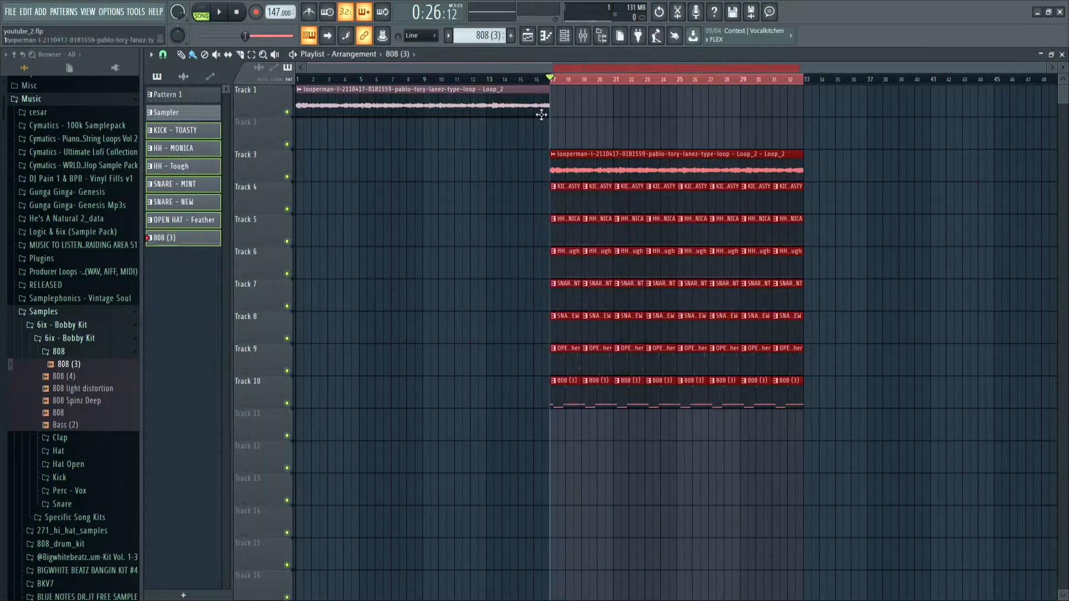
Route KICK, HH - MONICA, HH - Tough, the second melody loop, SNARE - MINT, the third loop, OPEN HAT and 808 to mixer tracks 1 to 8.
key(F6)
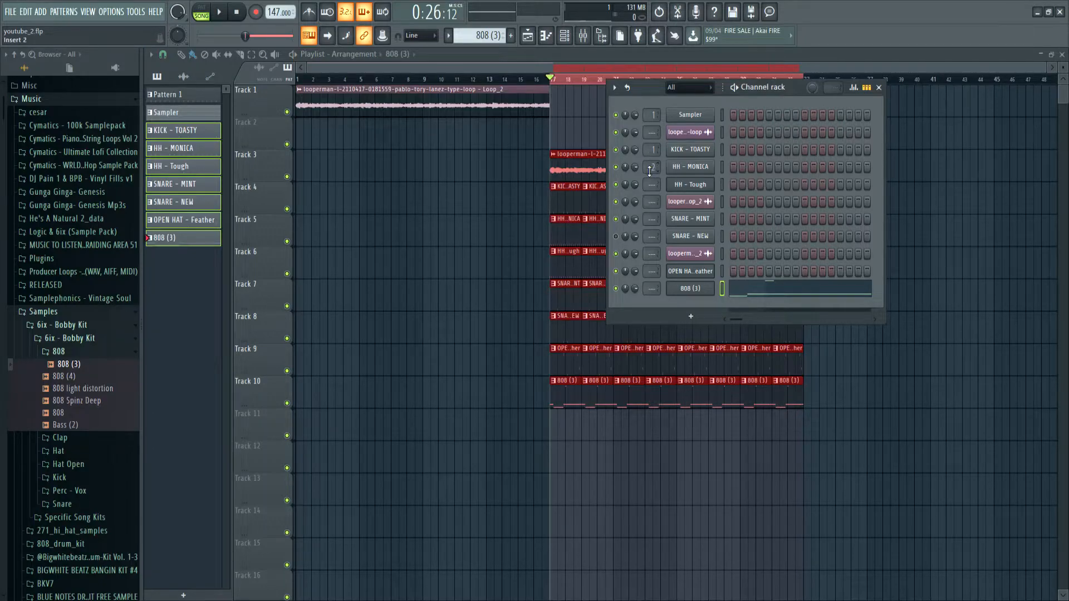
scroll(655, 184, up, 2)
click(689, 201)
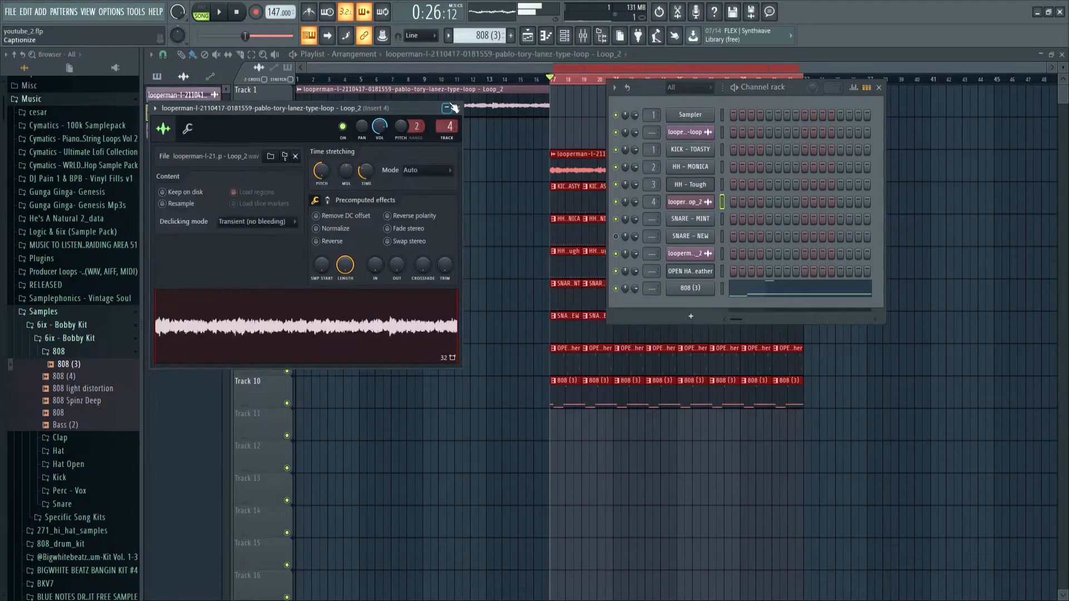
click(696, 204)
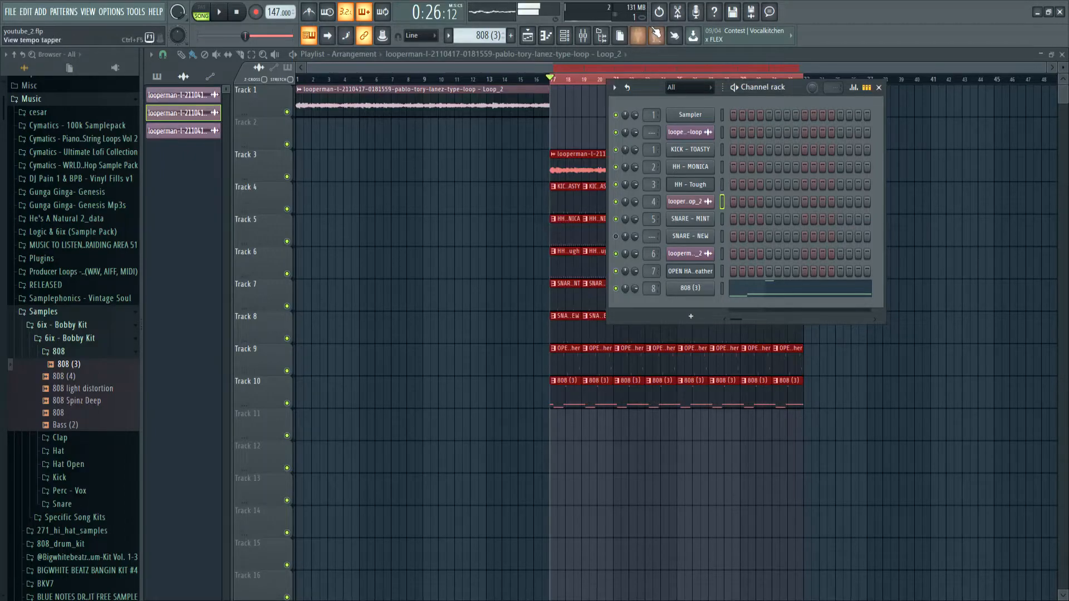
click(583, 37)
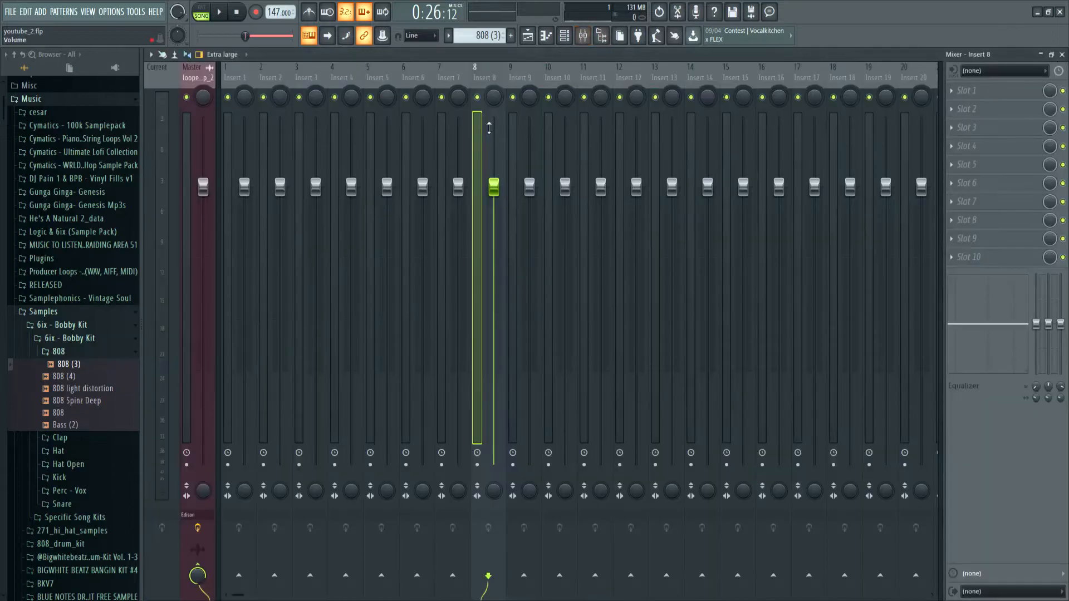
click(564, 37)
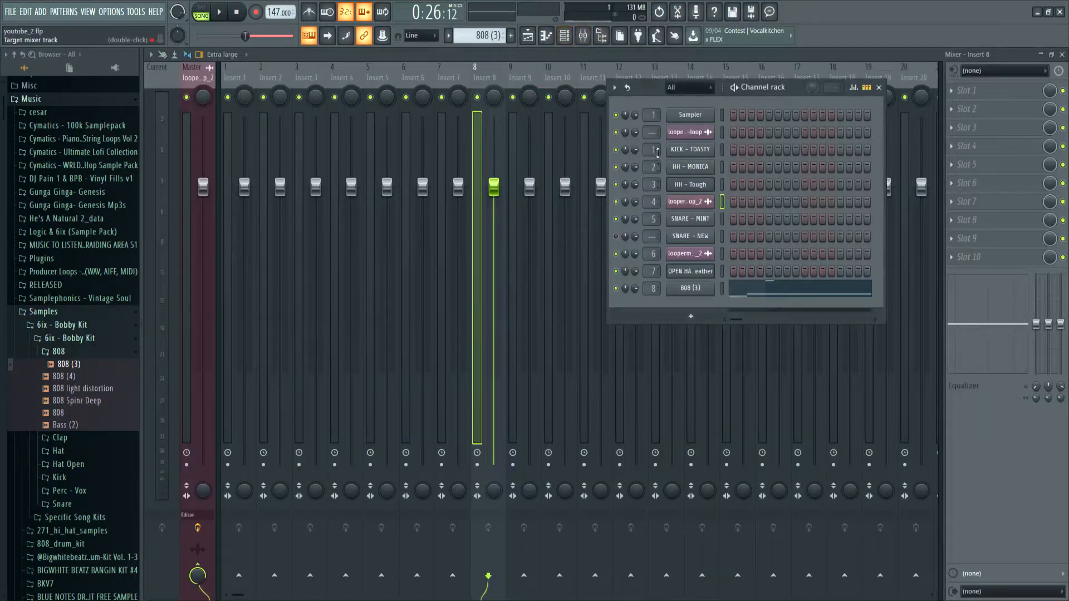
Load Fruity Parametric EQ 2 on mixer Insert 4 and give bands 1 and 7 steeper filter slopes.
click(332, 133)
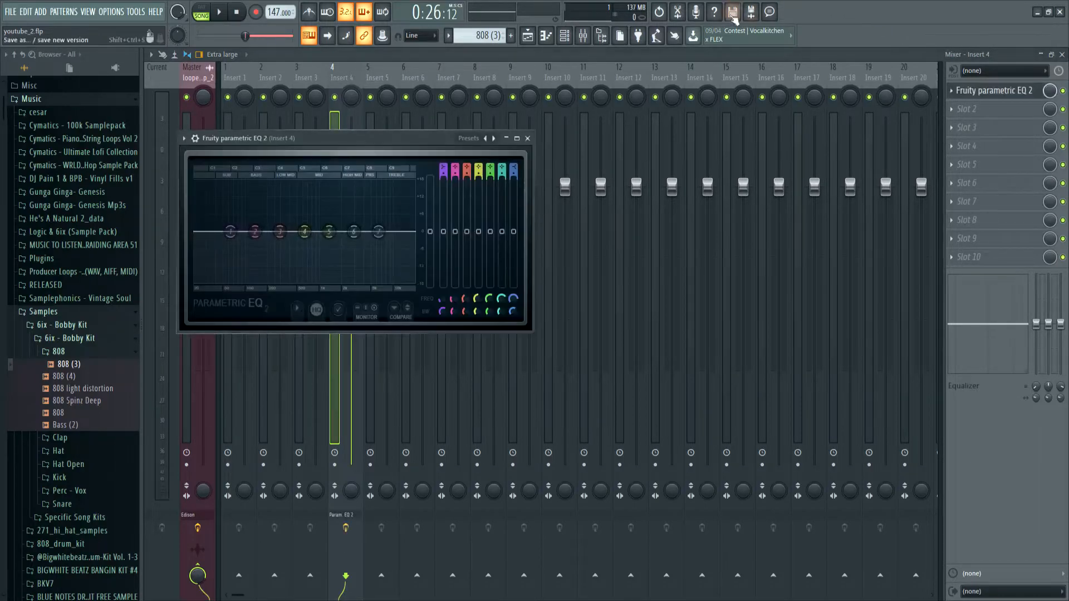
click(443, 173)
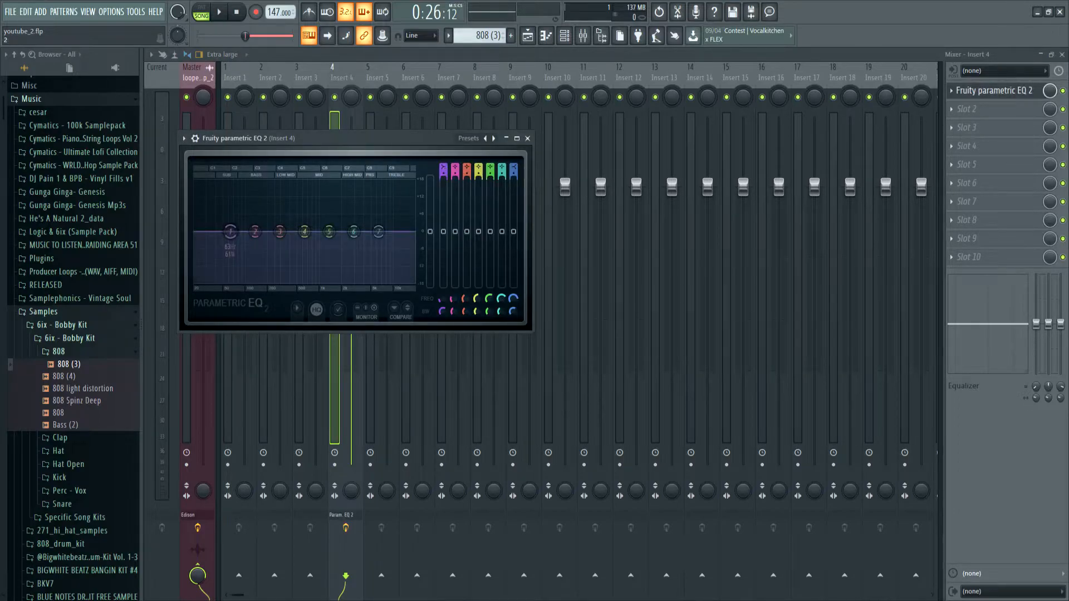
click(513, 172)
Play the selected section briefly, move the playhead back to the song start and return to the mixer.
click(220, 12)
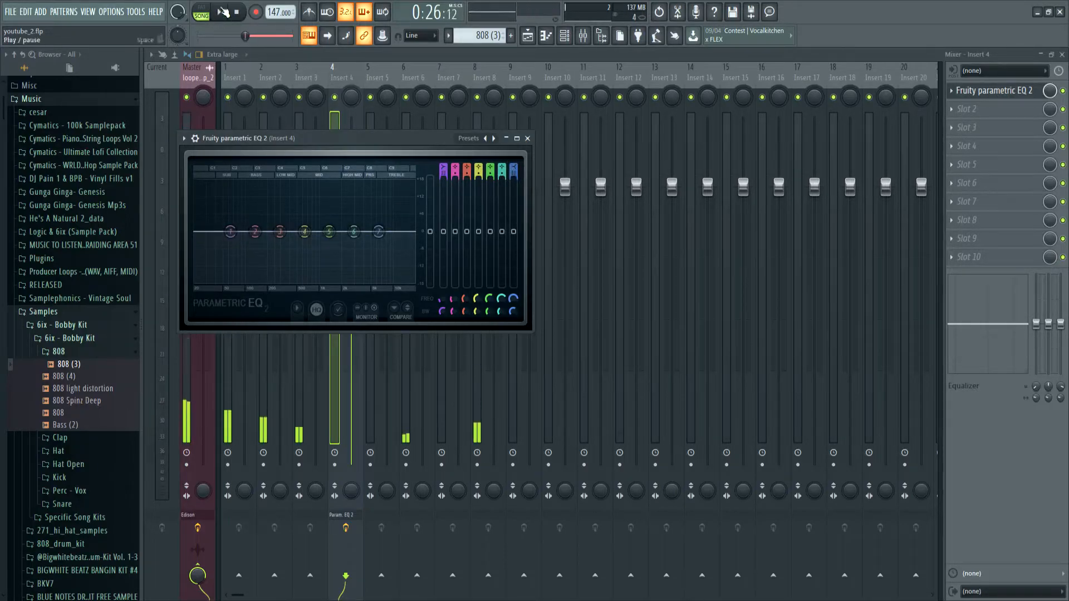
key(space)
click(528, 35)
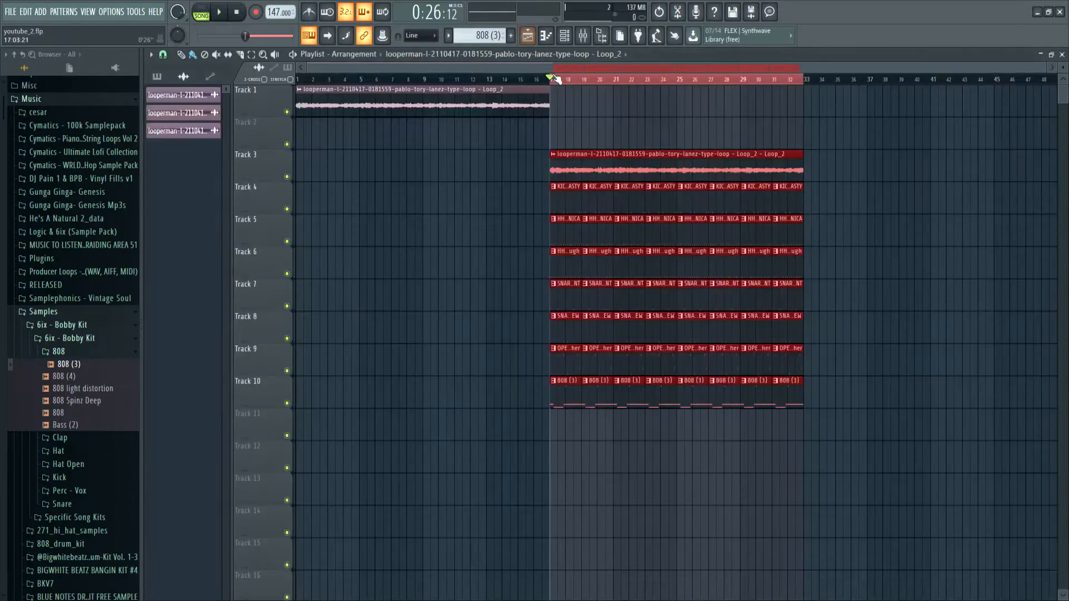
click(585, 36)
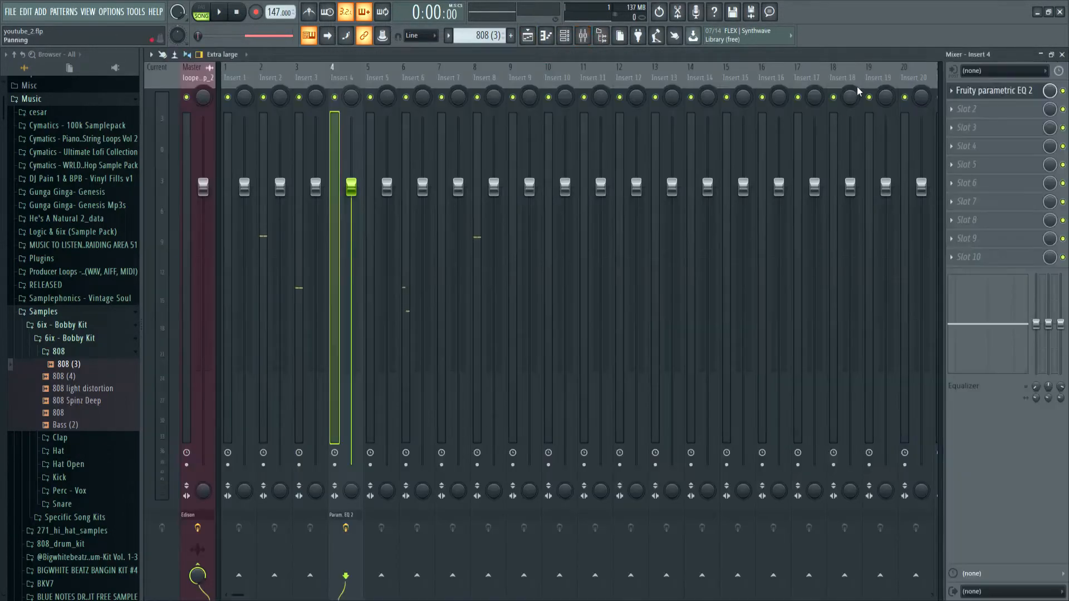
Reopen the Insert 4 equalizer and lower bands 1 and 7 to -18 dB while the melody loop plays.
click(1000, 97)
drag(318, 138, 790, 83)
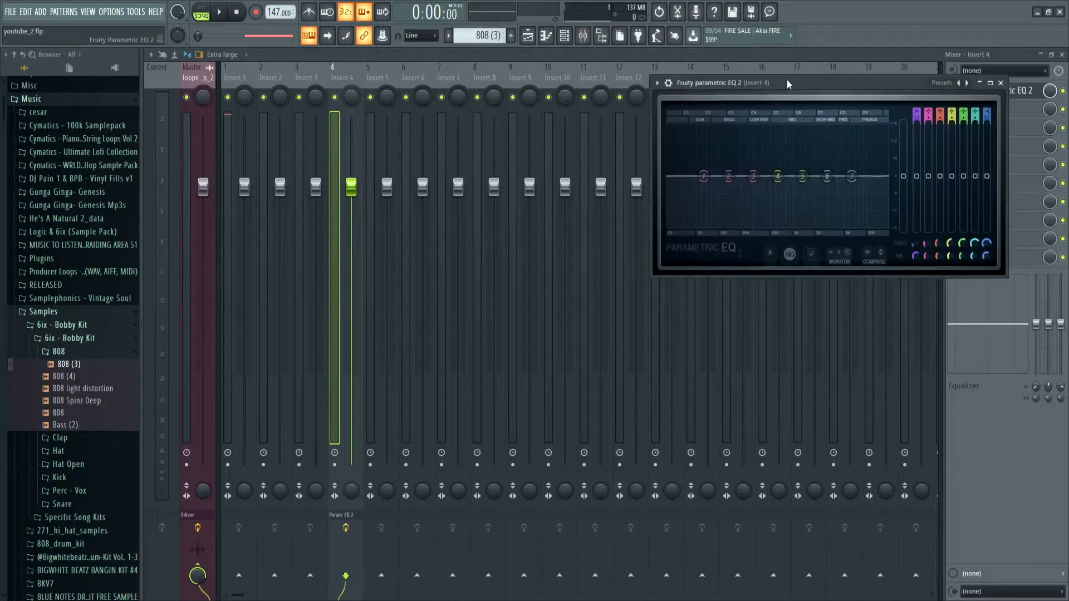
key(space)
drag(703, 198, 704, 234)
drag(852, 177, 847, 227)
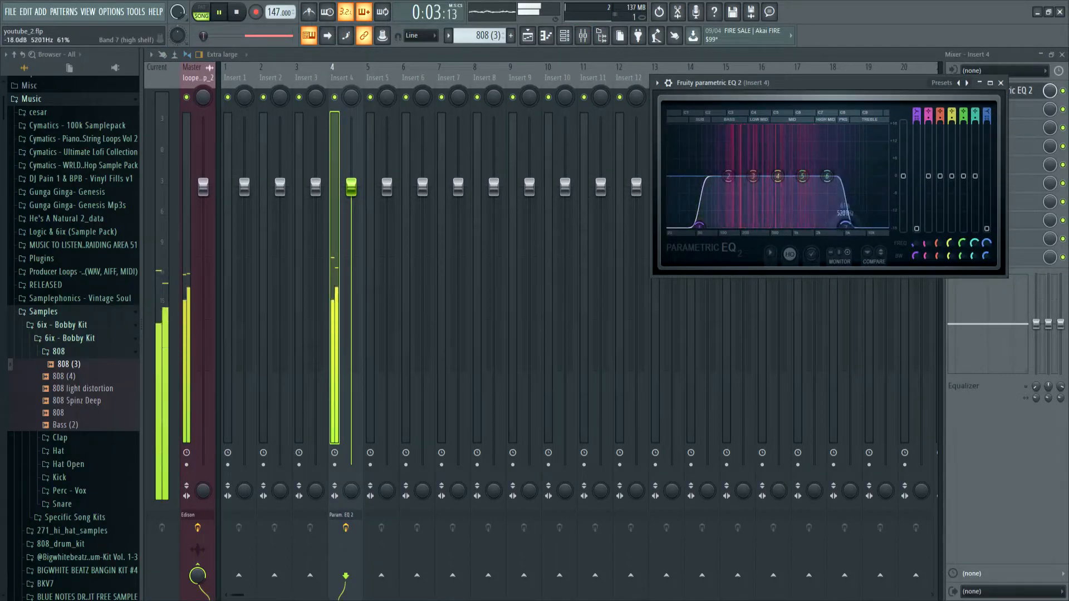
key(space)
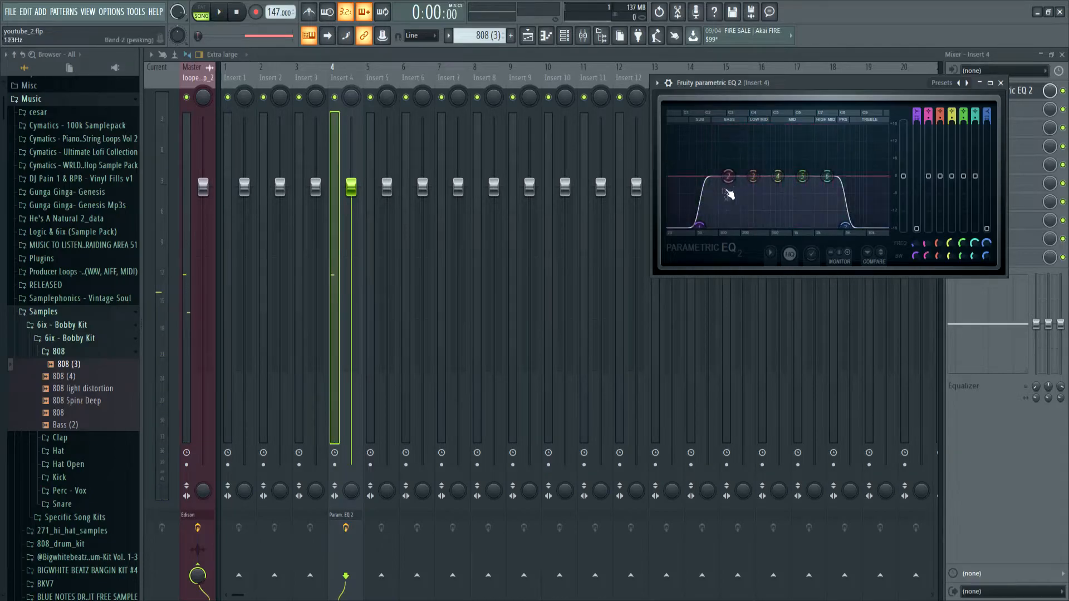
Raise band 1 of the melody EQ to 67 Hz and band 7 to about 10 kHz during playback.
key(space)
drag(700, 225, 705, 225)
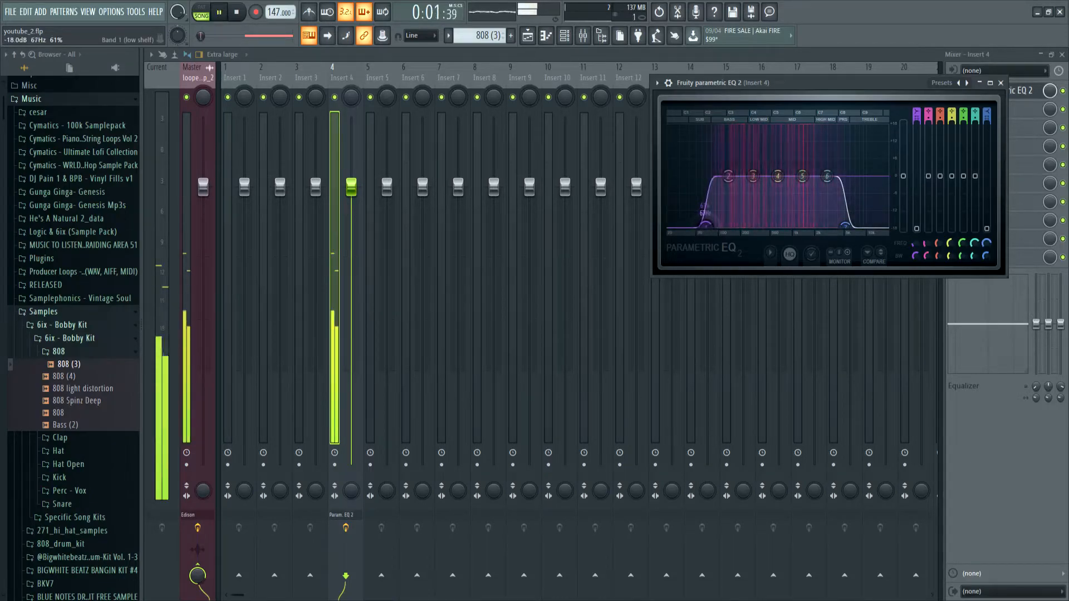
drag(845, 225, 865, 225)
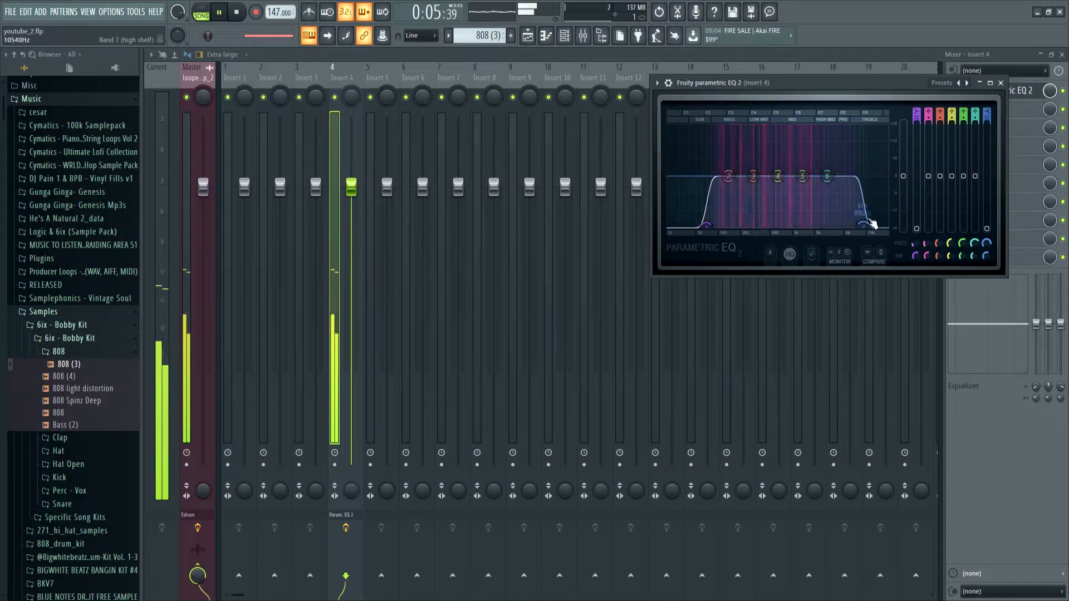
Close the melody EQ and use the playlist's melody clips to find the mixer insert of the Track 3 loop.
click(1000, 83)
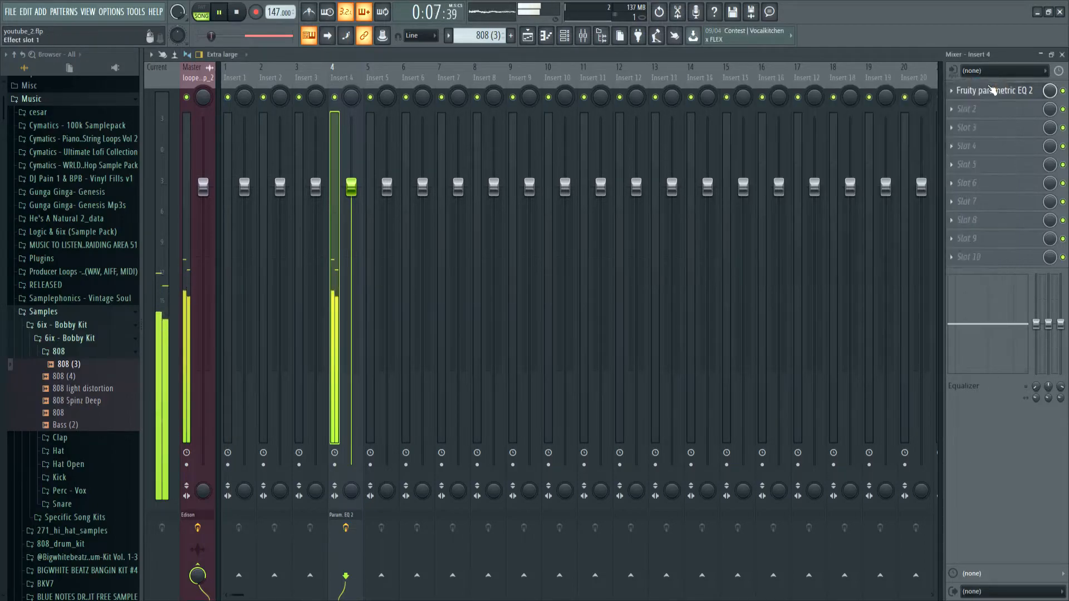
click(527, 35)
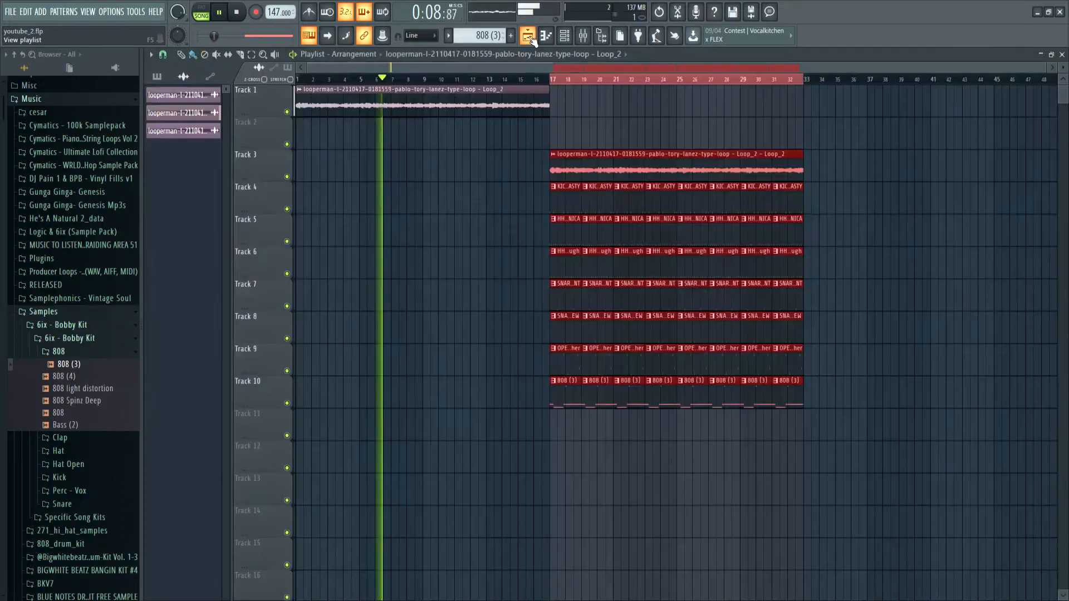
double_click(573, 173)
double_click(493, 171)
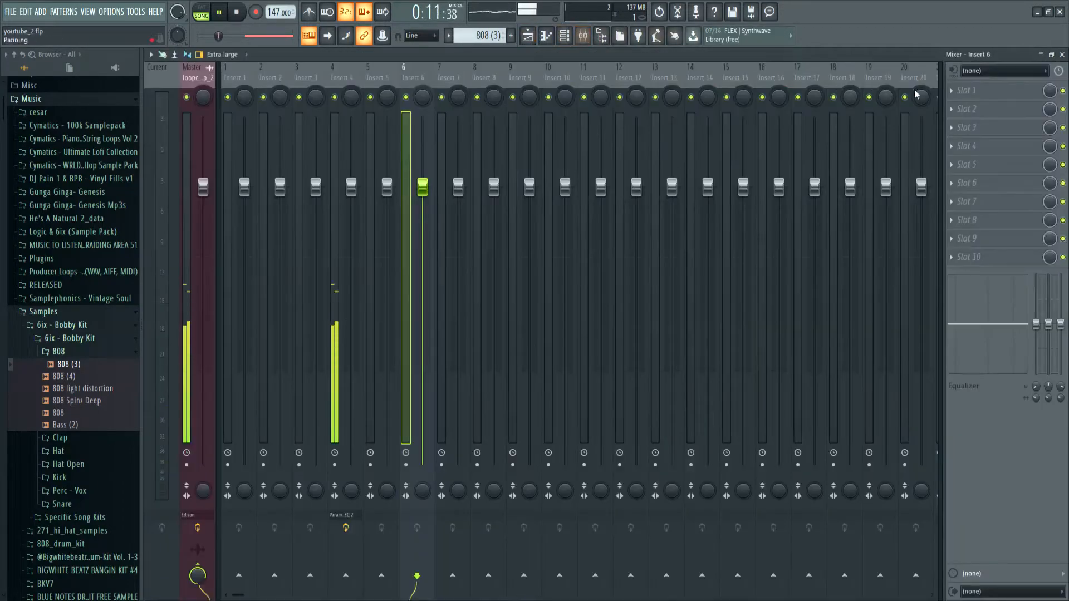
Stop playback and copy Fruity Parametric EQ 2 from mixer Insert 4 to Insert 6.
key(space)
click(336, 146)
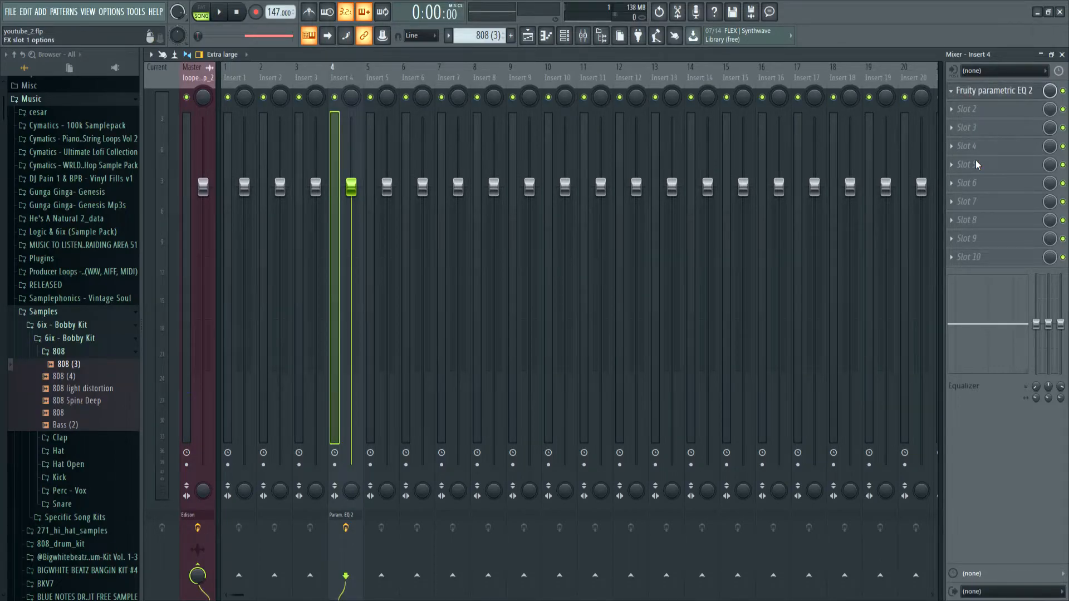
drag(977, 155, 495, 215)
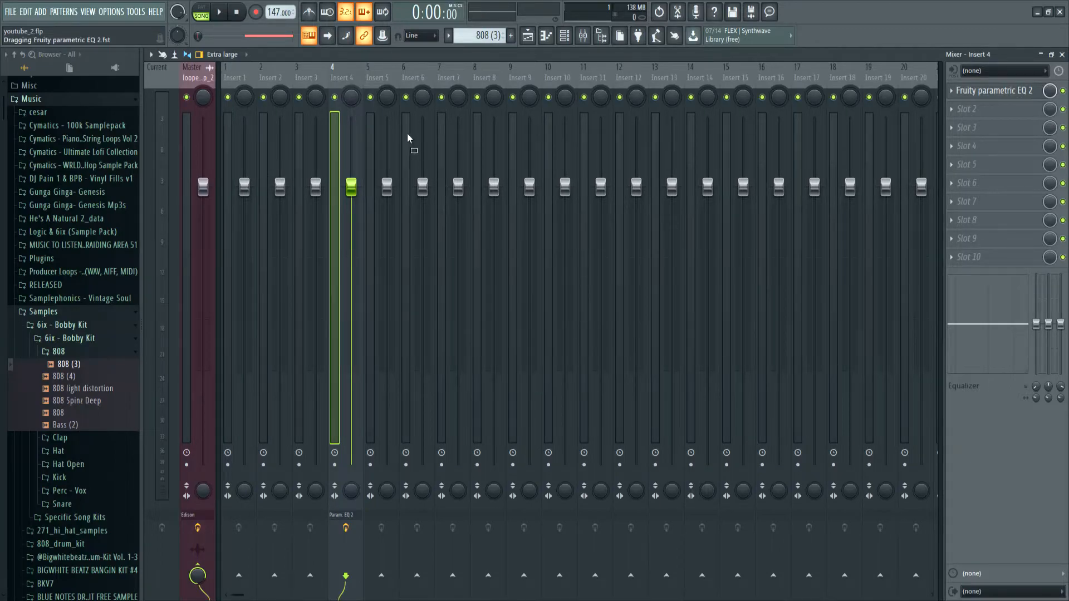
drag(404, 135, 406, 136)
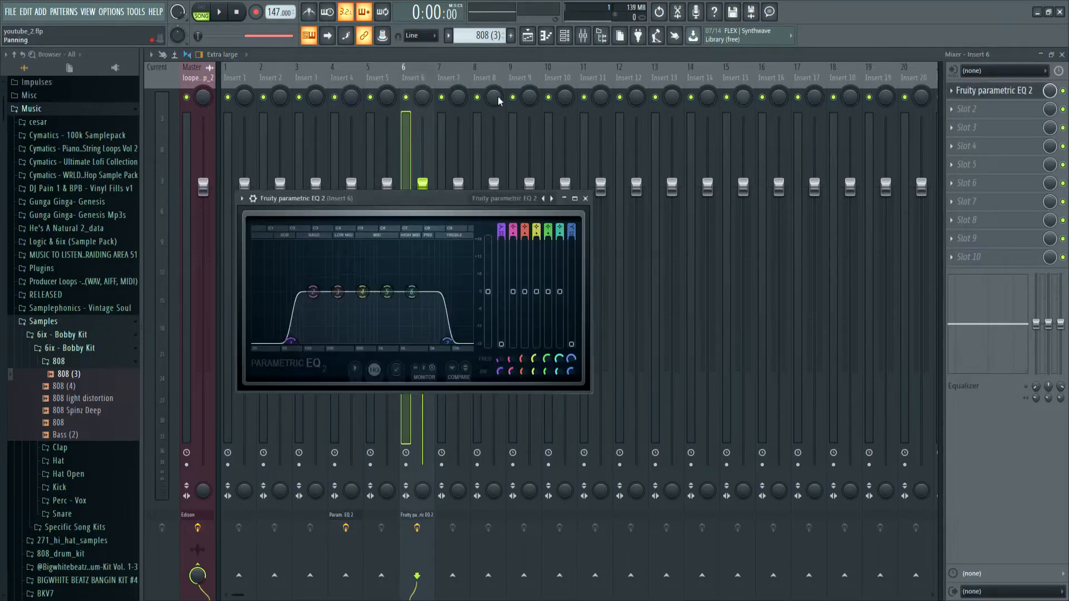
Play the drum section from bar 17 and fine-tune bands 1 and 7 of the Insert 6 equalizer.
click(221, 17)
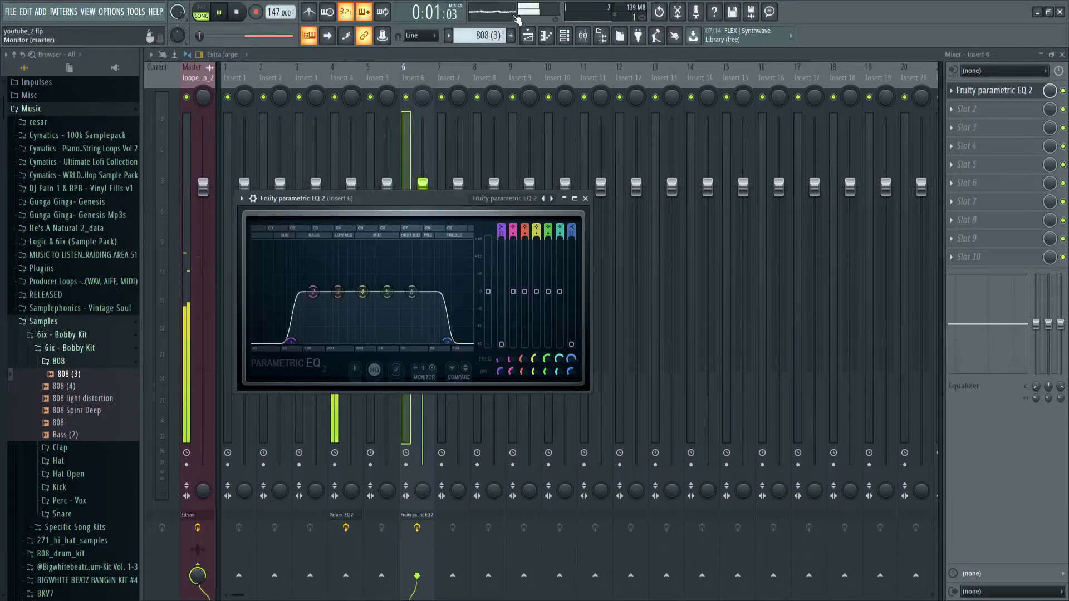
click(527, 36)
click(542, 79)
click(583, 37)
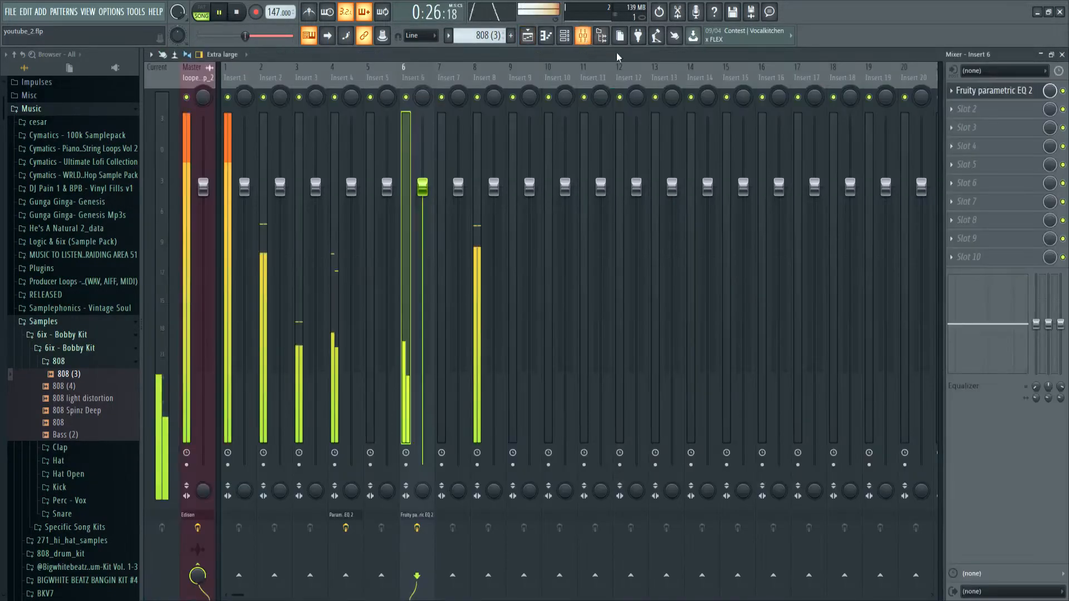
click(986, 90)
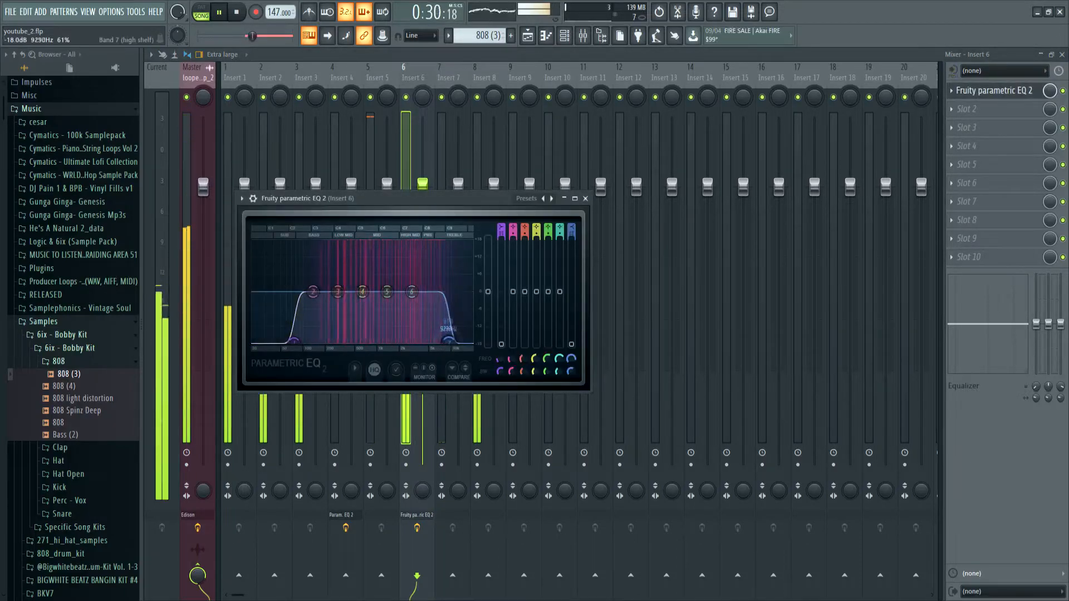
Replay the drum section and check in the channel rack which channels feed the mixer inserts.
click(565, 35)
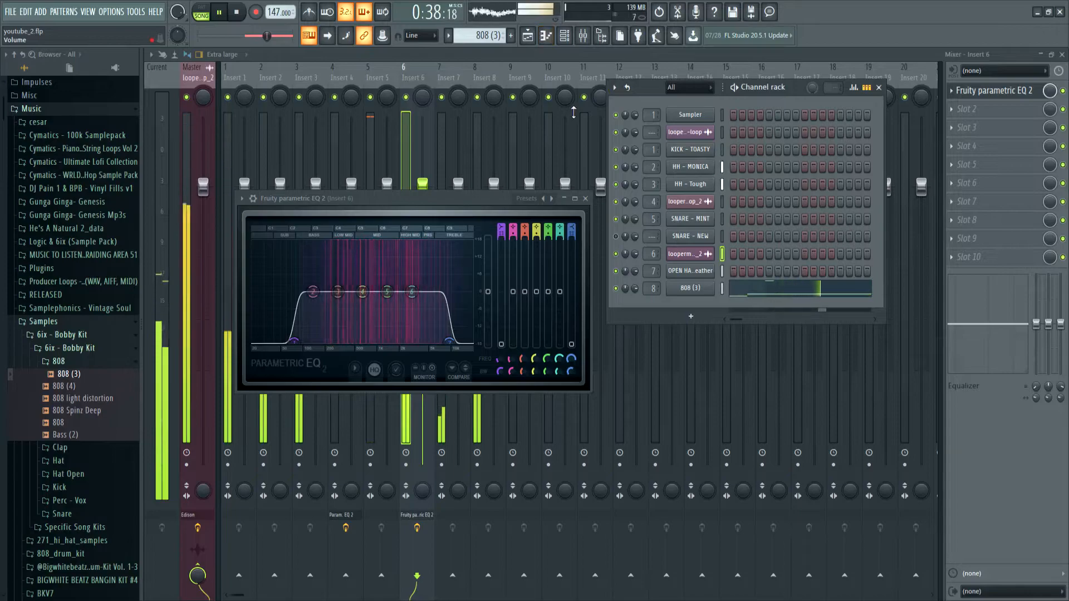
key(space)
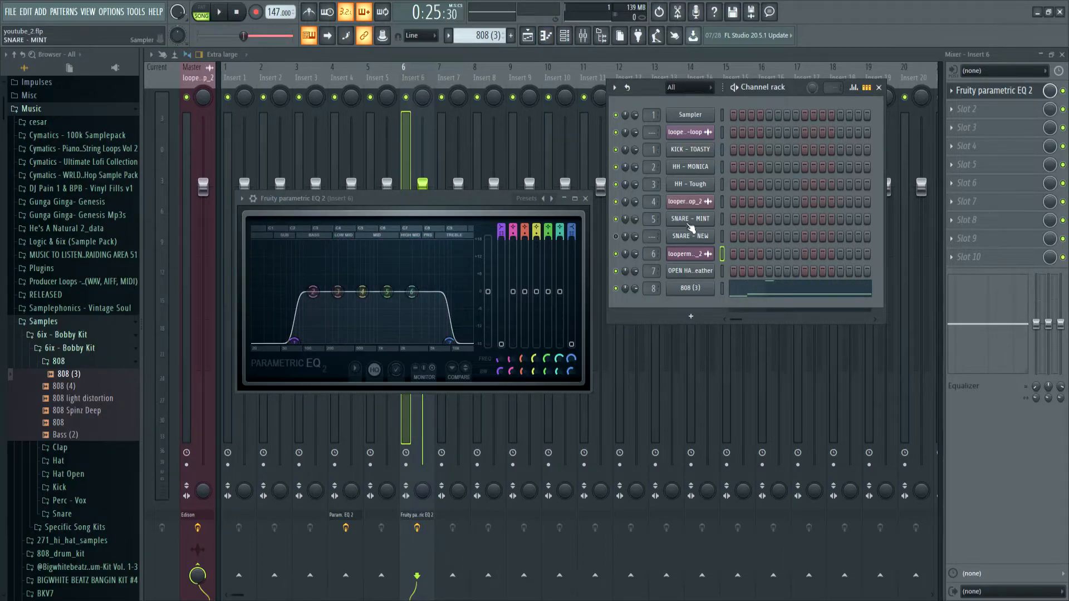
key(space)
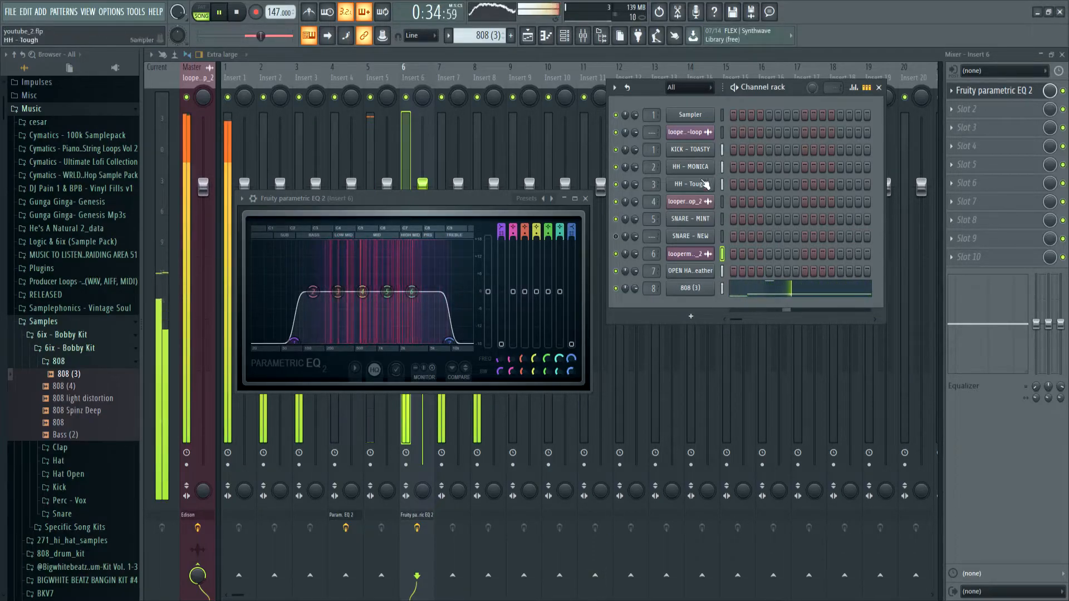
click(407, 70)
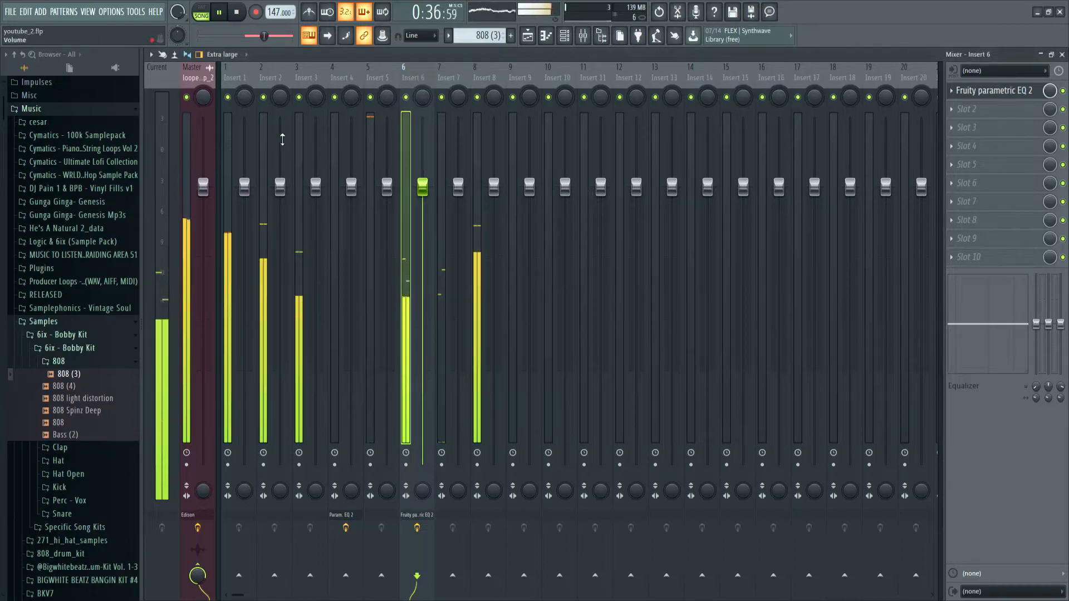
click(373, 149)
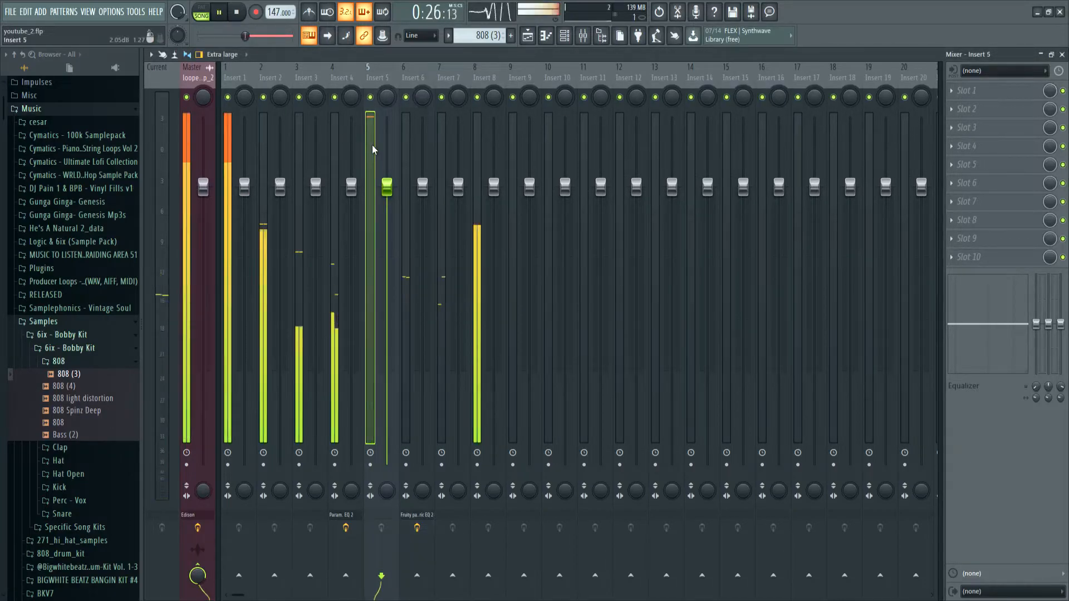
click(566, 37)
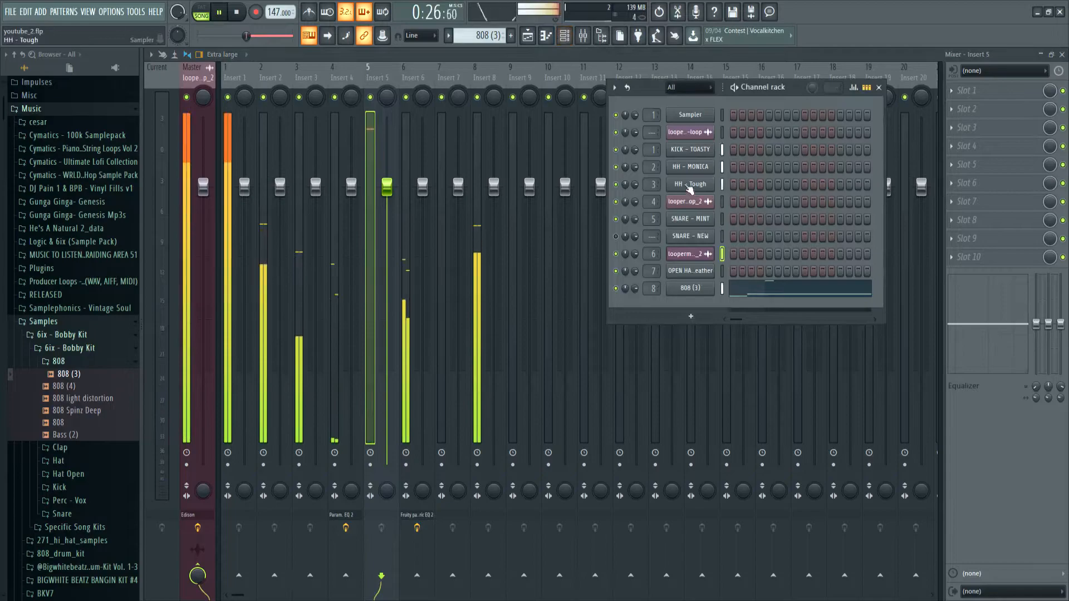
Lower the kick's level on mixer Insert 1 to about -21.4 dB while the drum section plays.
key(space)
click(226, 141)
key(space)
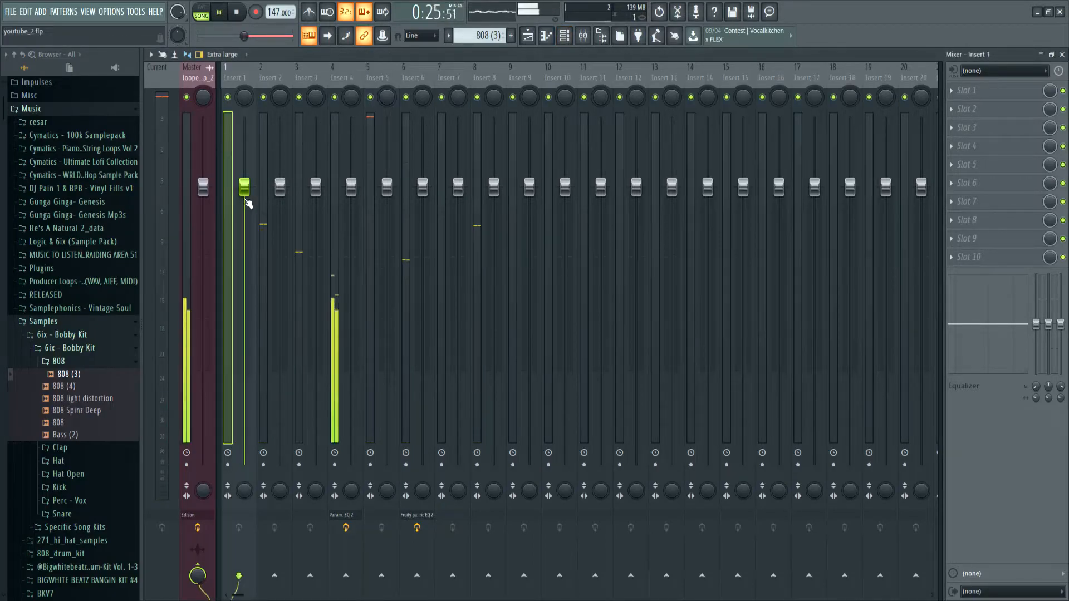
drag(245, 197, 245, 366)
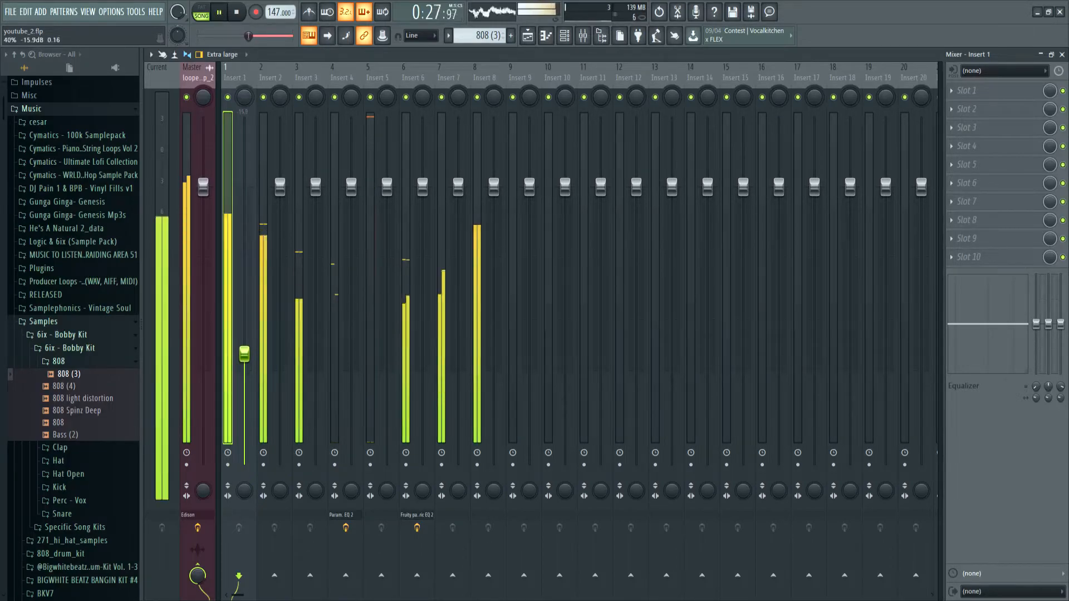
drag(245, 357, 242, 379)
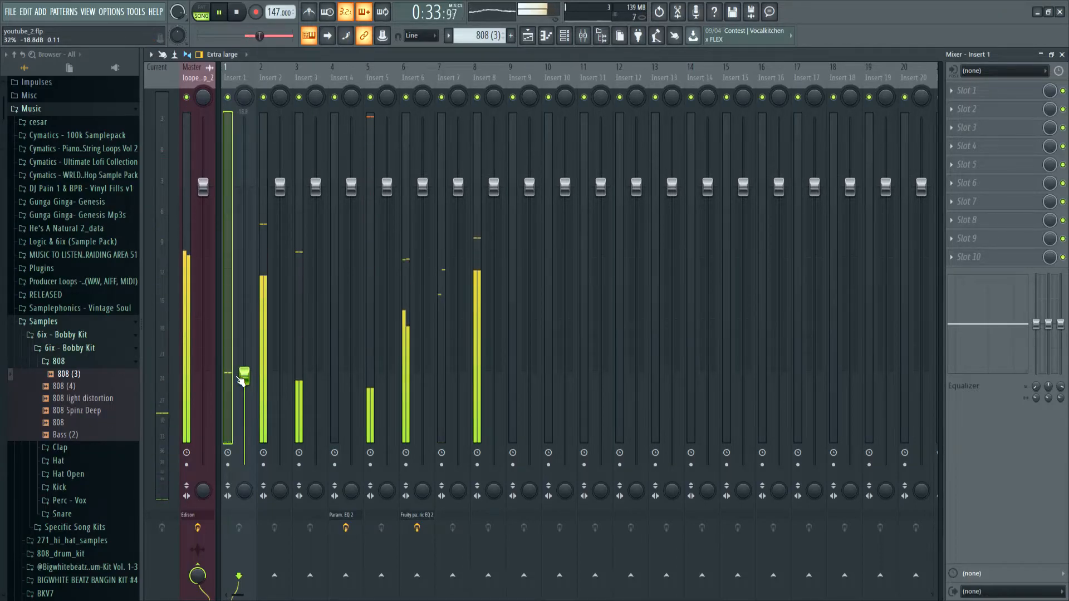
drag(241, 381, 241, 392)
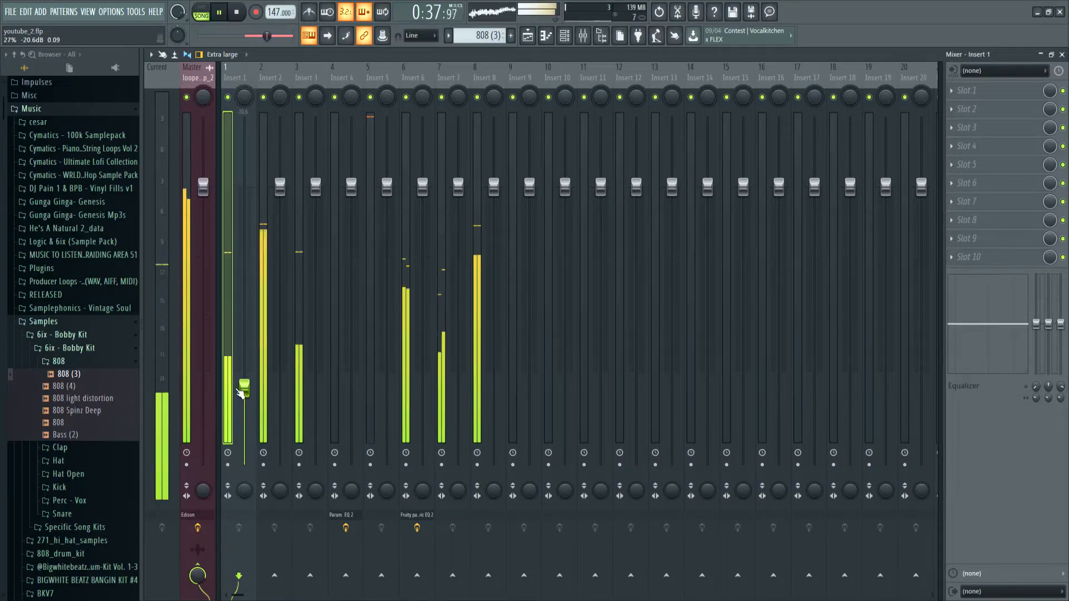
drag(245, 395, 247, 397)
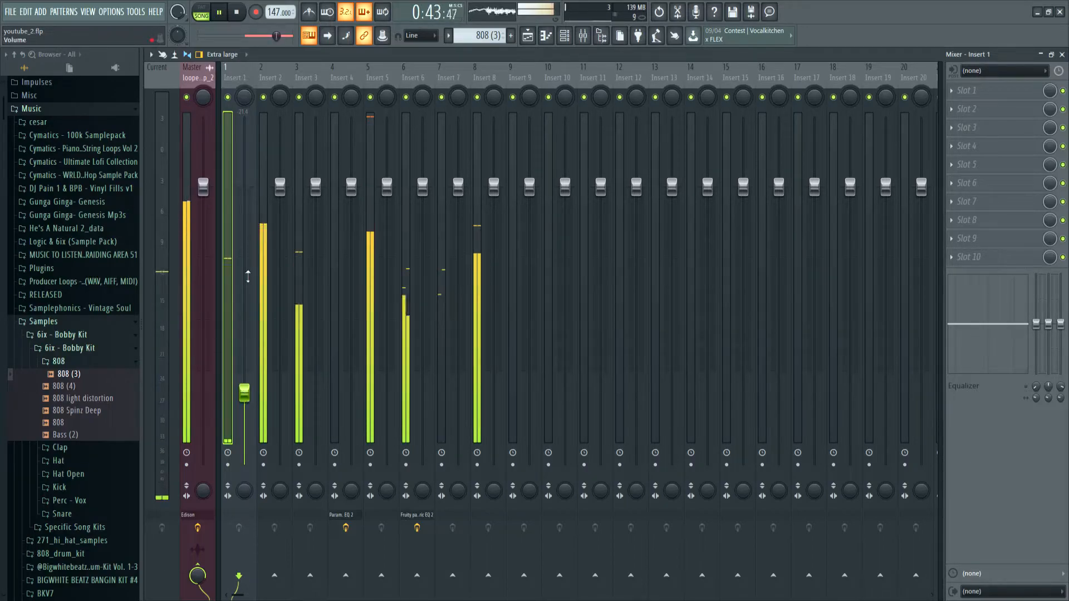
key(space)
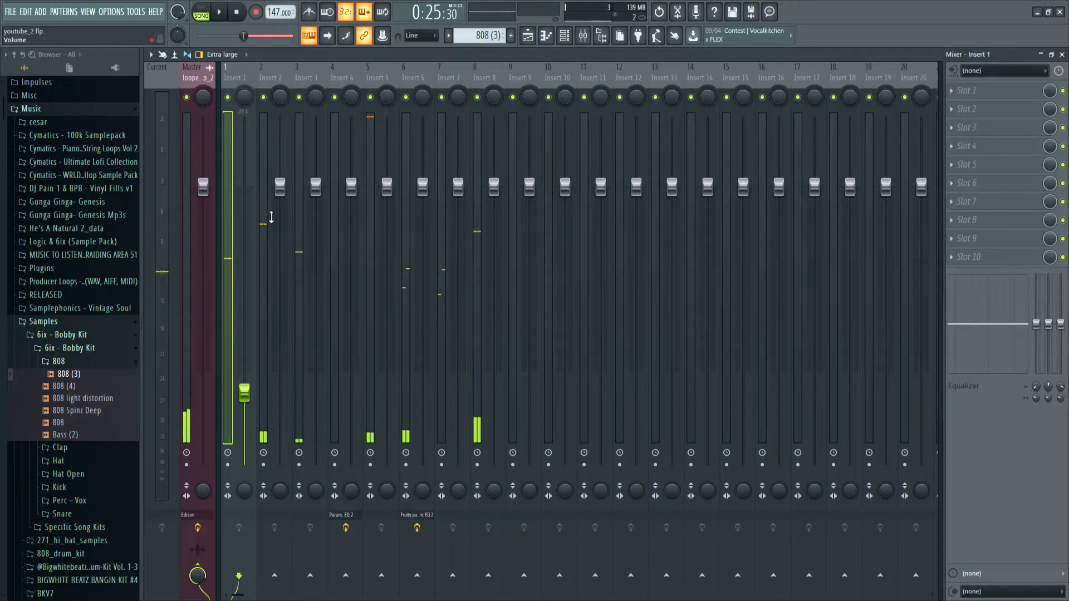
Lower the hi-hat levels during playback, setting Insert 2 to about -14.3 dB and Insert 3 to about -10.4 dB.
click(267, 218)
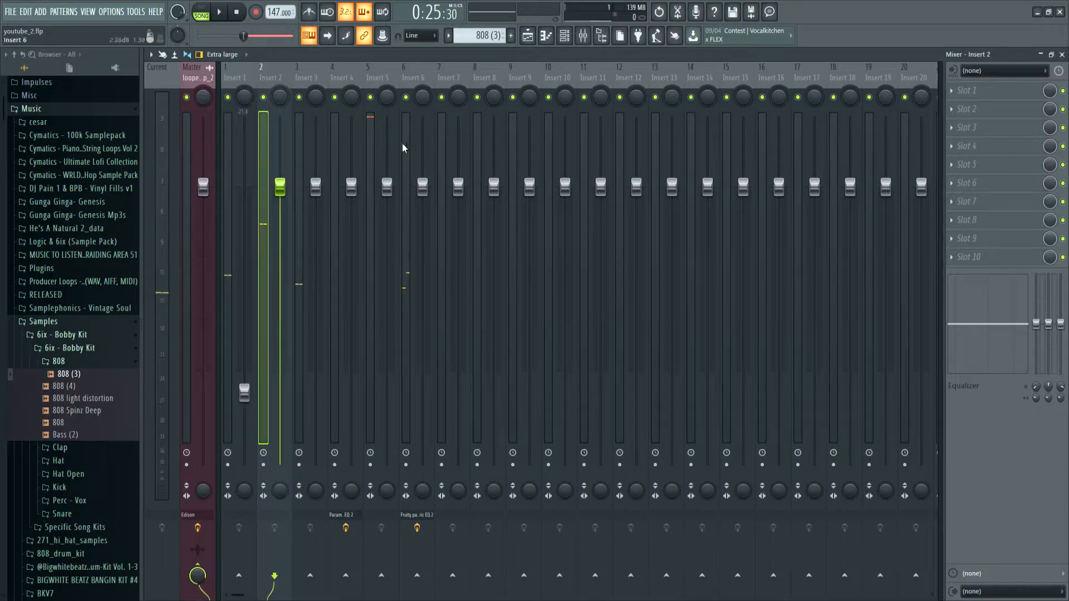
drag(281, 191, 288, 345)
key(space)
drag(316, 187, 316, 334)
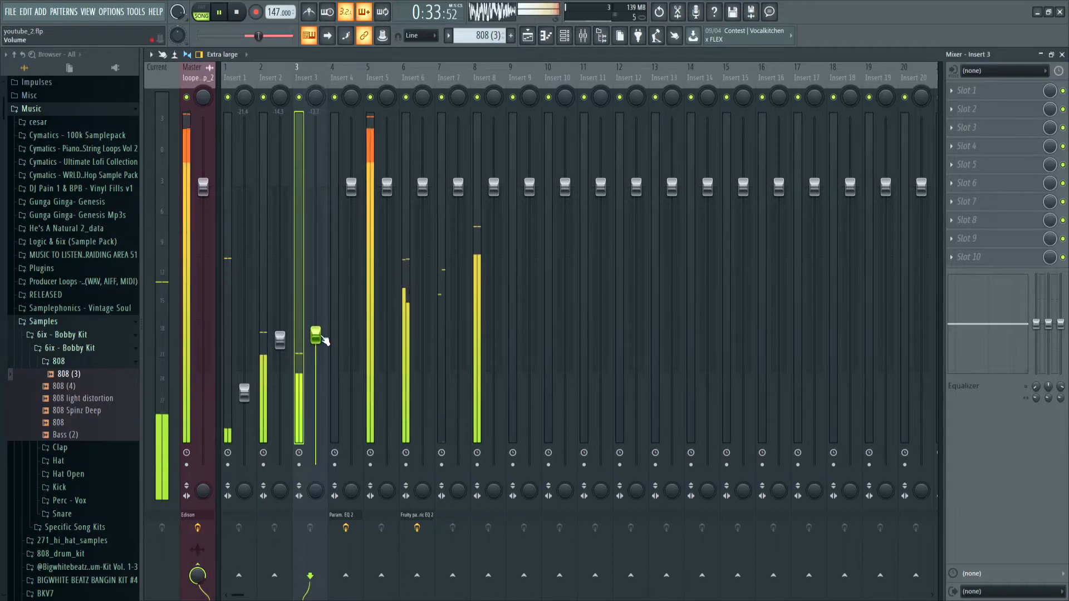
drag(316, 335, 316, 304)
Lower the snare's level on mixer Insert 5 gradually to -19.3 dB during playback.
drag(387, 186, 387, 308)
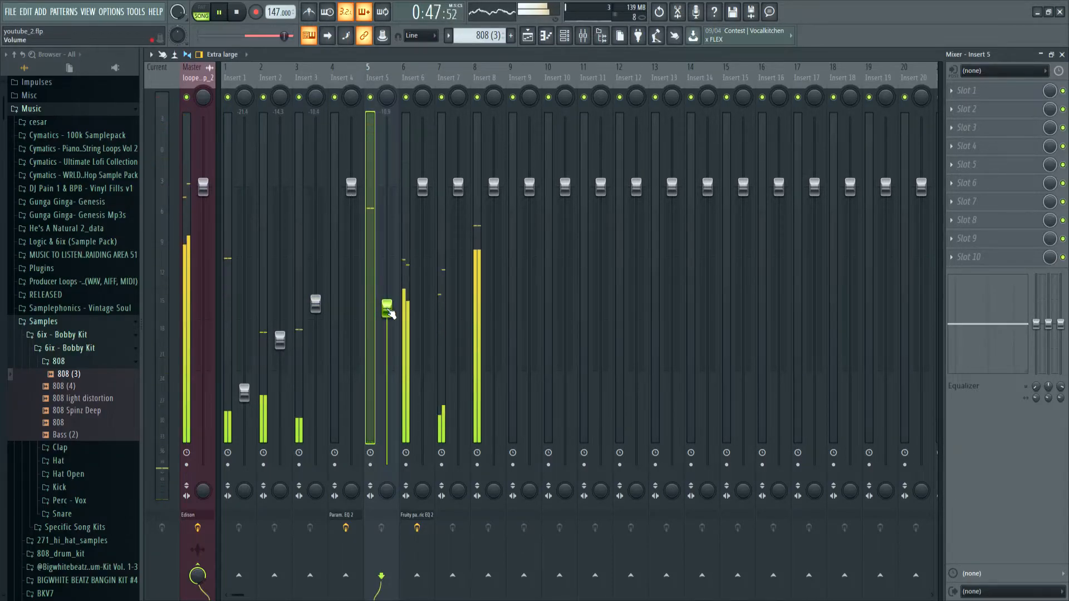
scroll(390, 314, down, 5)
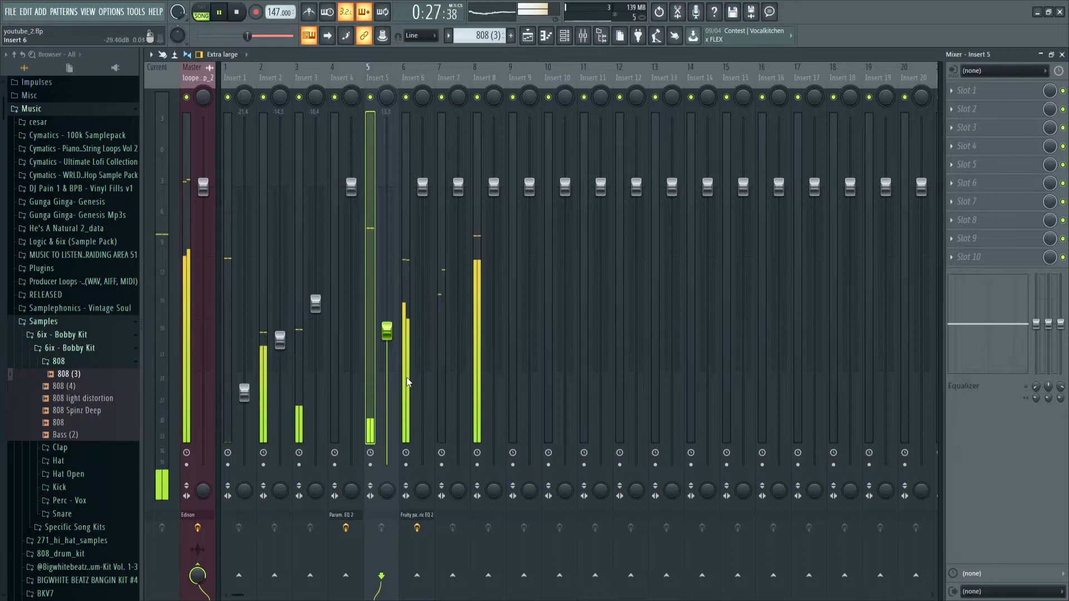
scroll(390, 342, down, 4)
scroll(390, 348, down, 1)
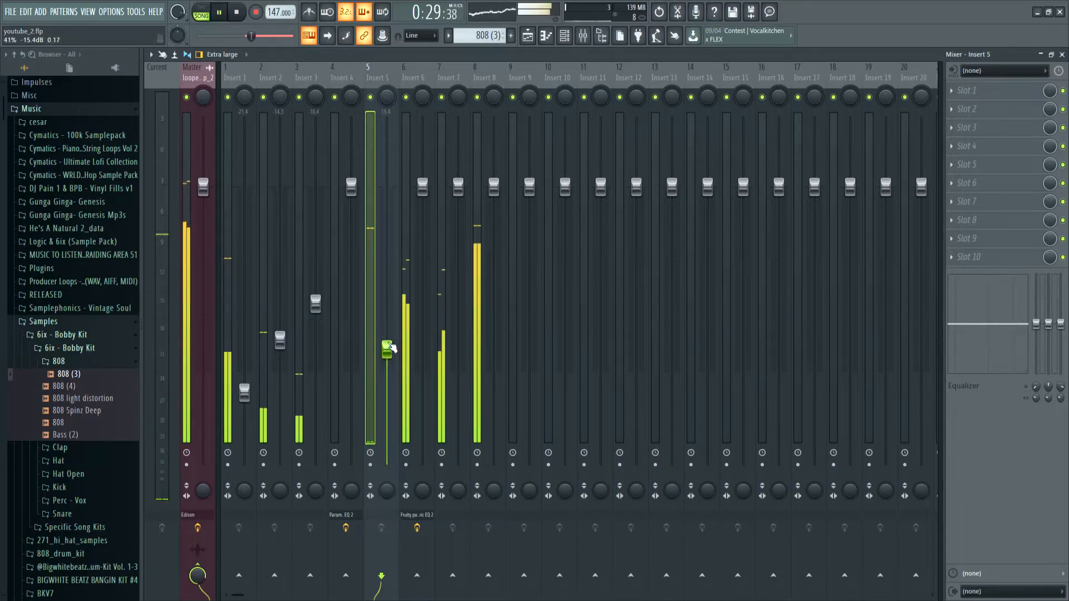
scroll(390, 351, down, 1)
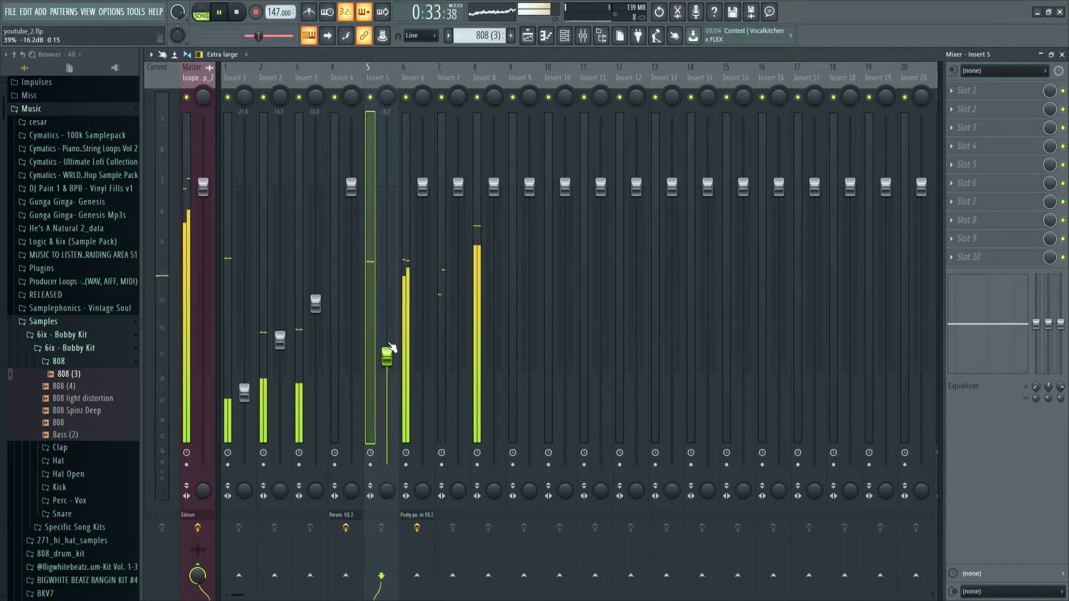
scroll(393, 350, down, 3)
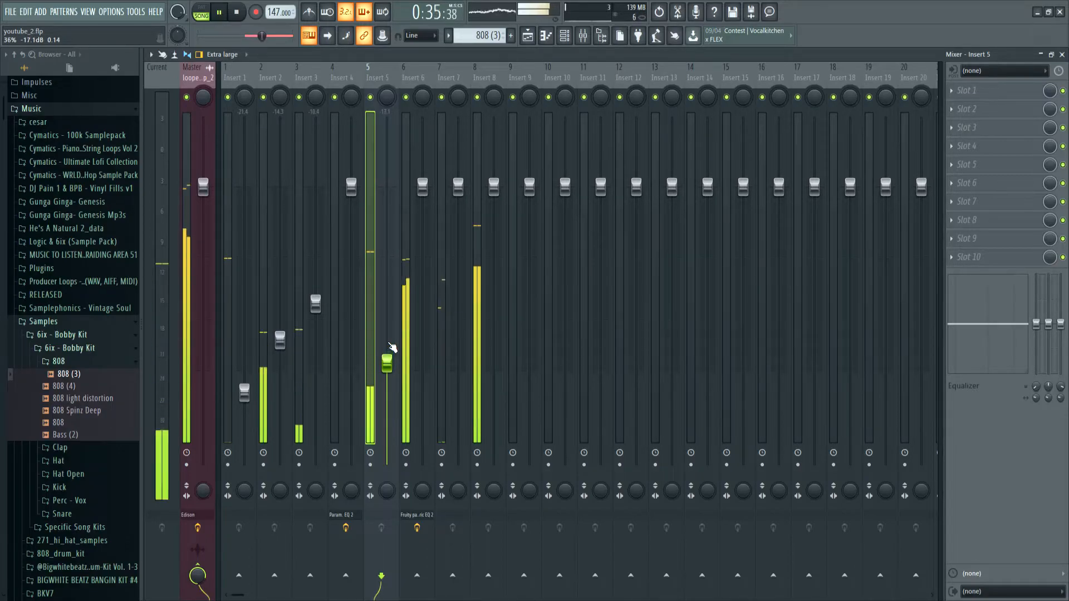
scroll(393, 348, down, 3)
scroll(392, 348, down, 2)
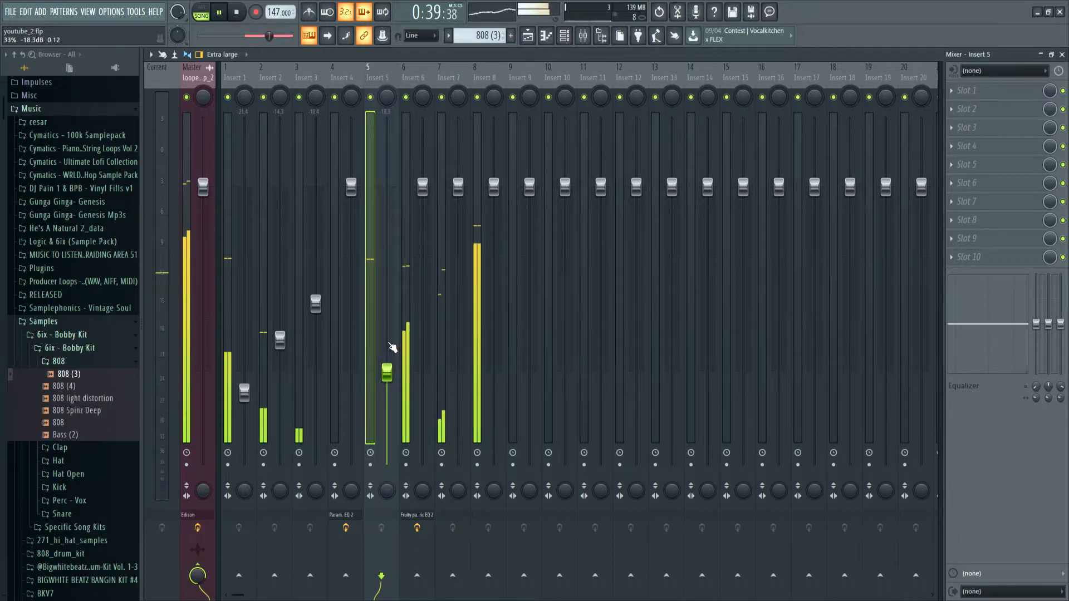
scroll(393, 349, down, 1)
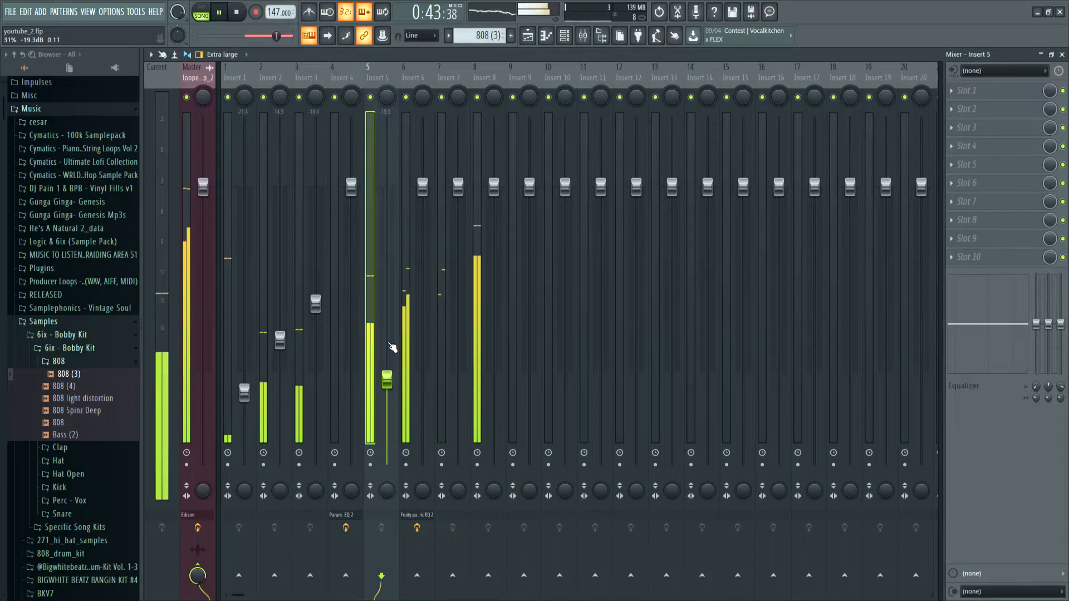
Lower the 808 on Insert 8 to about -10 dB and add Fruity Parametric EQ 2 with band 7 as a low-pass near 1 kHz.
click(410, 302)
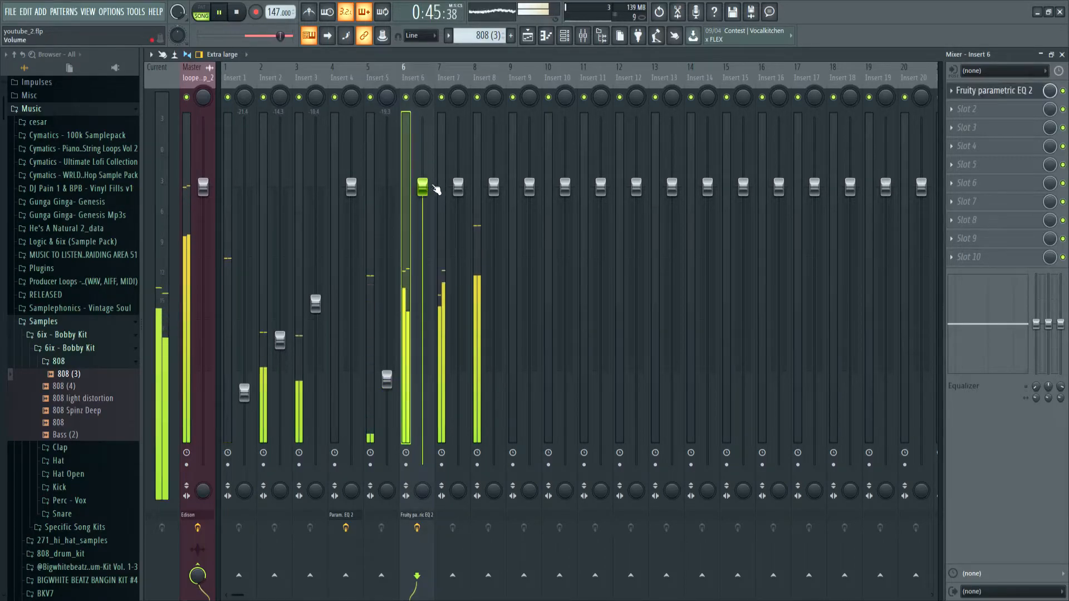
drag(493, 187, 494, 295)
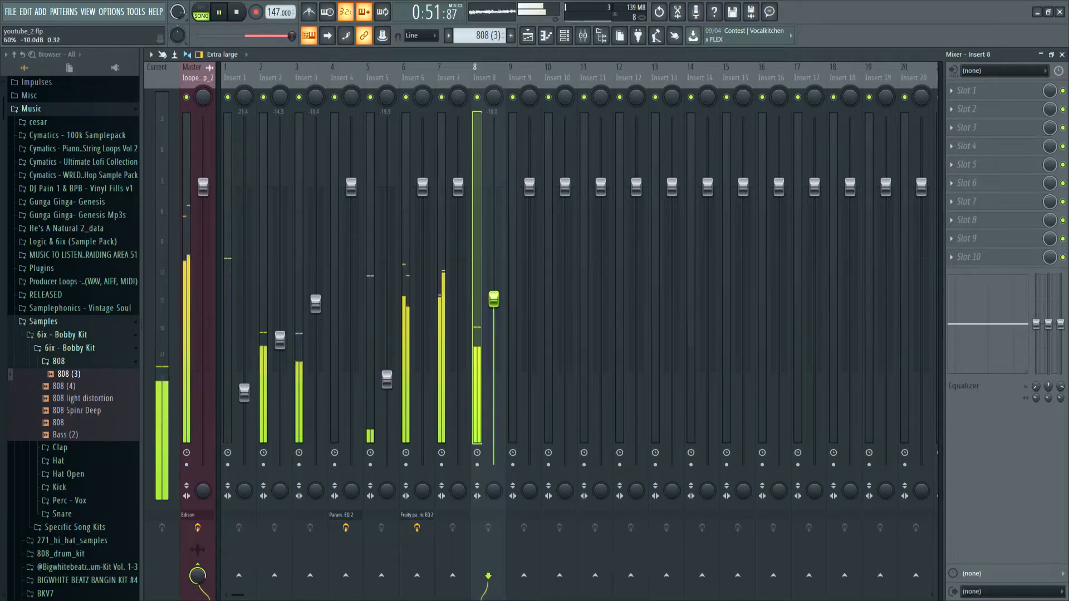
click(993, 94)
click(726, 88)
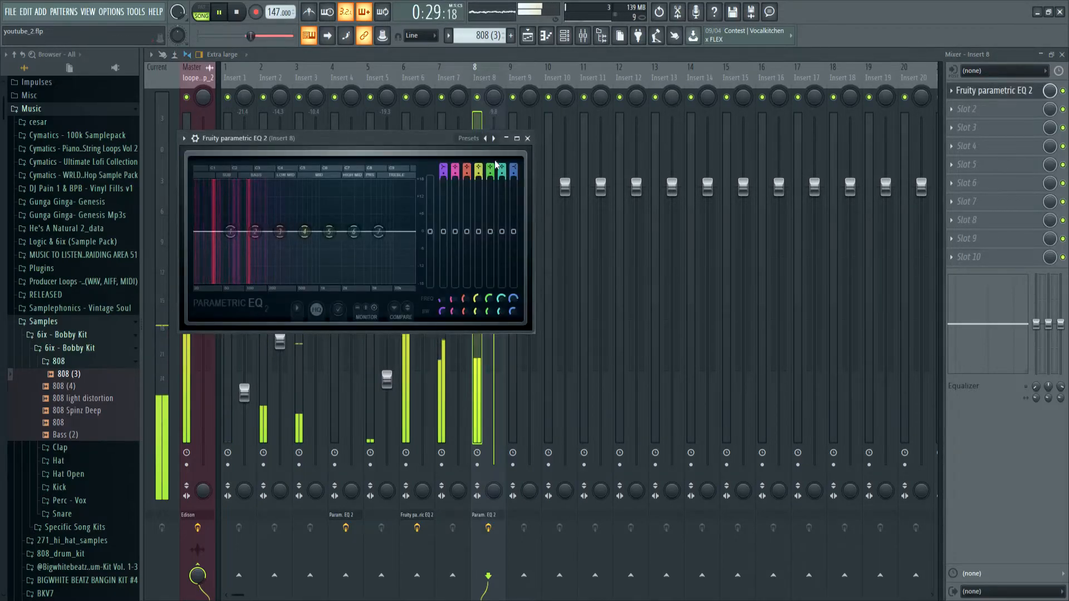
drag(378, 231, 325, 282)
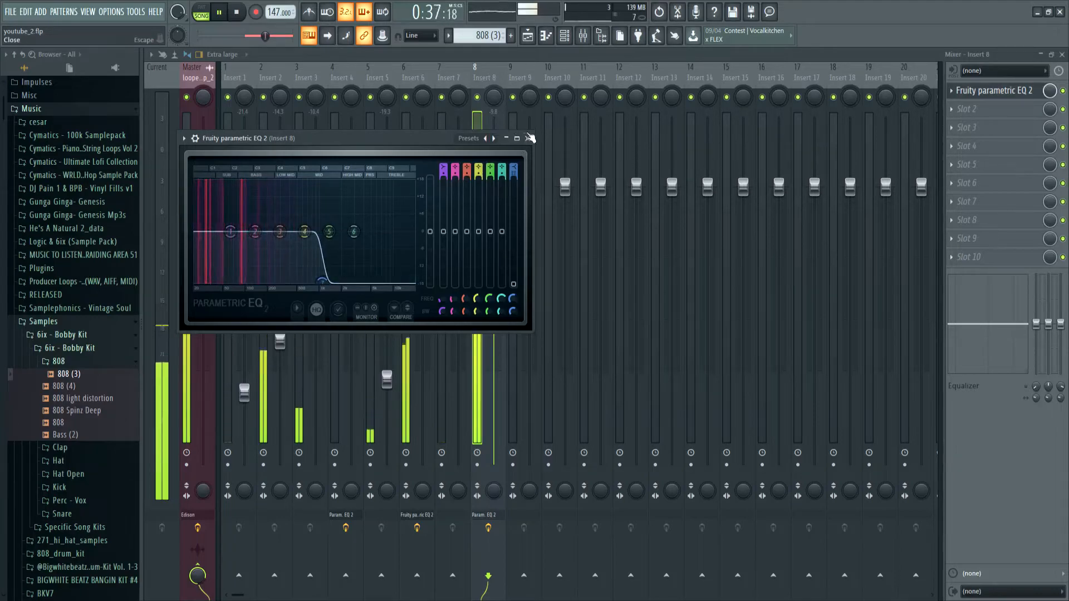
click(528, 139)
Lower Insert 6 to about -12.0 dB and Insert 7 to about -8.9 dB during playback, and stop the song.
click(416, 256)
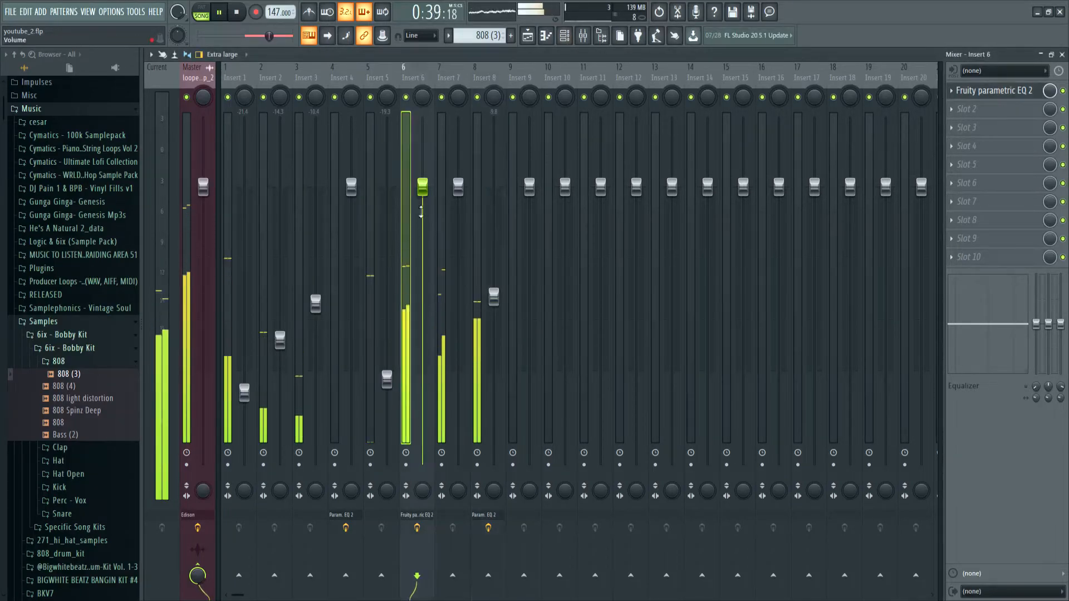
click(567, 39)
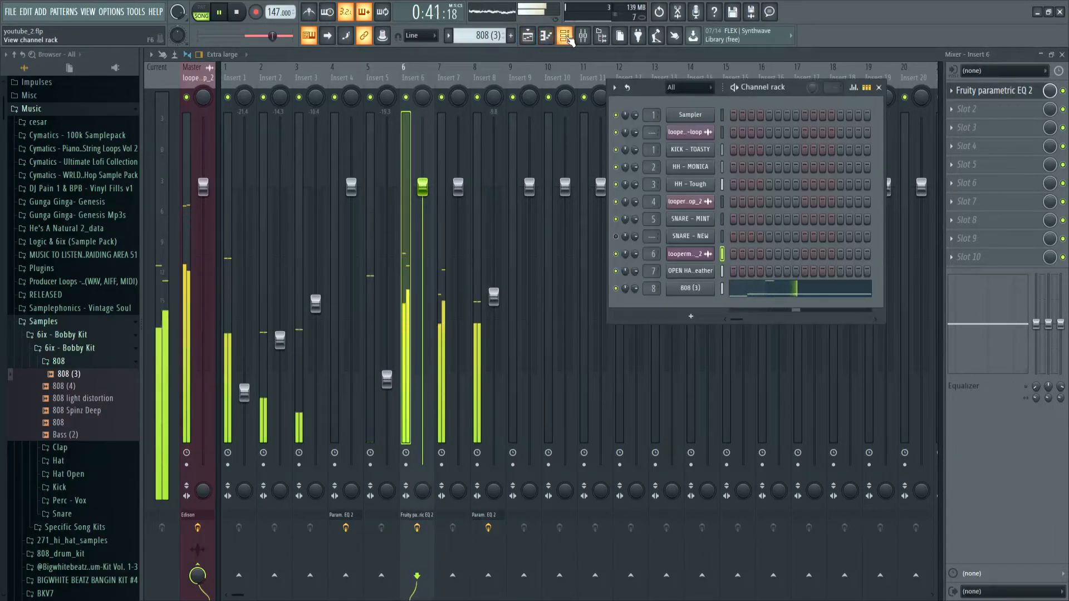
click(566, 38)
drag(423, 187, 422, 318)
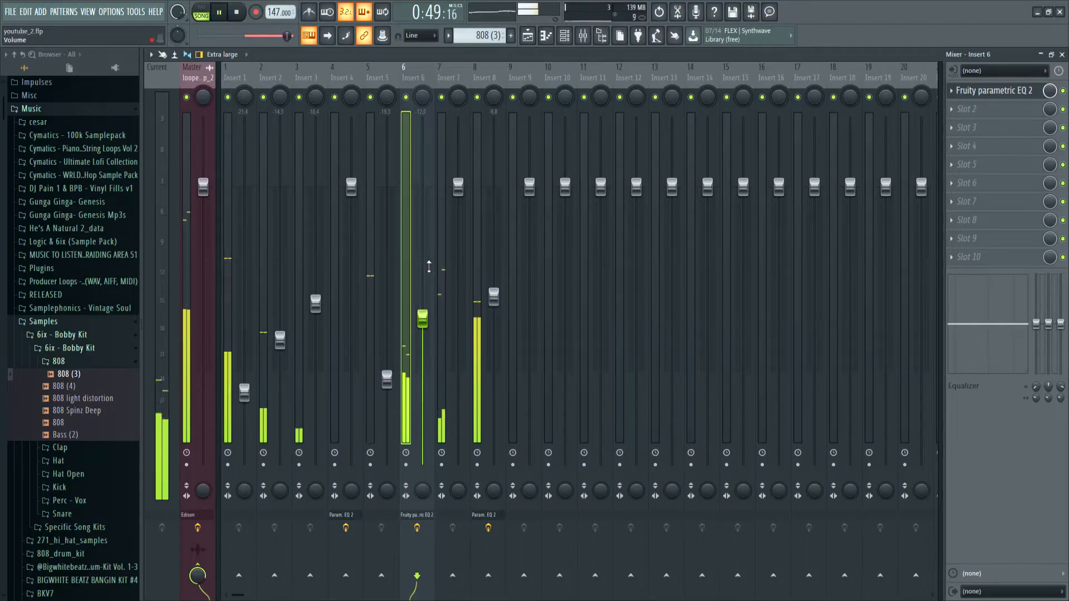
click(446, 261)
drag(458, 188, 457, 288)
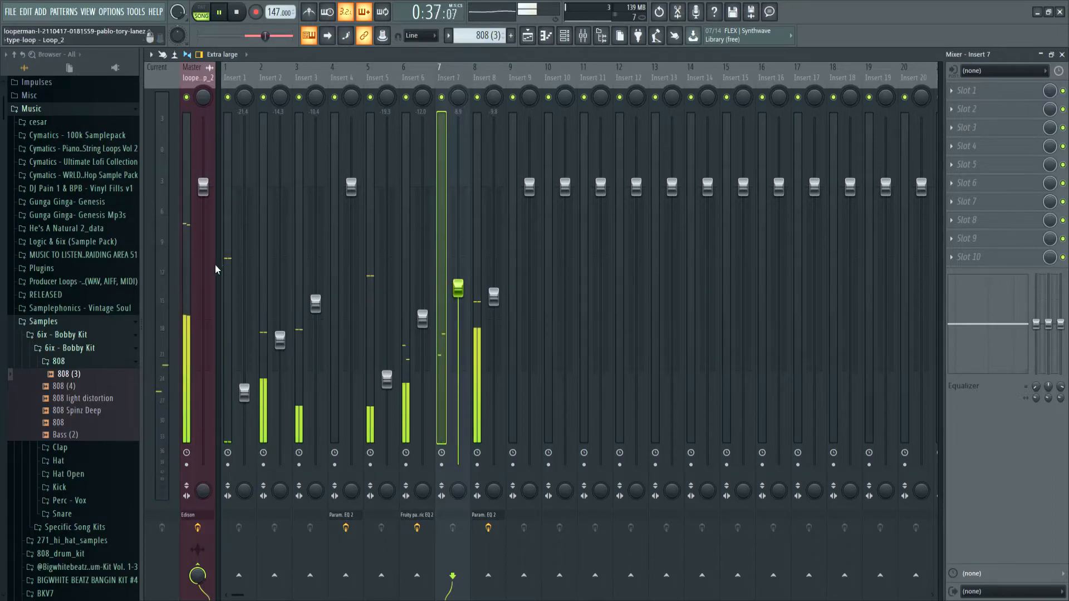
key(space)
Load Maximus into effect slot 2 of the Master track in place of L1+ Ultramaximizer Stereo.
click(186, 220)
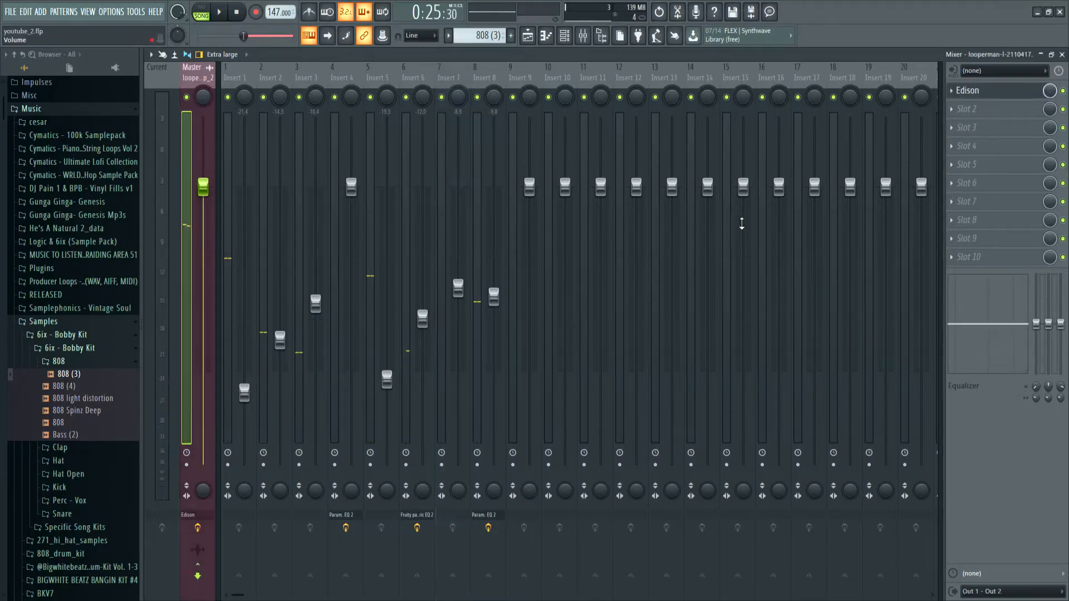
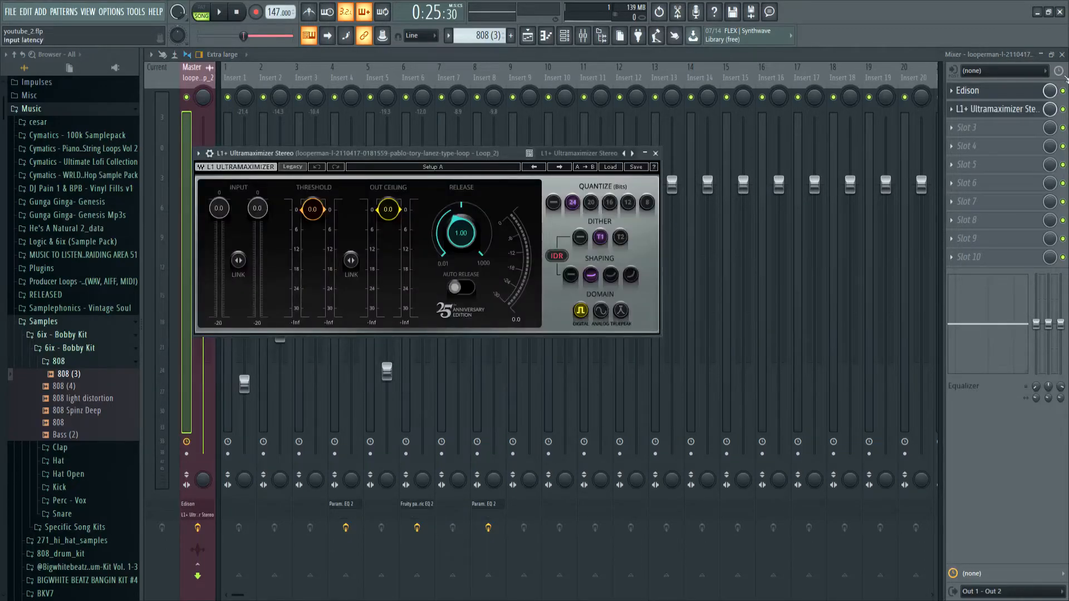
click(953, 109)
key(ctrl+z)
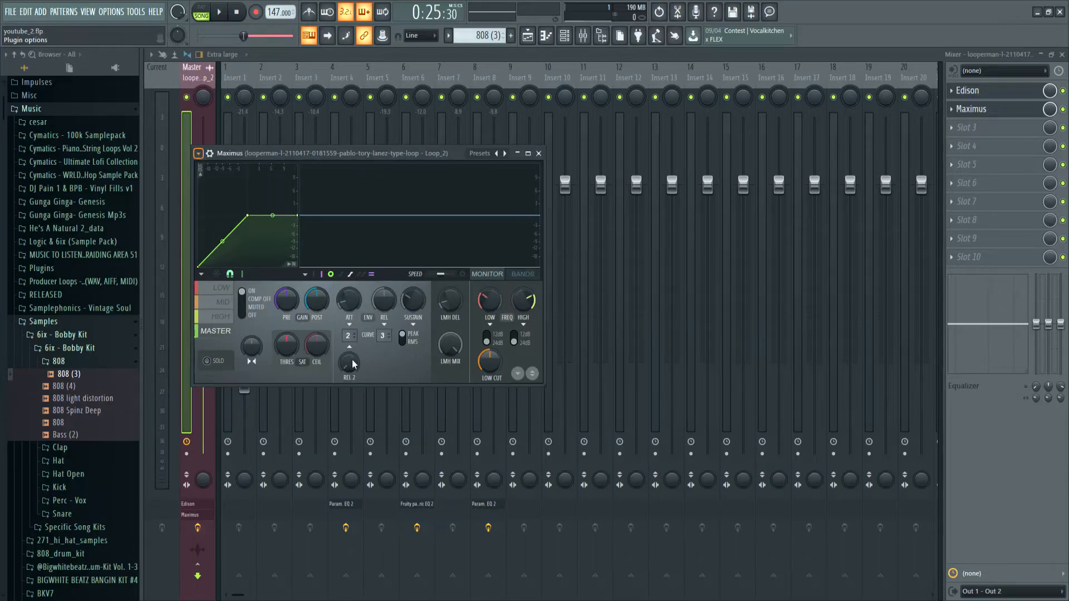
Pull down the low band's compression curve in Maximus into a softer slope while the song plays.
click(233, 290)
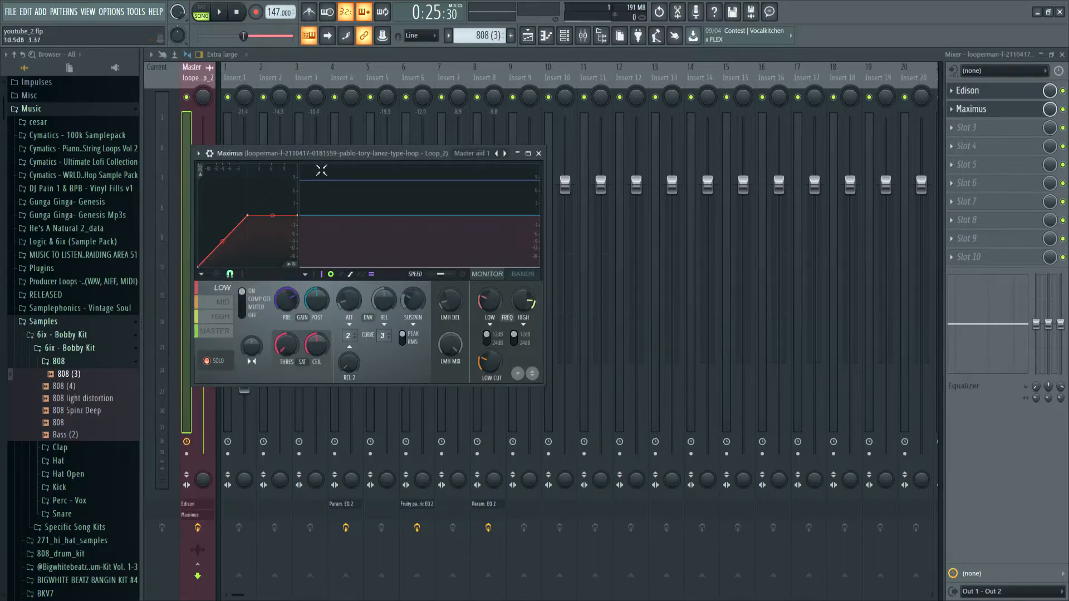
click(223, 13)
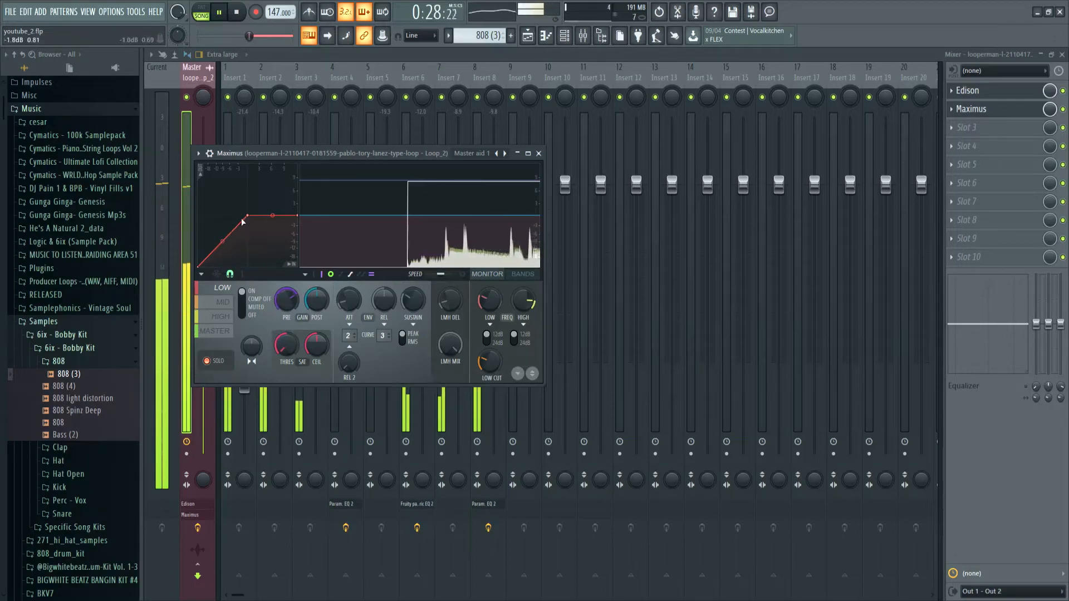
right_click(233, 231)
mouse_move(233, 231)
mouse_down()
mouse_move(247, 226)
mouse_move(231, 248)
mouse_move(252, 230)
mouse_up()
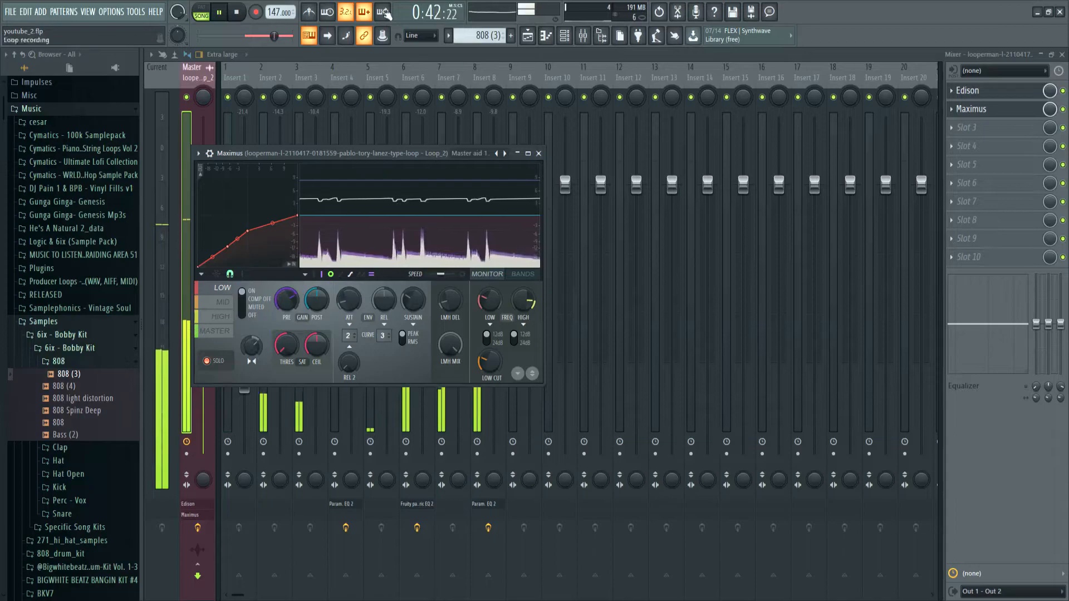
Merge the 808 on Insert 8 and the kick on Insert 1 toward mono with their stereo separation.
drag(280, 156, 659, 111)
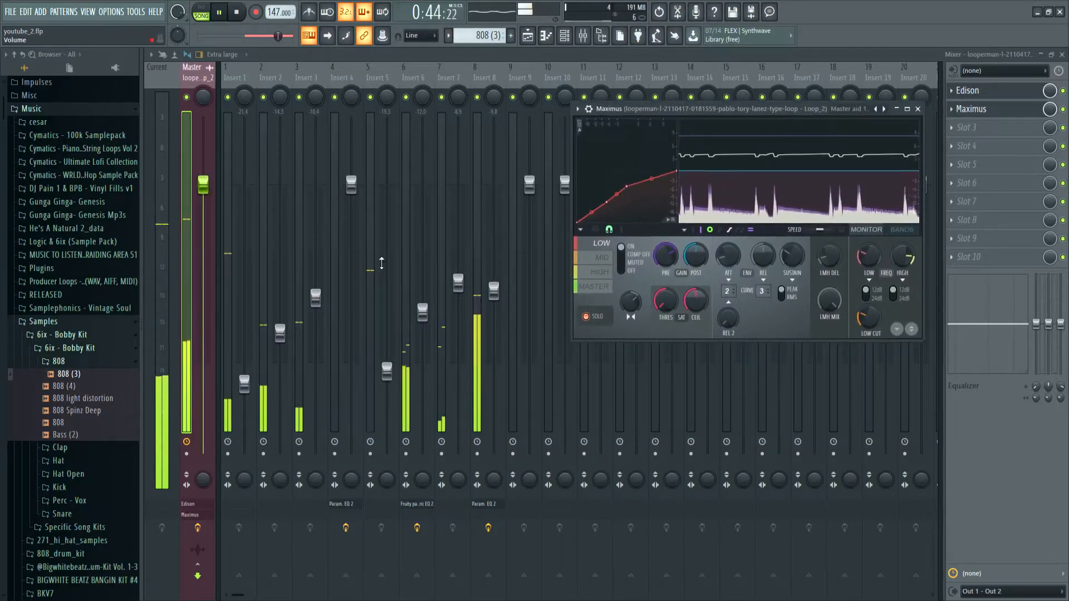
click(483, 225)
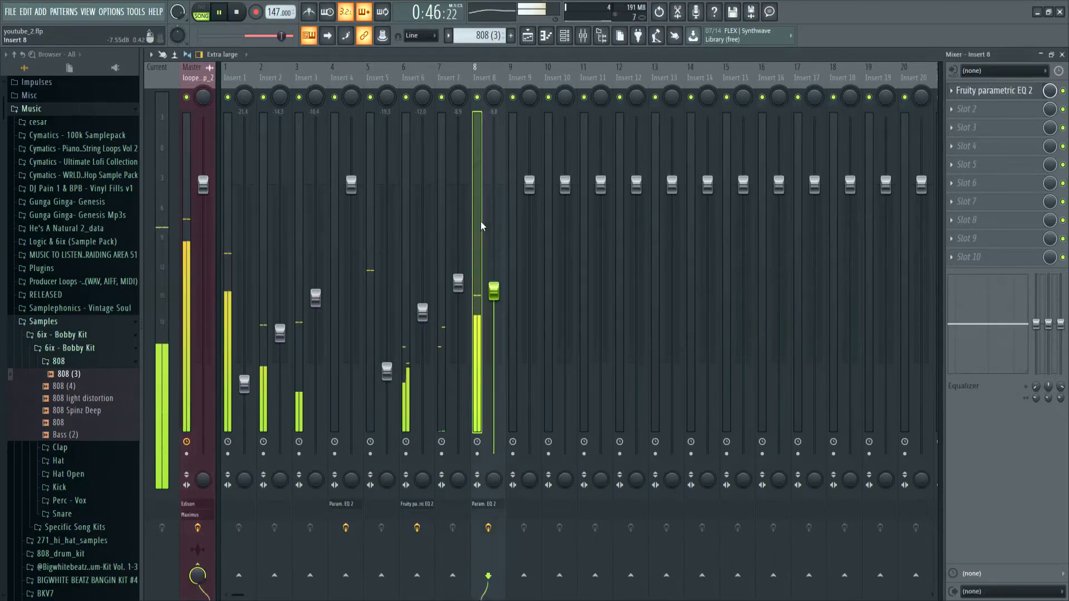
drag(494, 479, 494, 429)
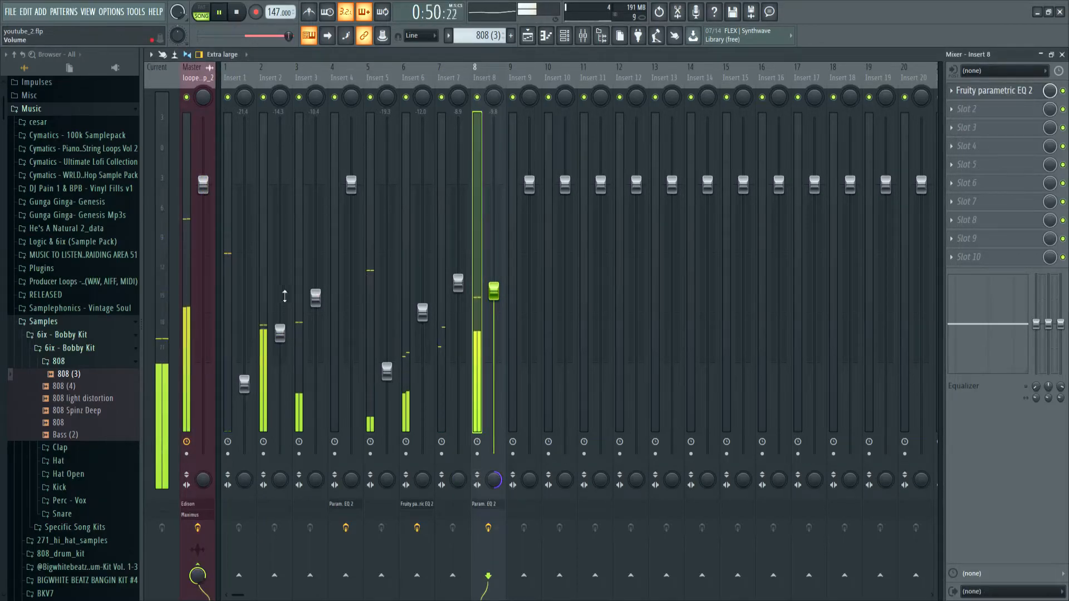
click(229, 292)
drag(244, 479, 245, 429)
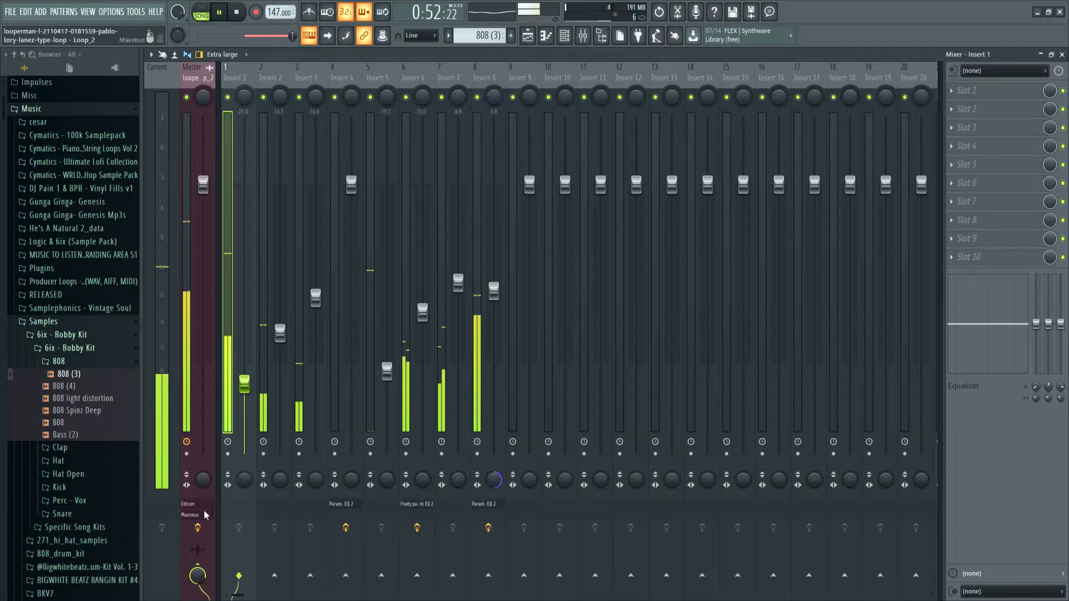
Reopen Maximus on the Master track, soften the mid band's compression curve and adjust that band's stereo separation.
click(192, 307)
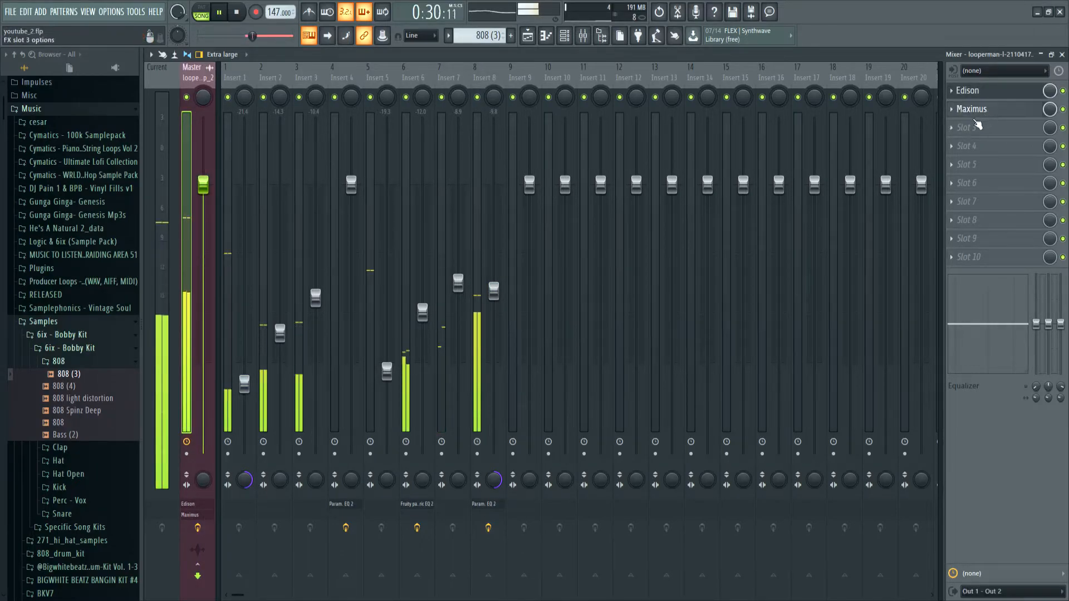
click(972, 109)
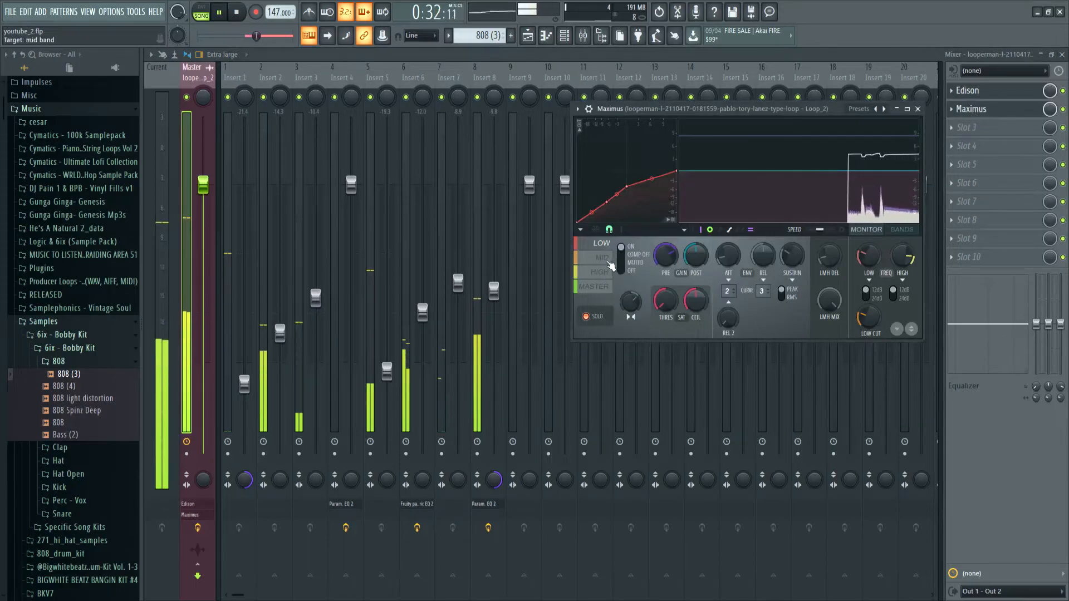
click(601, 262)
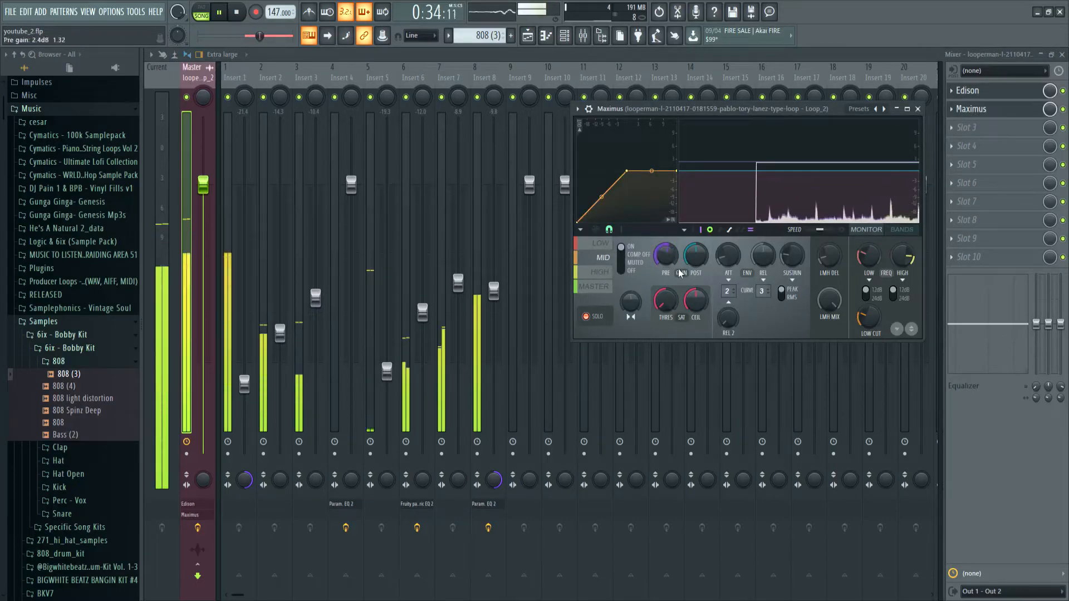
drag(600, 212, 644, 194)
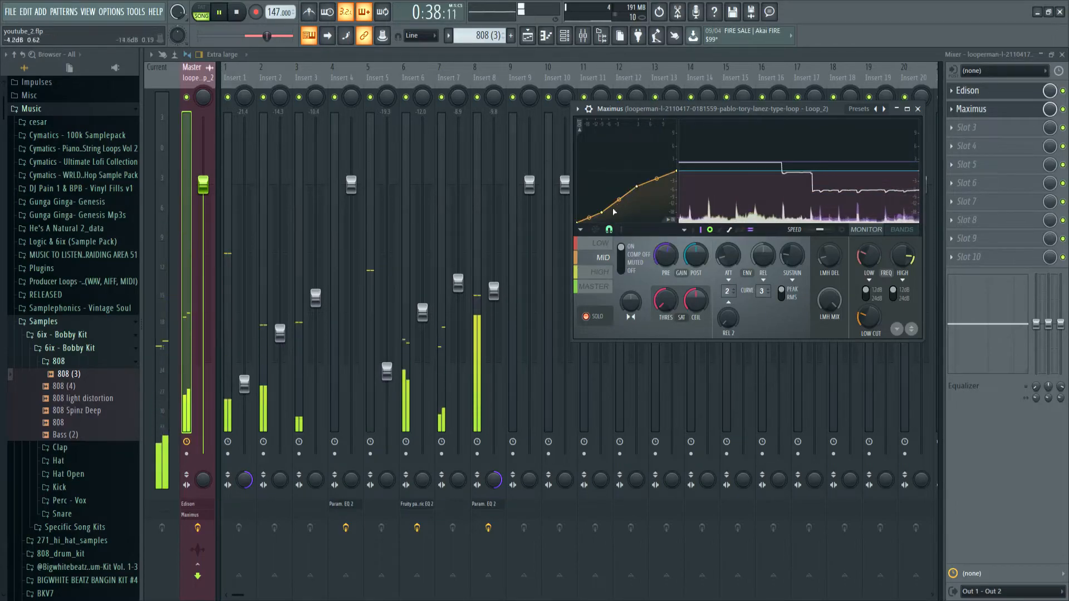
drag(629, 293, 628, 303)
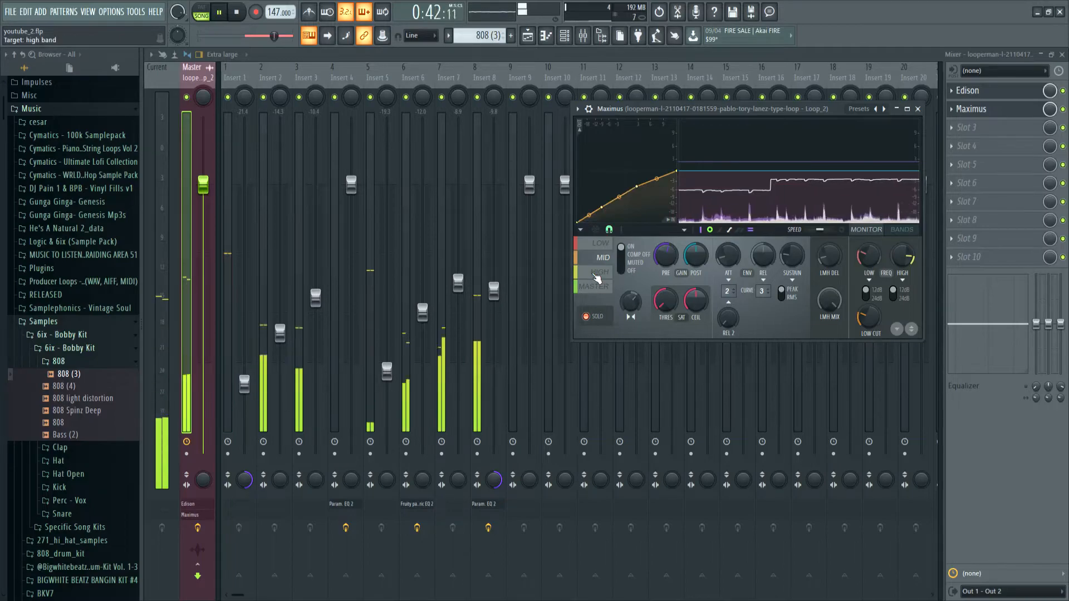
Reshape the high band's compression curve in Maximus into a nearly straight, gentler slope during playback.
click(600, 272)
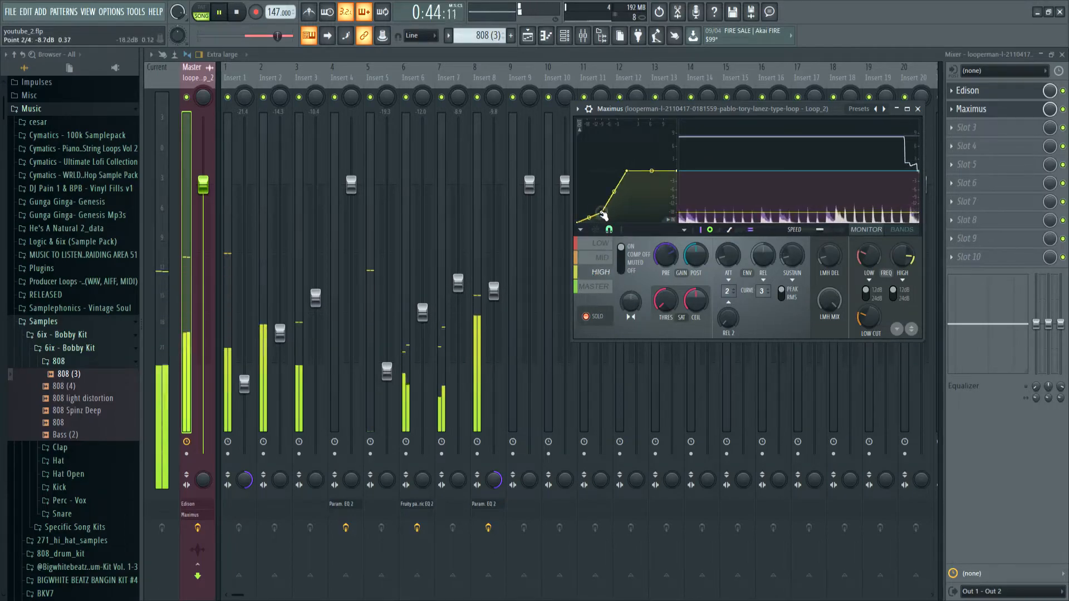
right_click(623, 181)
drag(633, 204, 644, 191)
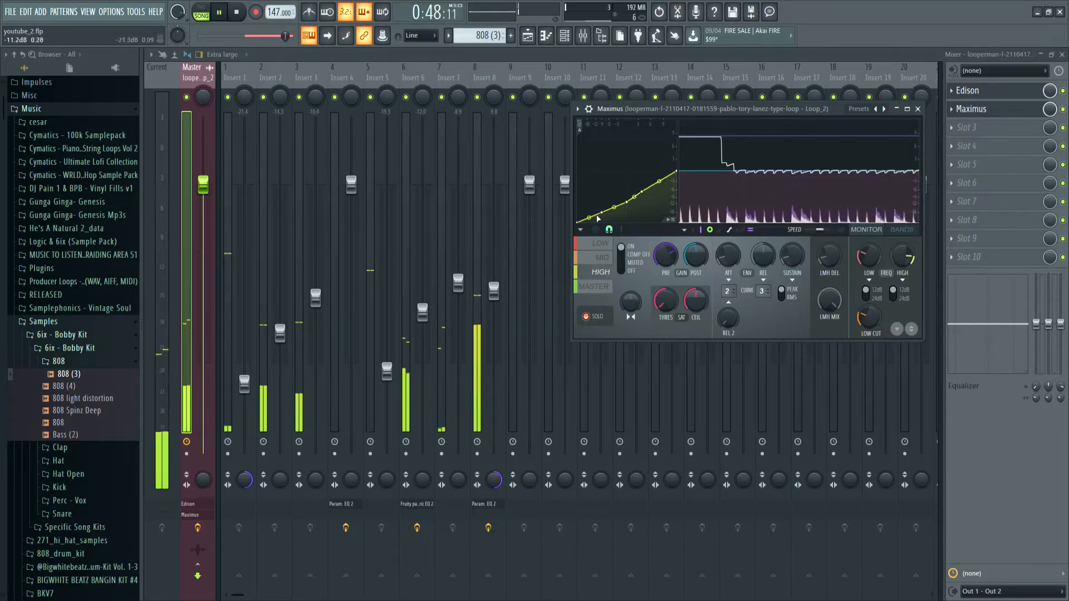
drag(607, 216, 598, 212)
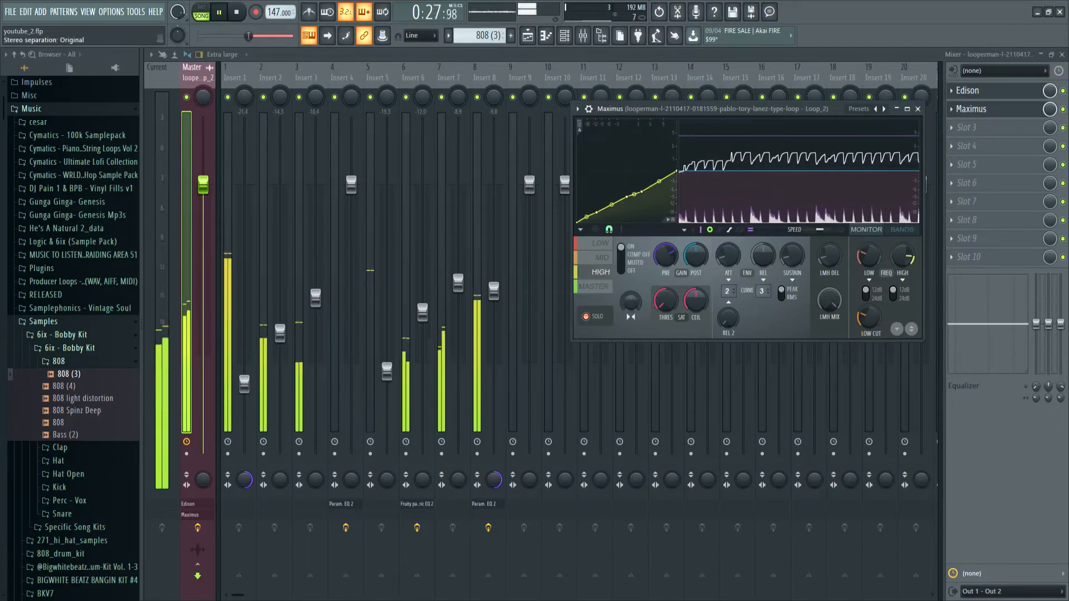
Raise the post gain of Maximus's master band and close the plugin window.
click(600, 288)
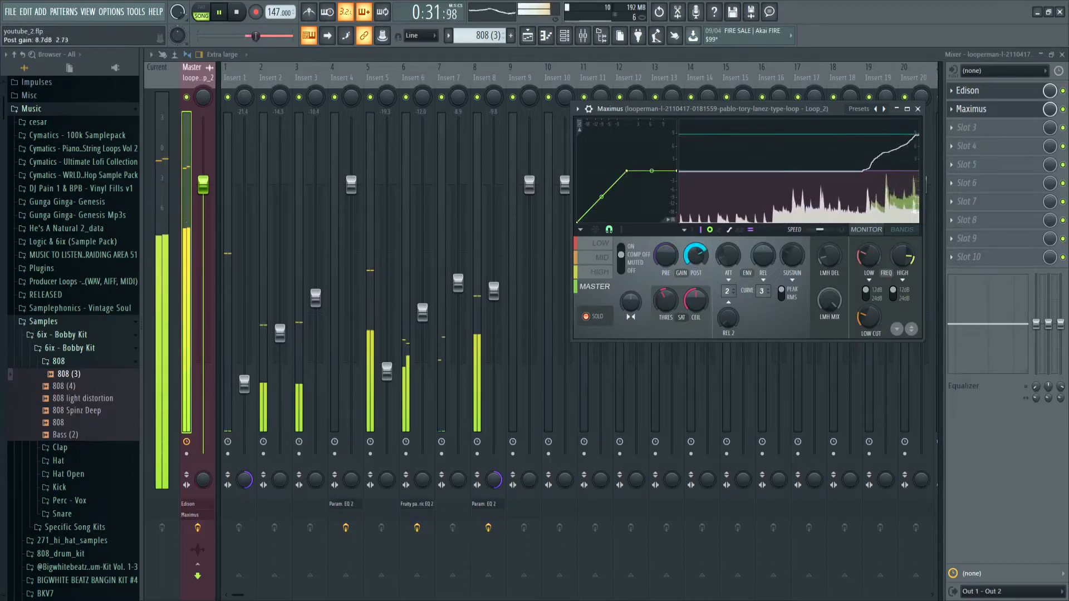
drag(696, 255, 697, 251)
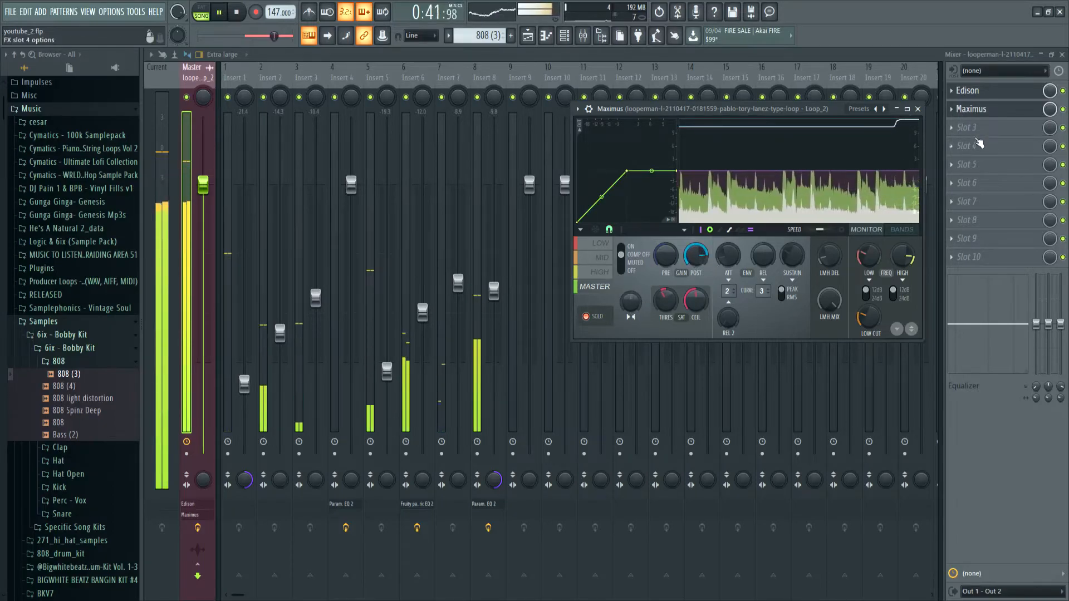
click(920, 113)
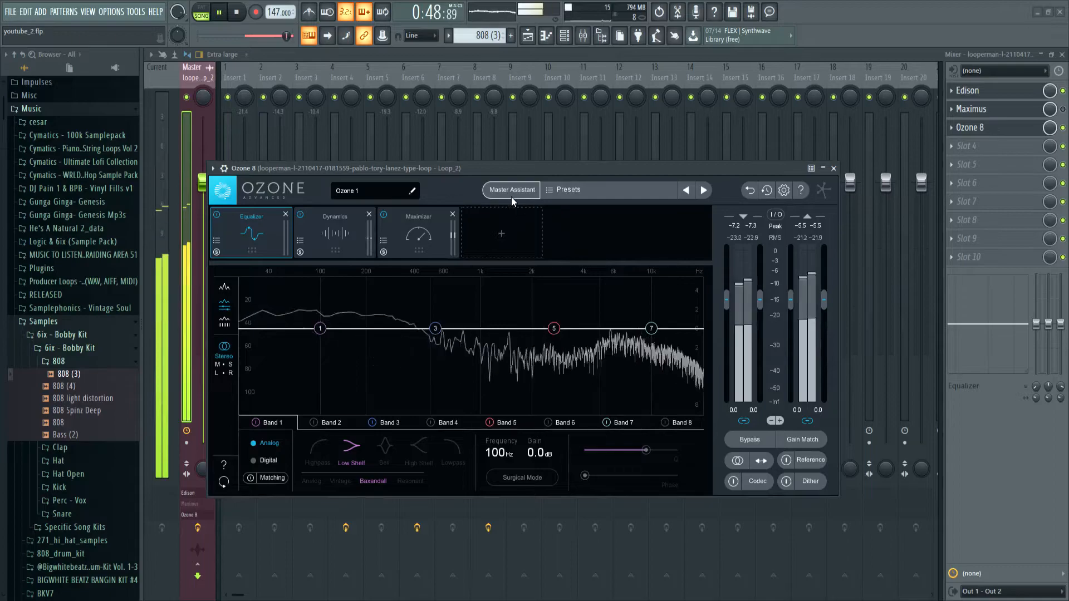
Run Ozone 8's Master Assistant with the Streaming target during playback and accept its suggestion.
click(535, 190)
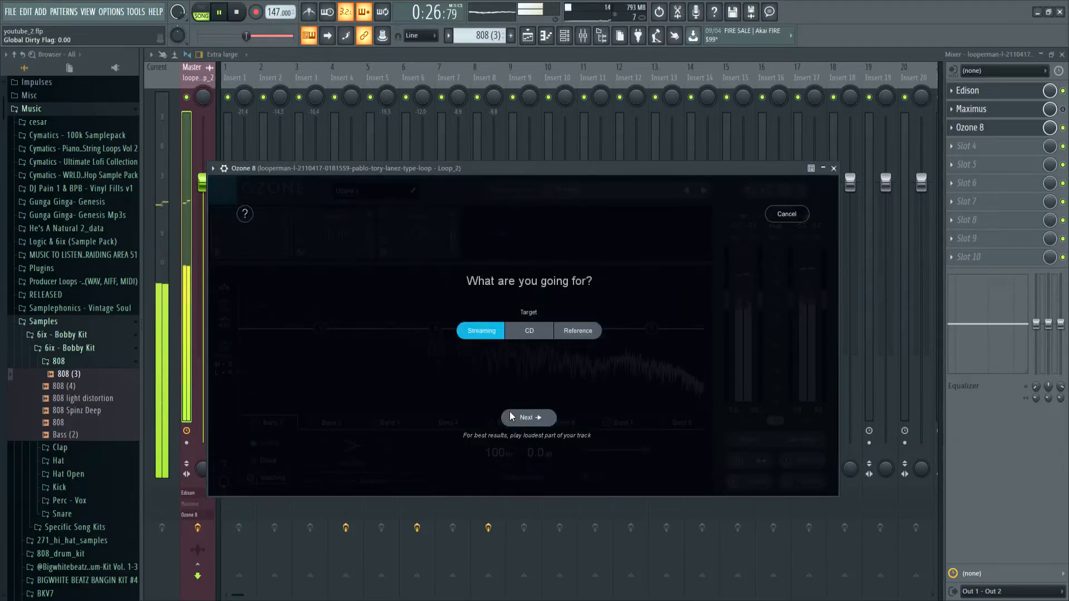
click(520, 418)
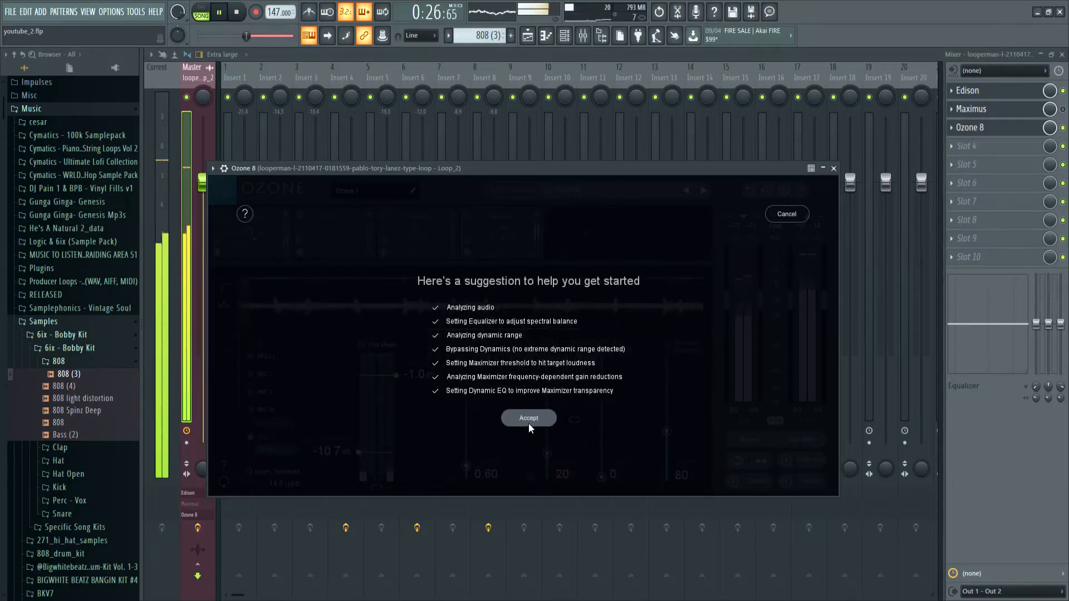
click(529, 423)
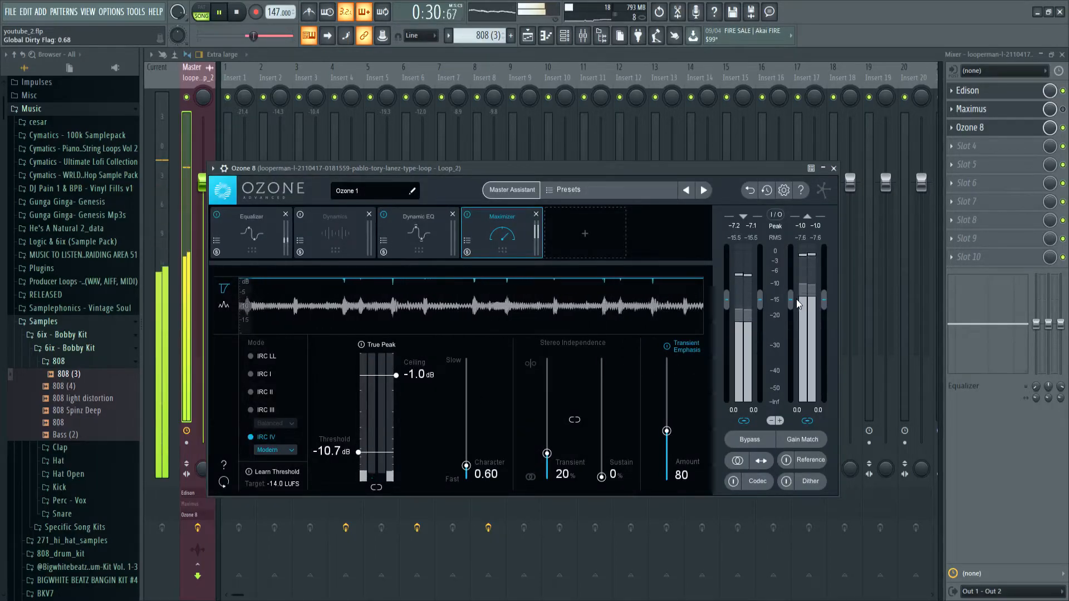
In Ozone's Equalizer, raise band 1 to the flat line and set band 3 to about -0.2 dB at 8.27 kHz.
click(402, 225)
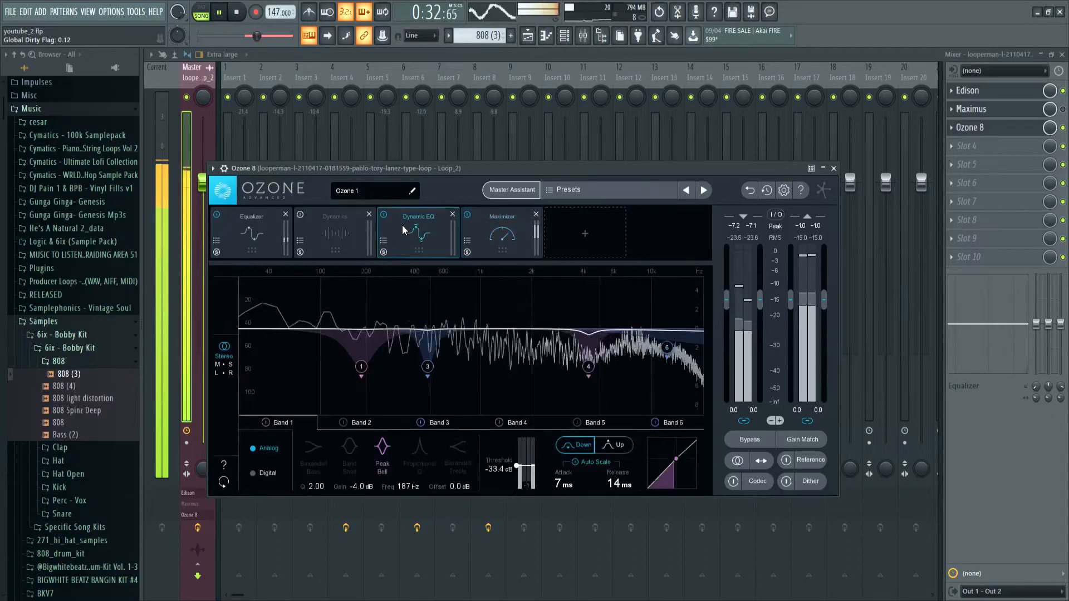
click(269, 245)
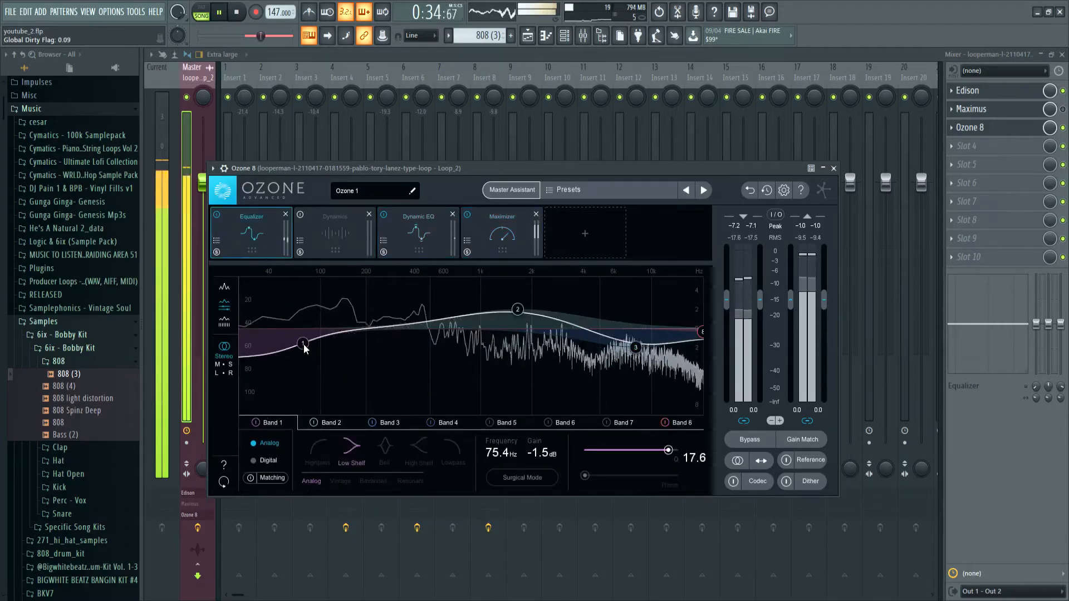
mouse_move(304, 349)
mouse_down()
mouse_move(312, 331)
mouse_move(303, 333)
mouse_up()
drag(635, 347, 637, 329)
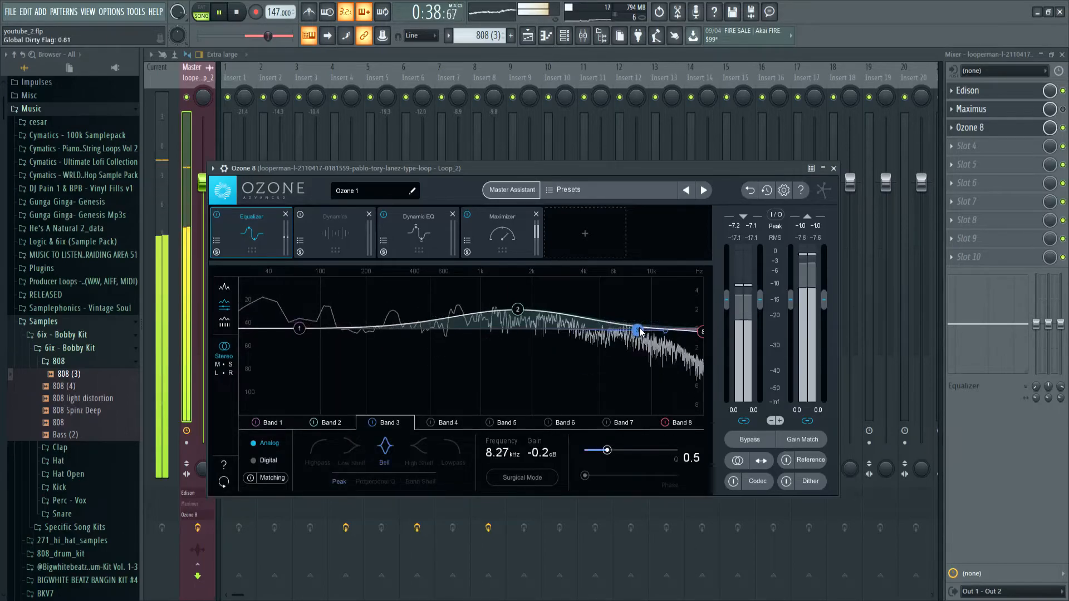
Reduce the cuts of bands 1, 3, 4 and 6 in Ozone's Dynamic EQ.
click(410, 250)
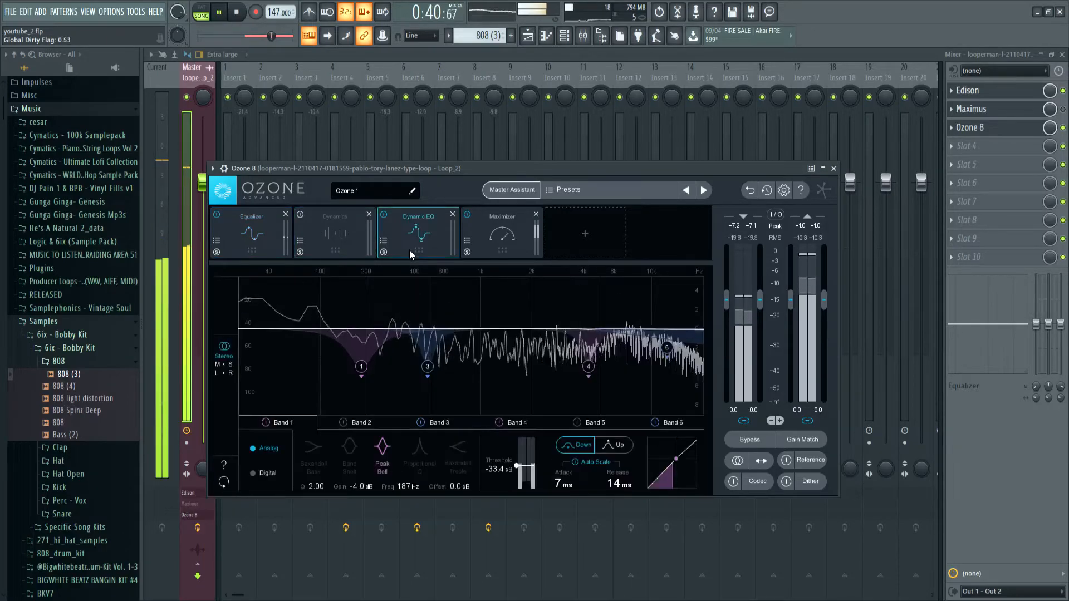
drag(361, 366, 359, 348)
drag(428, 367, 428, 358)
drag(589, 367, 586, 351)
drag(667, 347, 662, 341)
Set the Maximizer threshold to -12.6 dB and replay the song section to check the master.
click(501, 234)
drag(390, 449, 390, 463)
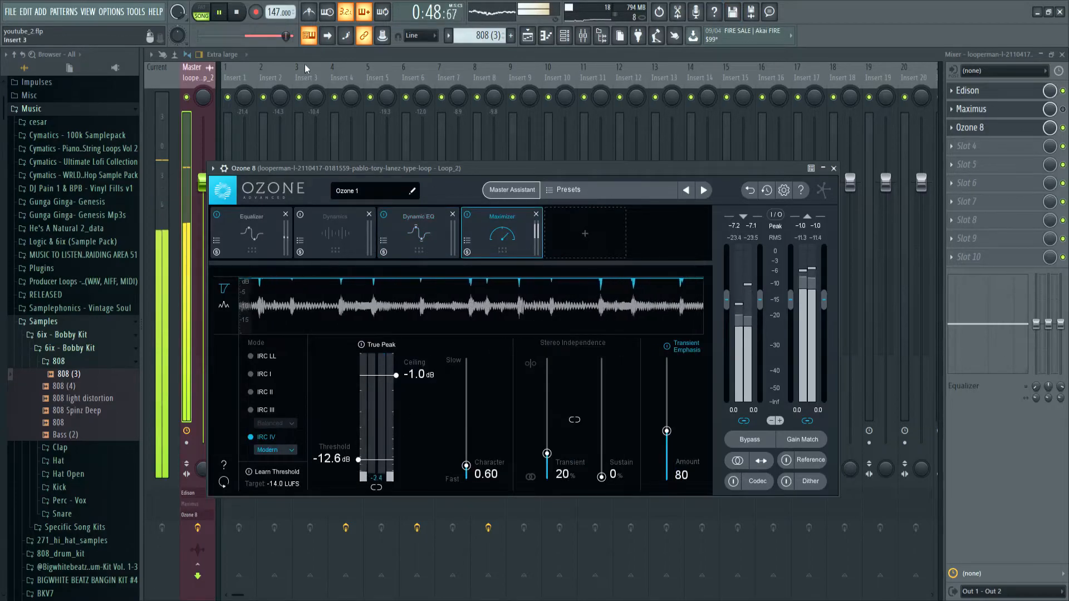
click(220, 15)
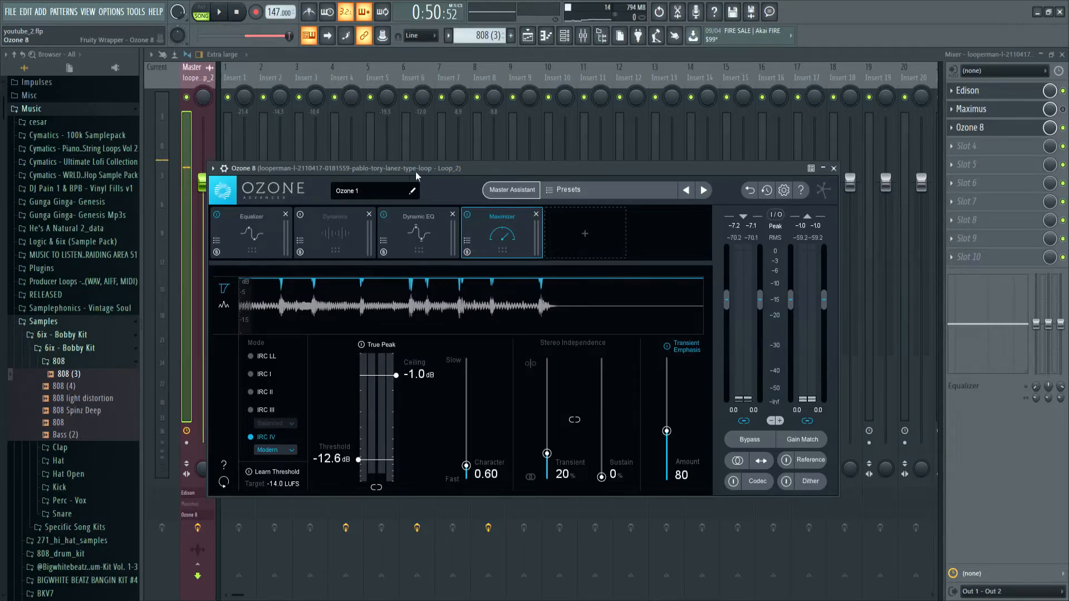
click(223, 14)
click(240, 15)
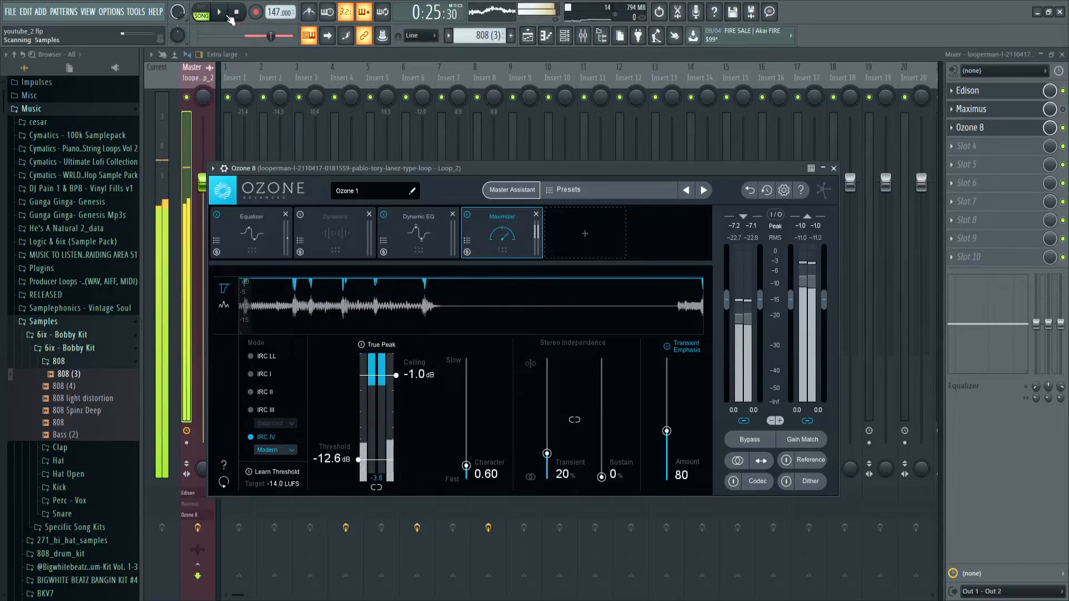
Replay the drum section from bar 17 and lower mixer Insert 7, the open hat, to about -18 dB.
click(229, 16)
click(527, 38)
key(space)
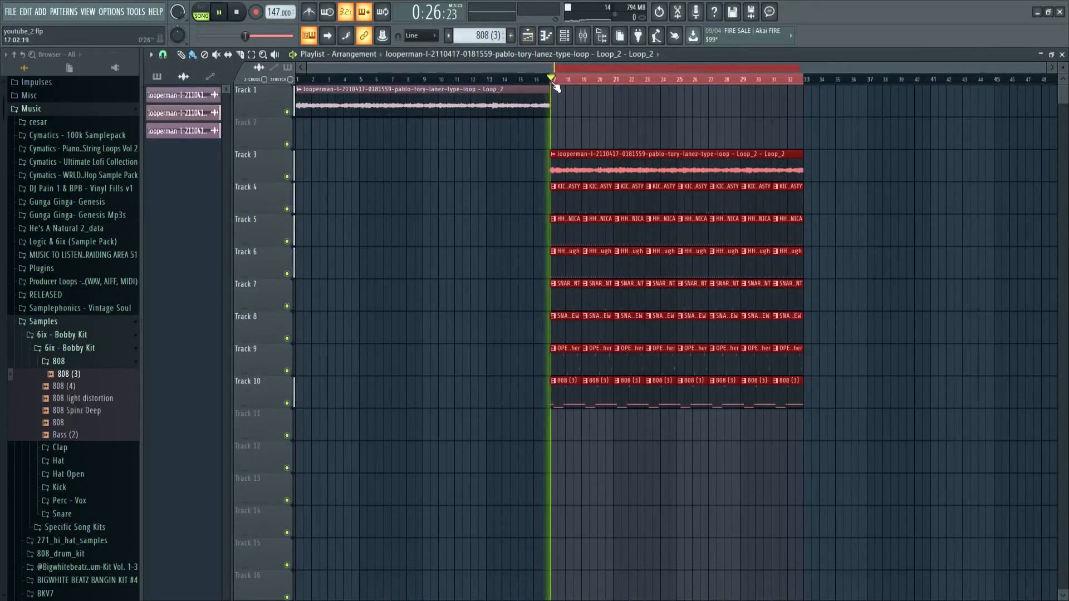
click(568, 38)
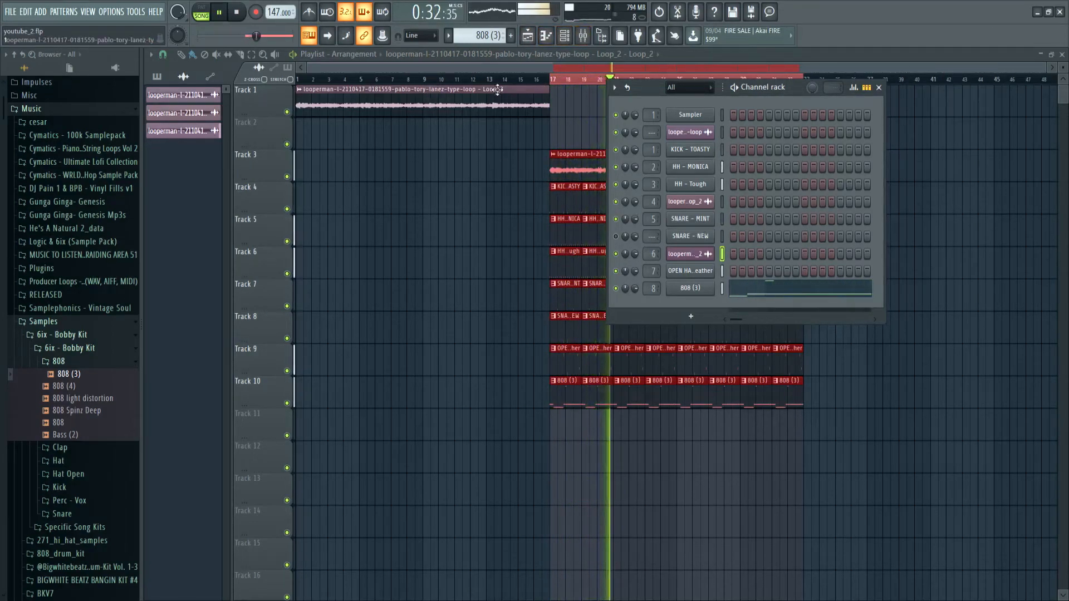
key(F9)
key(space)
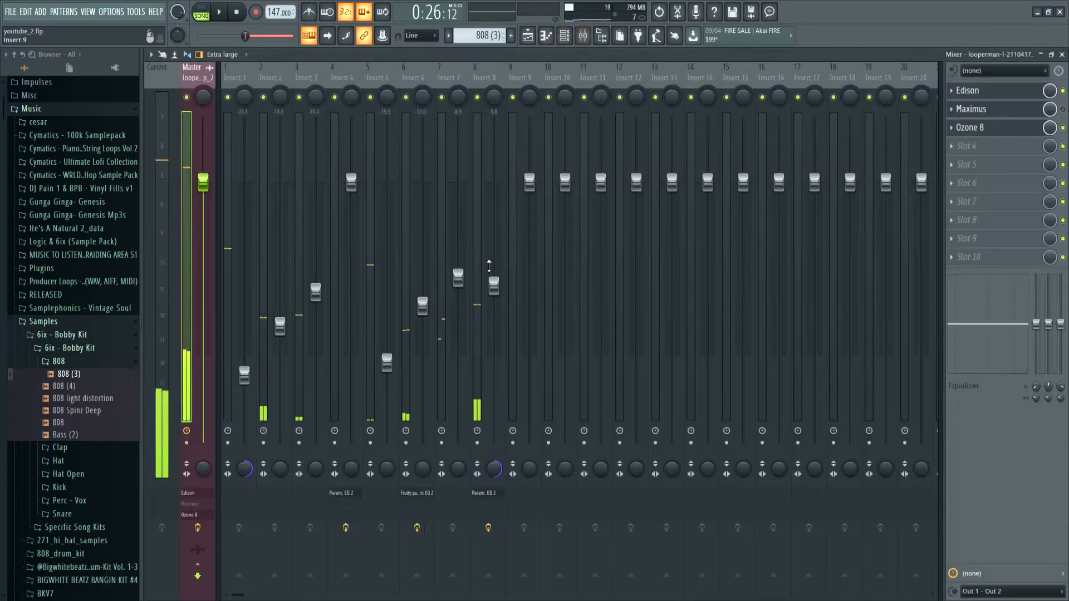
click(482, 266)
click(447, 310)
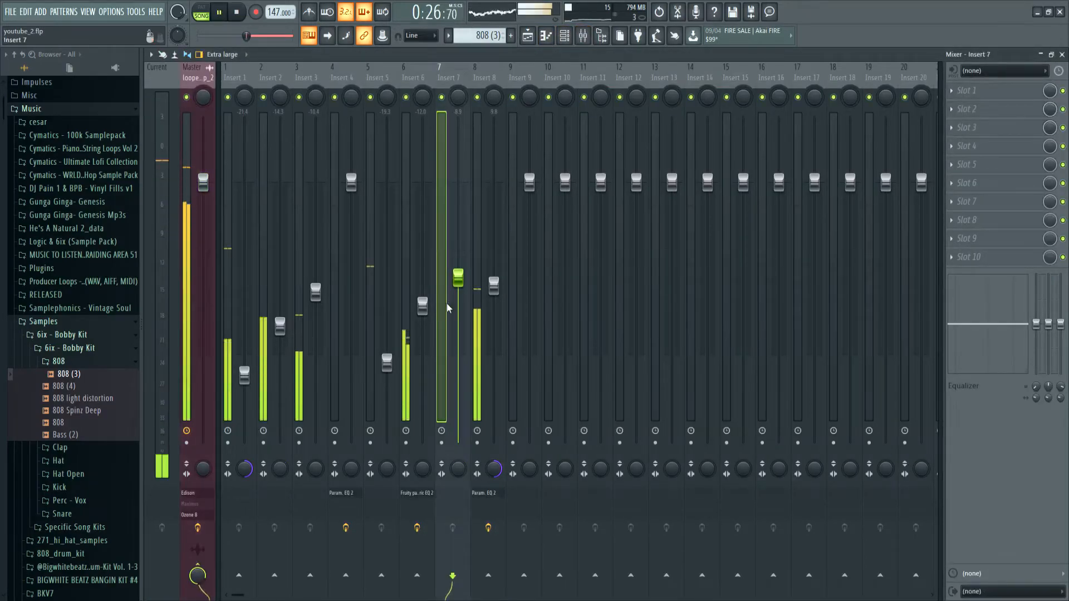
drag(462, 295, 463, 334)
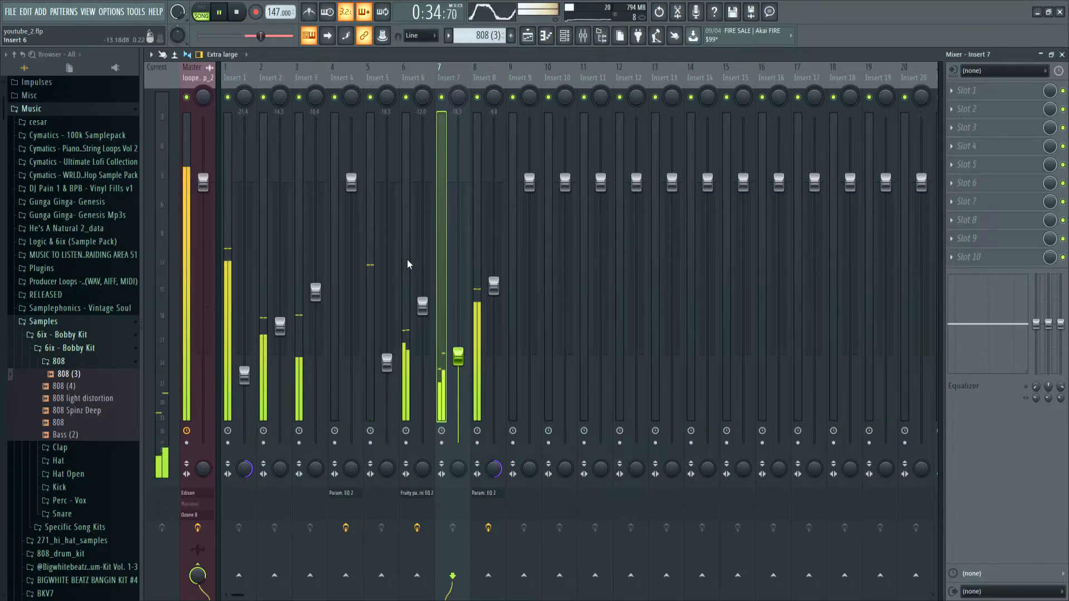
Listen to the section while checking the master insert and the arrangement, and stop playback.
click(534, 34)
click(532, 36)
click(191, 195)
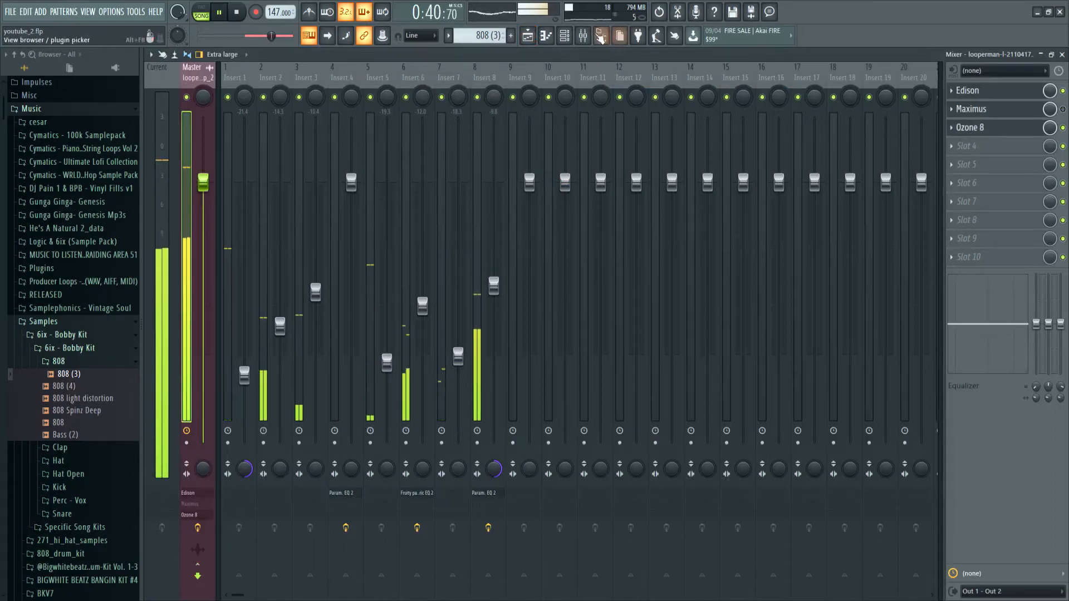
click(527, 35)
click(565, 36)
key(space)
key(F9)
Collapse the 6ix - Bobby Kit folder in the sample browser and expand the Cxdy - Ghostbuster (Drum Kit) folder.
click(59, 480)
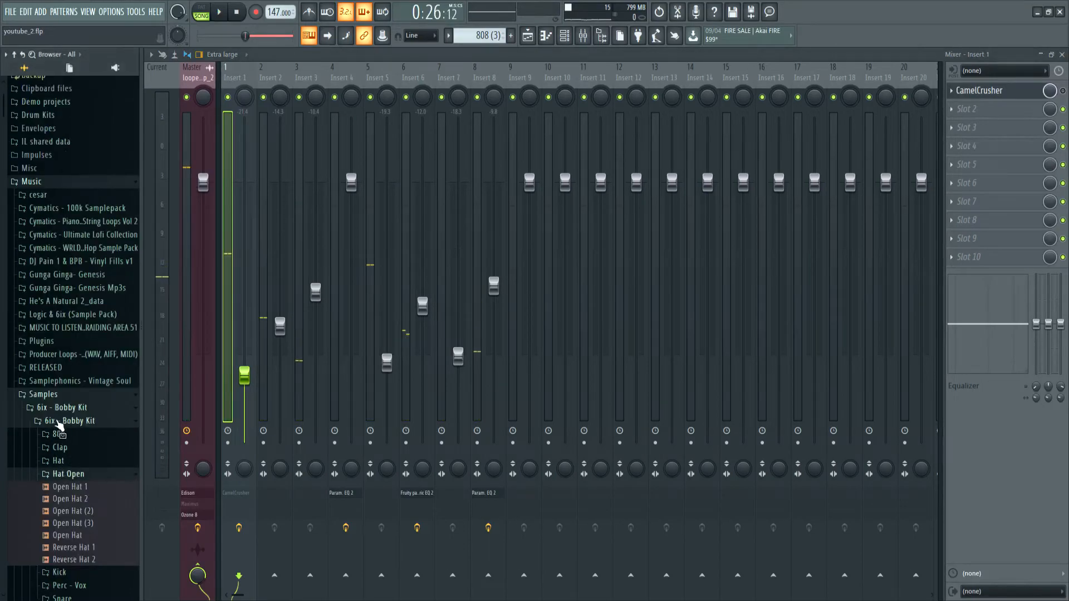
click(52, 397)
click(52, 397)
scroll(67, 394, down, 5)
scroll(85, 391, up, 6)
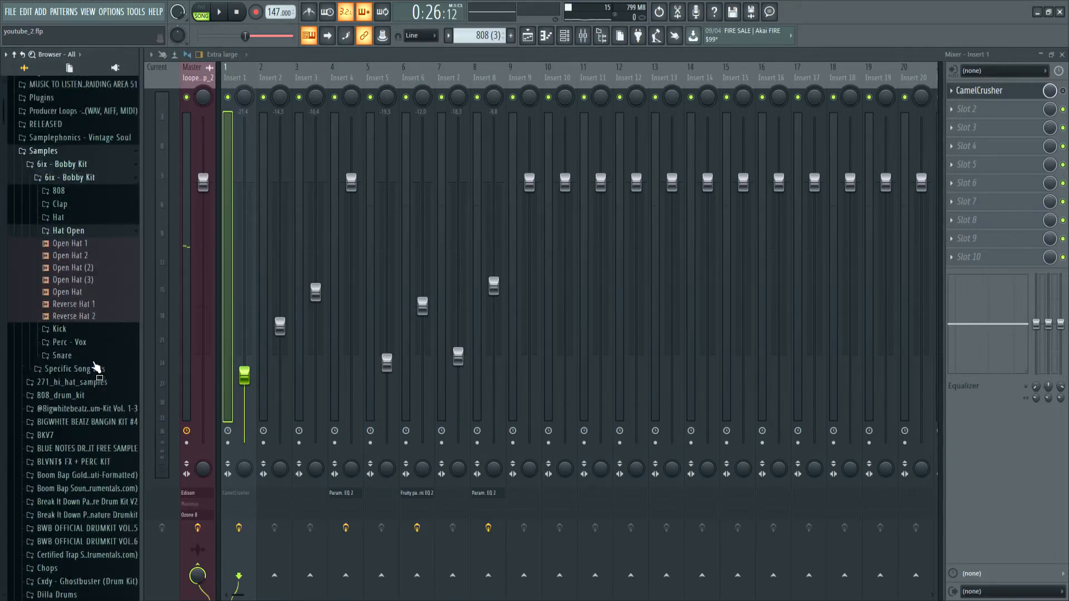
click(72, 381)
click(79, 330)
scroll(61, 381, down, 4)
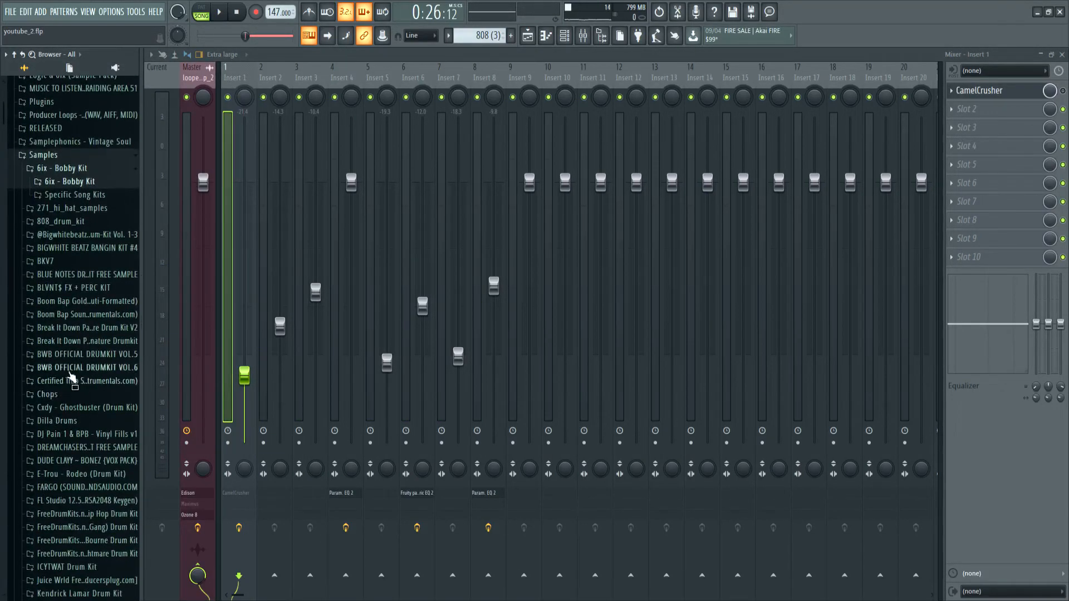
scroll(89, 346, down, 4)
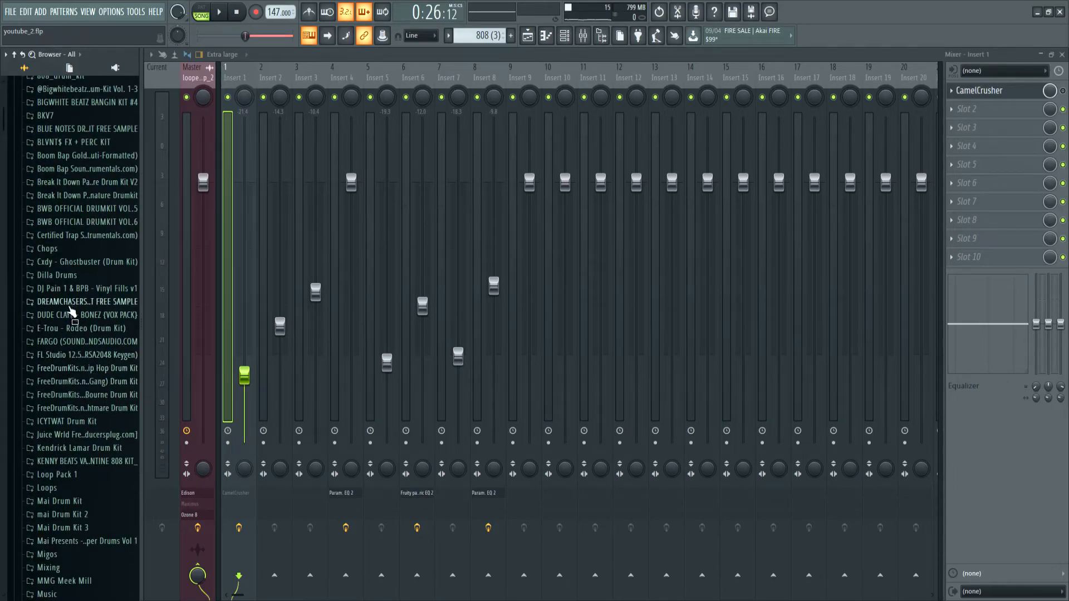
click(66, 266)
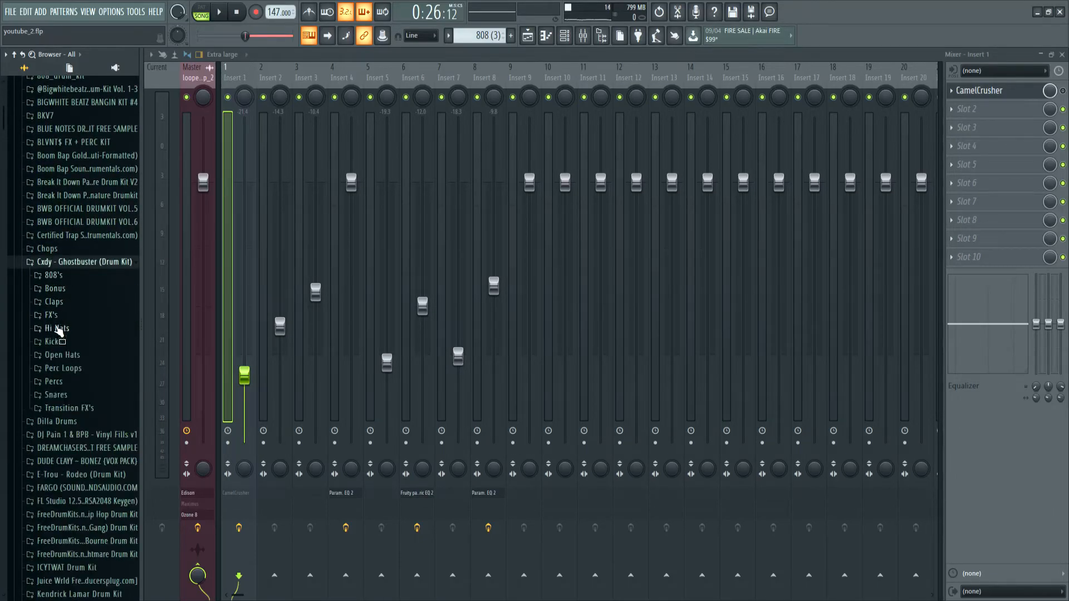
Replace the kick channel's sample with the Ghostbuster kit's "Kick - I HATE NAMING THESE" and raise Insert 1 to about -11.3 dB during playback.
click(53, 342)
click(53, 380)
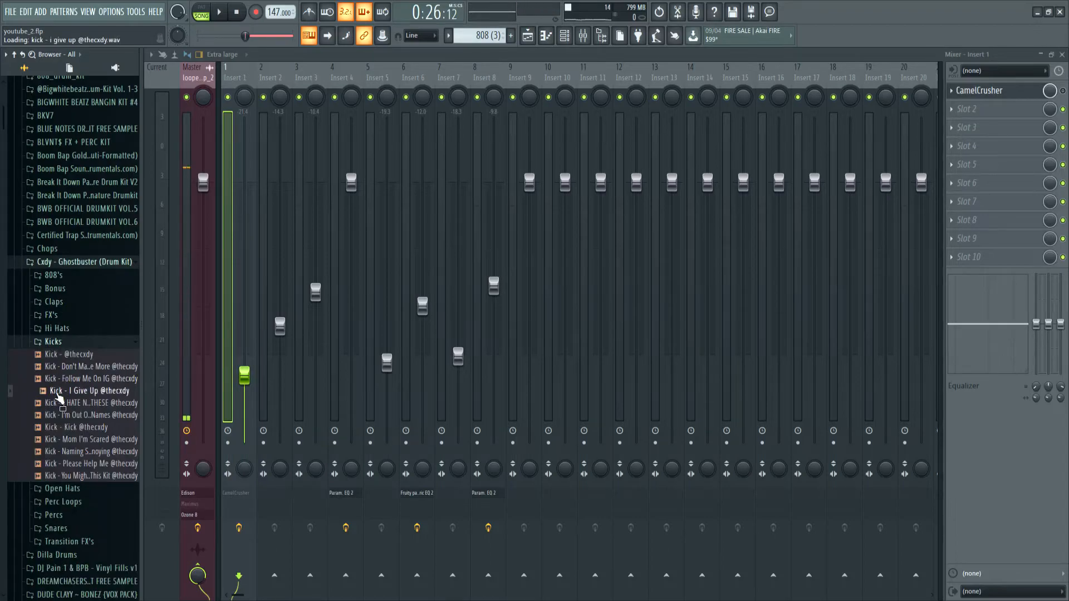
click(68, 404)
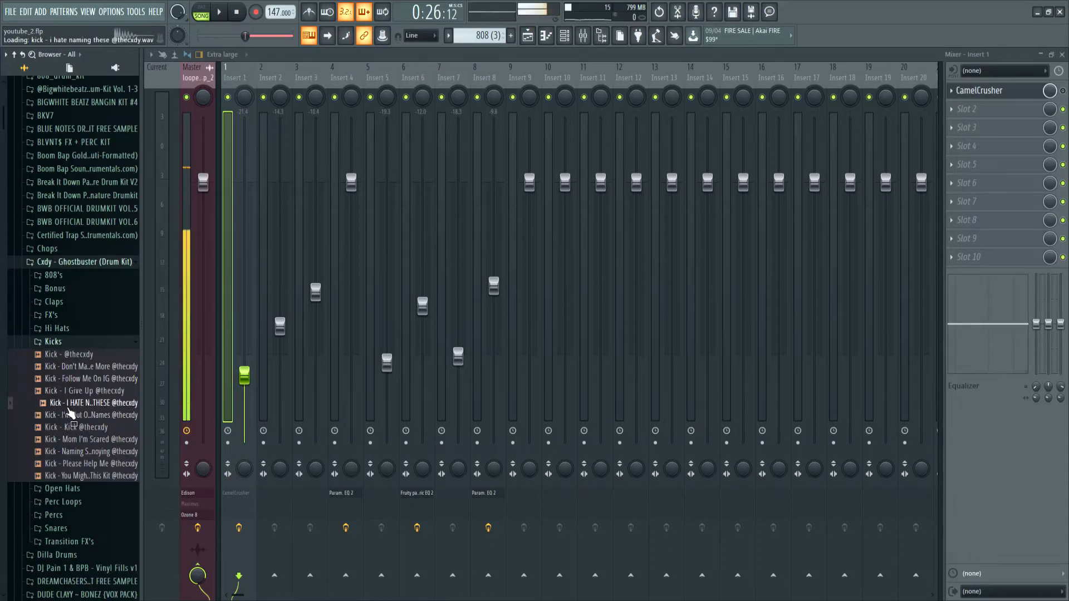
drag(616, 17, 590, 86)
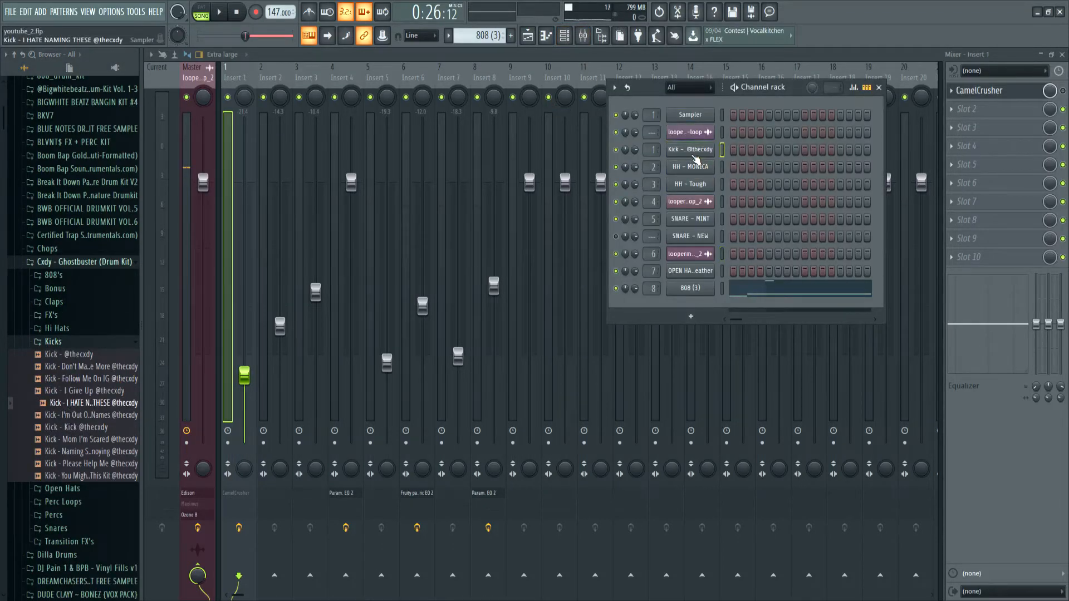
key(space)
drag(244, 376, 244, 301)
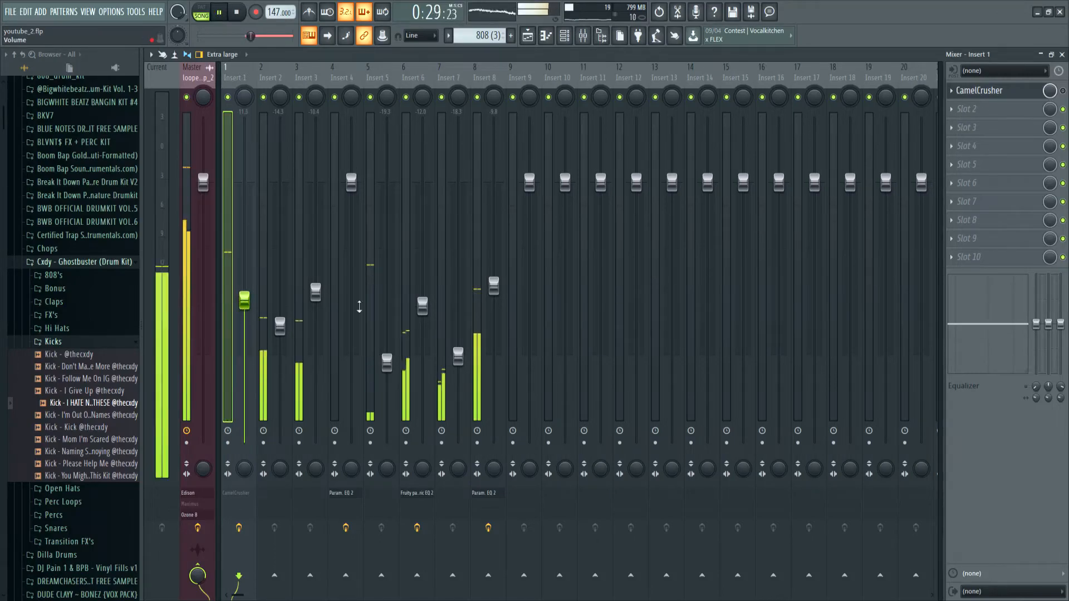
Load the Modern Hip Hop preset in the master's Ozone 8 and review its Equalizer, Vintage Compressor and Maximizer modules.
click(199, 268)
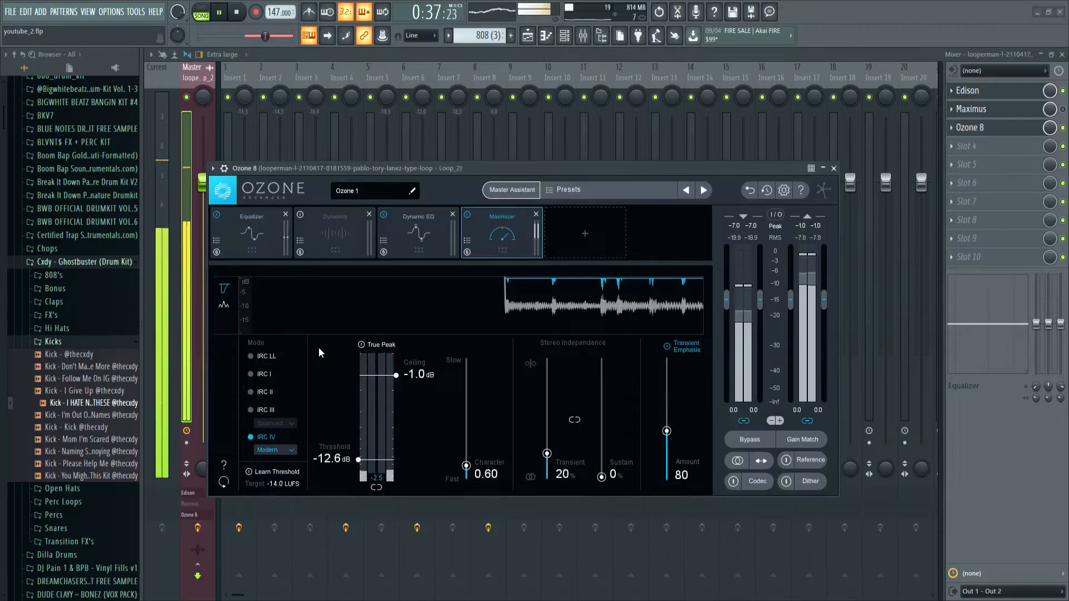
click(541, 356)
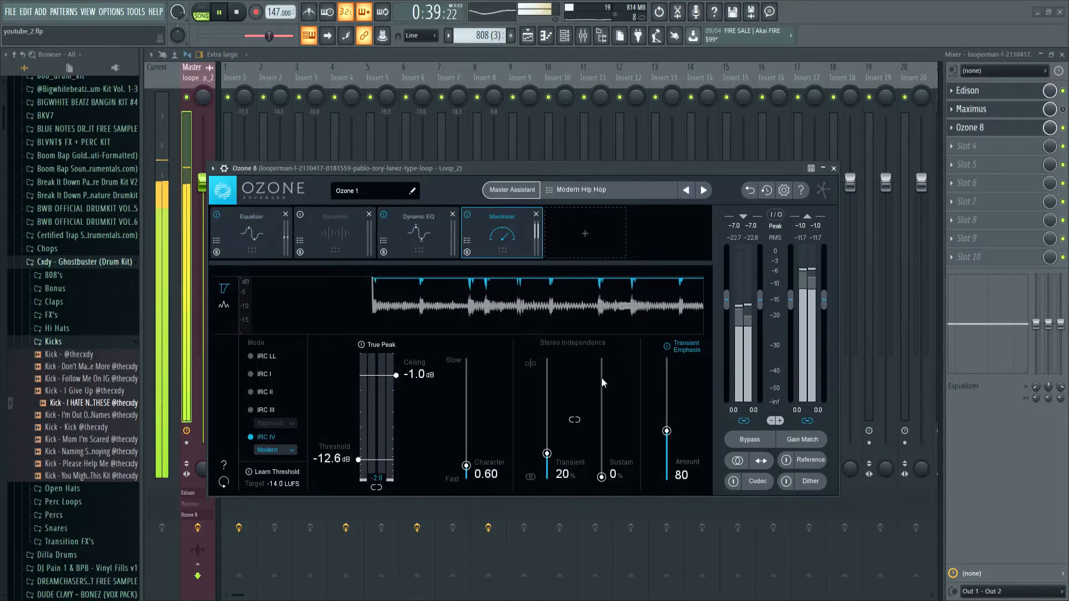
click(257, 245)
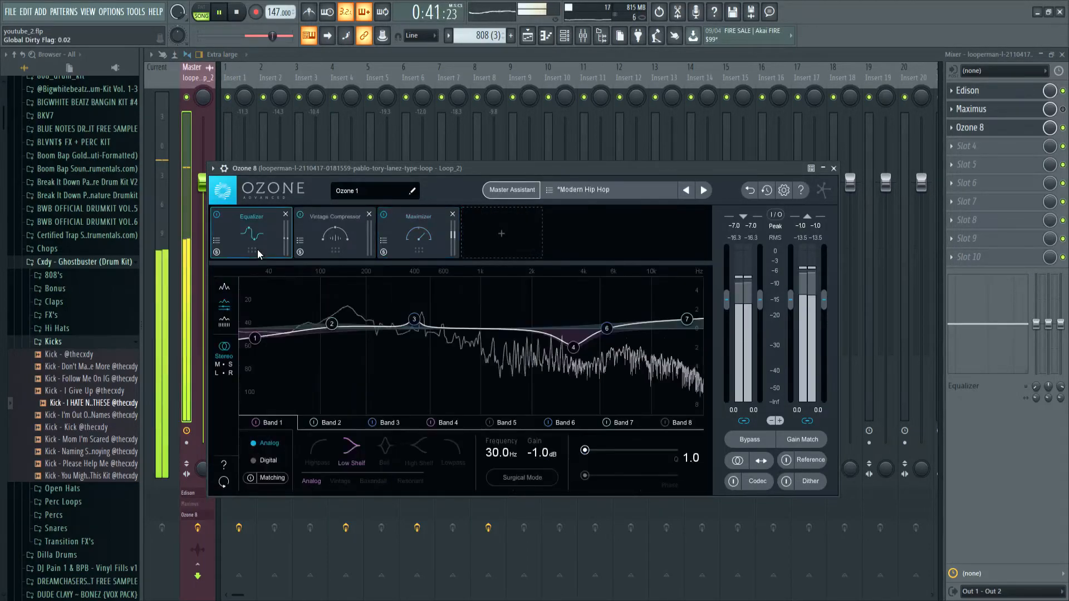
click(329, 239)
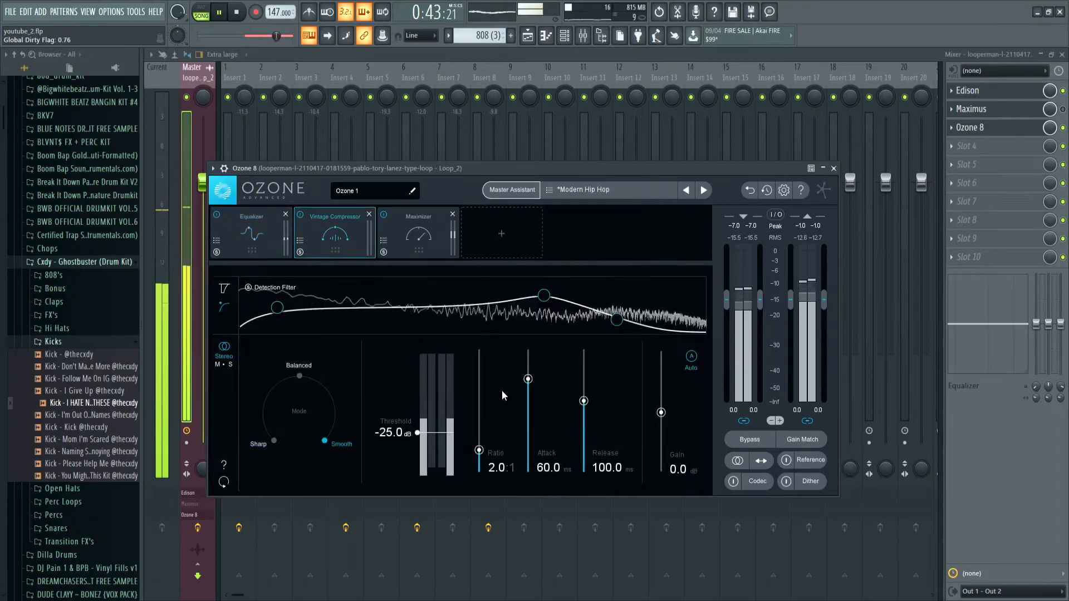
click(418, 248)
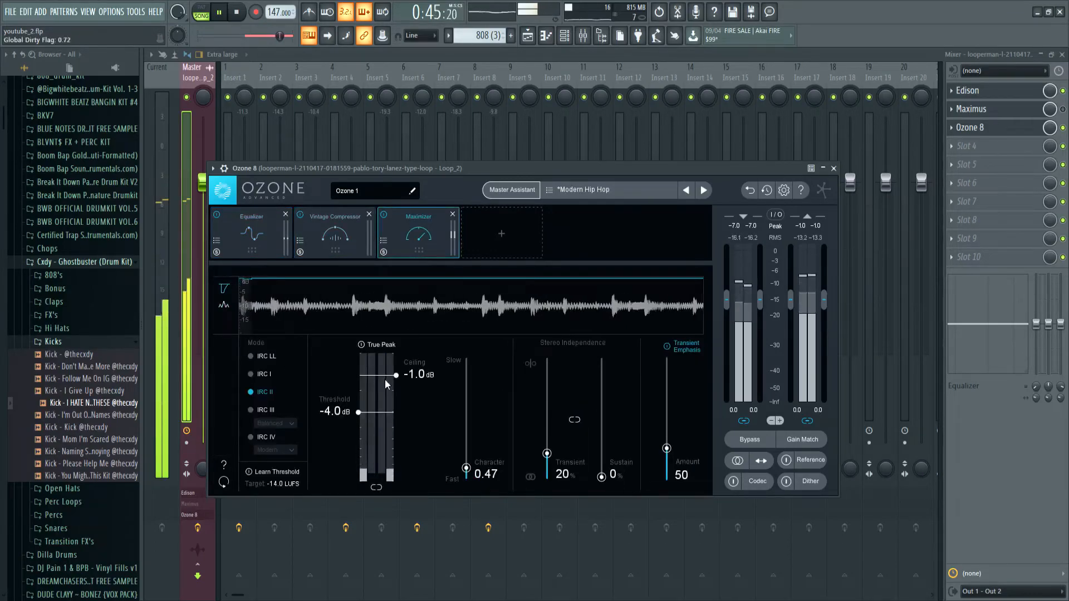
Lower Ozone's Maximizer threshold to about -13.4 dB, then fine-tune the threshold and ceiling by ear.
drag(363, 412, 372, 462)
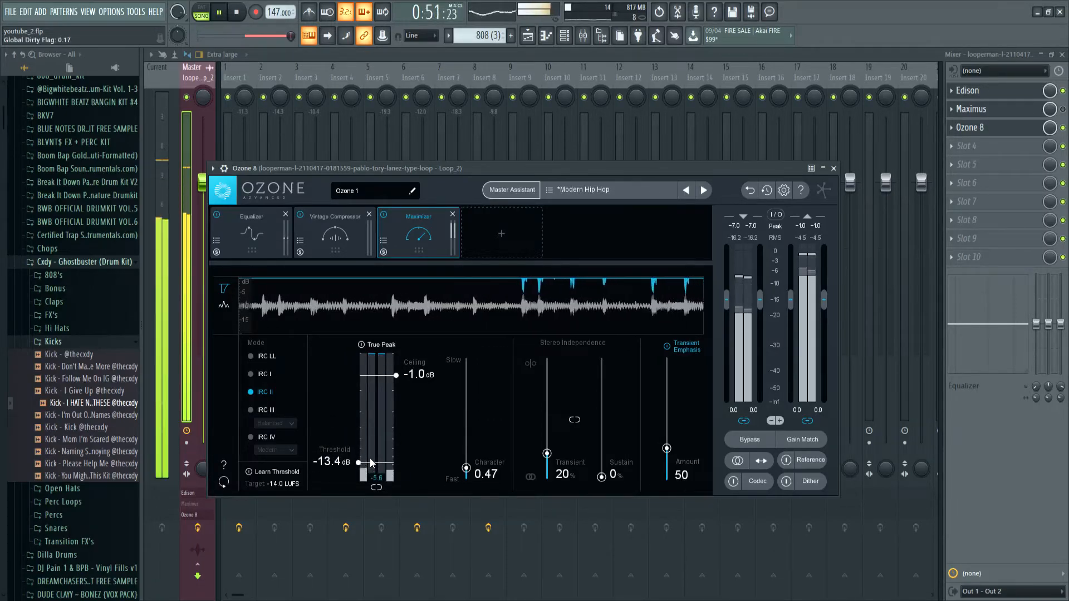
drag(372, 462, 373, 469)
drag(392, 375, 378, 363)
drag(389, 474, 381, 460)
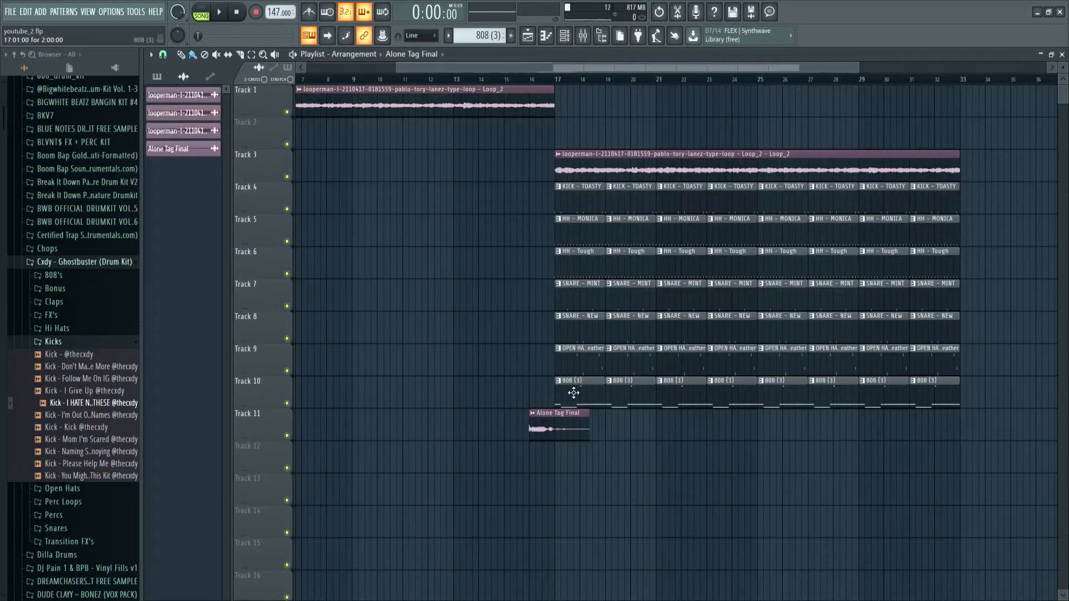
Route the Alone Tag Final audio clip to mixer track 14 and set its time stretching mode to Auto, playing the song from the start.
scroll(537, 425, up, 4)
double_click(537, 426)
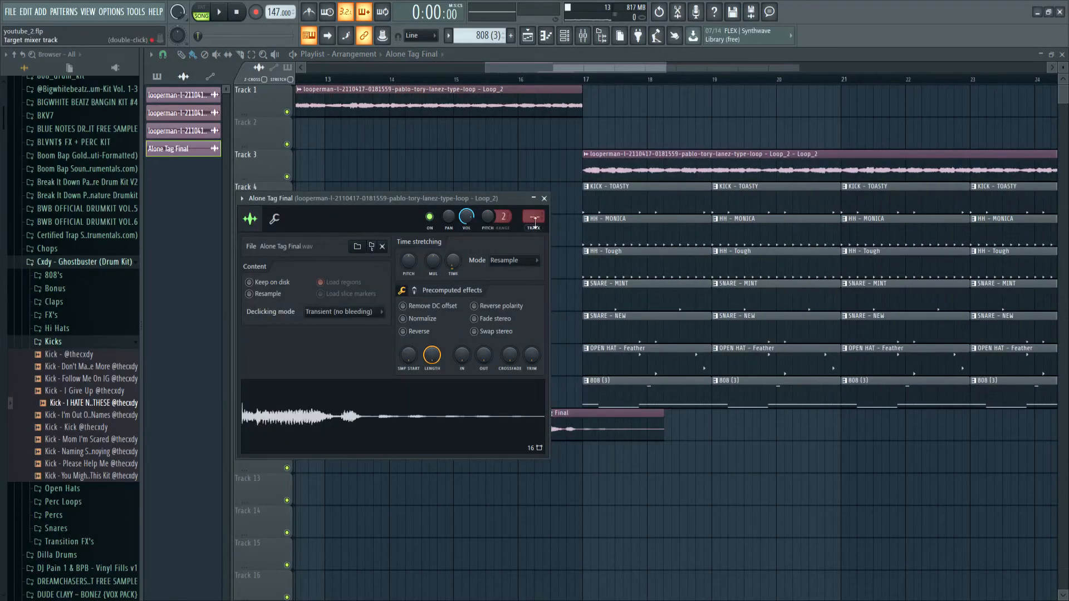
drag(389, 82, 38, 84)
double_click(671, 430)
scroll(527, 217, up, 6)
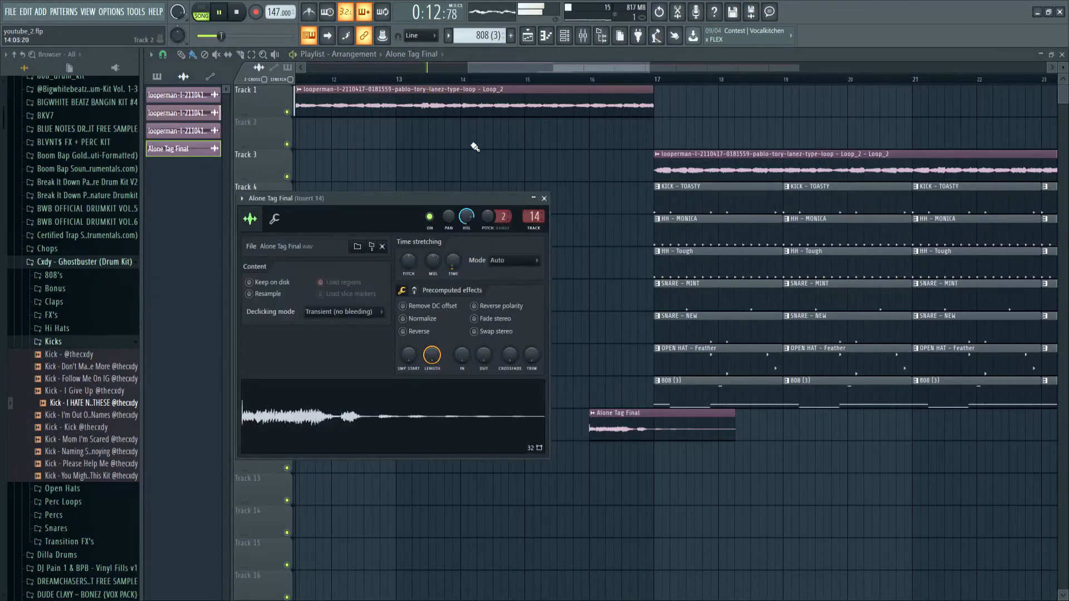
scroll(471, 145, down, 5)
drag(320, 80, 245, 77)
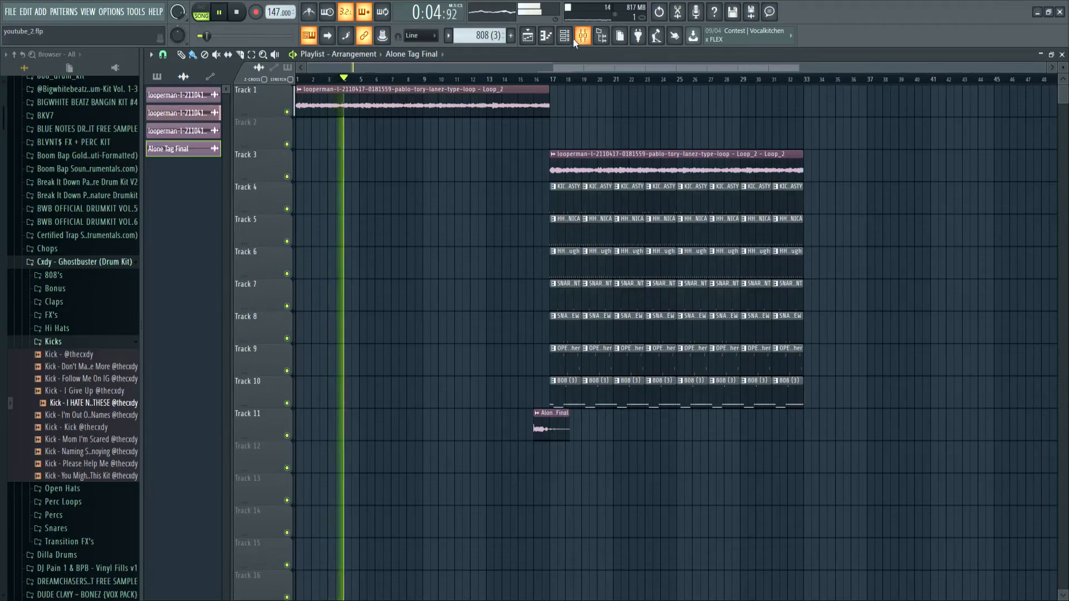
Duplicate the two-bar 808 (3) pattern into bars 3 and 4 and delete the copied short D7 slide note at bar 4.
click(556, 79)
double_click(551, 392)
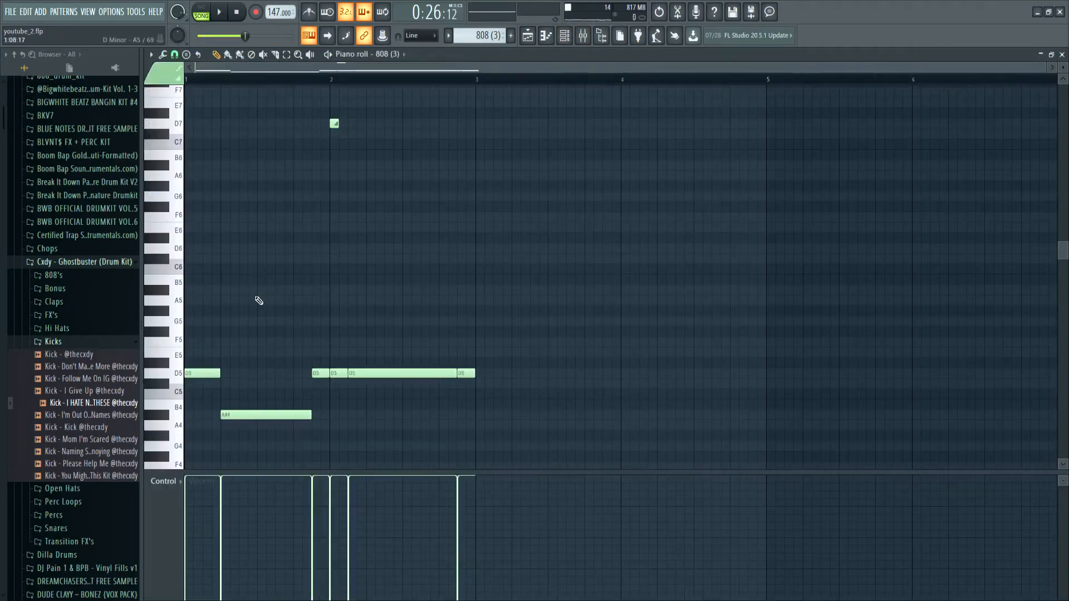
key(space)
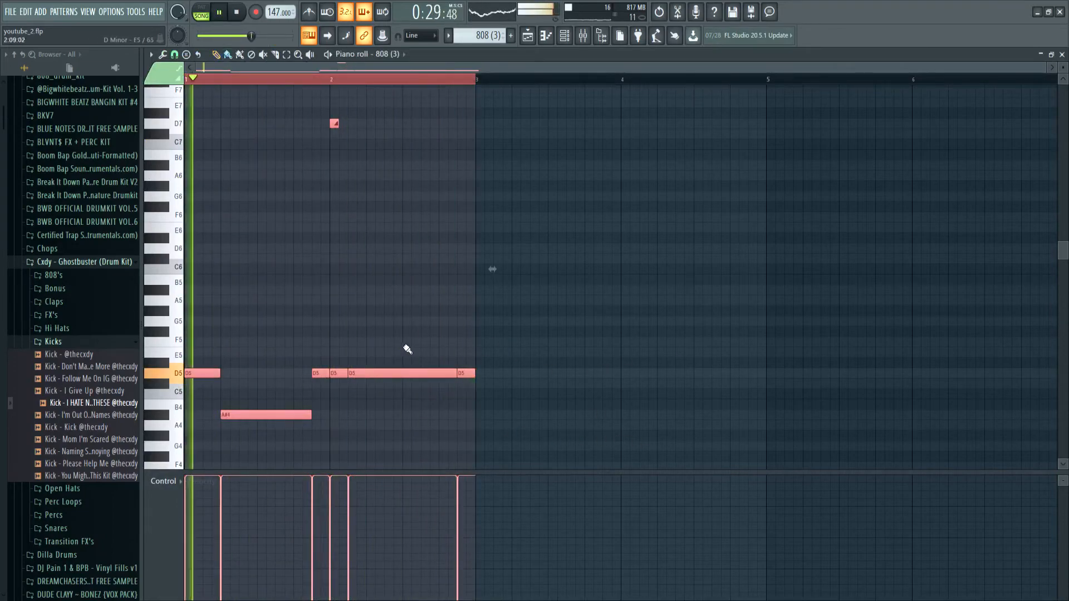
key(ctrl+b)
right_click(625, 124)
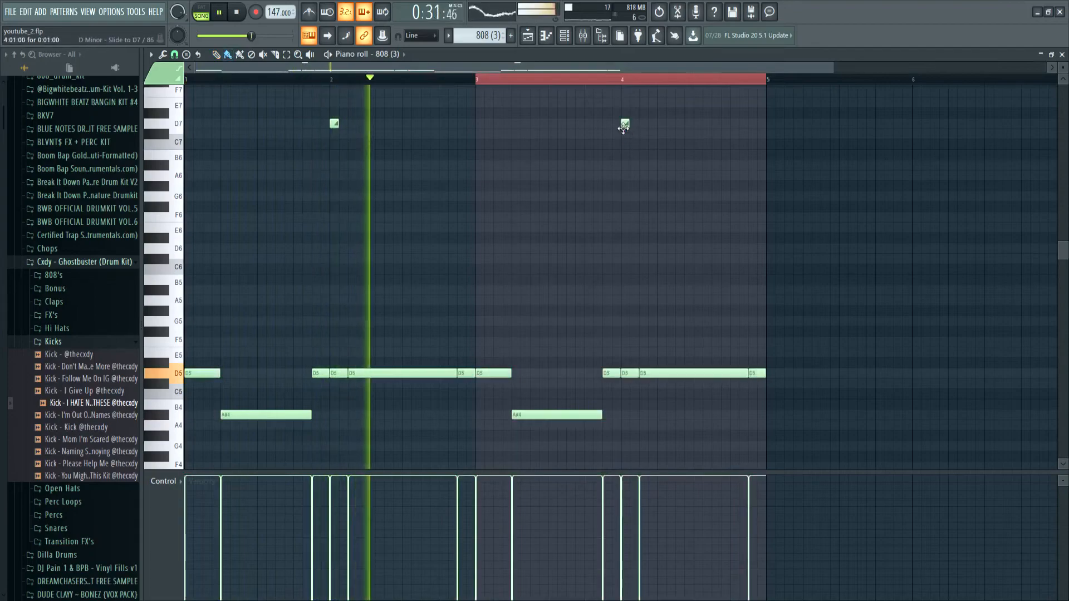
Delete every second 808 (3) clip on Track 10 so the four-bar clips run back to back from bar 17 to 33.
key(F5)
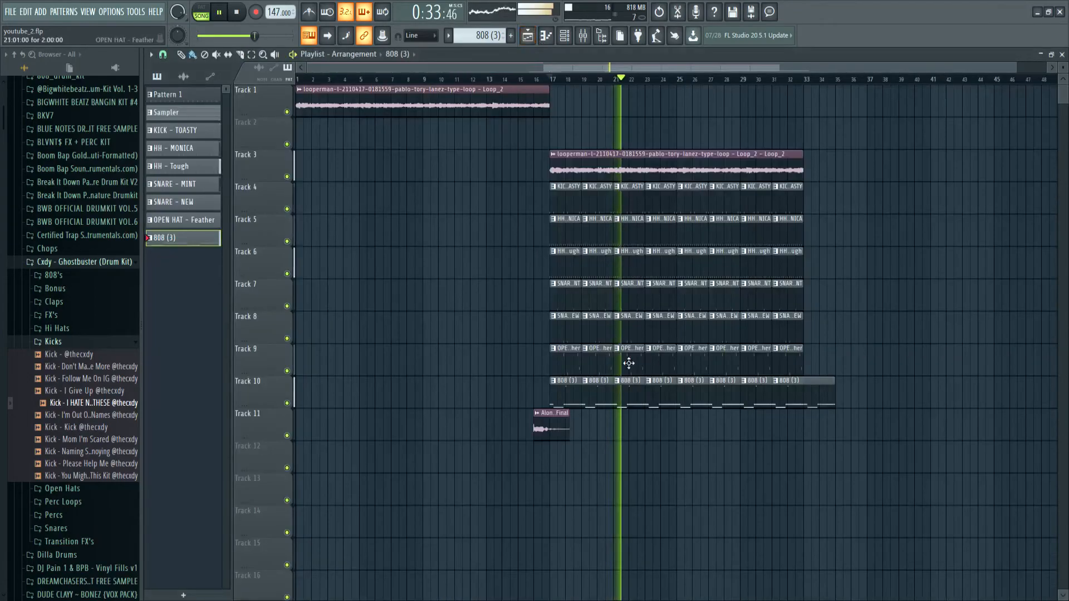
right_click(596, 394)
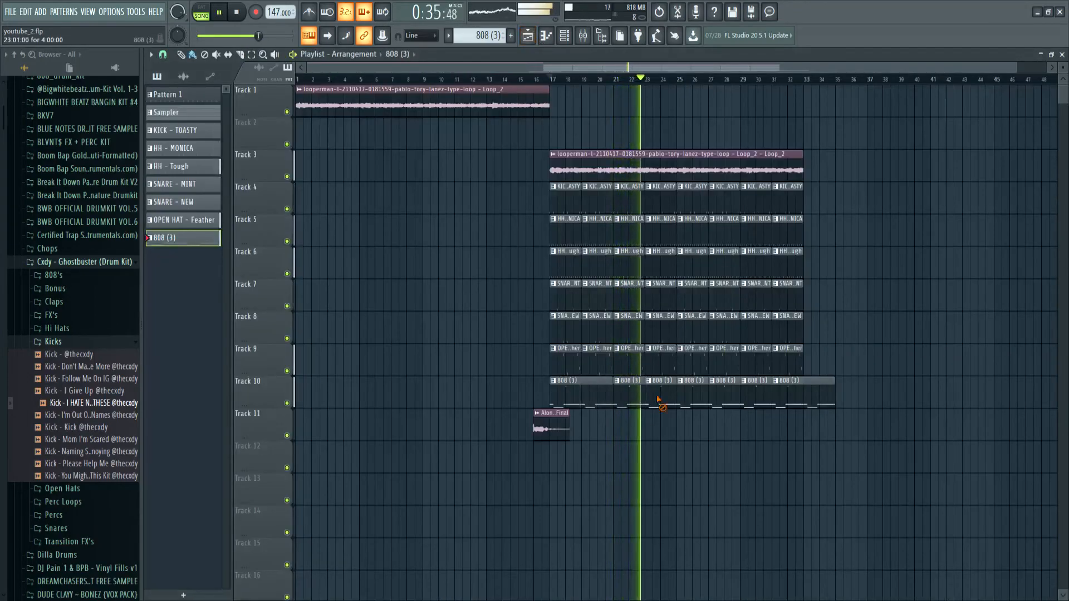
right_click(732, 396)
right_click(790, 391)
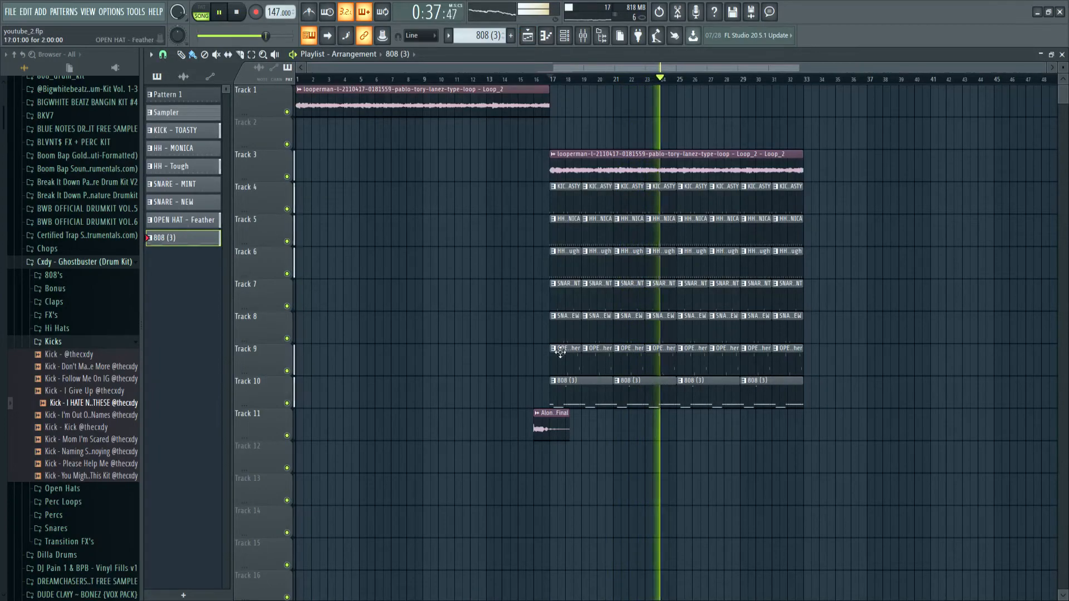
Play the finished song from the start while checking the mixer levels and the playlist.
click(299, 79)
key(space)
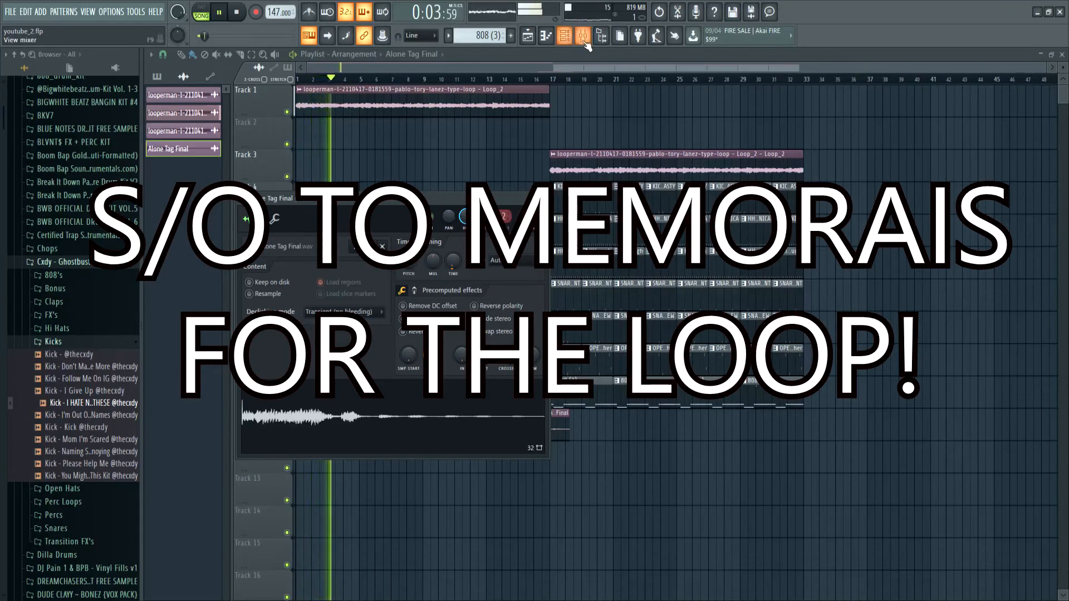
click(583, 38)
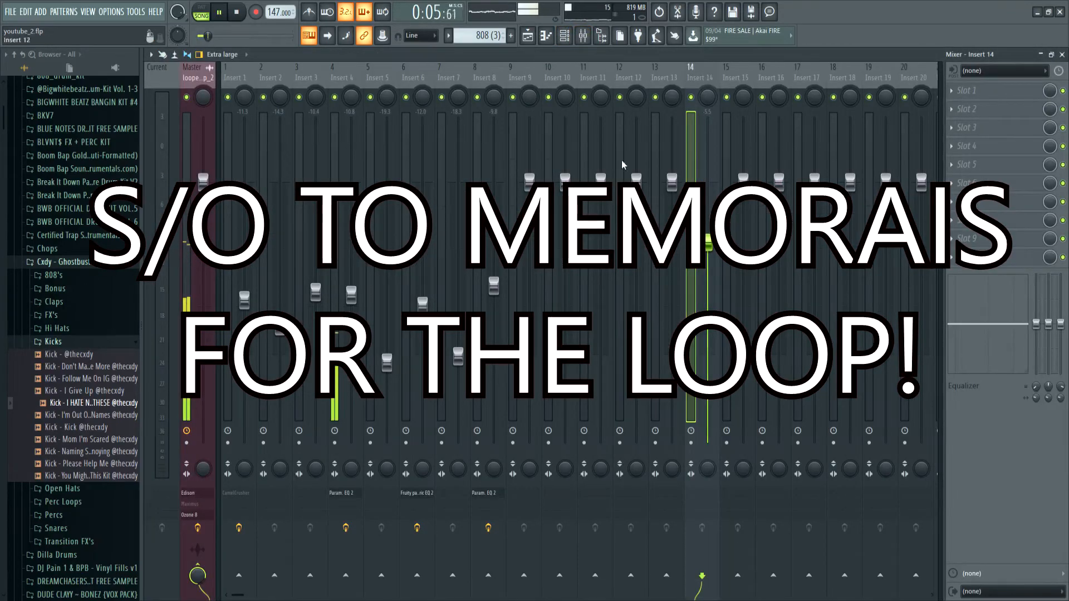
click(533, 36)
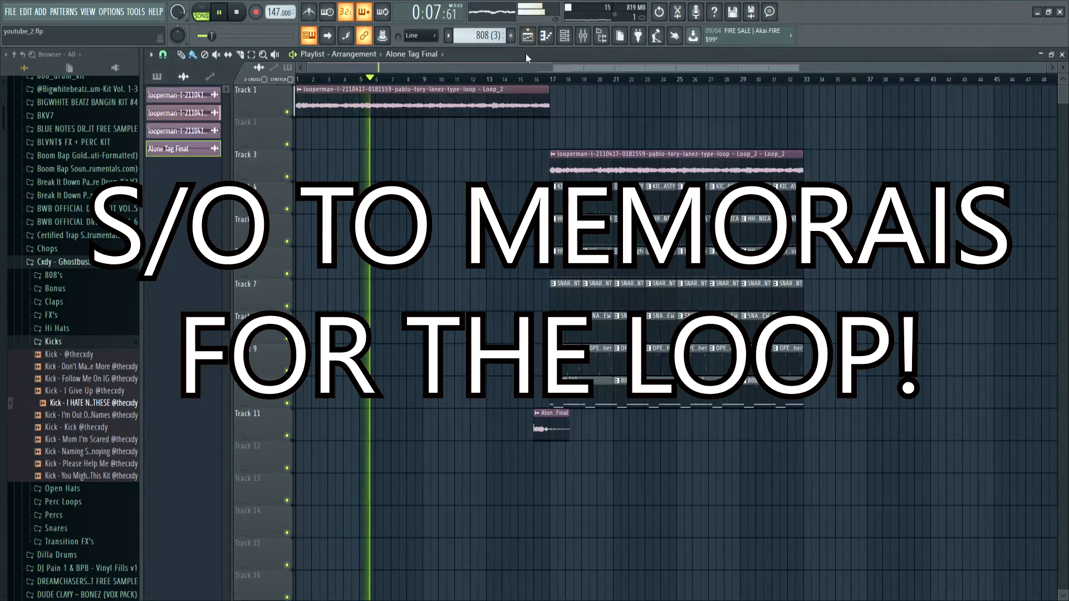